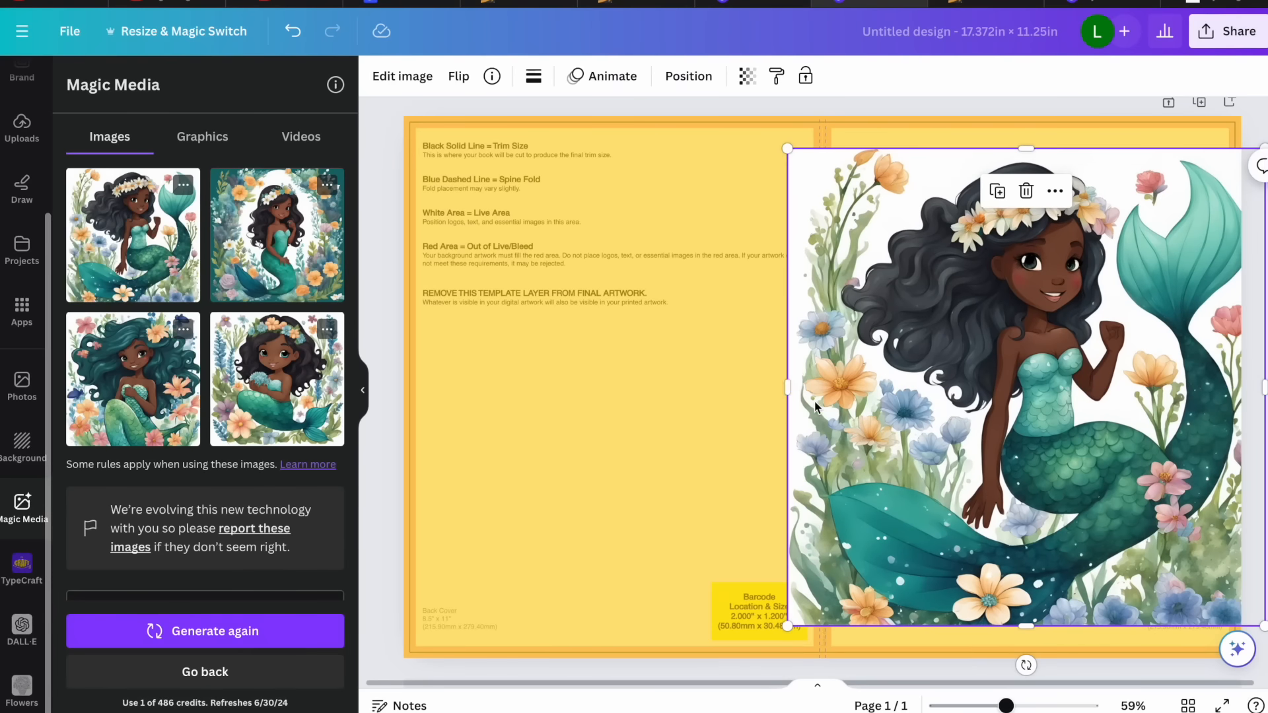
click(108, 203)
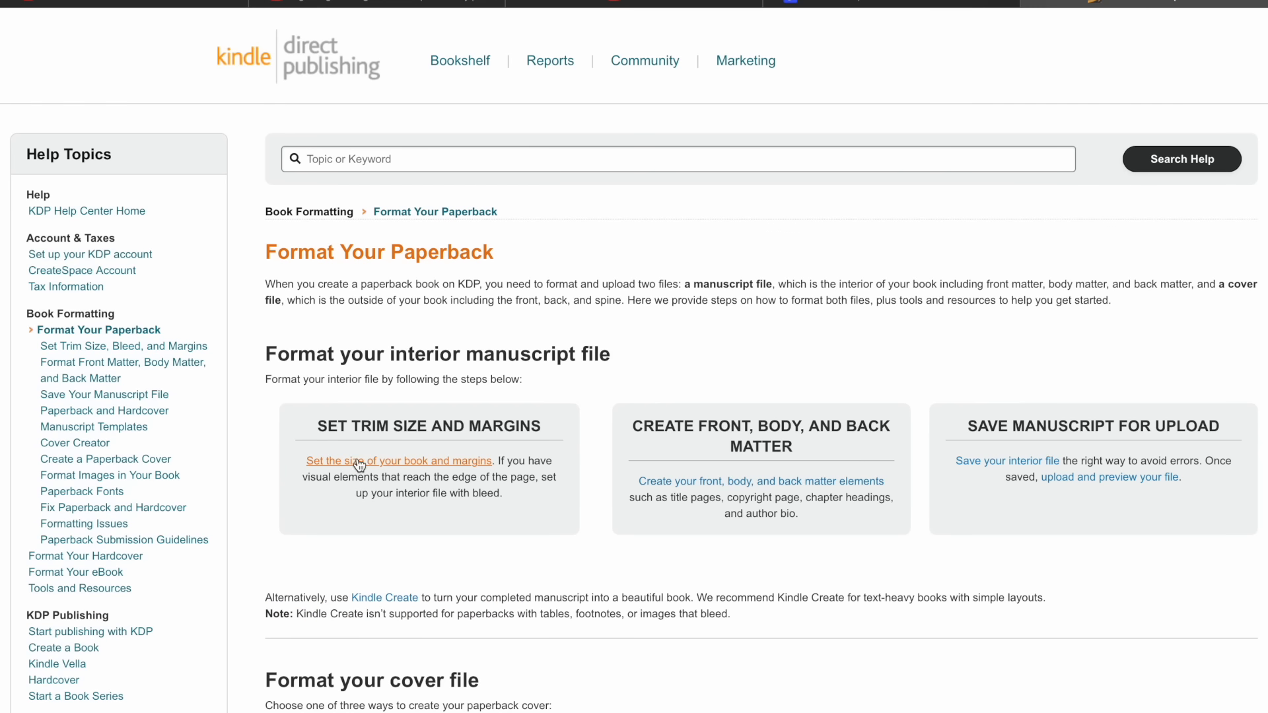
Open the KDP help page on setting trim size and margins, and read its Bleed section
click(393, 467)
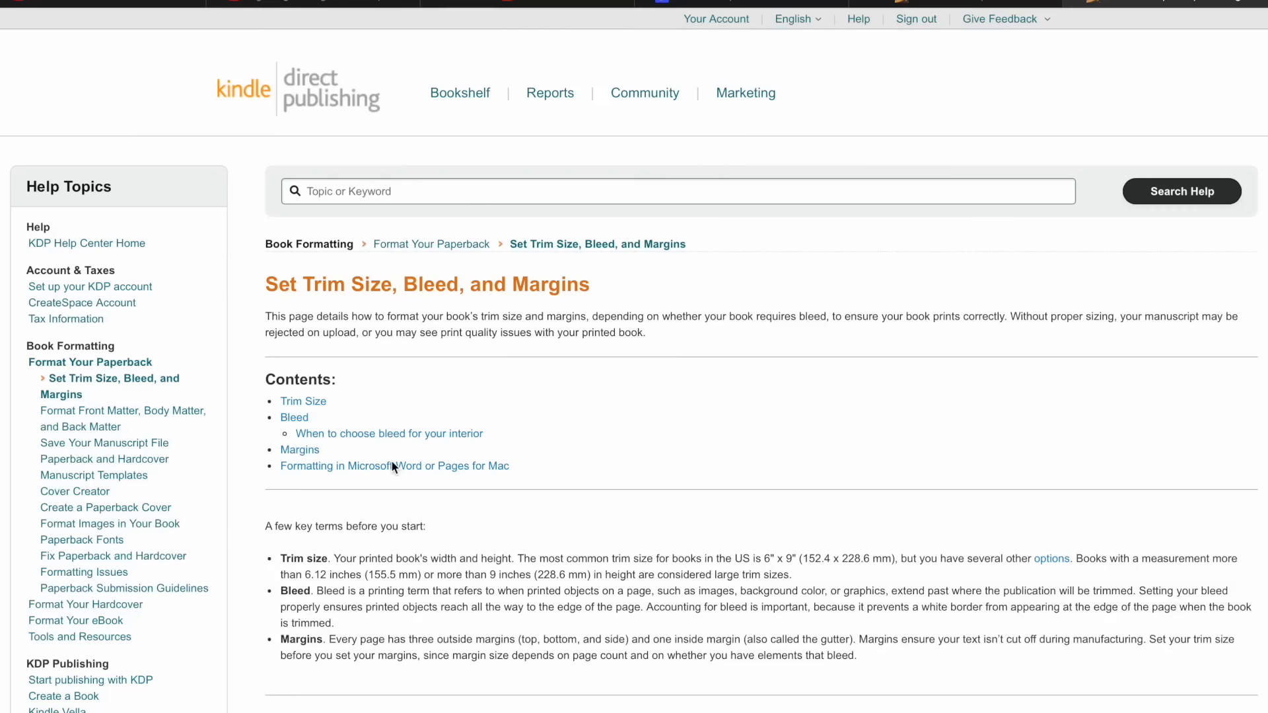
scroll(394, 468, down, 10)
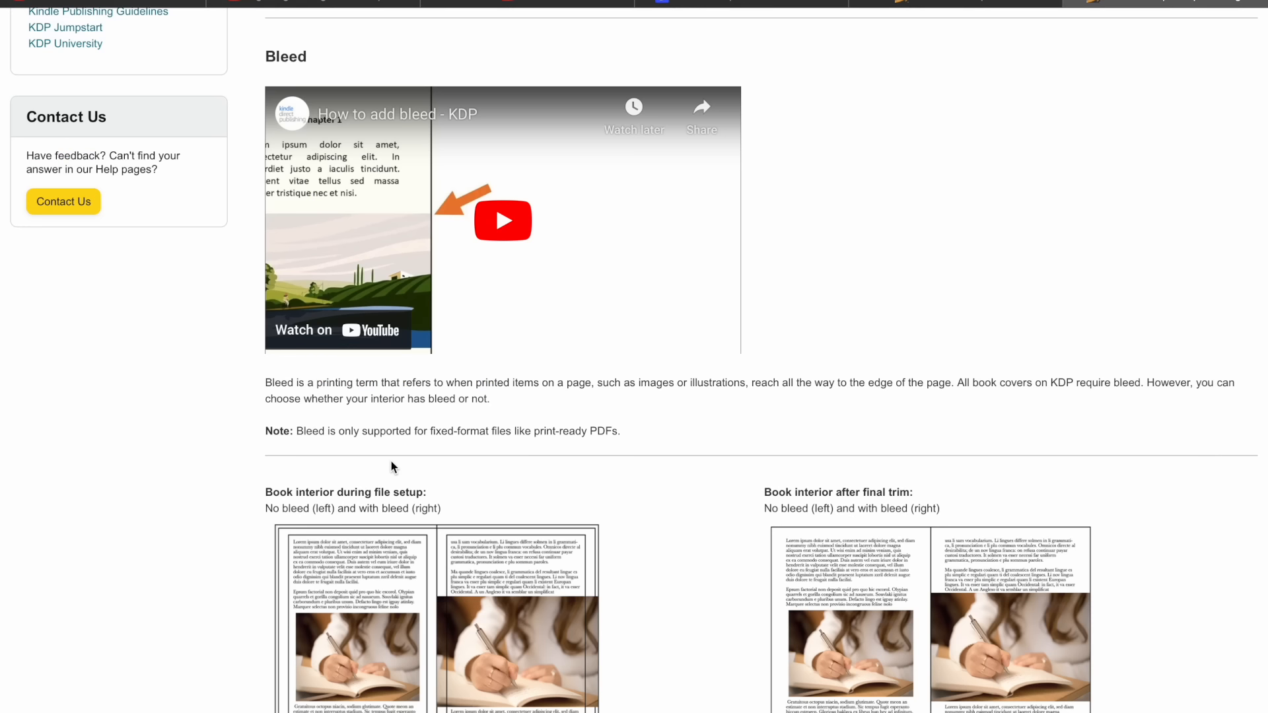
scroll(391, 461, down, 4)
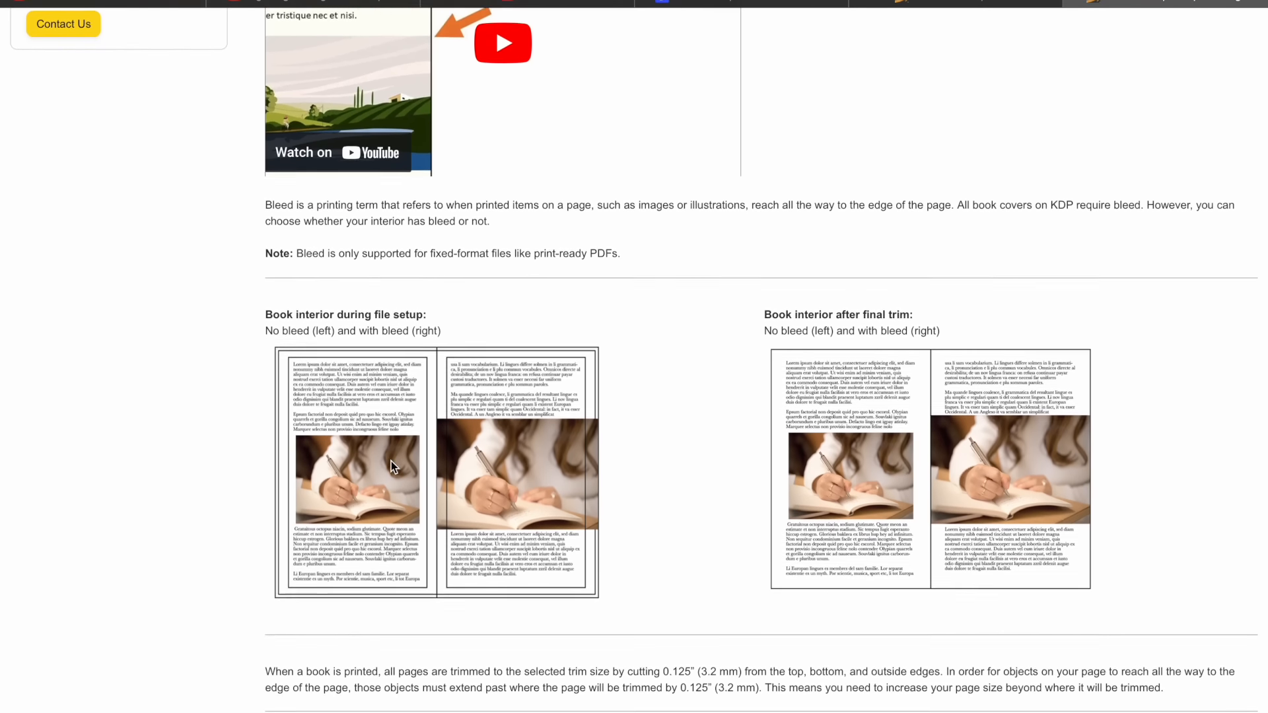
scroll(391, 461, down, 2)
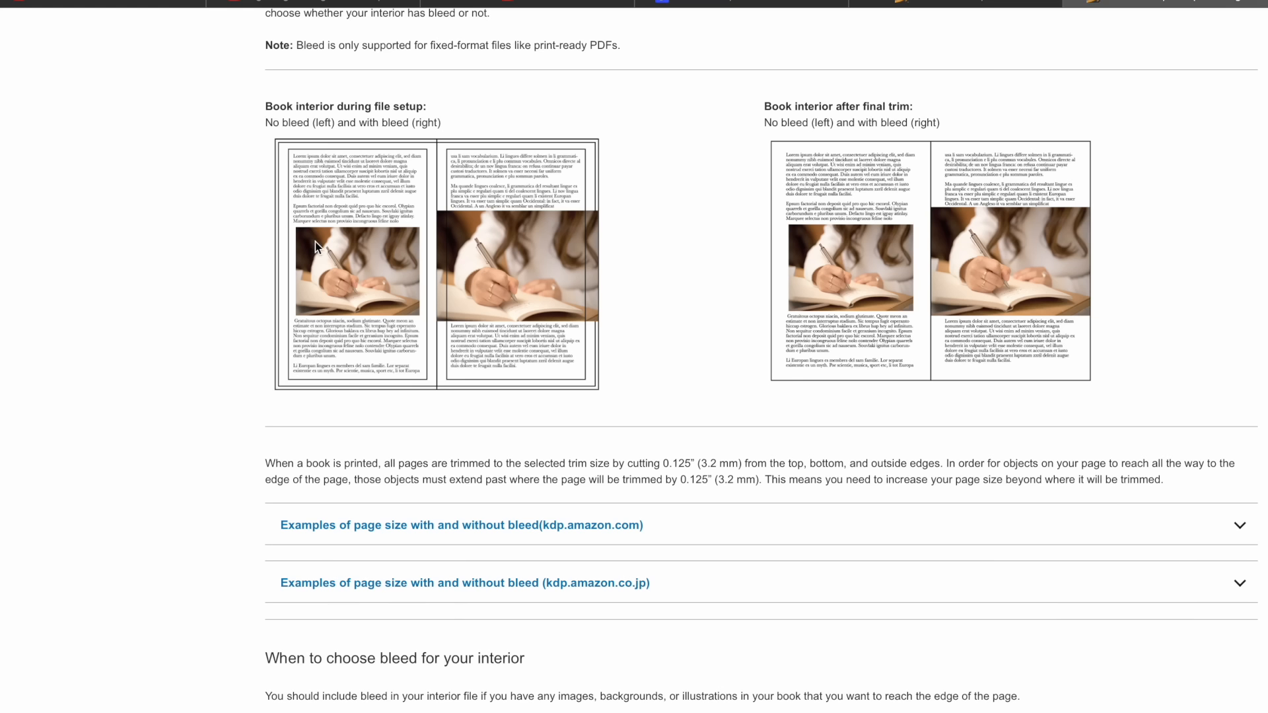
scroll(447, 487, down, 1)
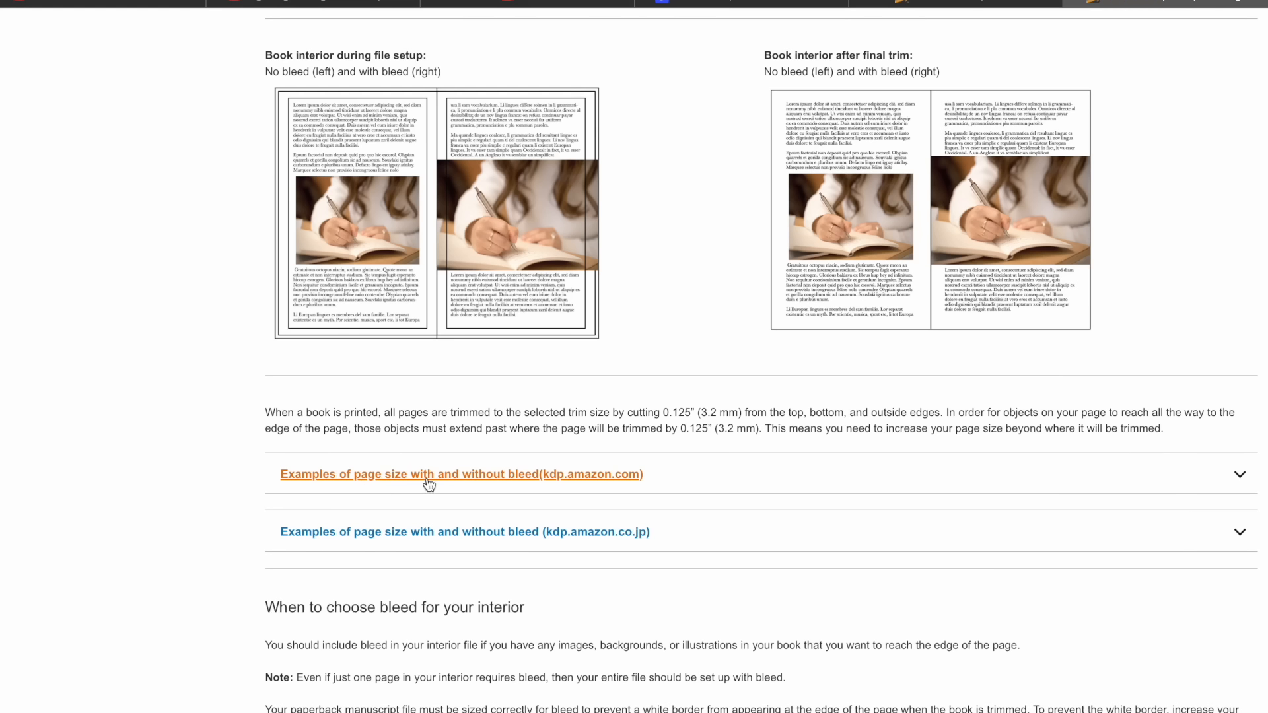
Expand the kdp.amazon.com examples of page size with and without bleed and highlight the 8.5" x 11" entry
click(630, 482)
scroll(569, 529, down, 6)
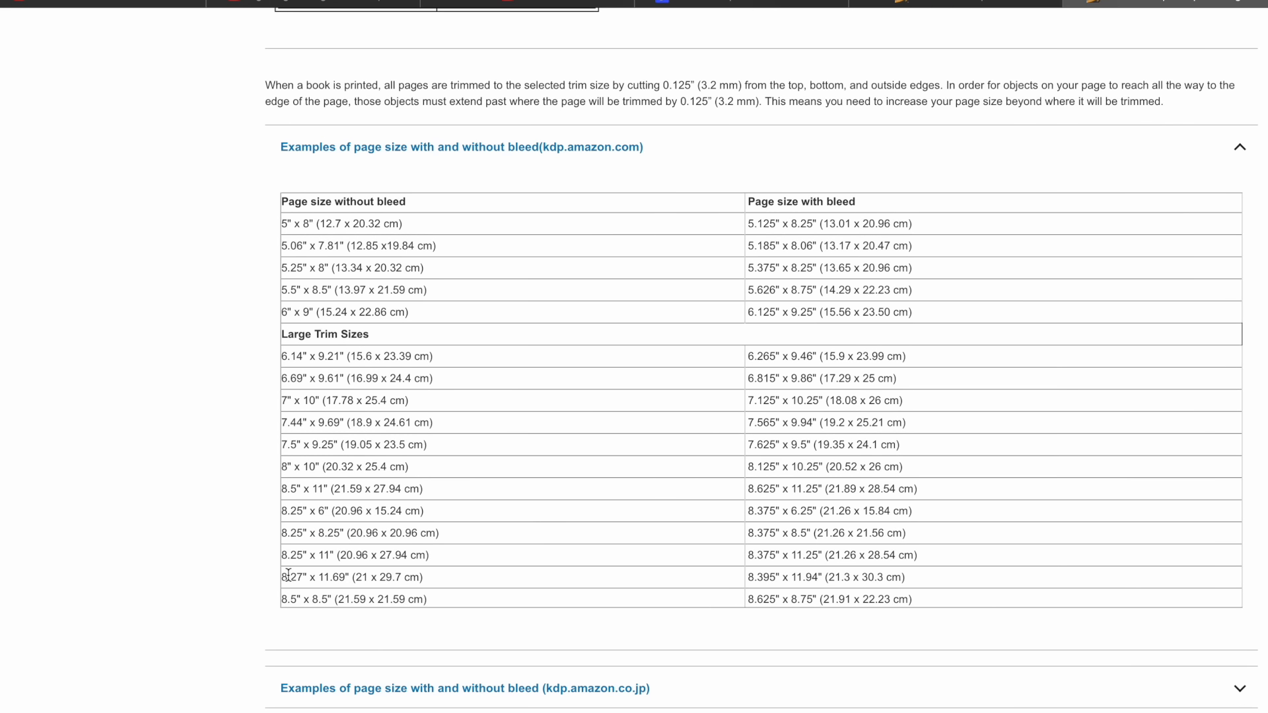
drag(280, 494, 427, 501)
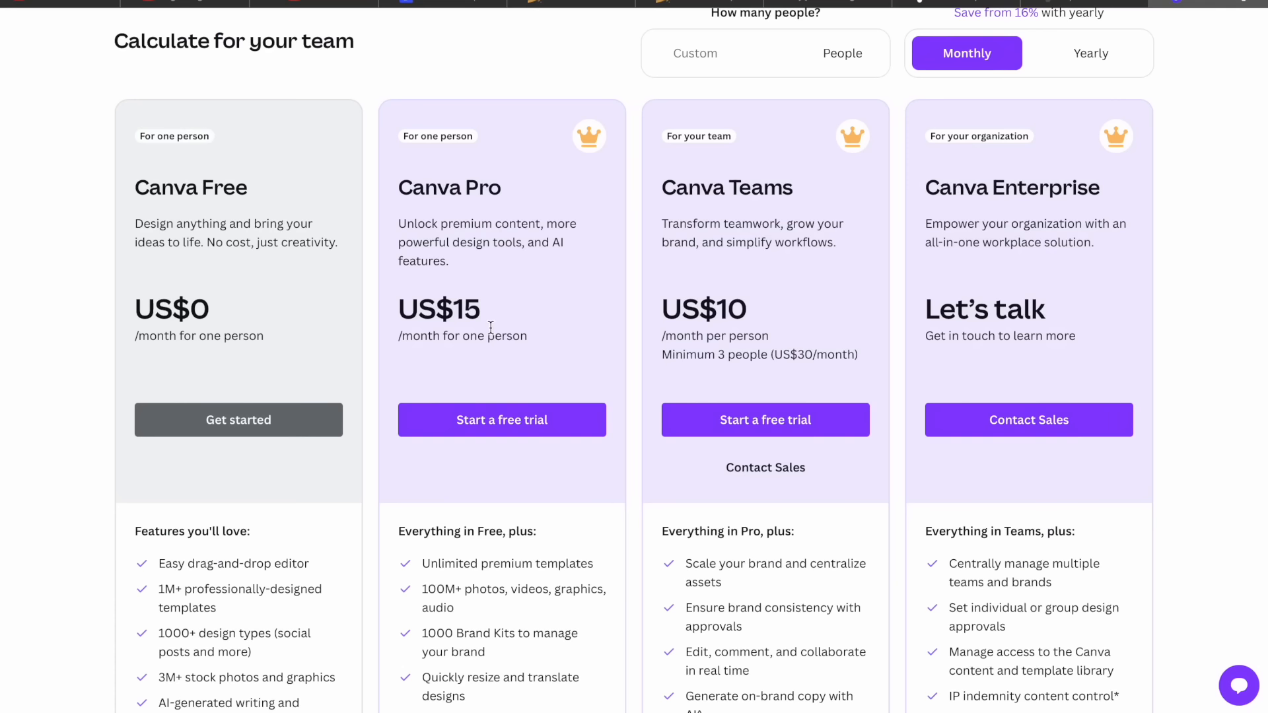
Compare the prices and feature lists of the Canva Free and Canva Pro plans on the pricing page
scroll(491, 327, down, 3)
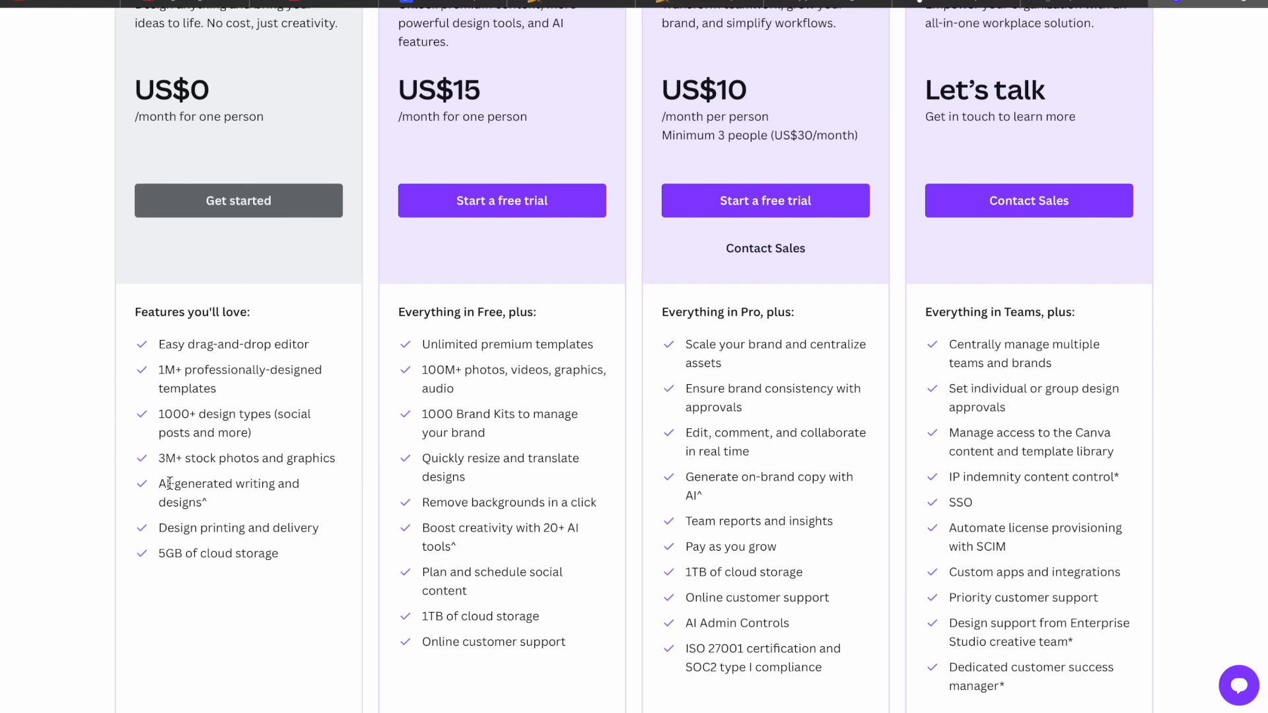
scroll(267, 494, up, 3)
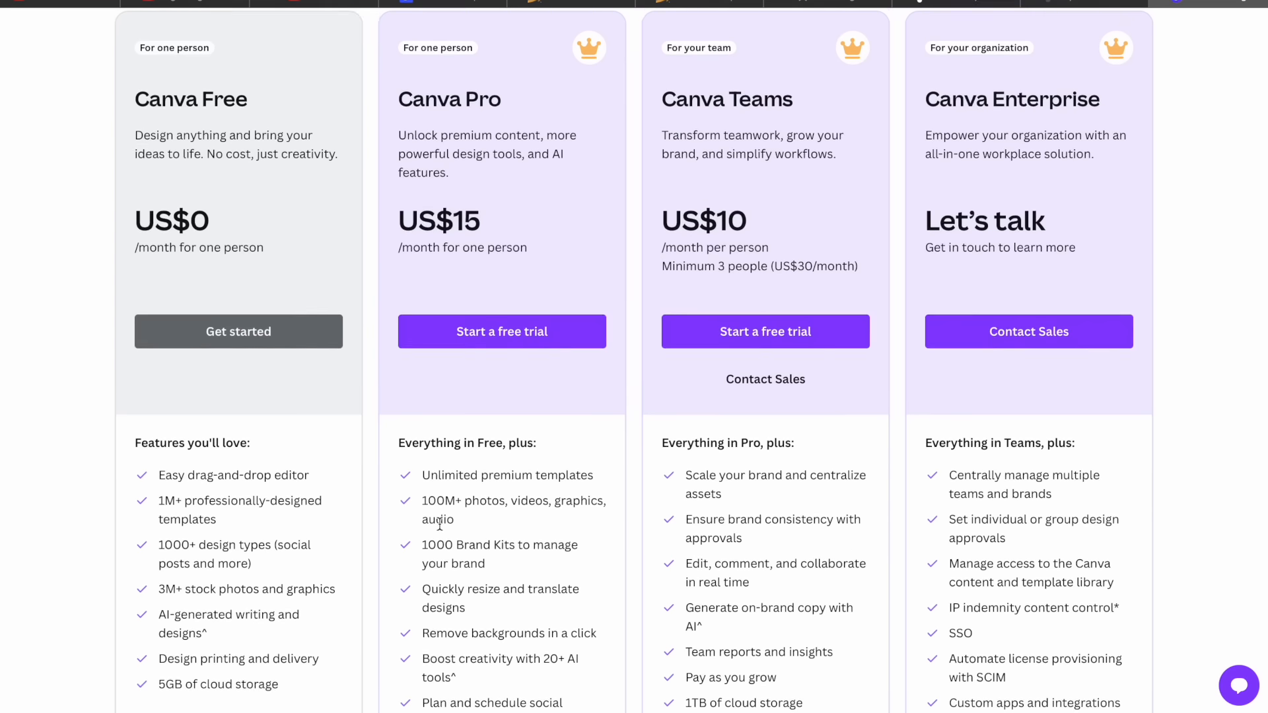
scroll(440, 523, down, 2)
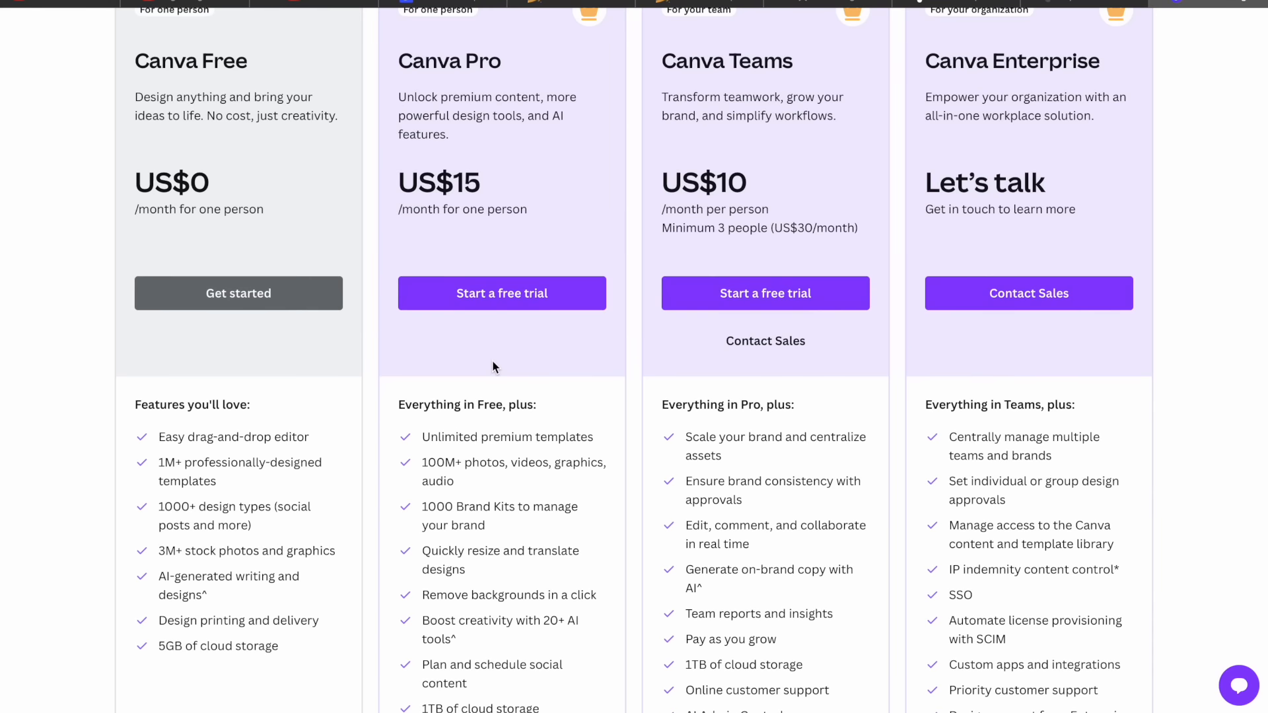
scroll(493, 360, down, 1)
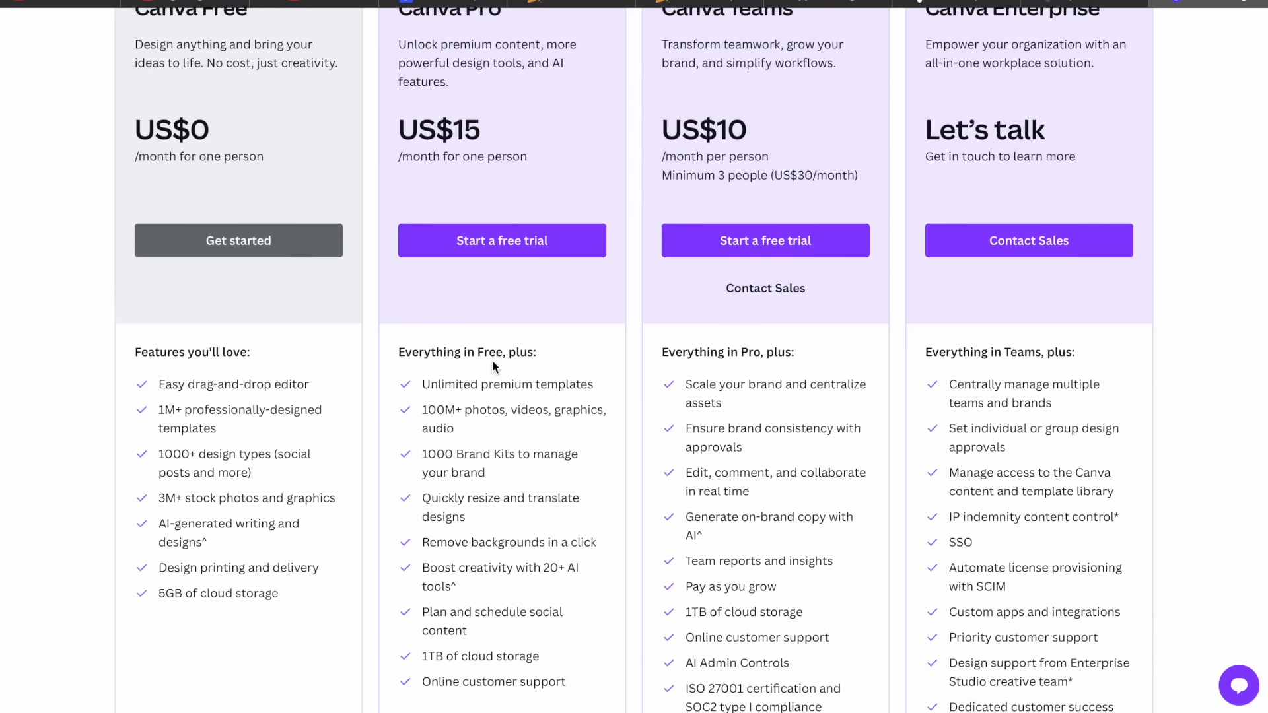
scroll(492, 362, down, 1)
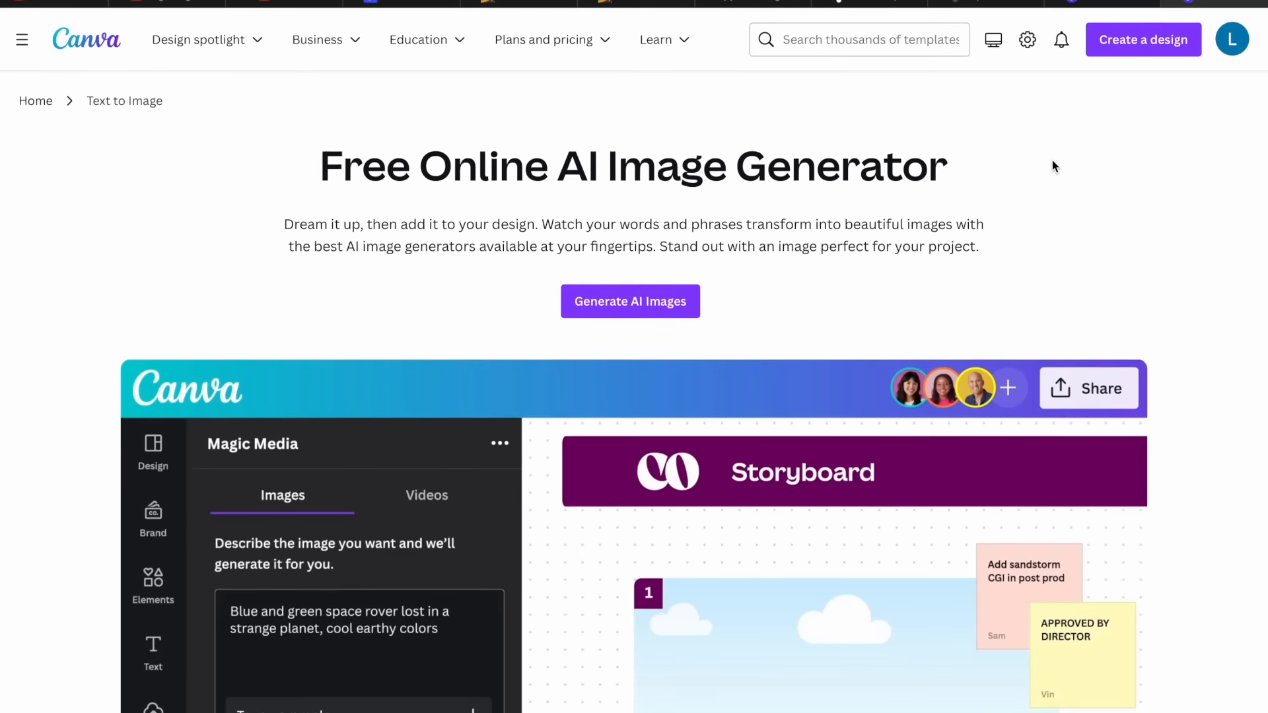
Go to the Canva home page and start a custom-size design with the units set to inches
click(36, 99)
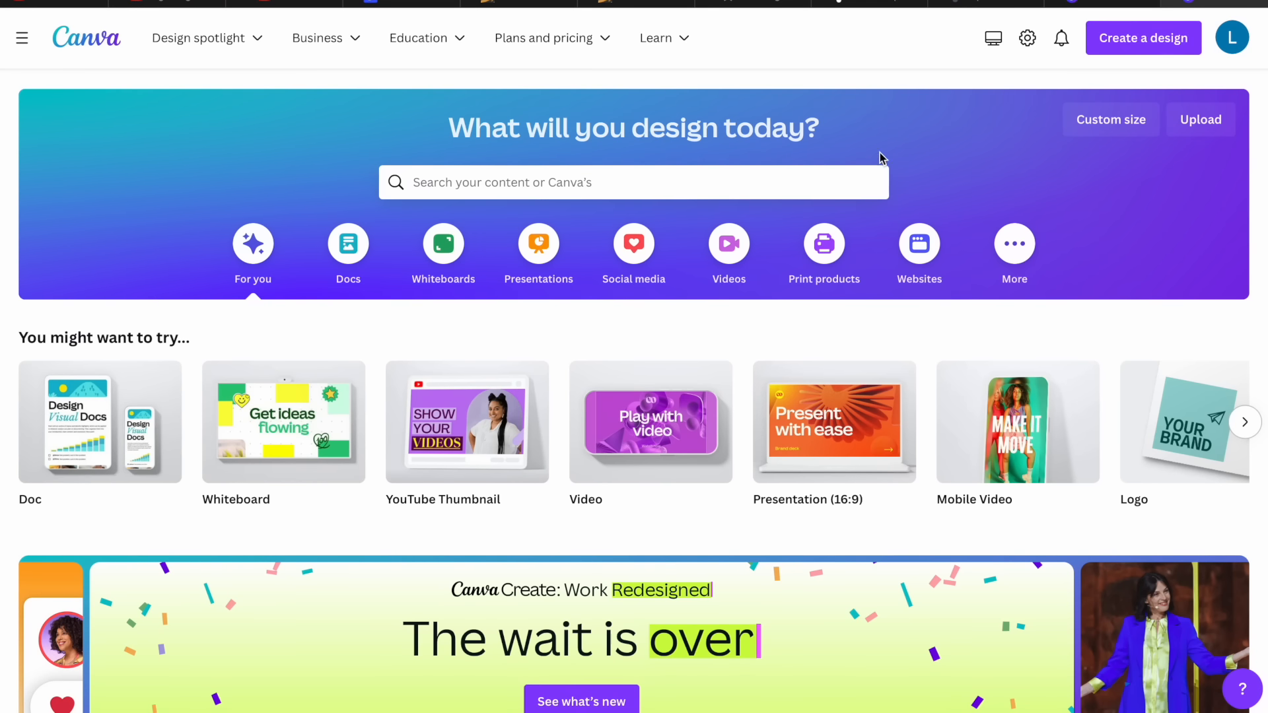
click(1144, 38)
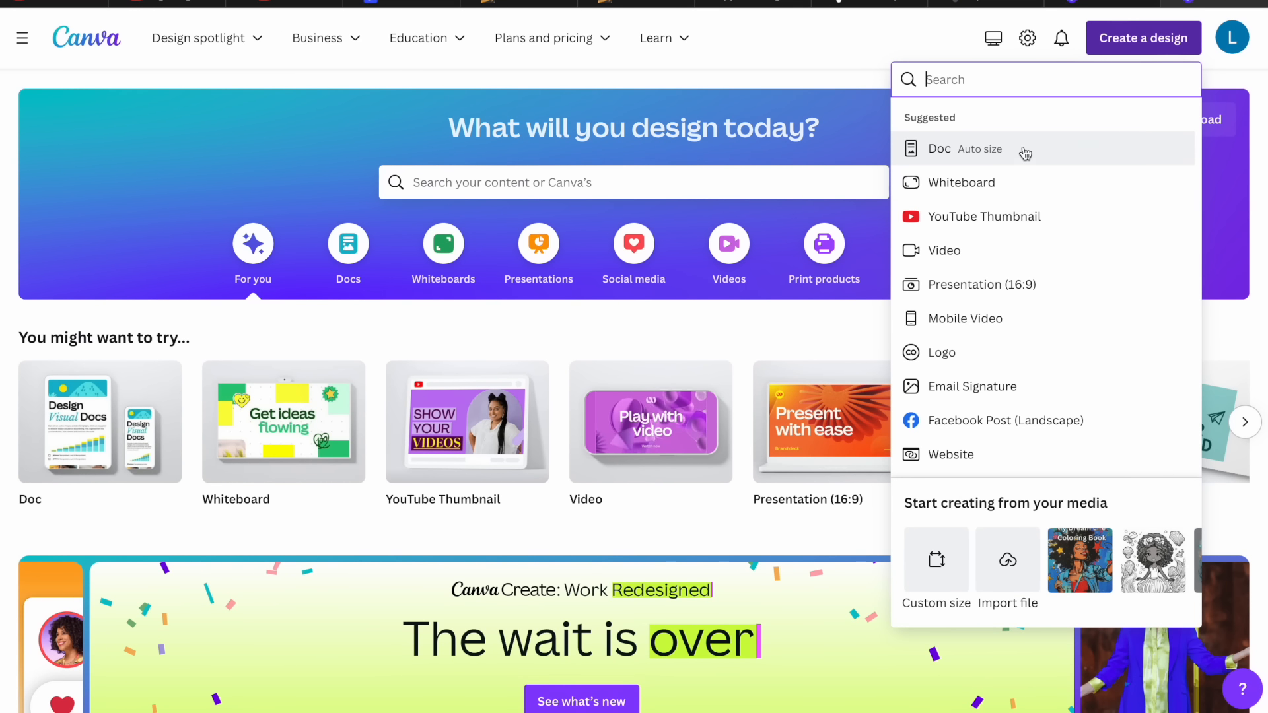
click(937, 562)
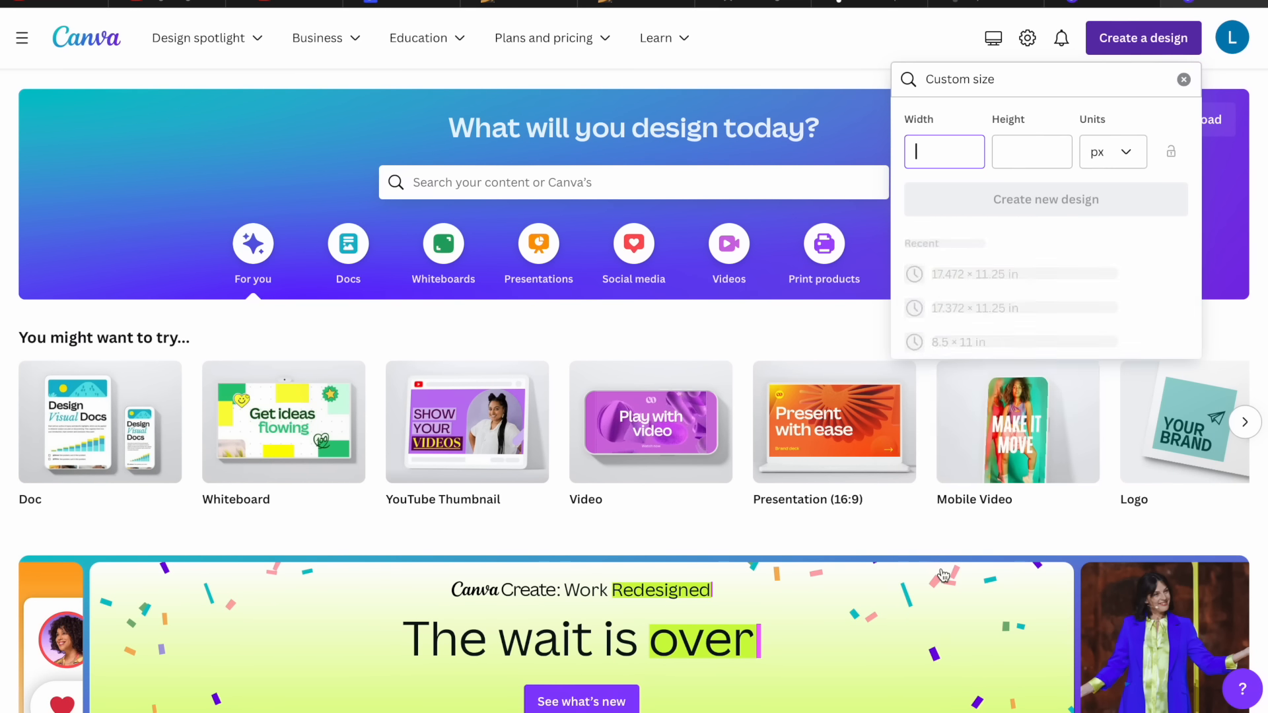
click(1096, 154)
click(1064, 239)
click(943, 155)
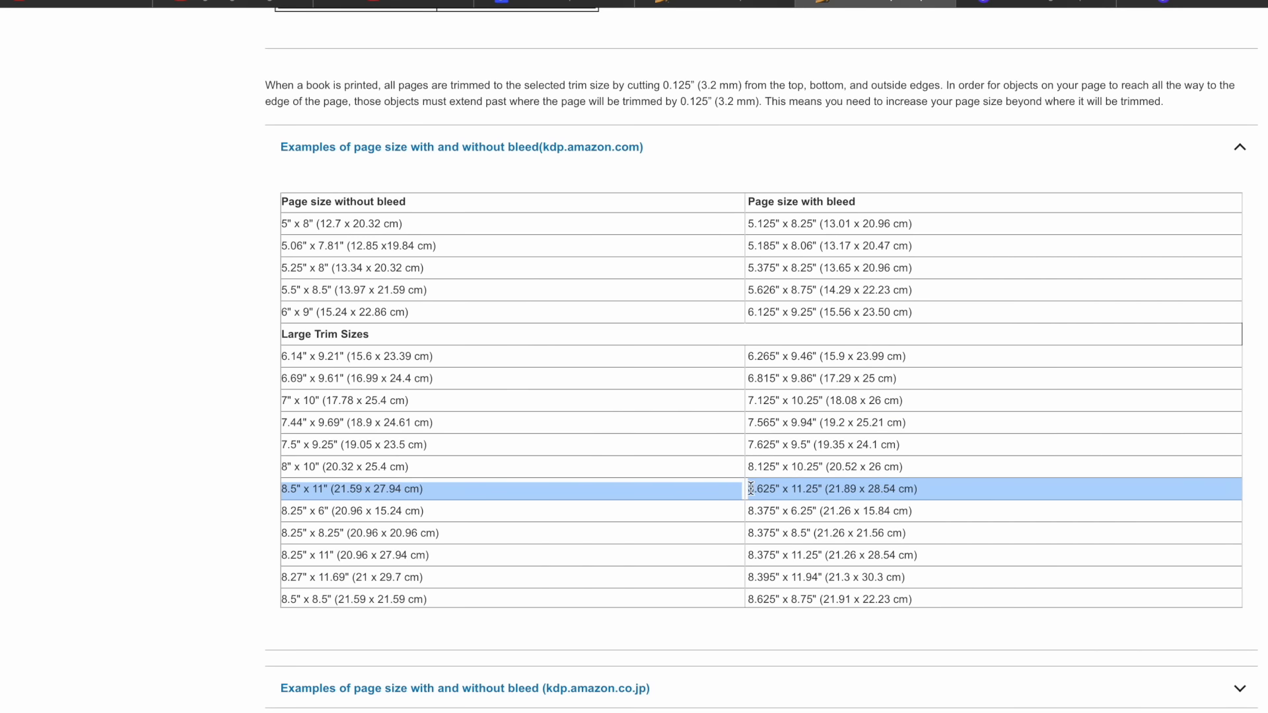
Look up the with-bleed size for 8.5" x 11" in the KDP table and create a Canva design 8.625 in wide by 11.25 in high
click(752, 489)
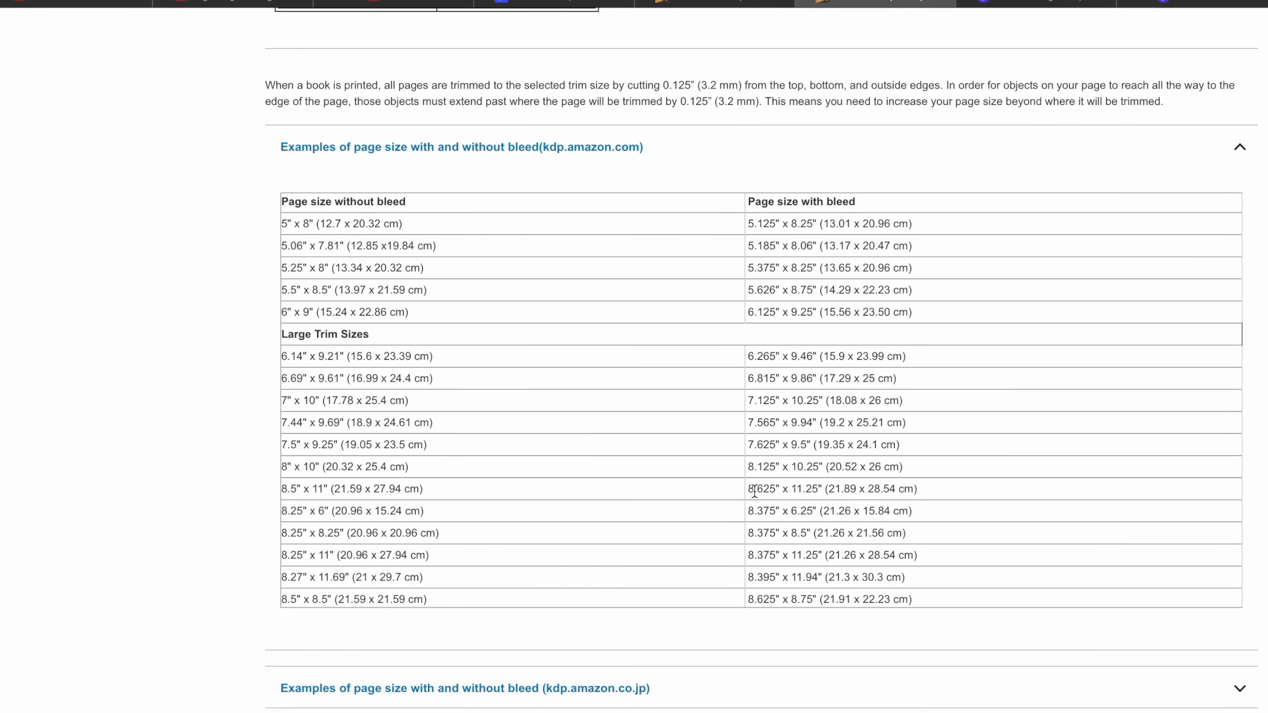
triple_click(755, 489)
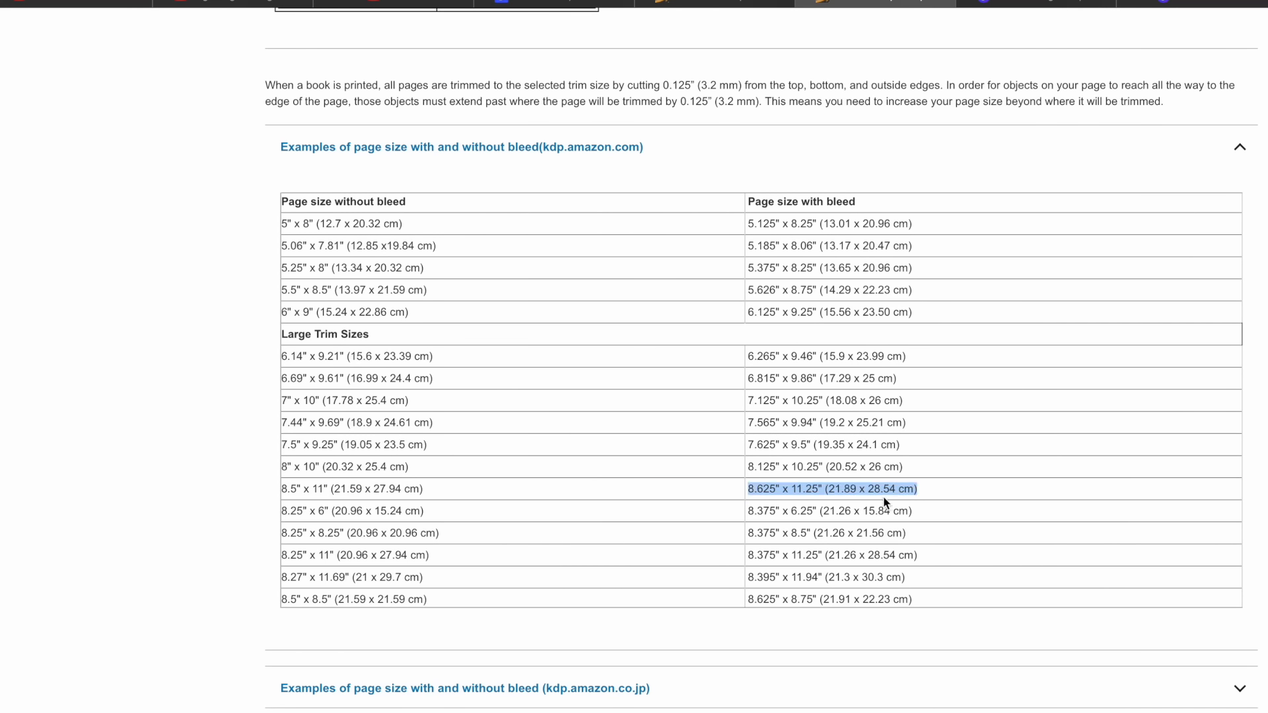
drag(748, 489, 785, 489)
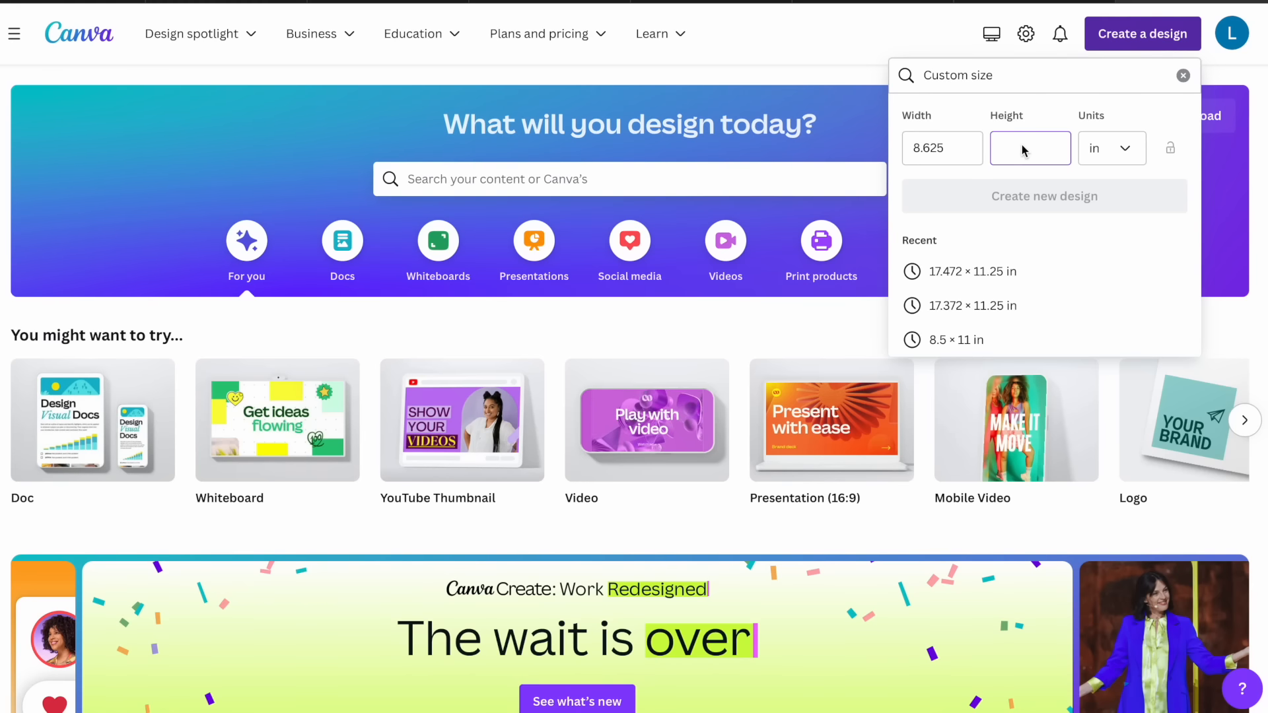
text(11.25)
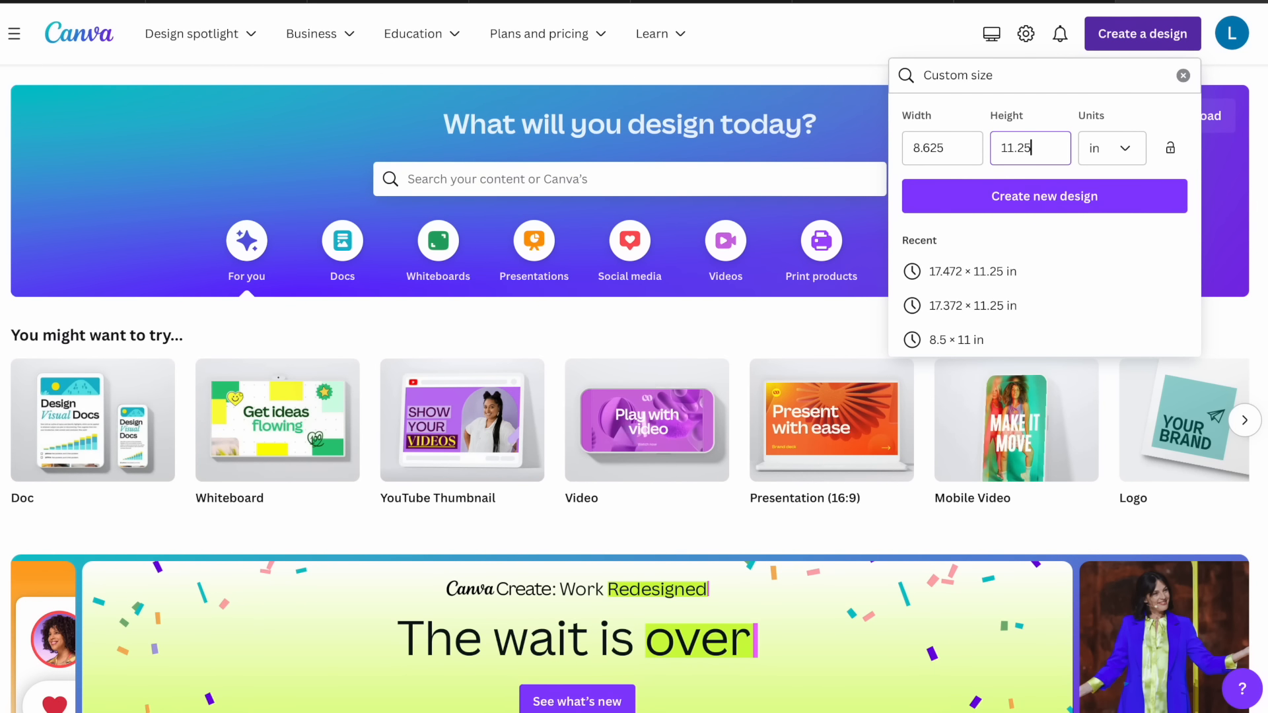
click(1036, 196)
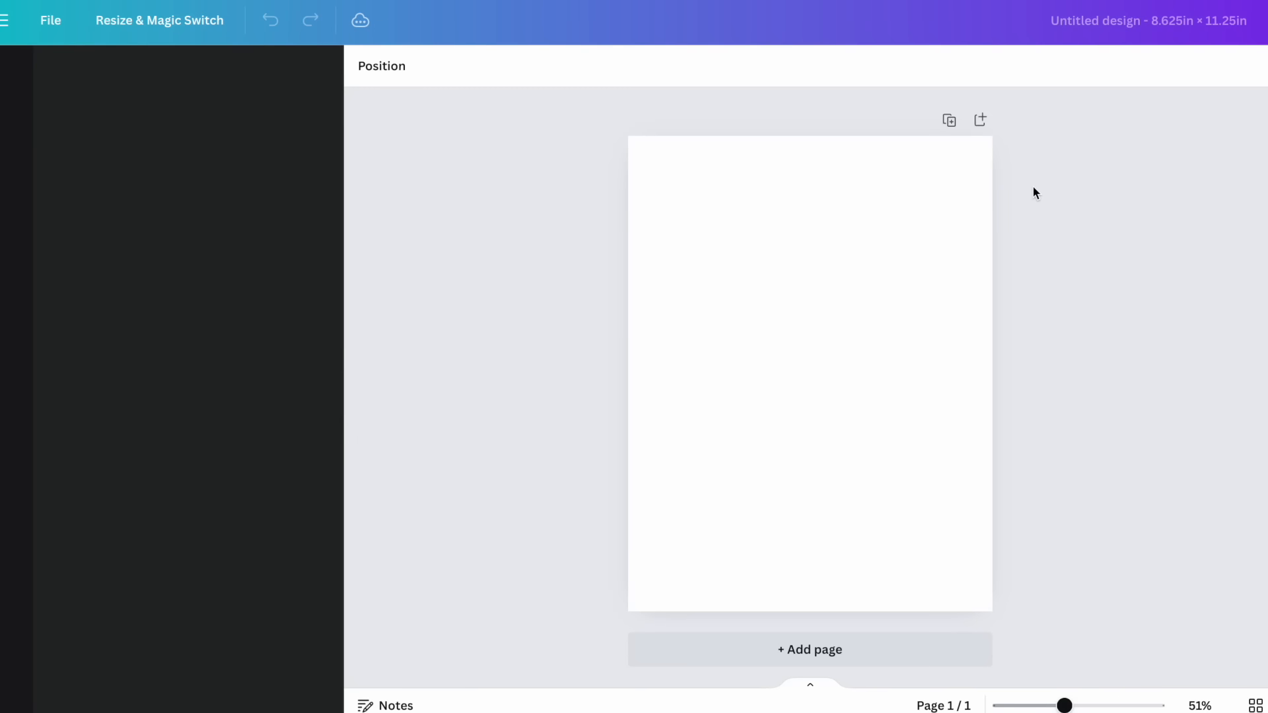
click(677, 179)
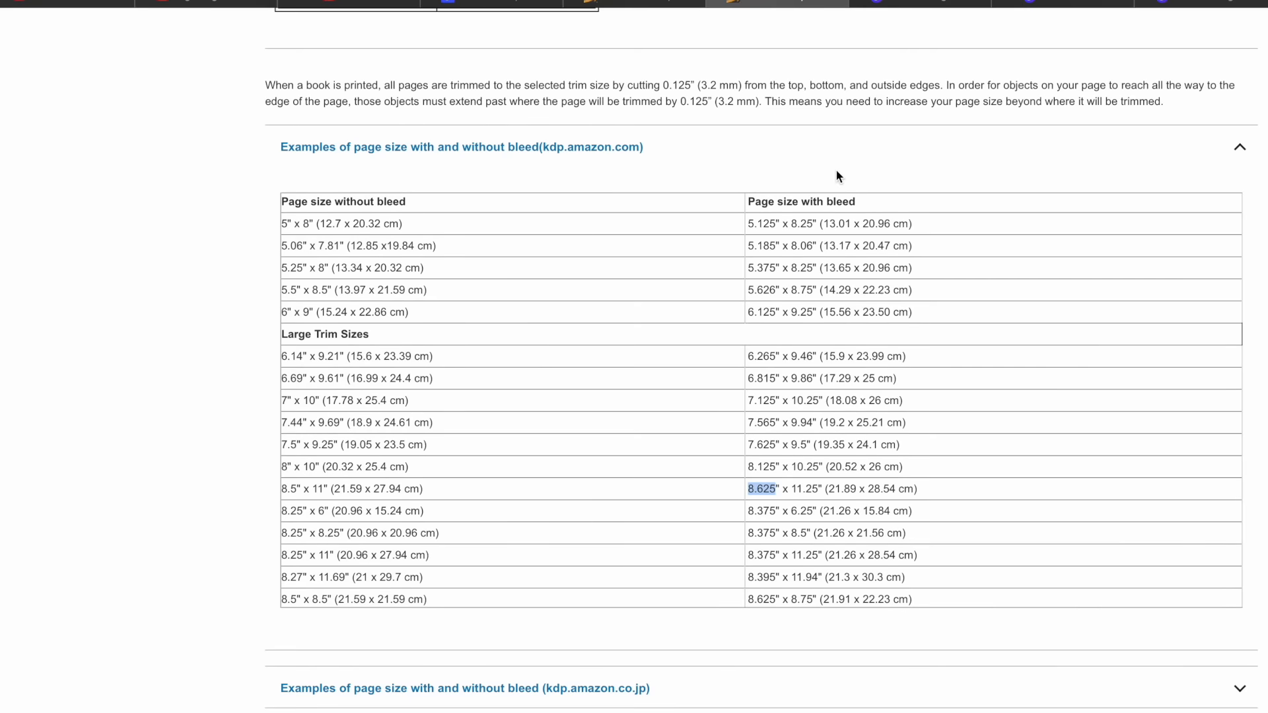
Examine the KDP table of minimum margins for the inside and outside margins of a 24 to 150 page book with bleed
scroll(837, 171, down, 10)
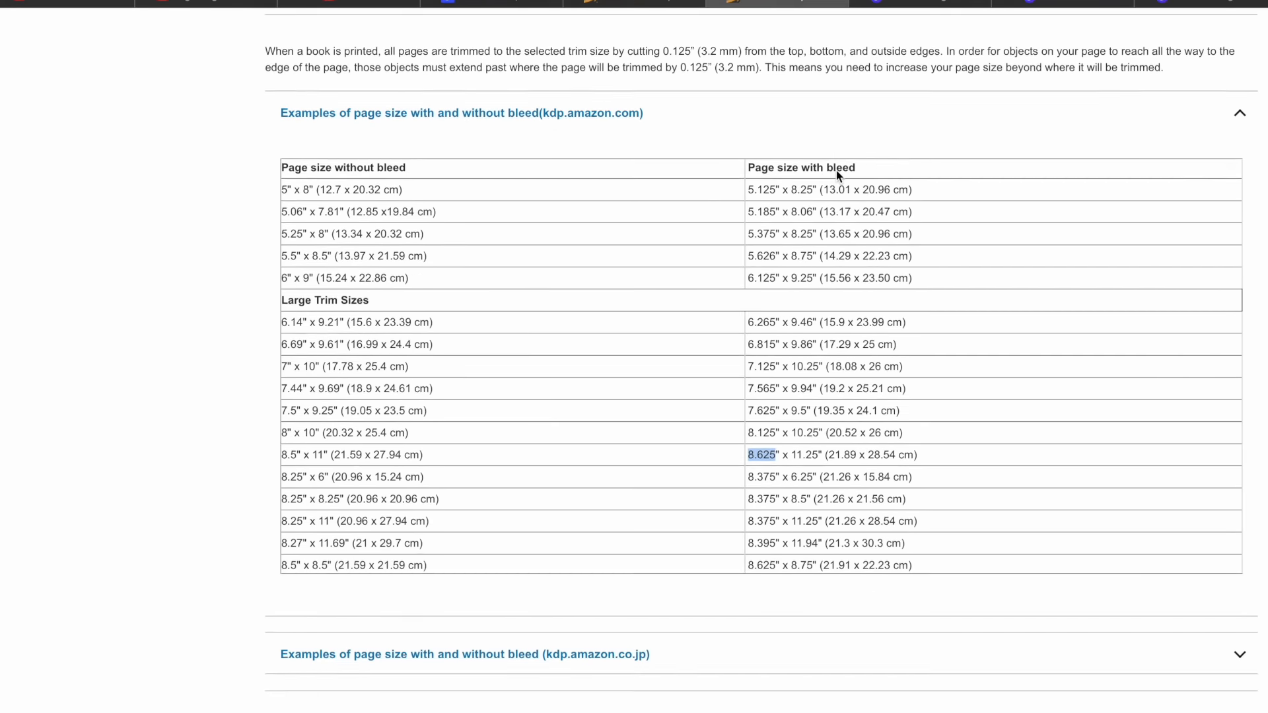
scroll(837, 170, down, 15)
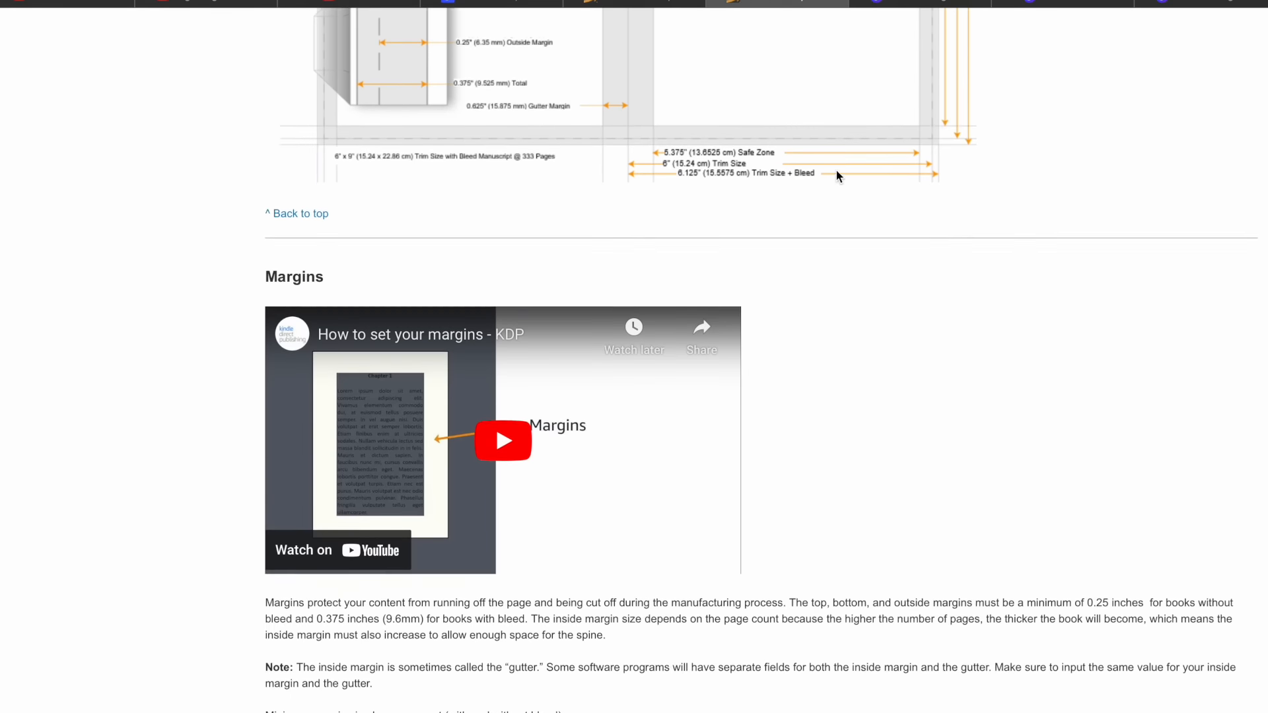
scroll(836, 170, down, 2)
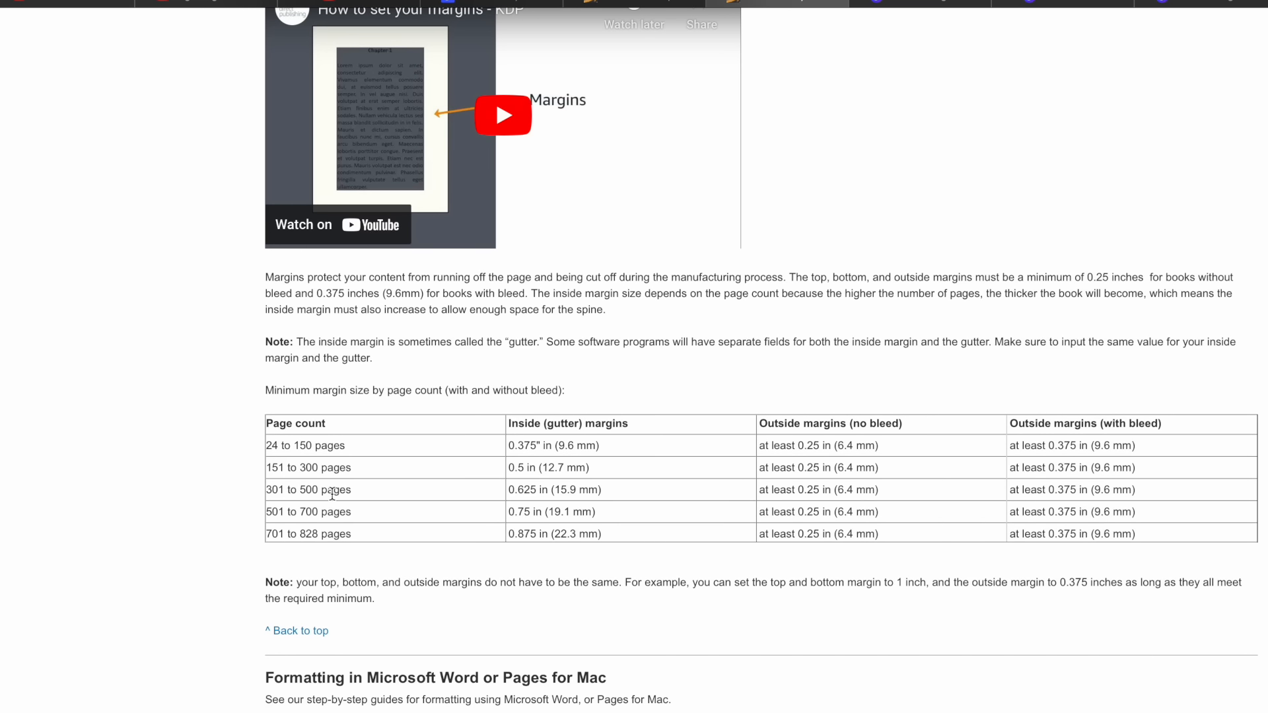
drag(266, 446, 354, 446)
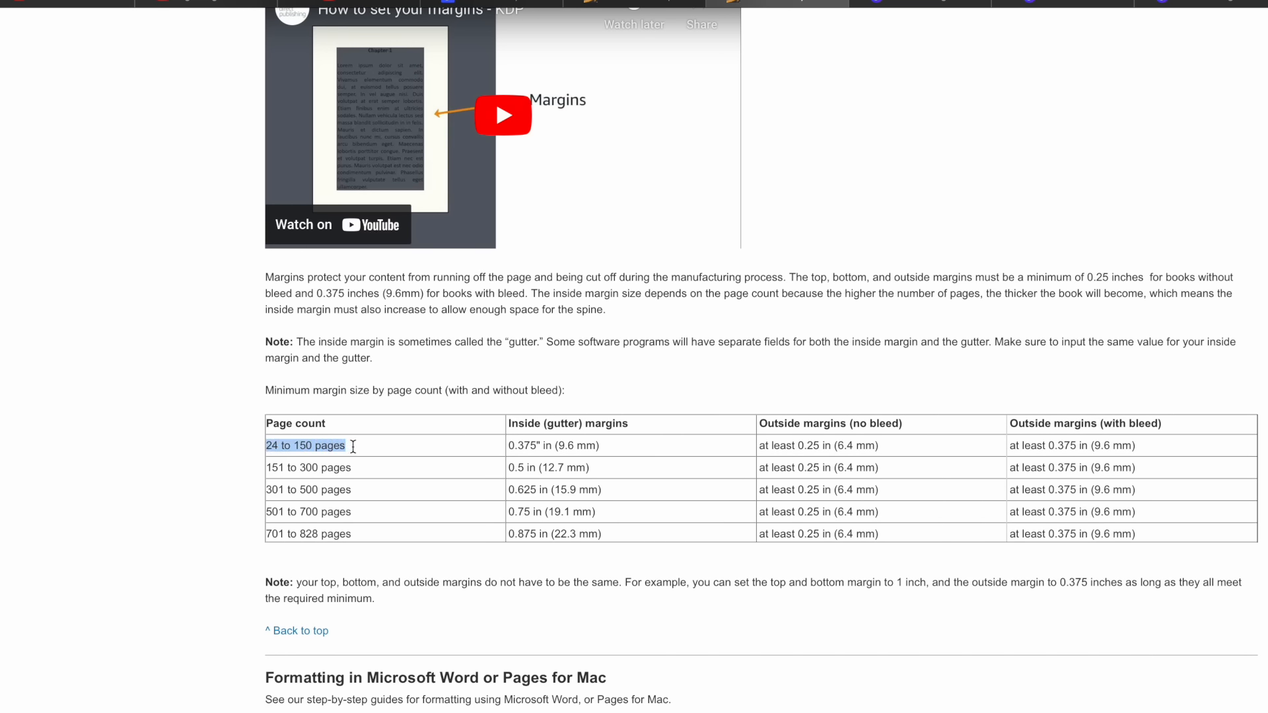
drag(804, 422, 908, 431)
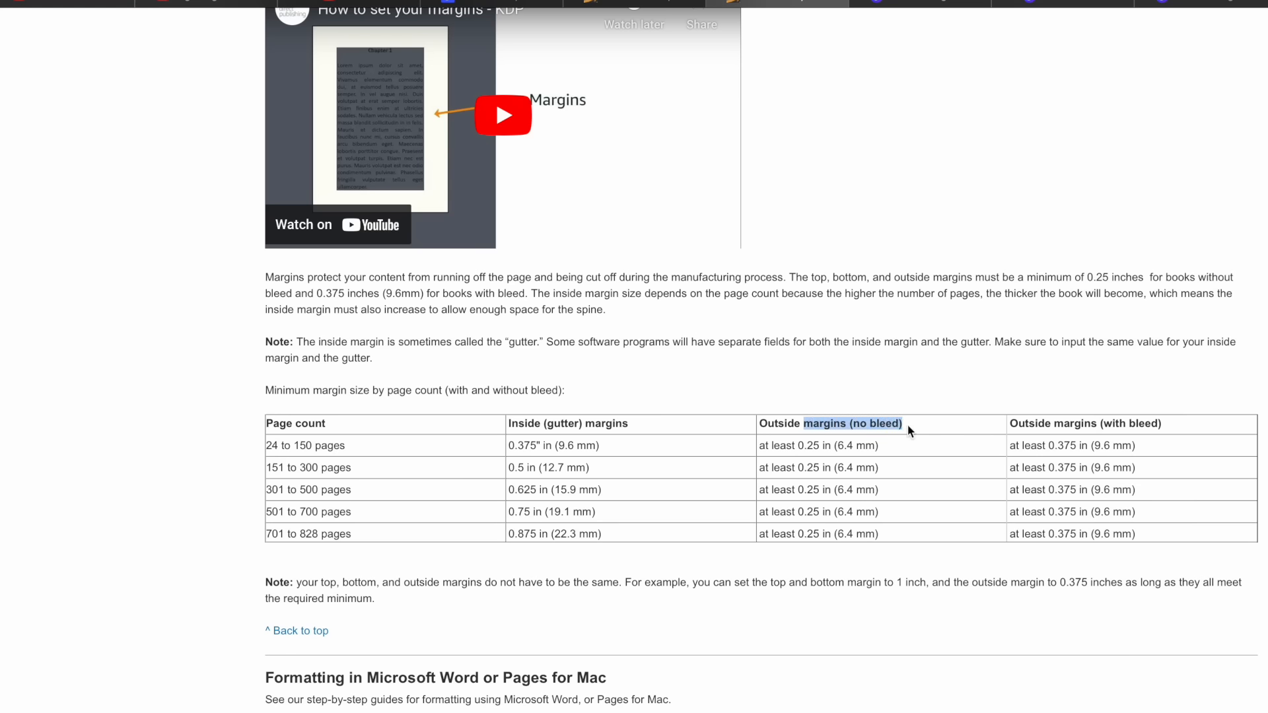
drag(1035, 423, 1168, 425)
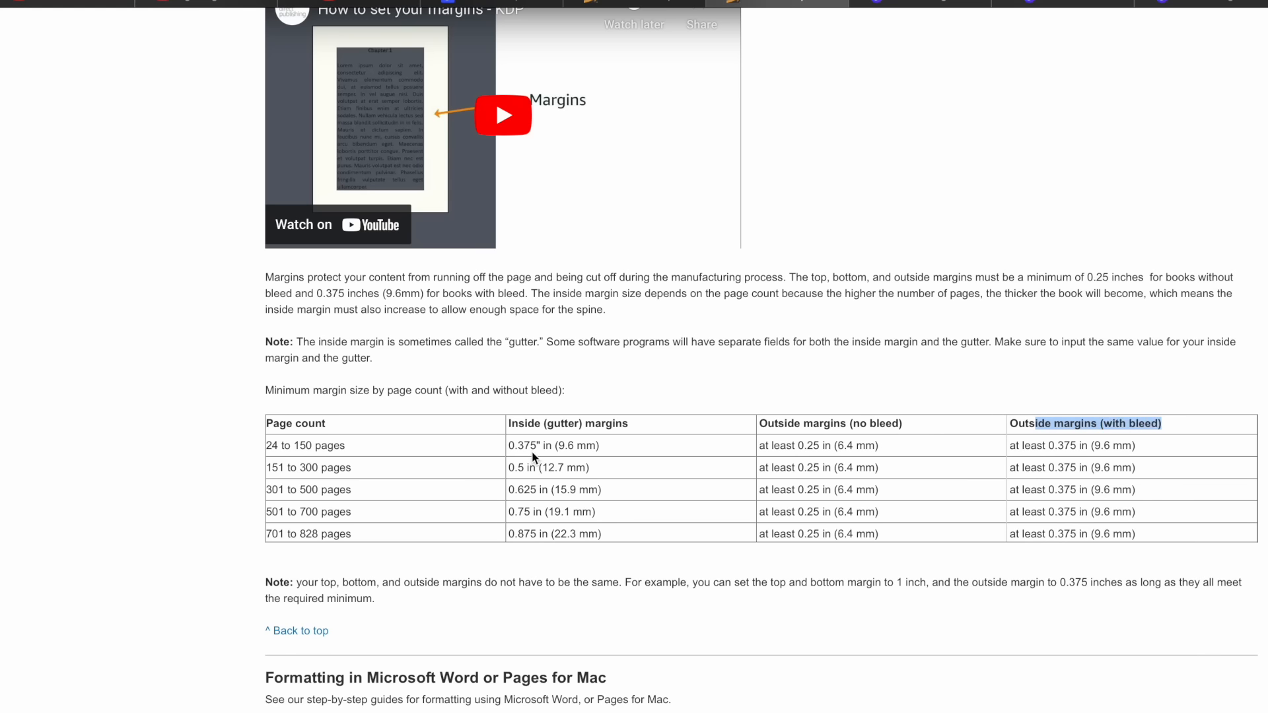
drag(1015, 446, 1131, 445)
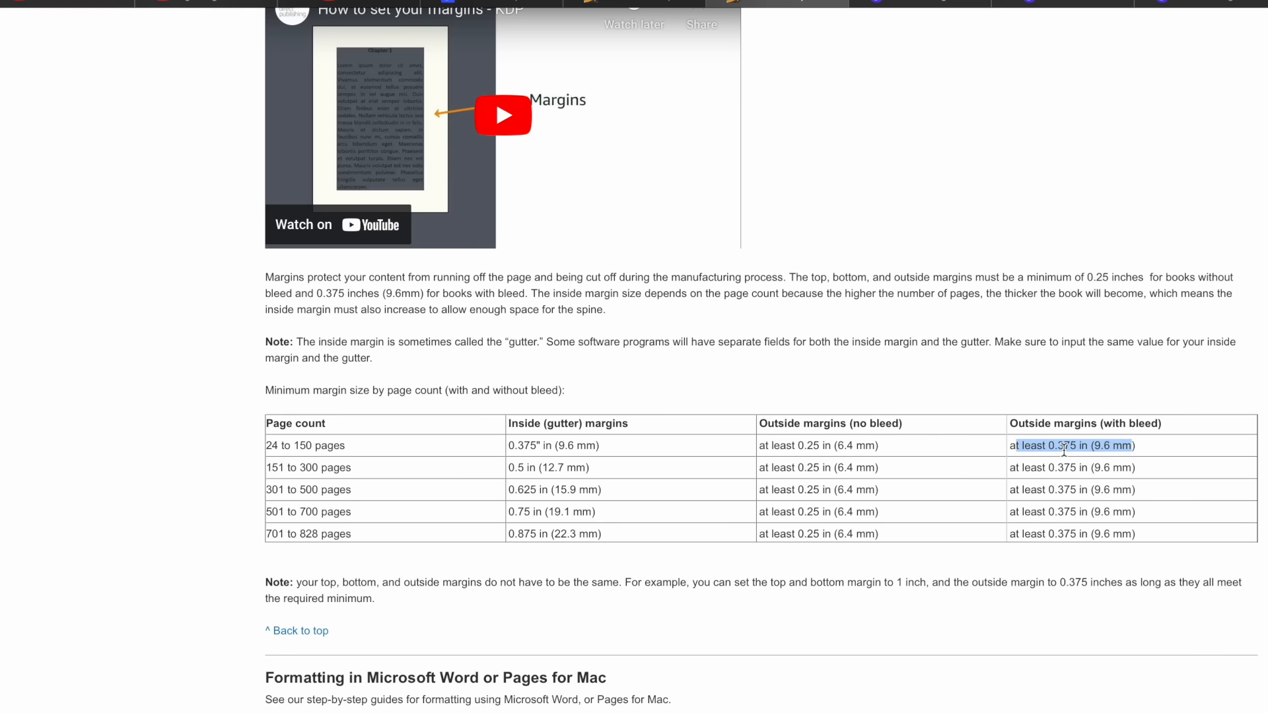
drag(508, 446, 548, 447)
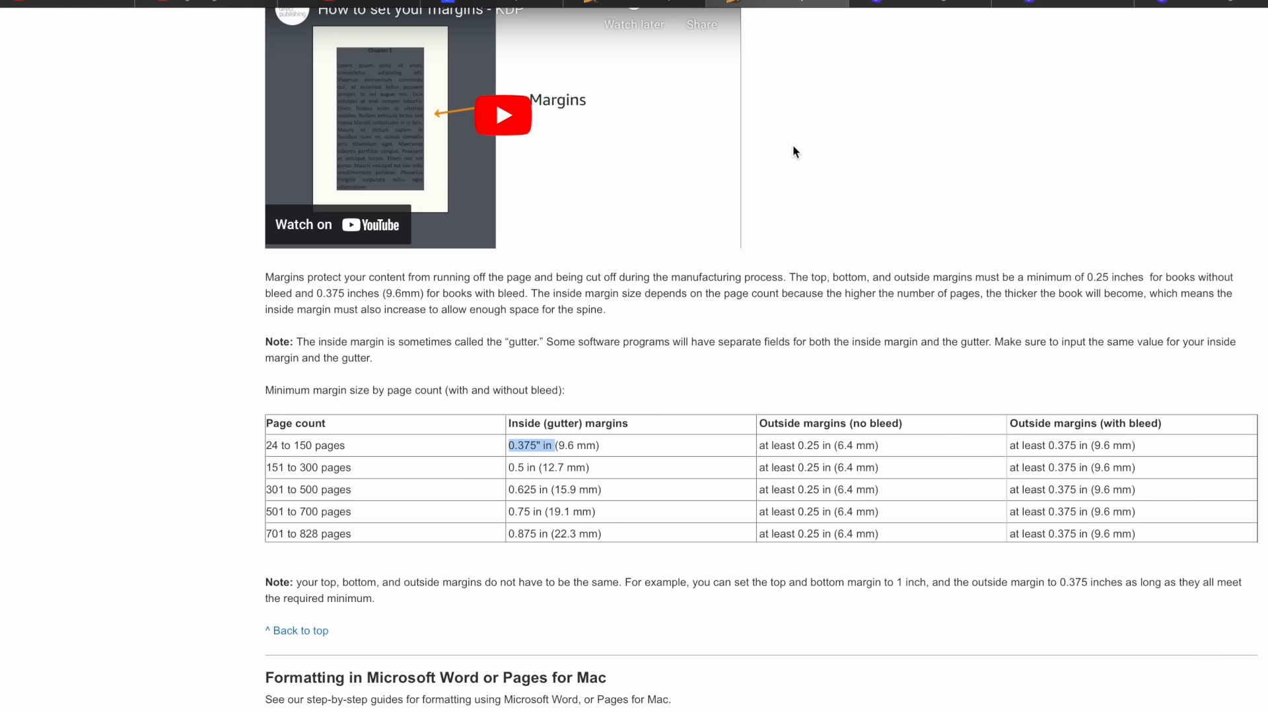
Switch back to the blank Canva design and show its rulers and guides
click(1164, 5)
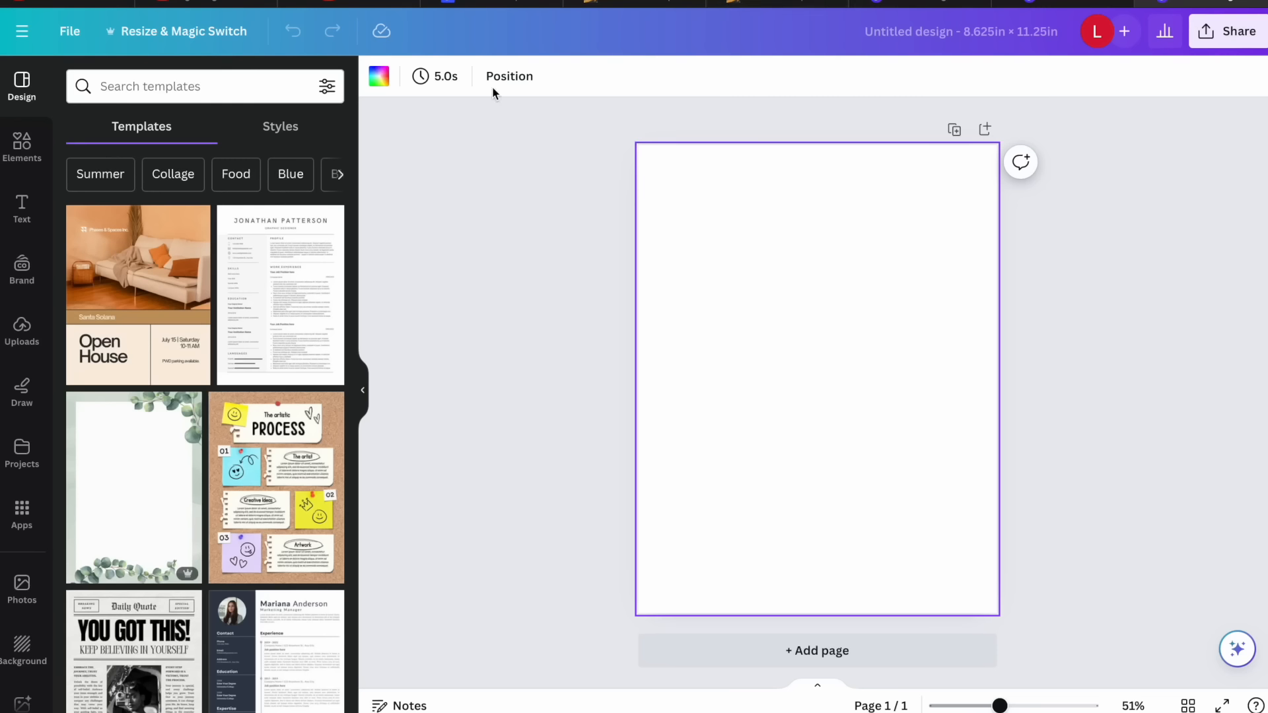
click(70, 31)
mouse_move(110, 231)
click(436, 236)
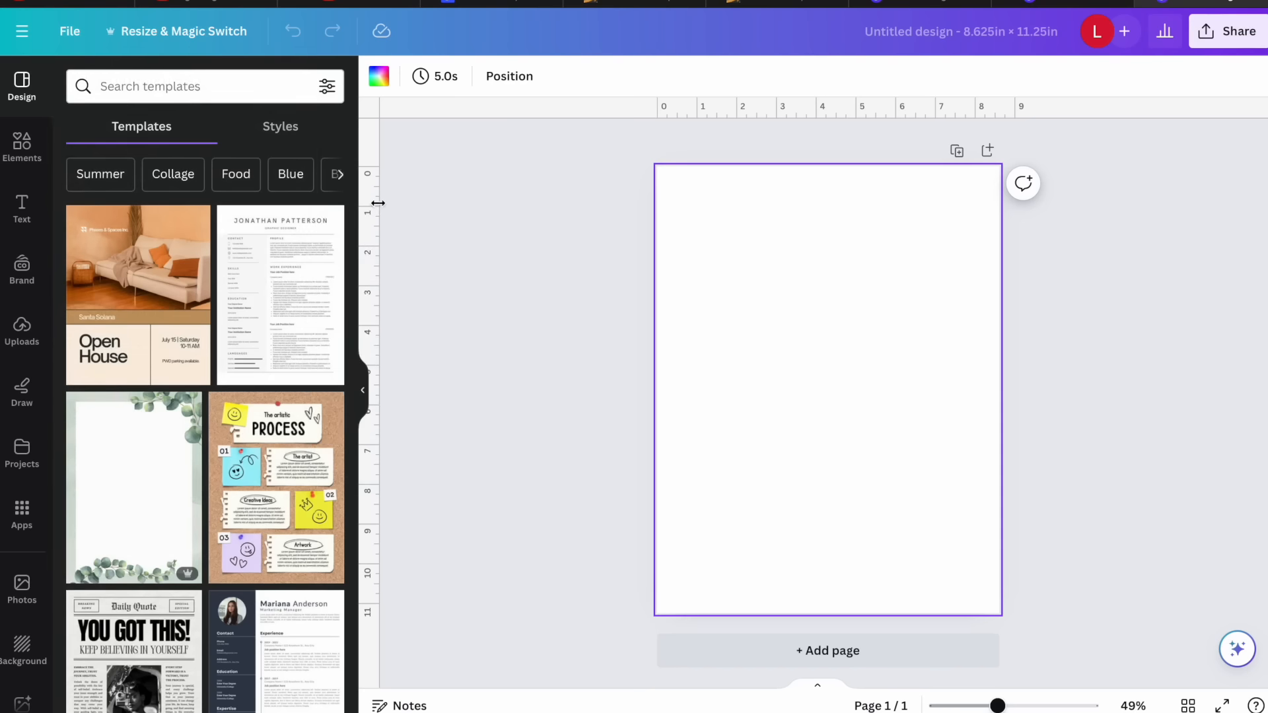
Place a vertical margin guide about 0.39 in inside the page's left edge
drag(378, 204, 664, 205)
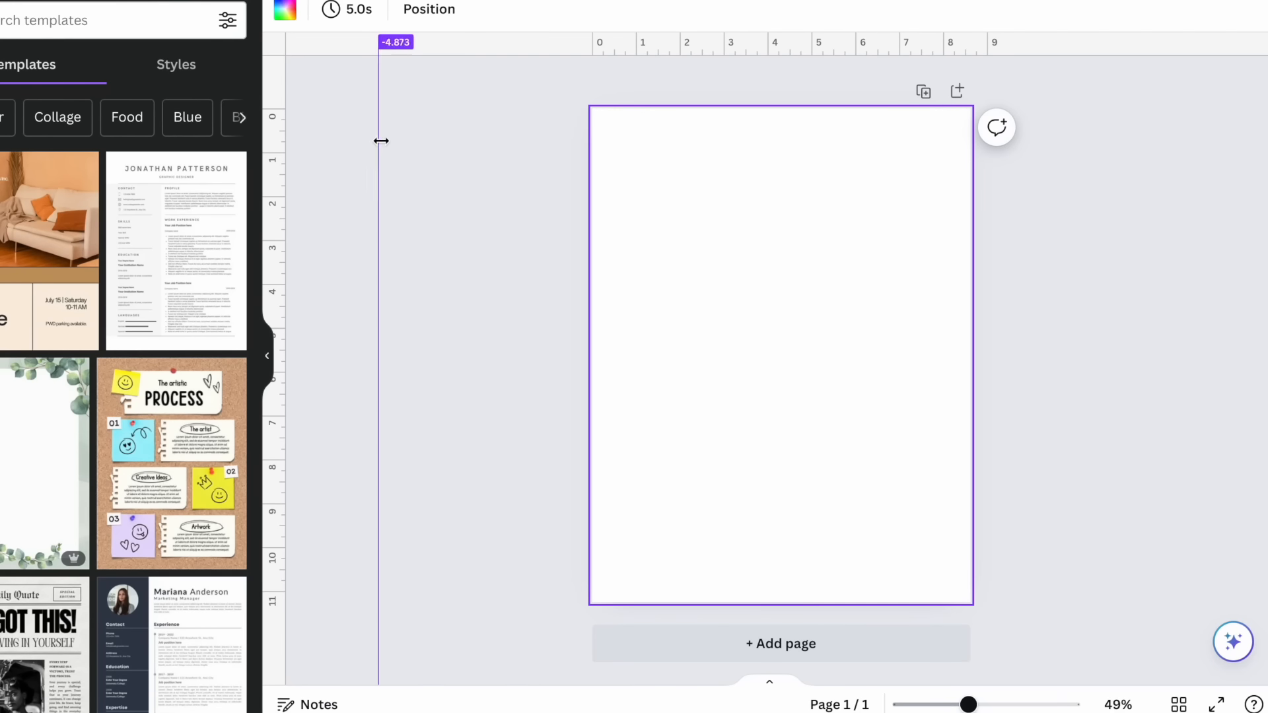
drag(600, 151, 609, 151)
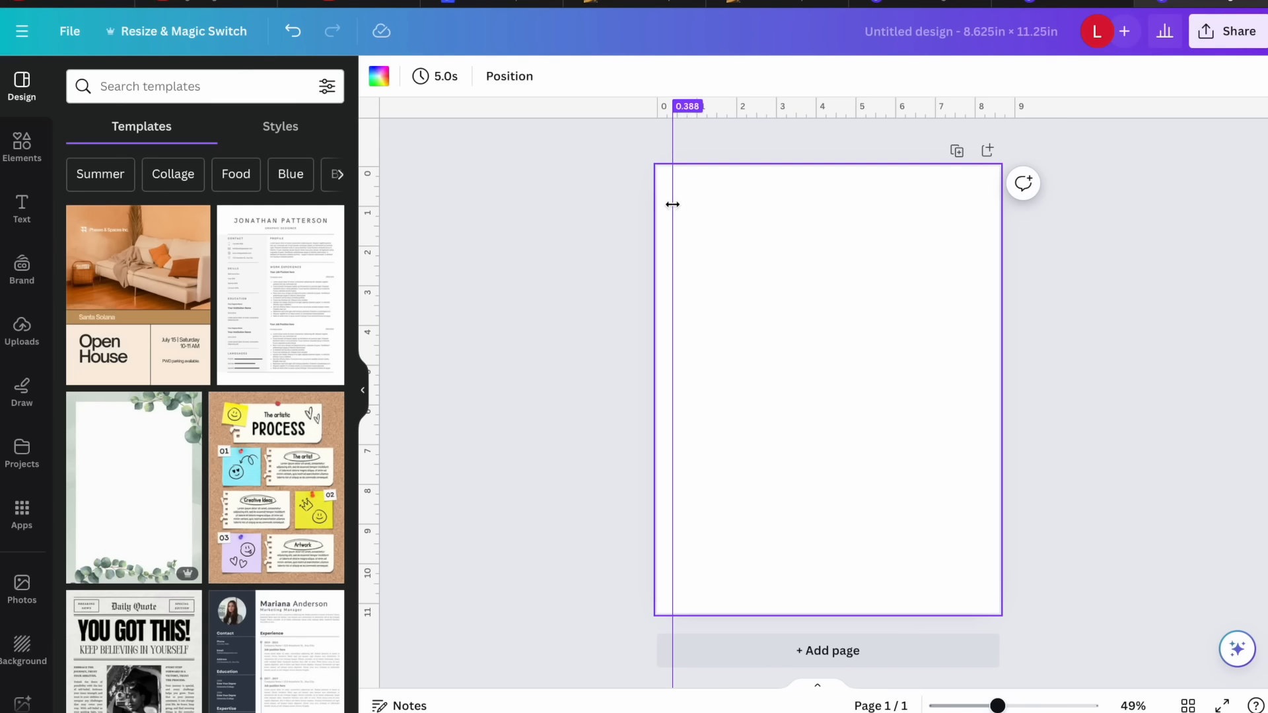
drag(673, 205, 671, 204)
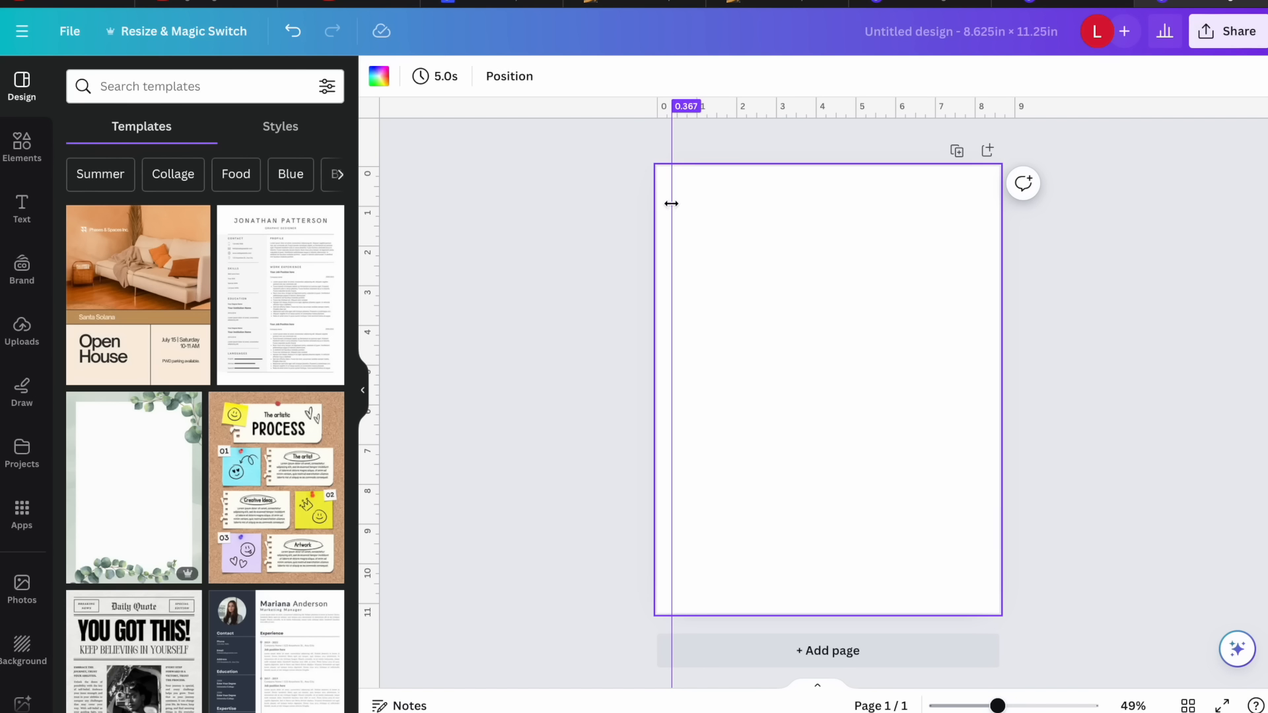
drag(671, 204, 672, 202)
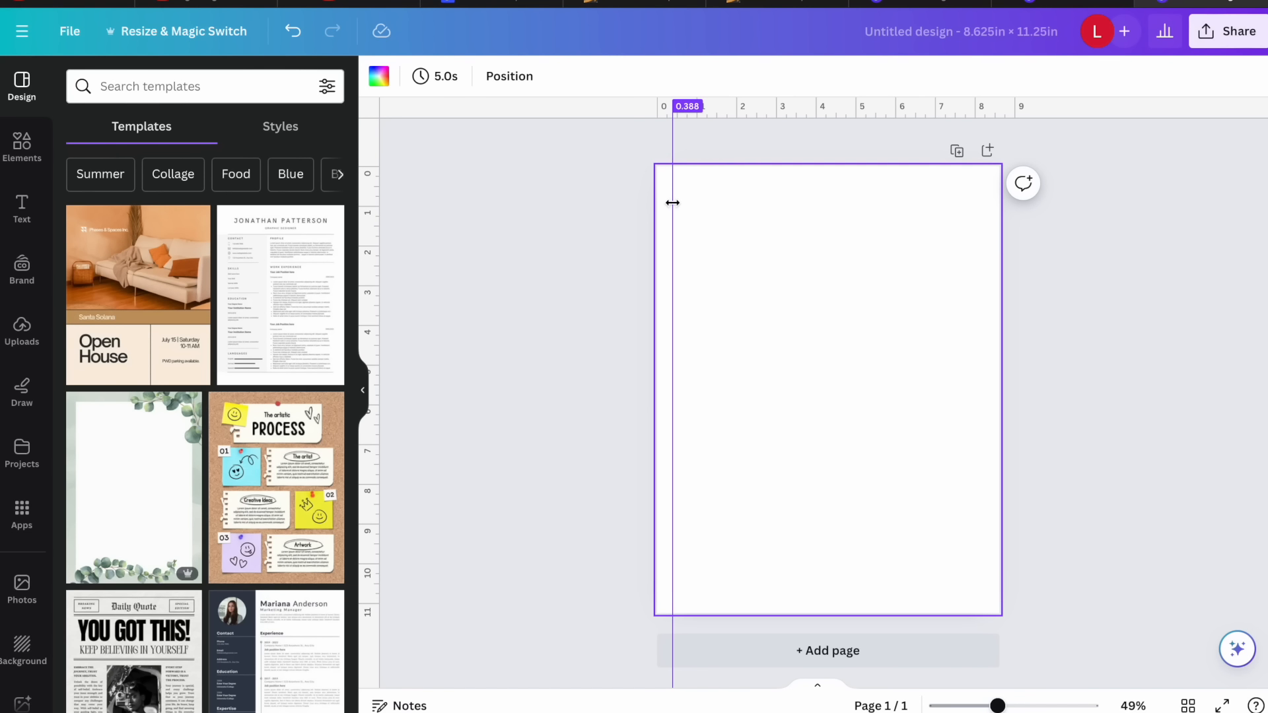
drag(673, 205, 672, 205)
Search the elements for "square" and place yellow margin-width spacer strips against the page's left and right edges
click(35, 149)
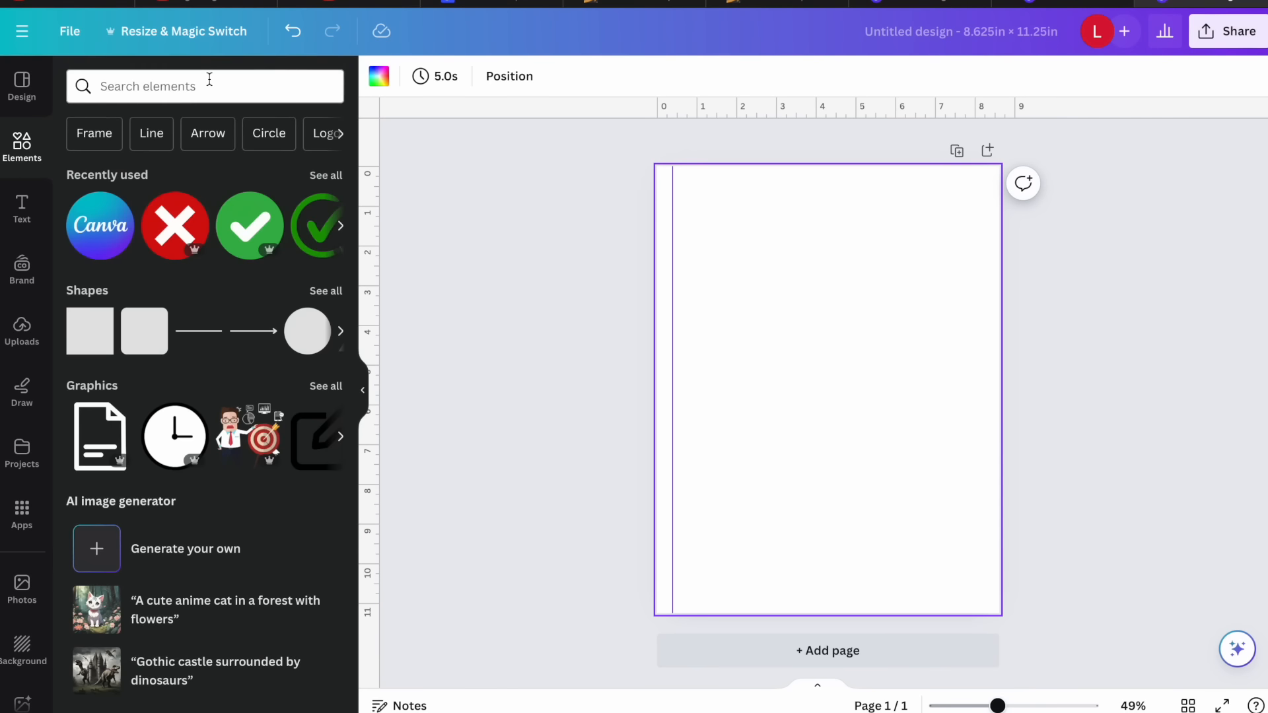
click(209, 81)
text(square)
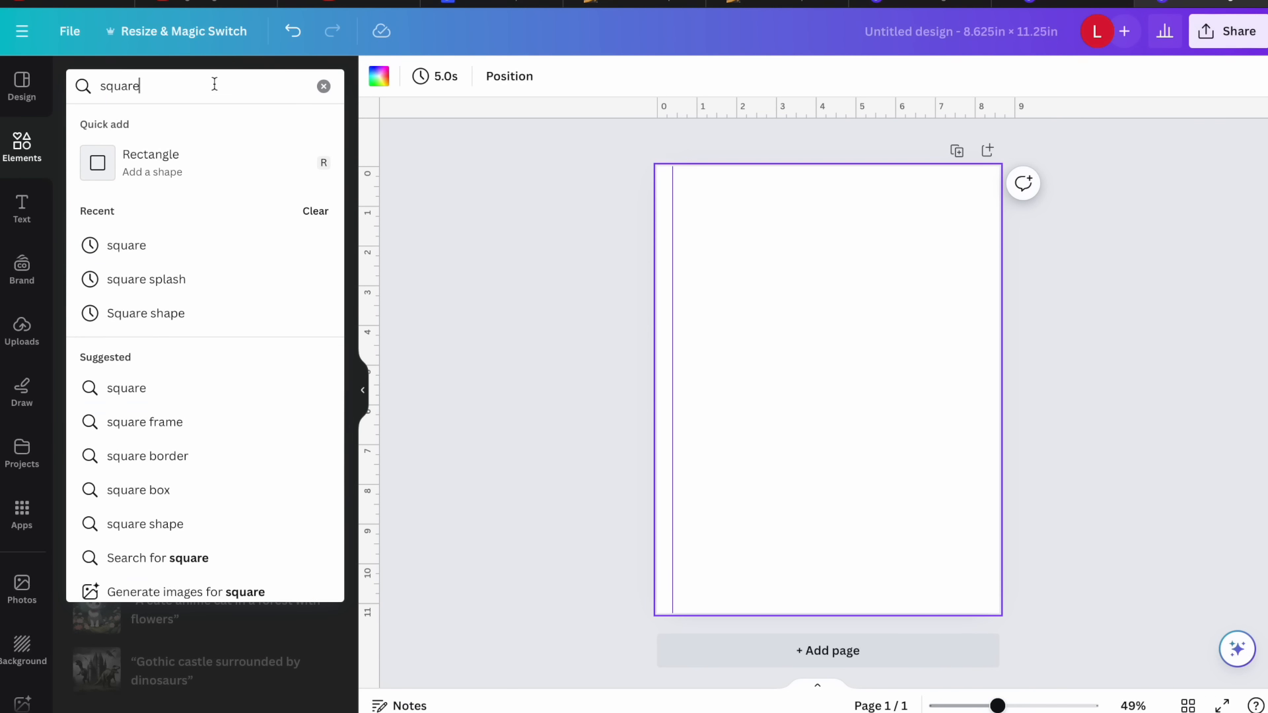
key(Return)
drag(830, 390, 821, 552)
click(636, 296)
Place horizontal copies of the yellow spacer strip against the page's bottom and top edges
drag(804, 615, 750, 512)
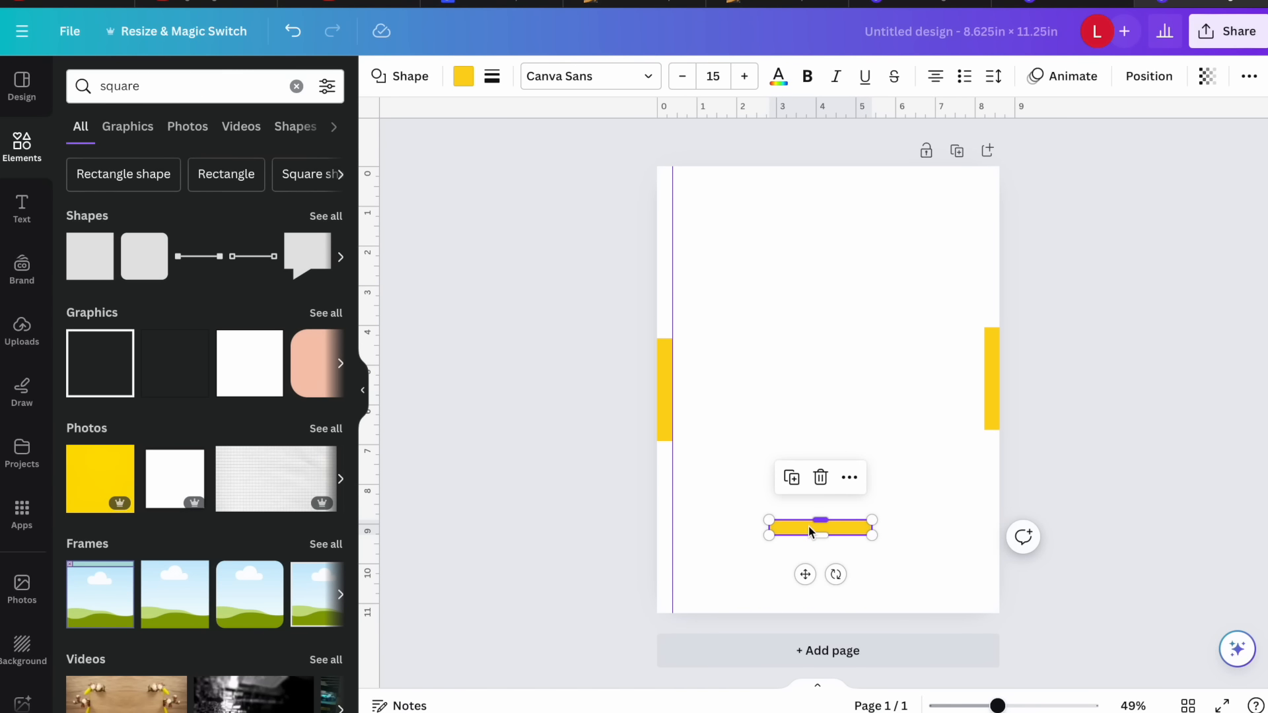
click(1046, 469)
drag(822, 530, 835, 177)
key(ctrl+d)
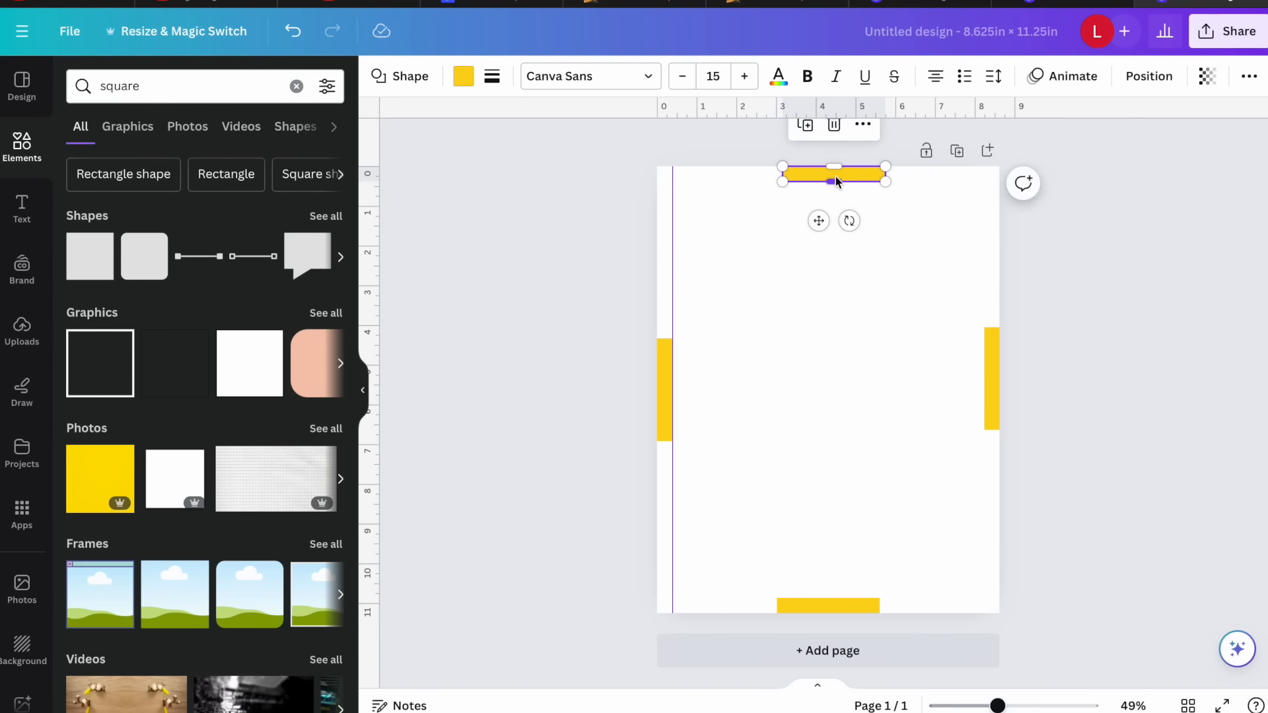
Add margin guides along the inner edges of the top, right and bottom yellow spacer strips
drag(767, 110, 768, 182)
drag(373, 267, 983, 277)
drag(730, 109, 719, 599)
click(1147, 359)
Delete all four yellow spacer strips, keeping only the margin guides on the page
click(664, 383)
key(Delete)
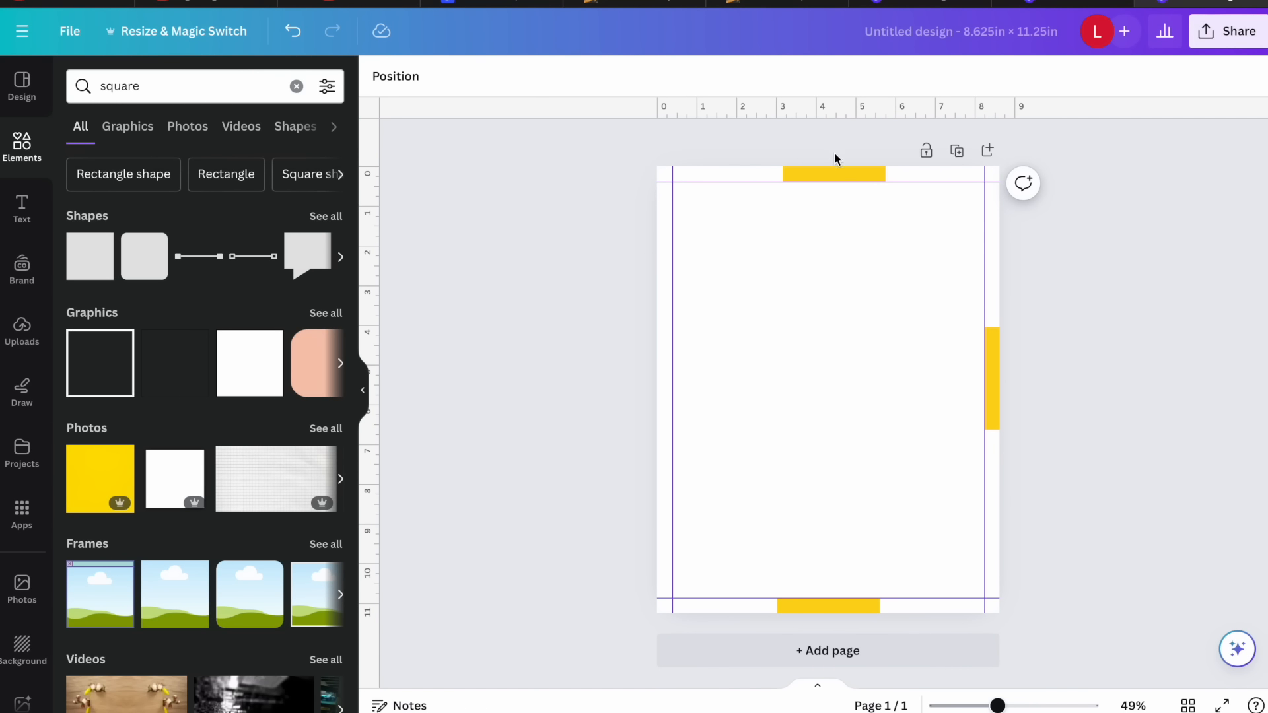
click(835, 173)
key(Delete)
click(995, 362)
key(Delete)
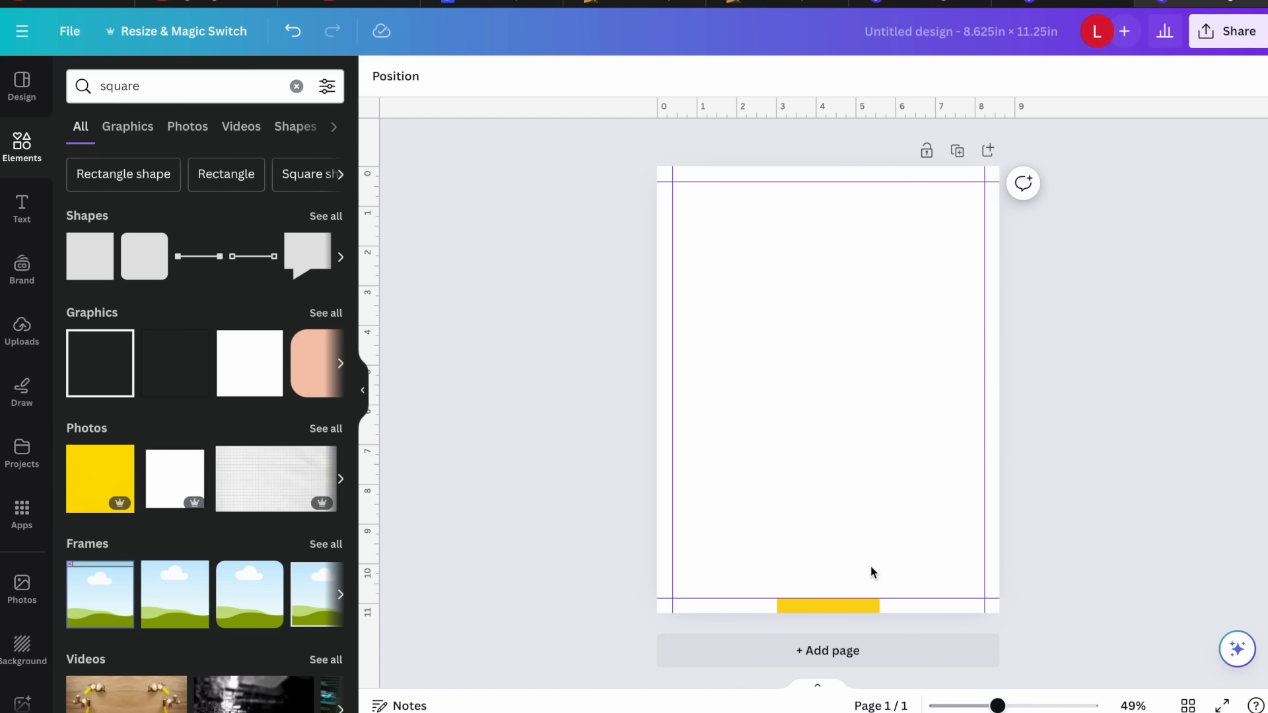
key(Delete)
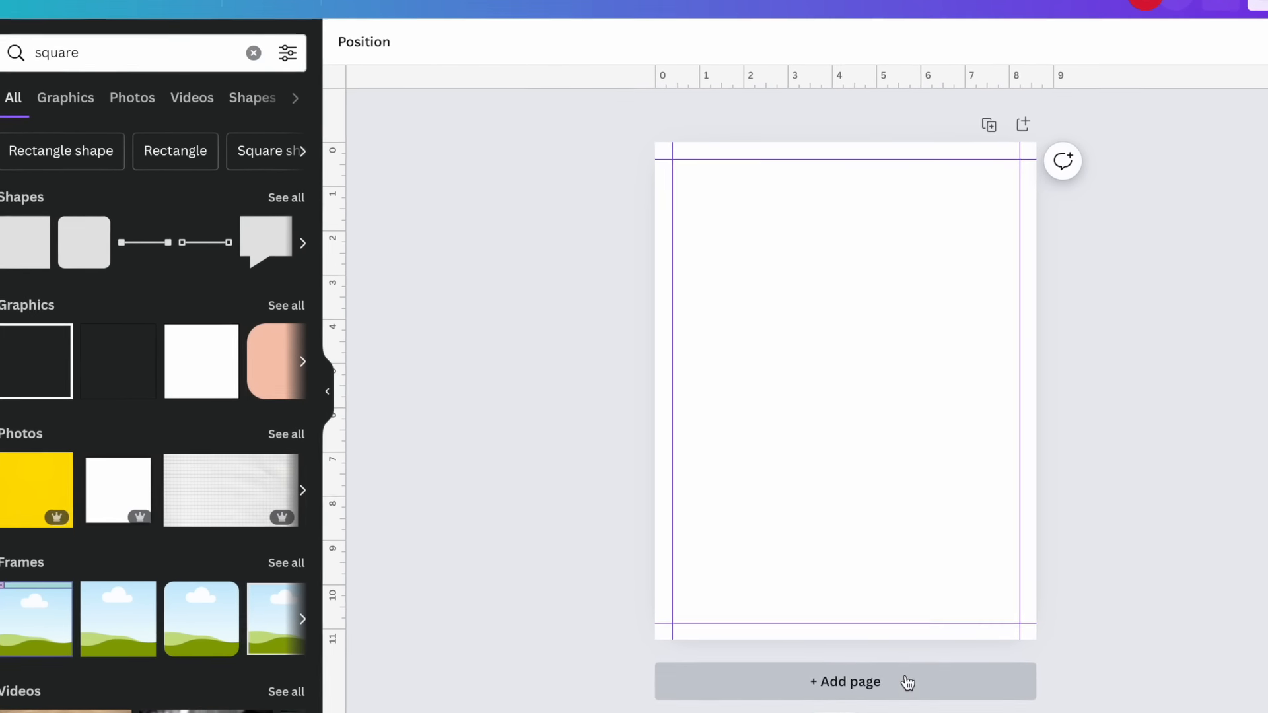
Add blank pages until the design has seven pages
click(908, 683)
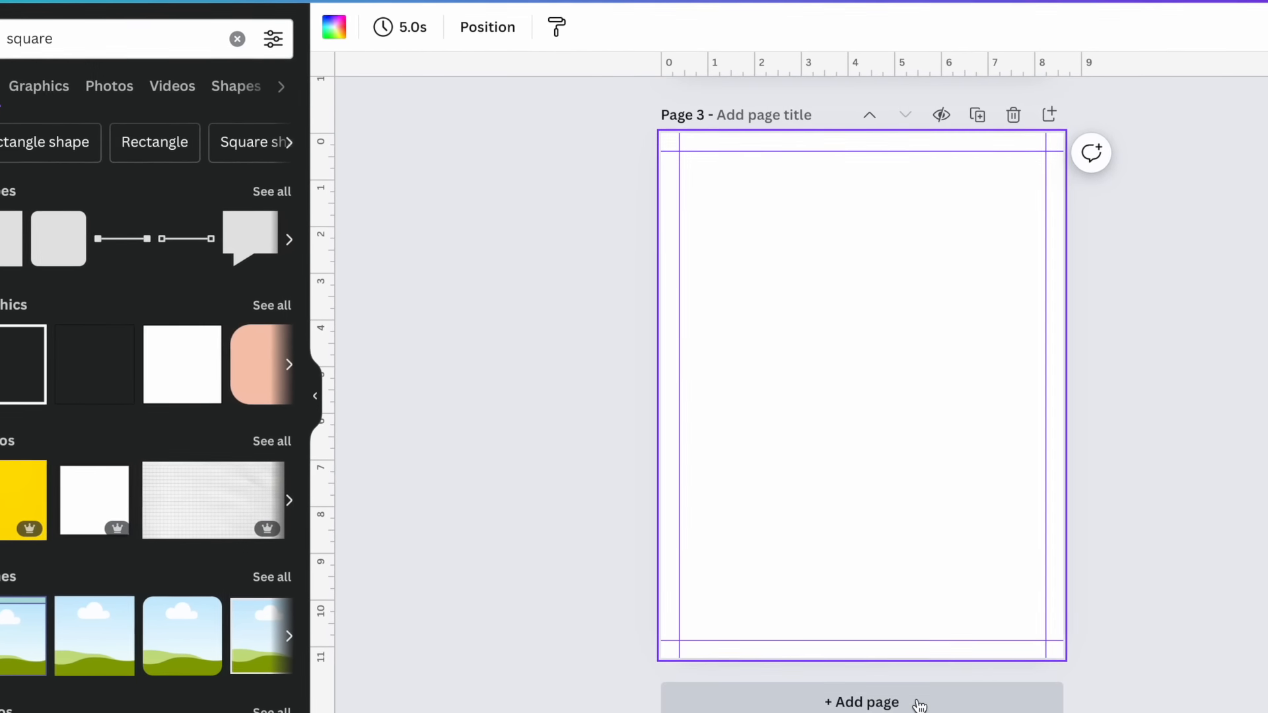
click(919, 705)
click(915, 702)
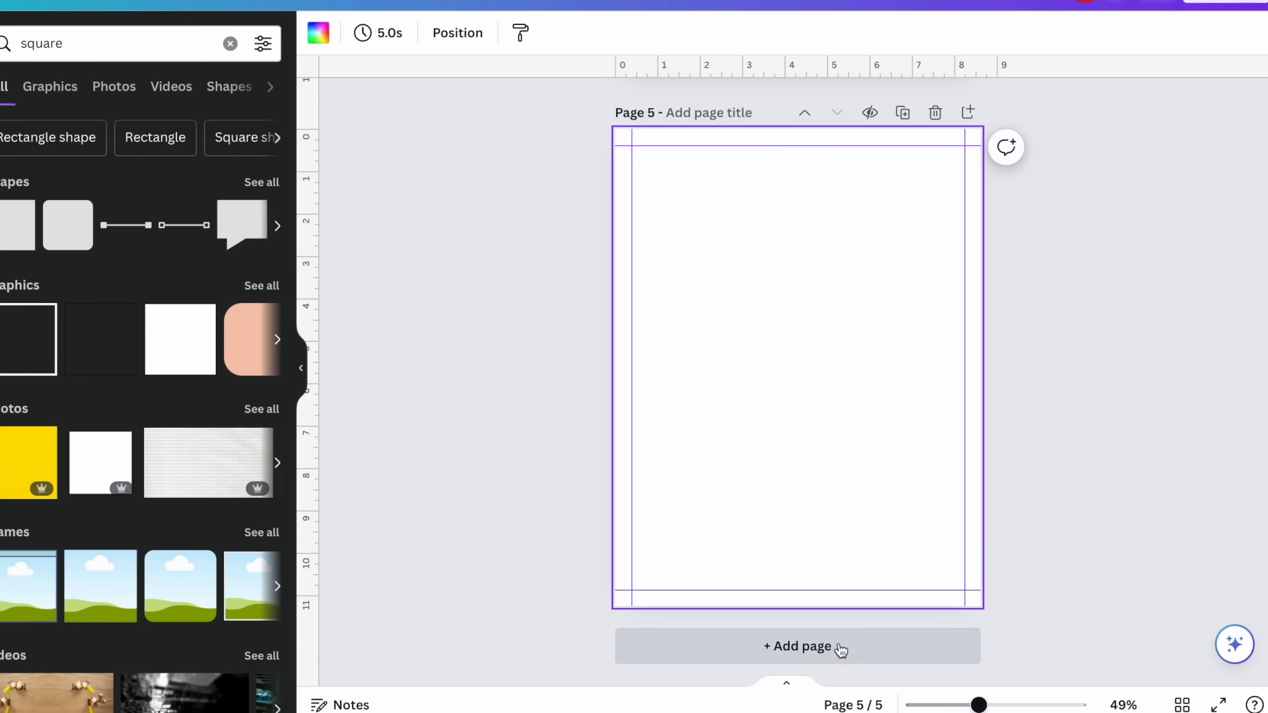
click(840, 648)
click(840, 648)
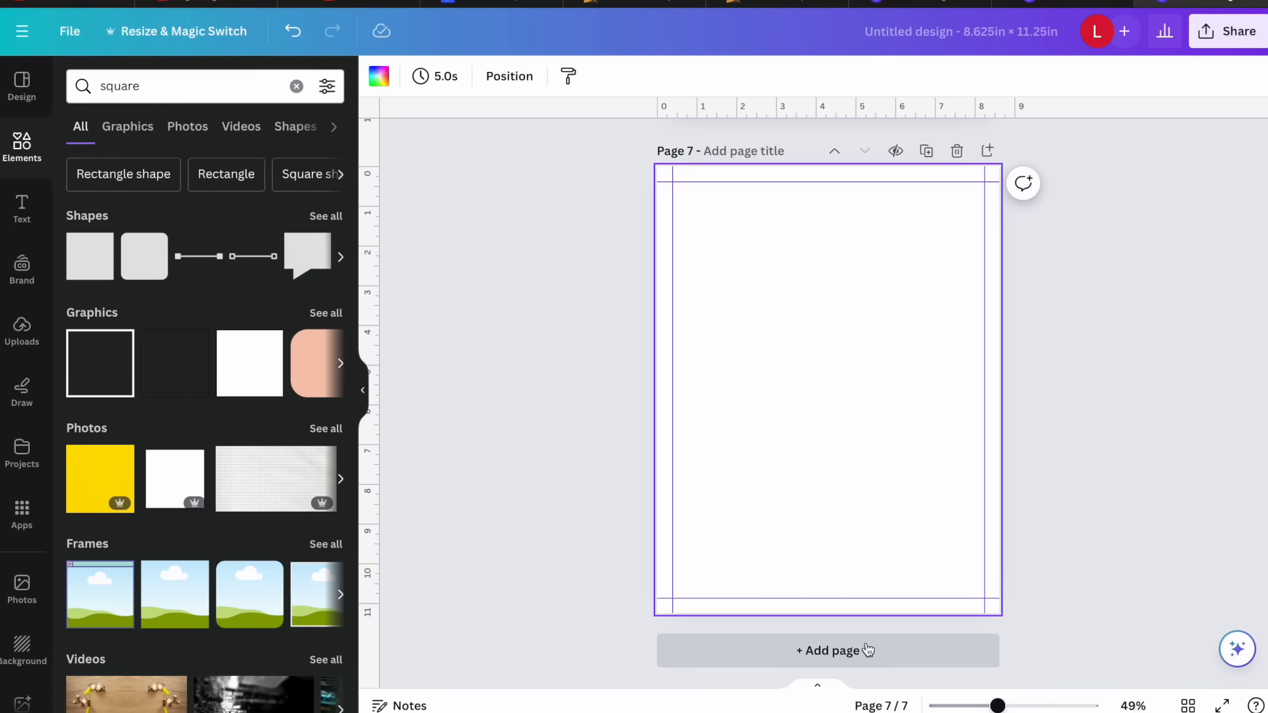
Show all pages as a grid, select the seven pages and duplicate them repeatedly until the design has 56 pages
click(1188, 706)
drag(99, 110, 1096, 456)
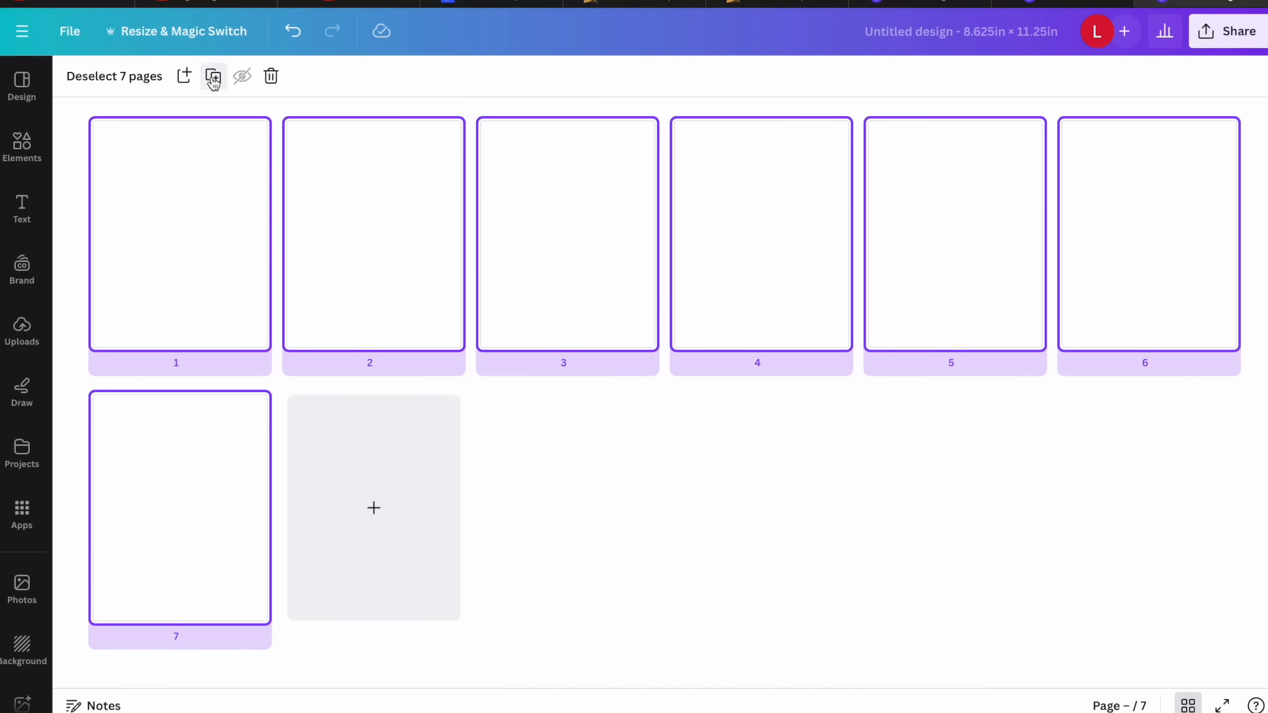
click(213, 78)
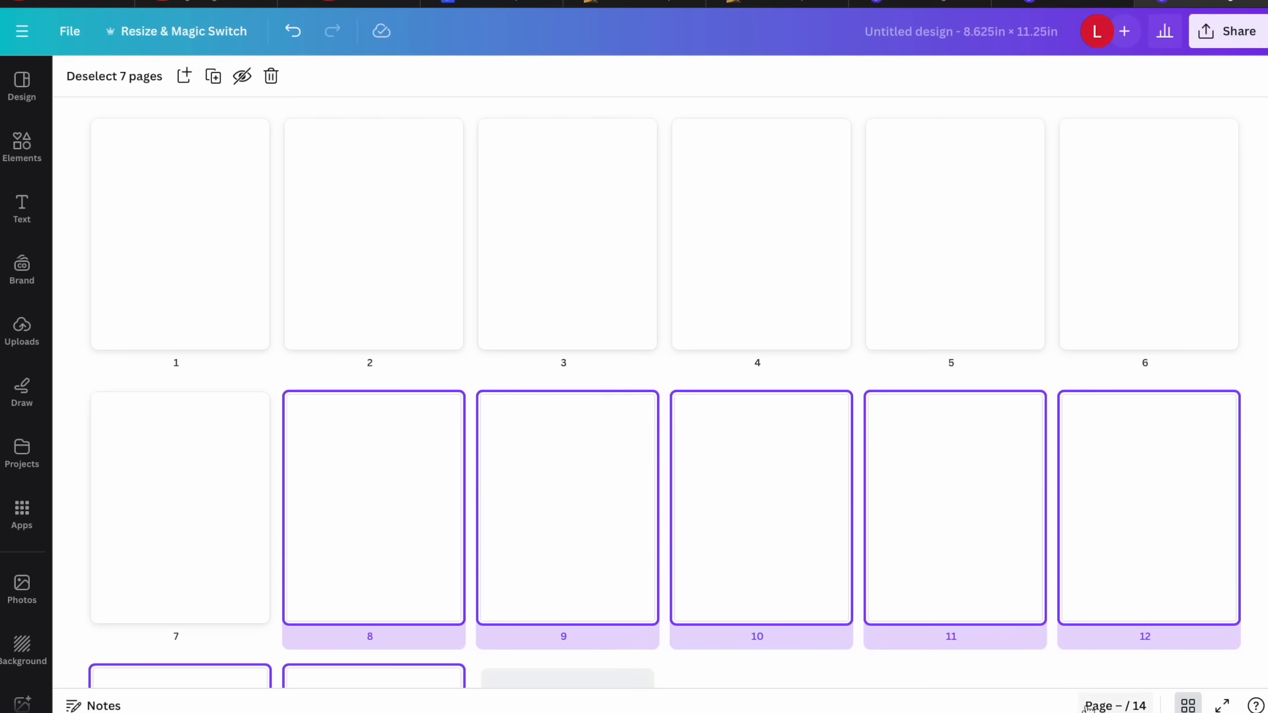
scroll(660, 344, down, 4)
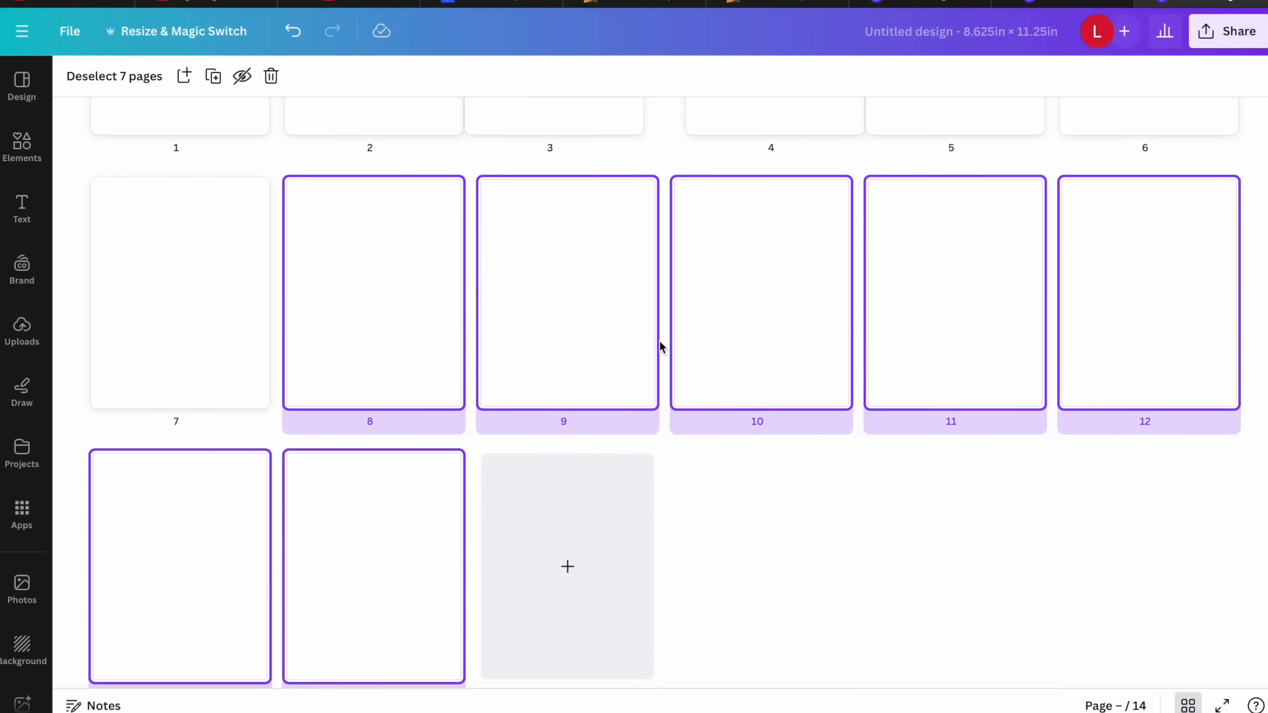
click(213, 78)
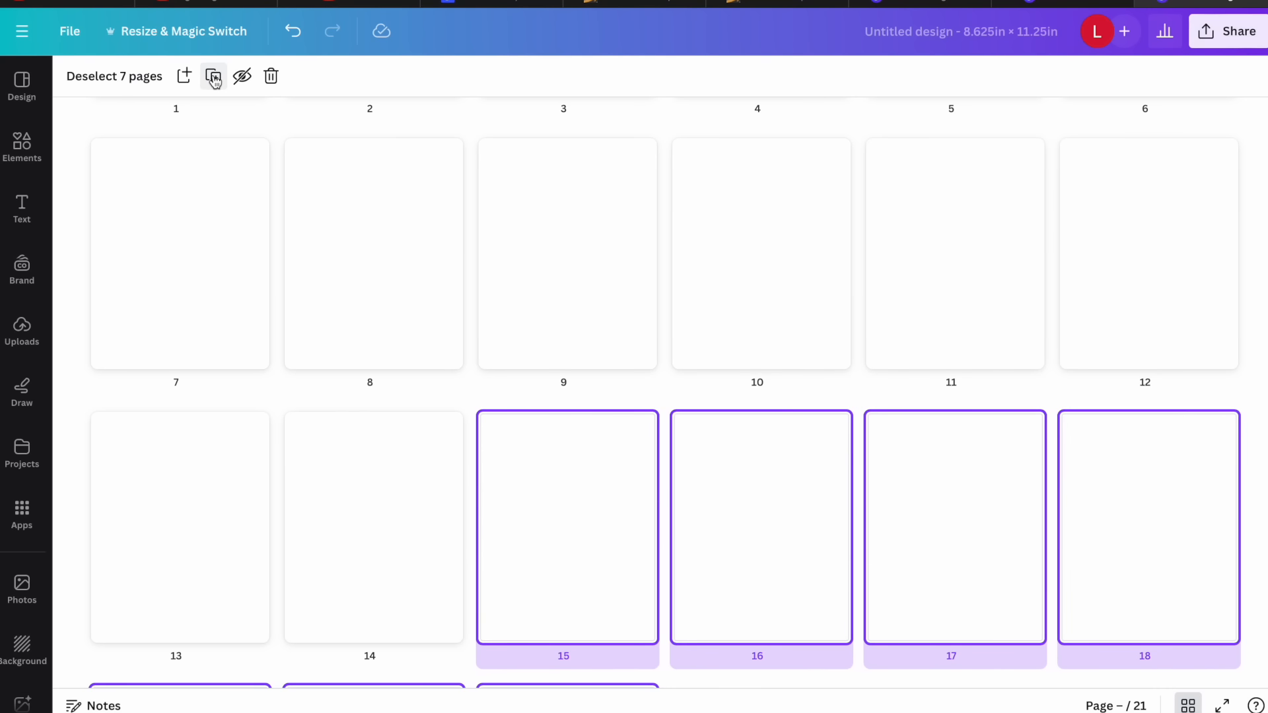
click(214, 78)
scroll(300, 351, down, 8)
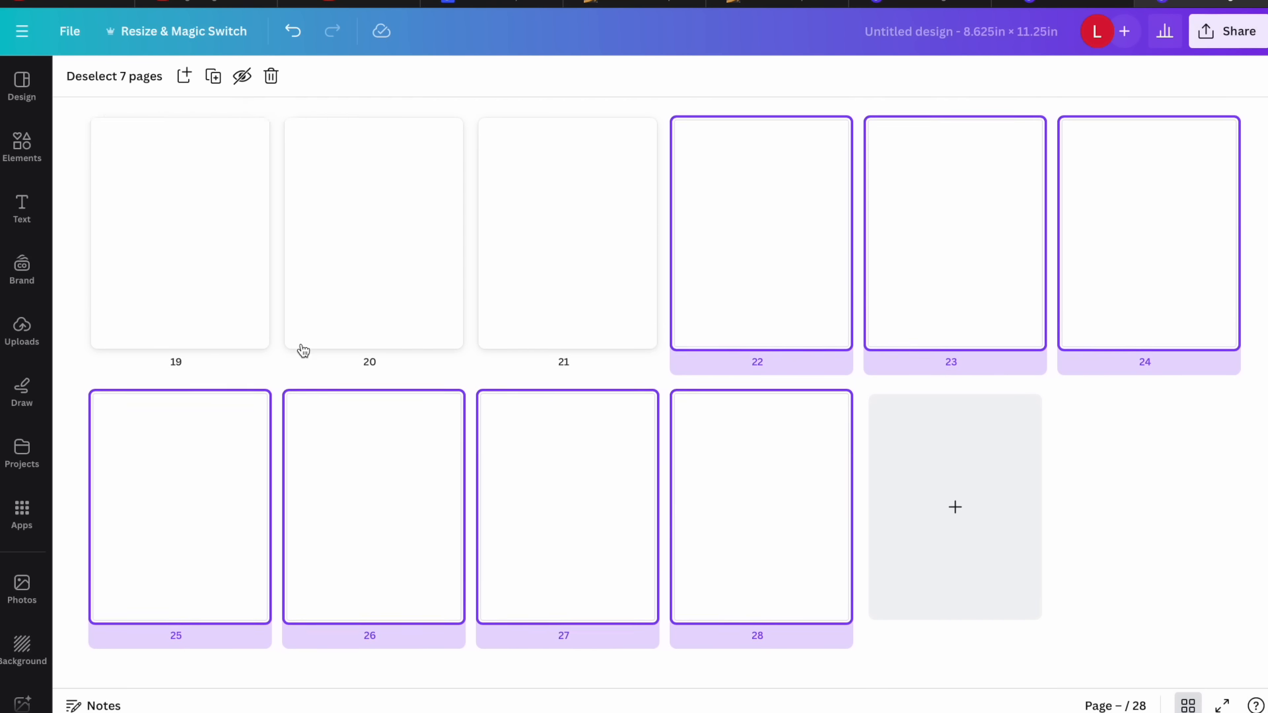
click(214, 78)
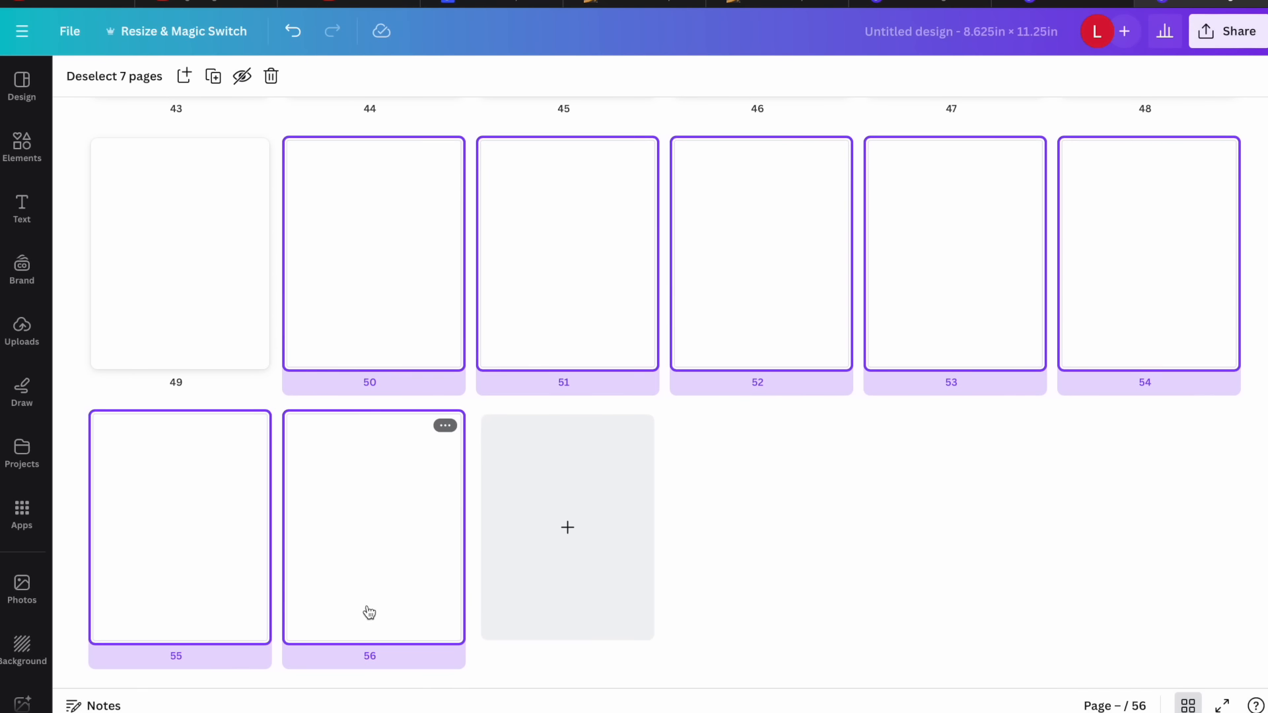
Delete two pages from the end of the design, leaving 54 pages
click(378, 547)
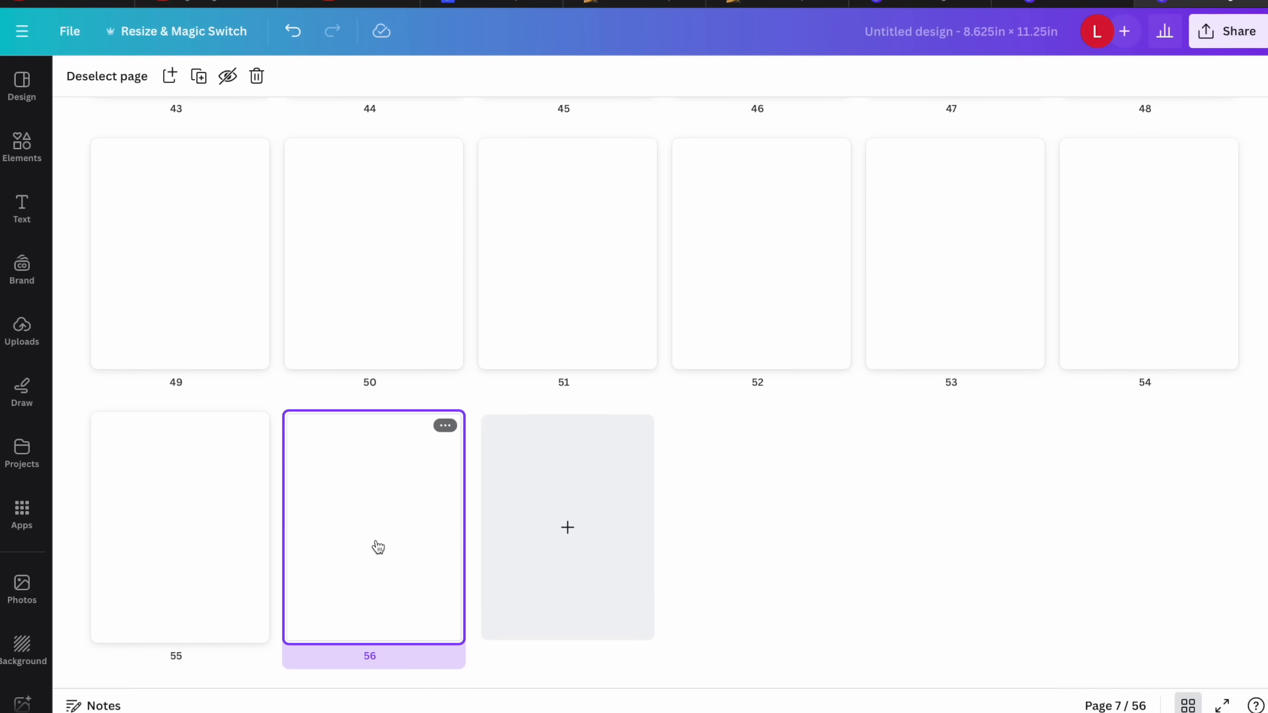
key(Delete)
key(Delete)
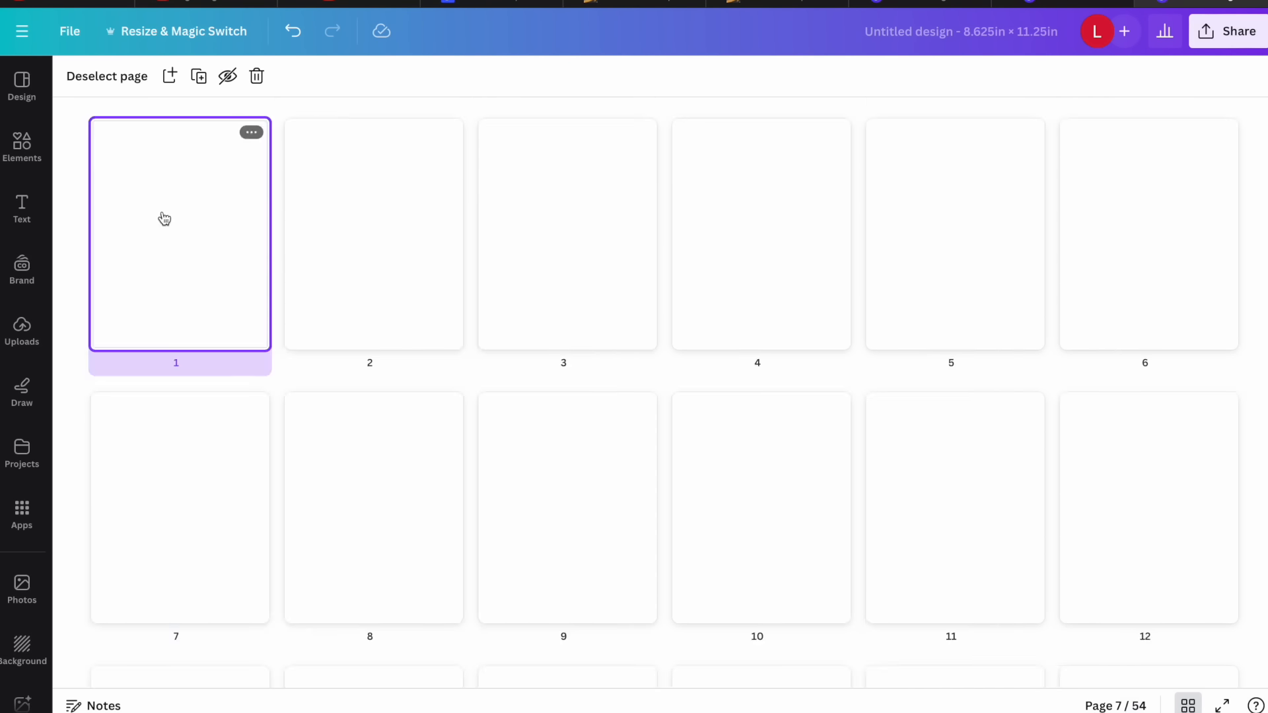
Add the heading "This book belongs to:" on page 1, scale it to size 37.4 and center it in the page's upper part
double_click(161, 217)
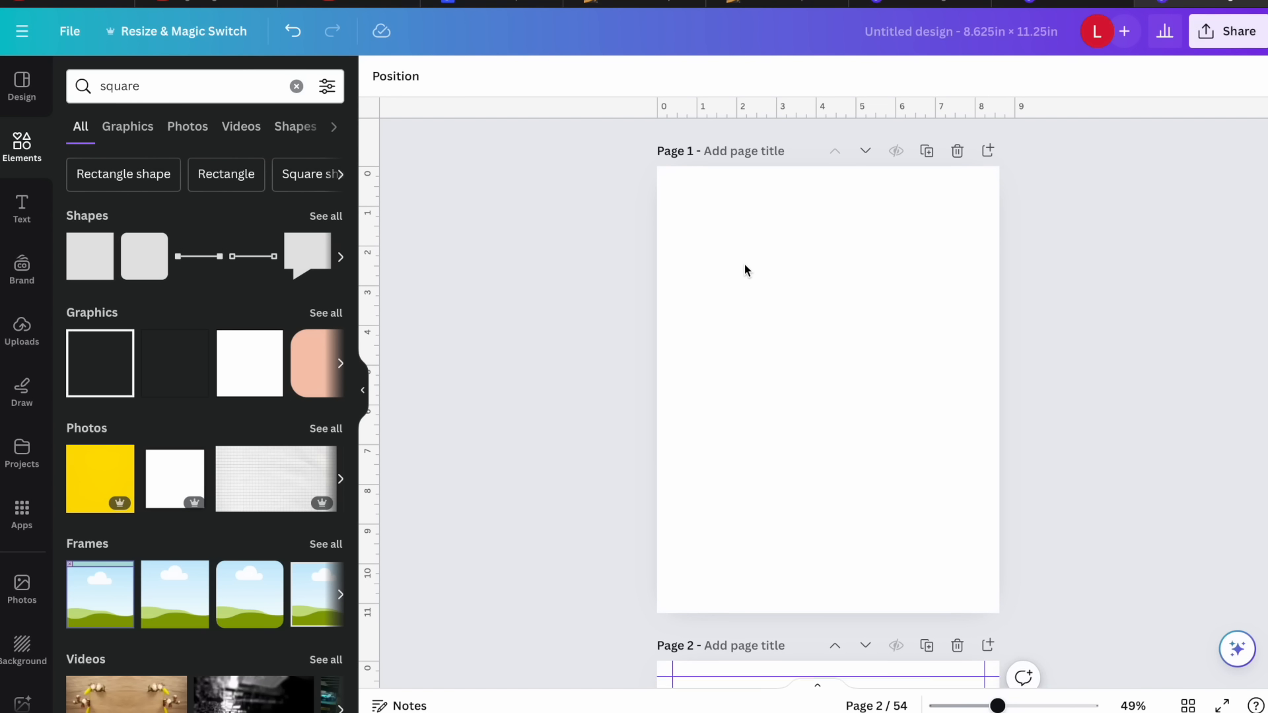
click(22, 208)
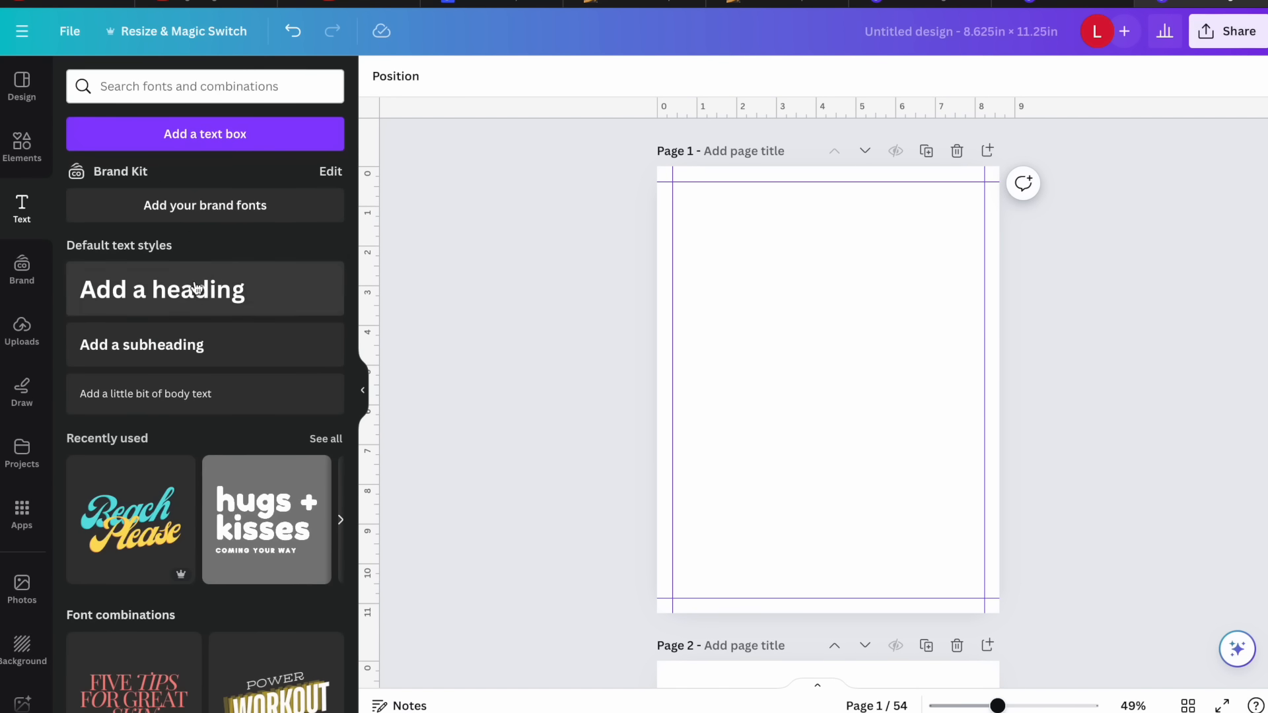
click(177, 294)
text(This book belong)
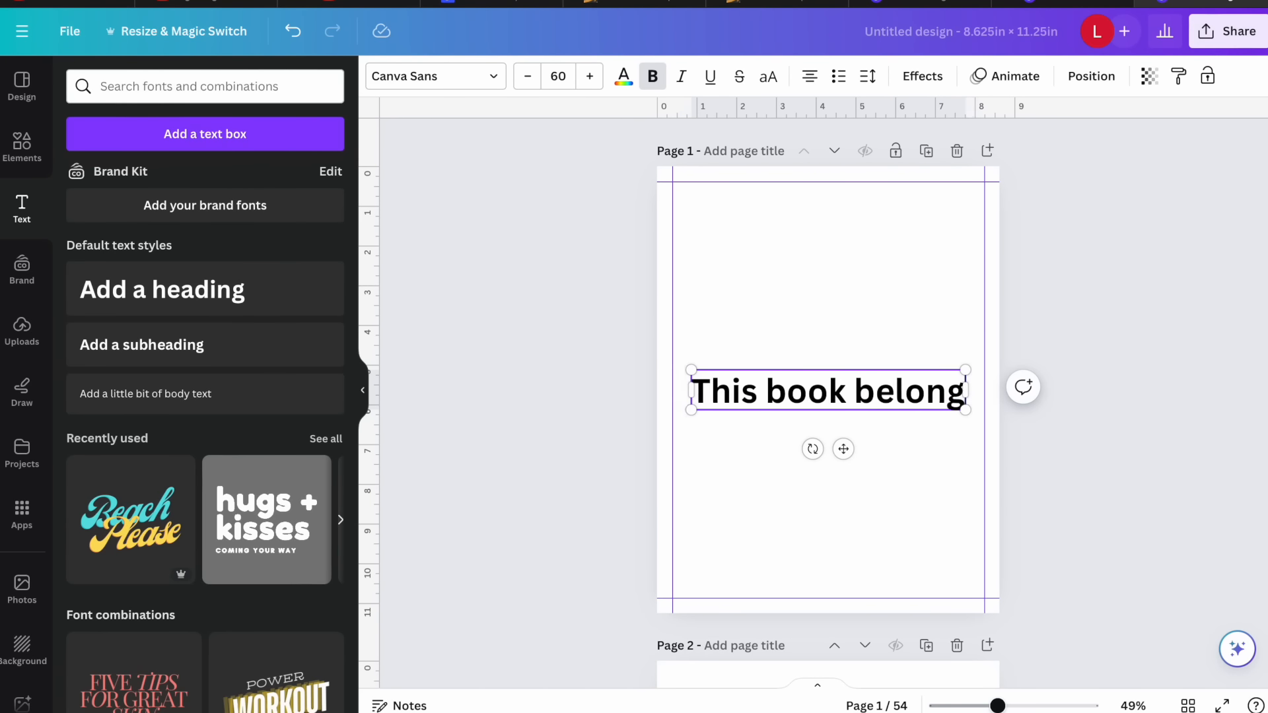
text(s to:)
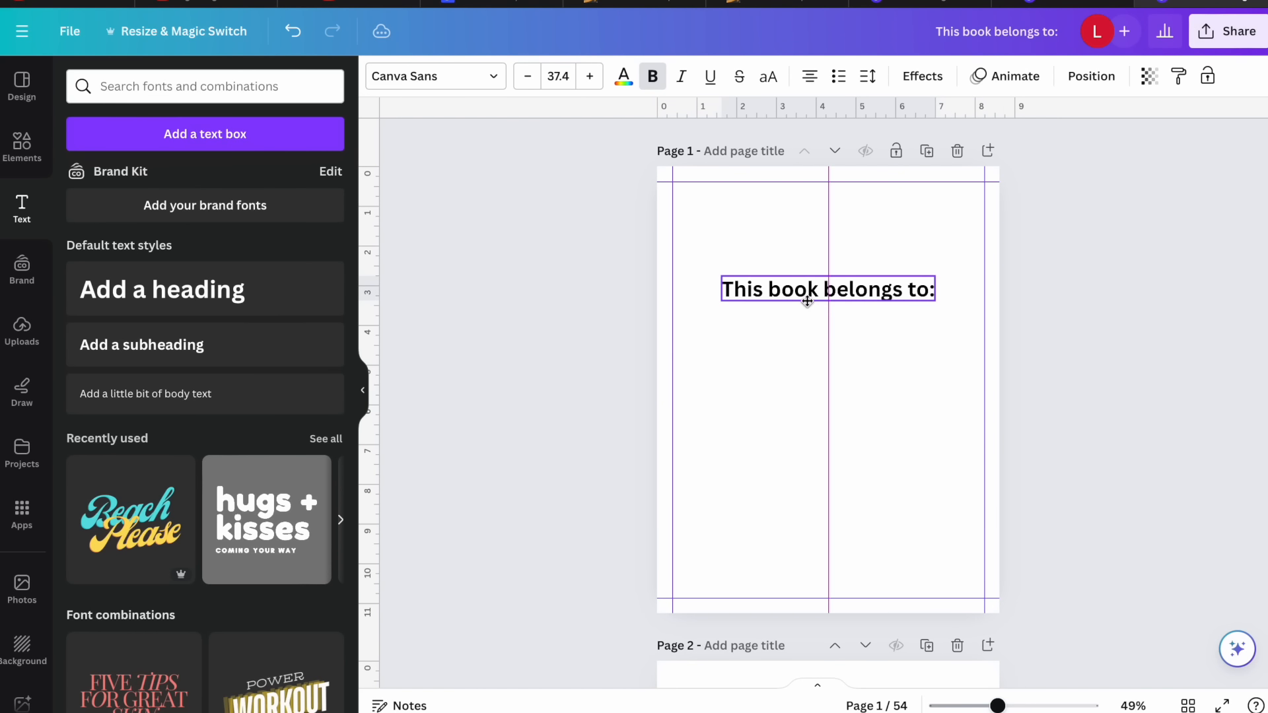
Search the elements for "line" and add a horizontal line below the heading, stretched slightly wider than the text
click(22, 142)
double_click(147, 84)
key(BackSpace)
text(line)
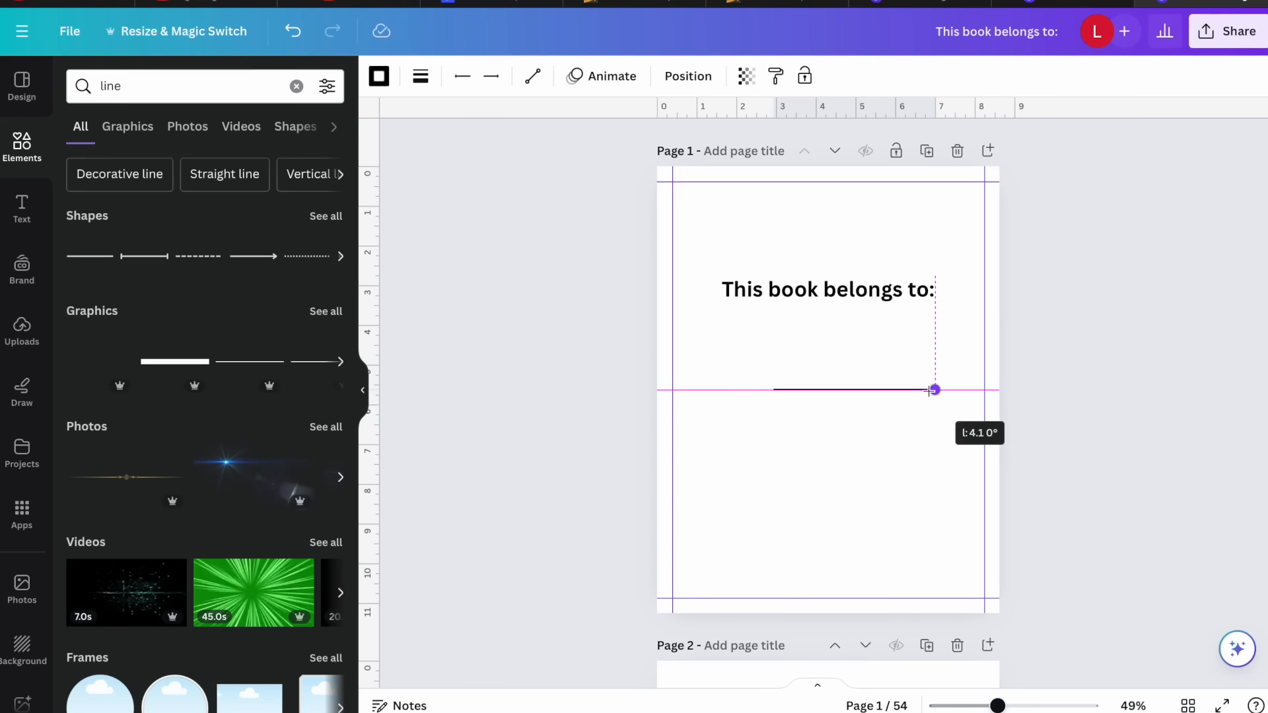
drag(934, 390, 948, 390)
Move the heading and the line together so that they sit centered across page 1
drag(722, 277, 957, 421)
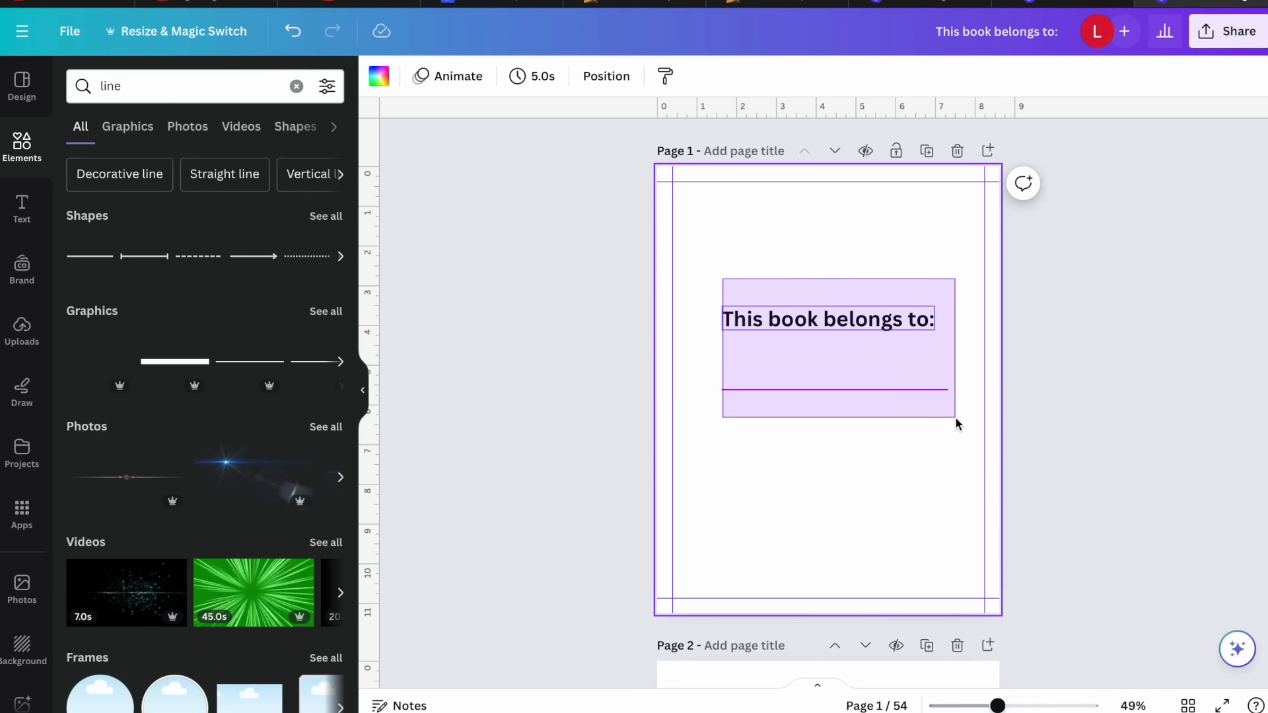
mouse_move(883, 351)
mouse_down()
mouse_move(877, 306)
mouse_move(880, 350)
mouse_up()
click(1160, 382)
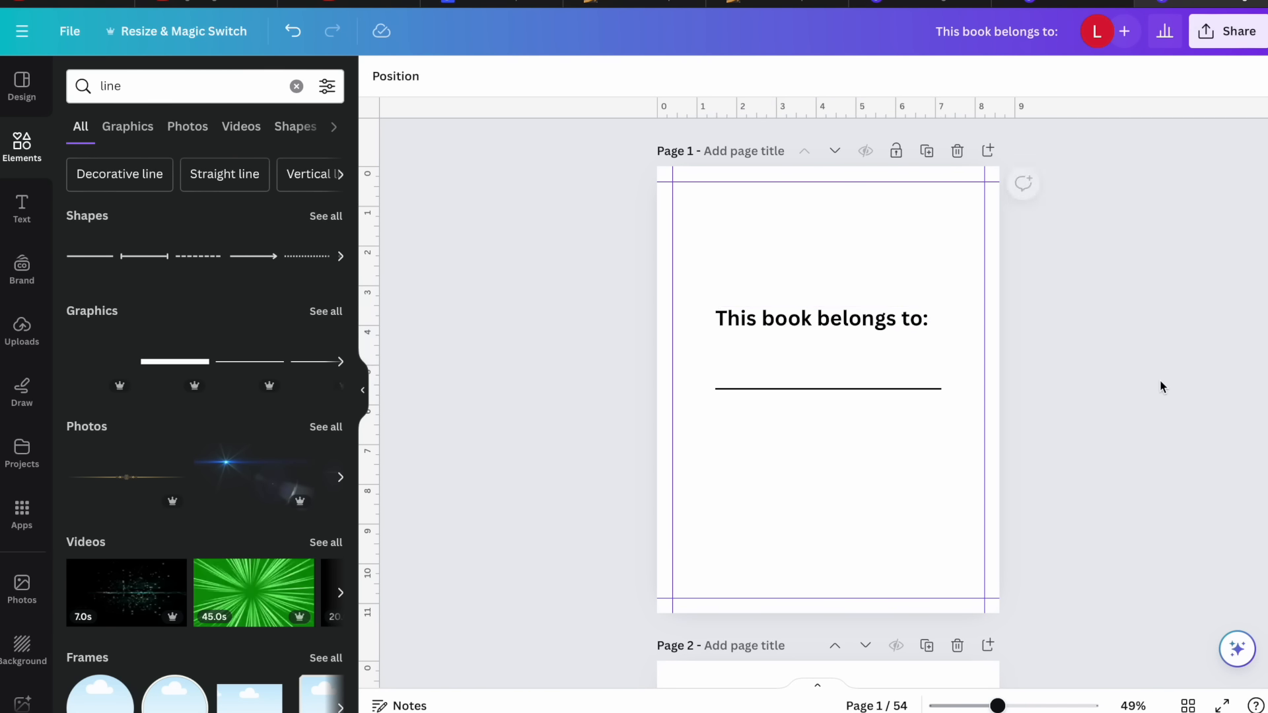
Go to page 3 and generate images with Magic Media from the prompt "black girl mermaid coloring page"
scroll(1160, 383, down, 10)
scroll(1123, 385, down, 4)
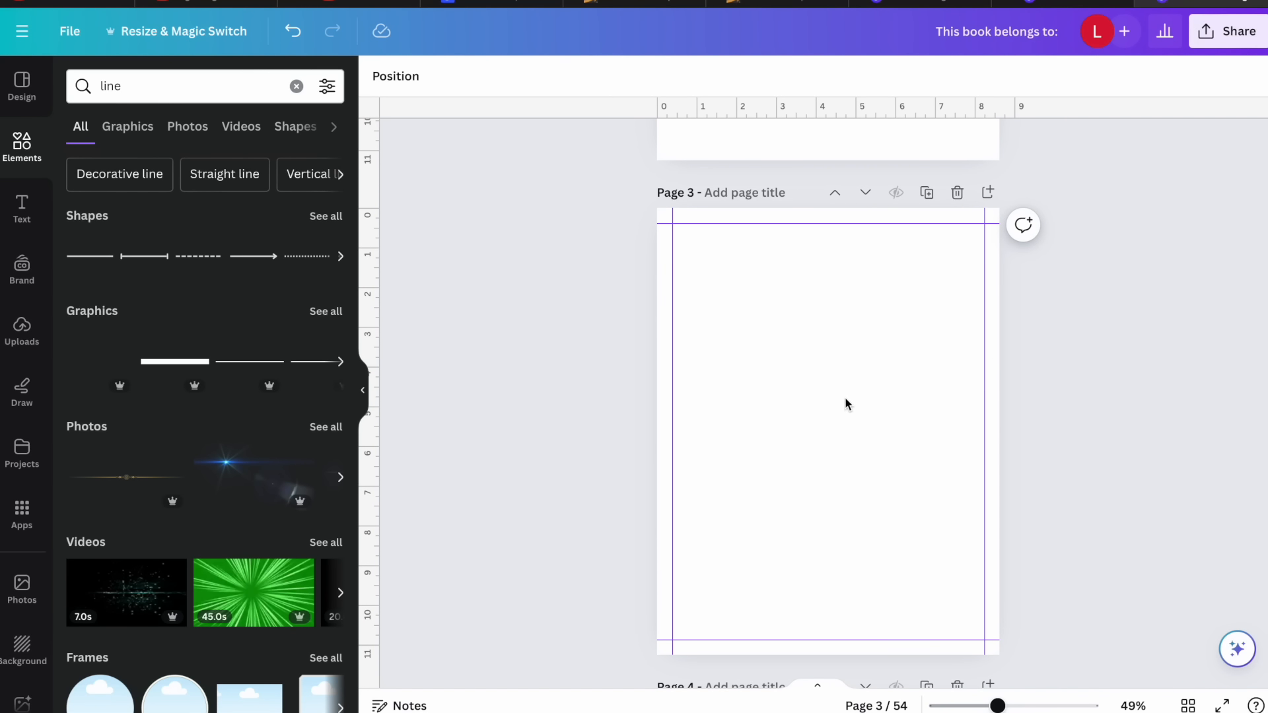
scroll(45, 455, down, 3)
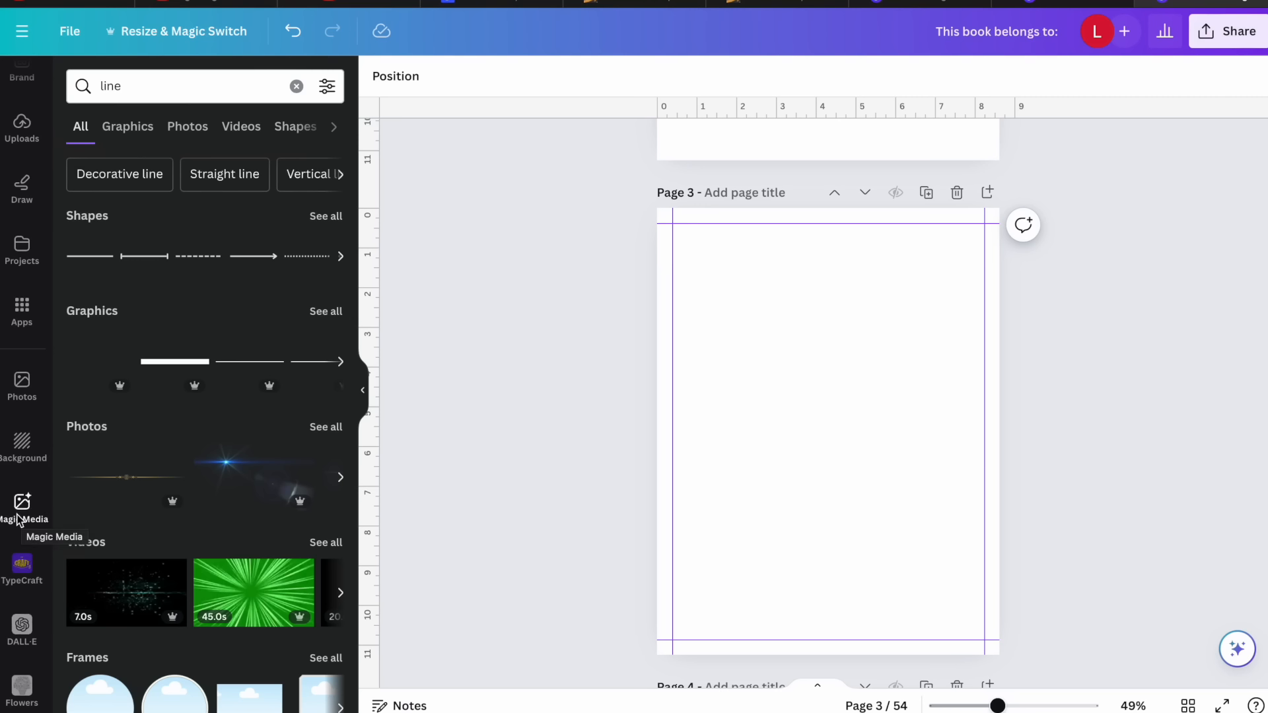
click(22, 310)
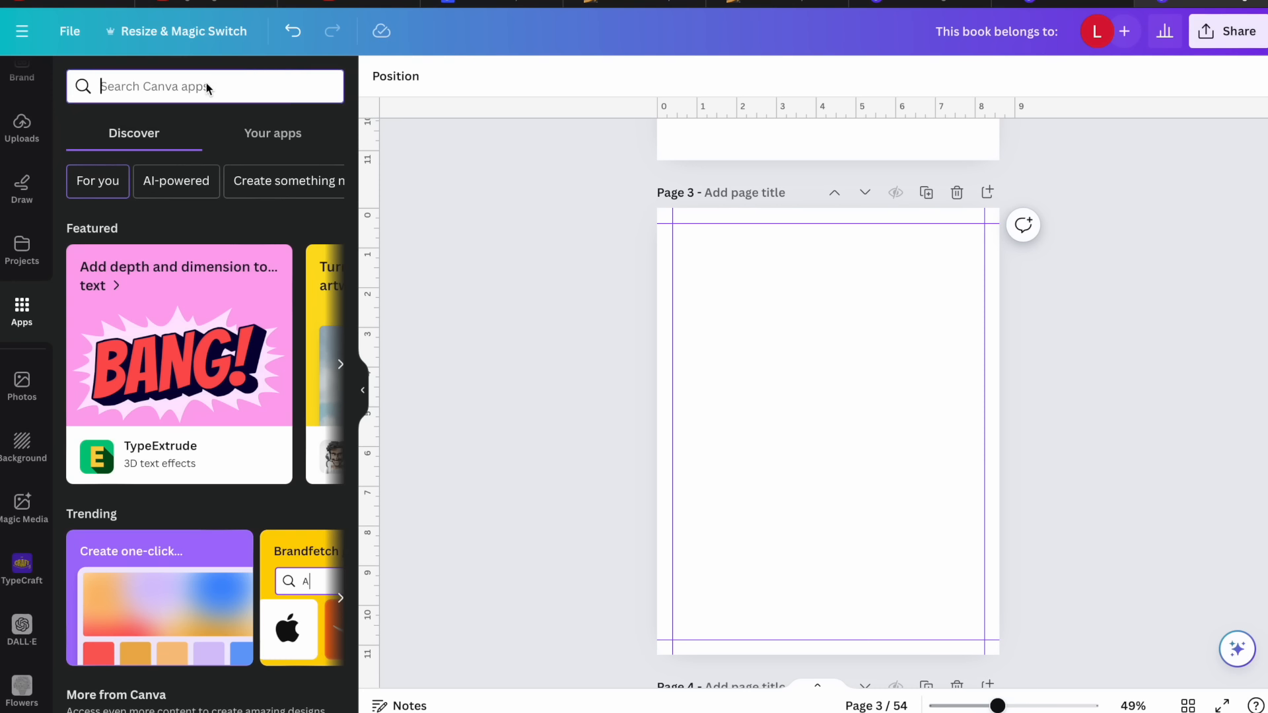
click(24, 507)
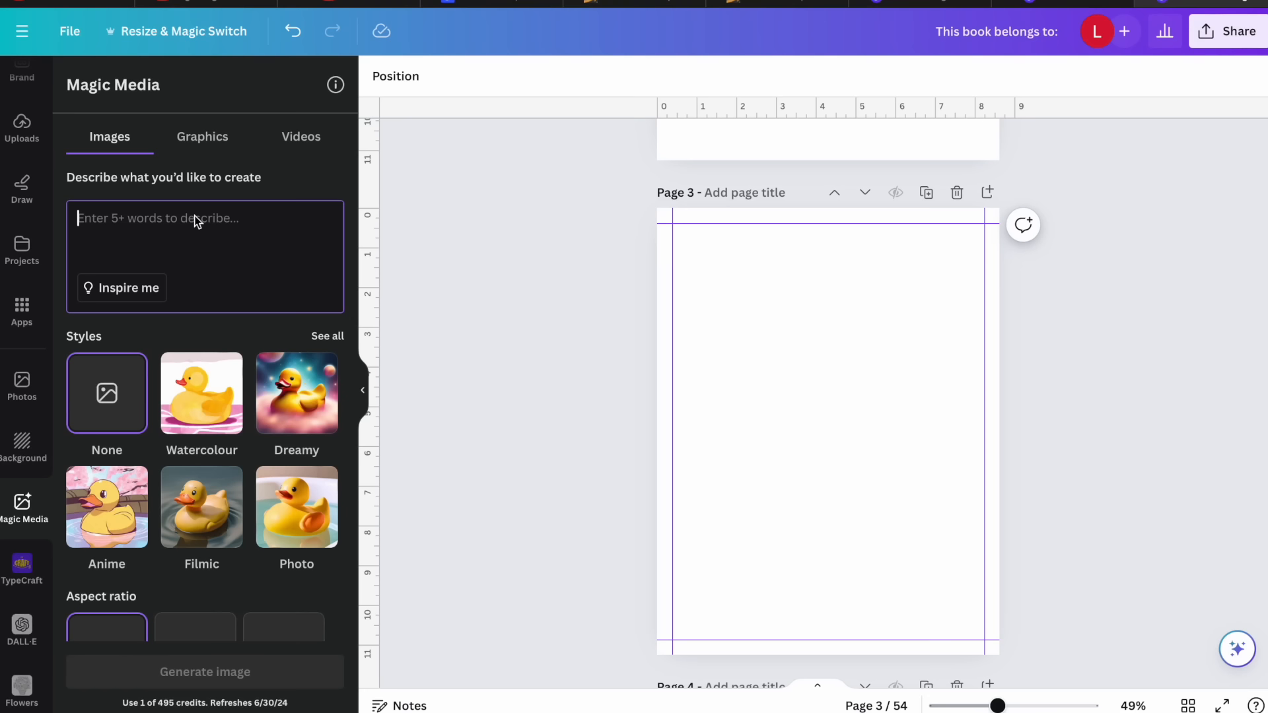
text(black)
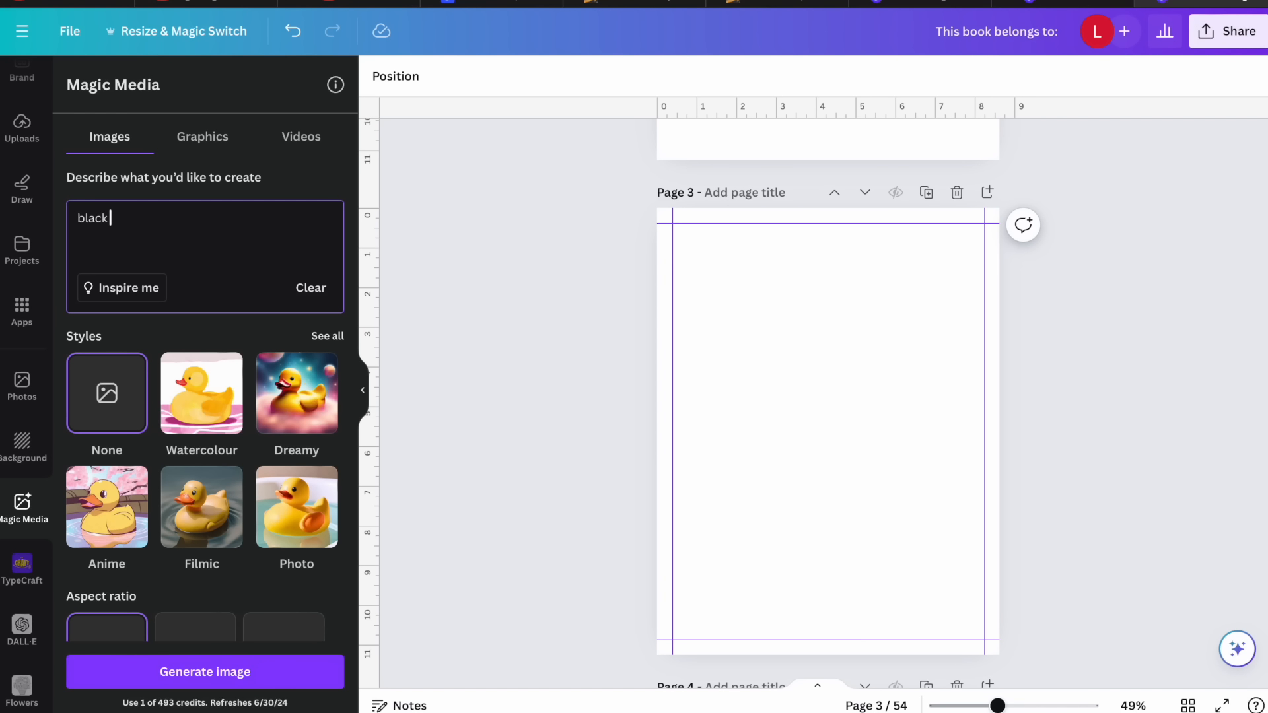
text( girl mermaid coloring pag)
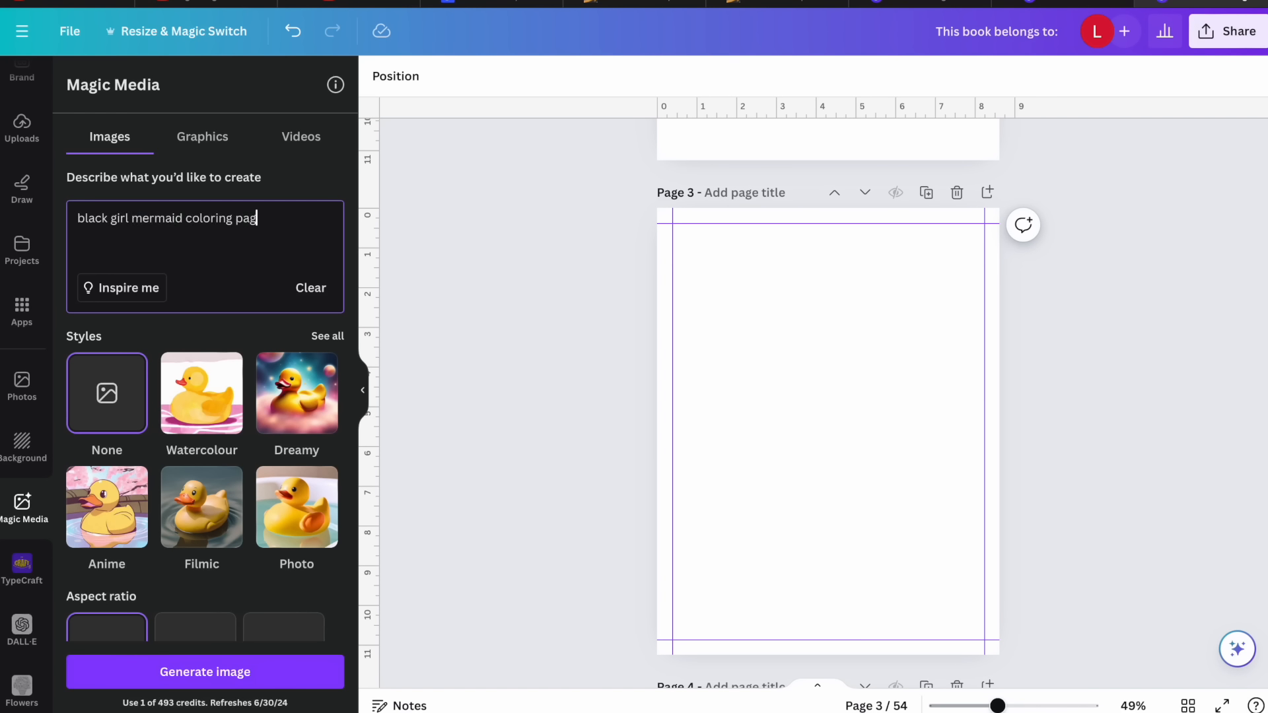
text(e)
key(Return)
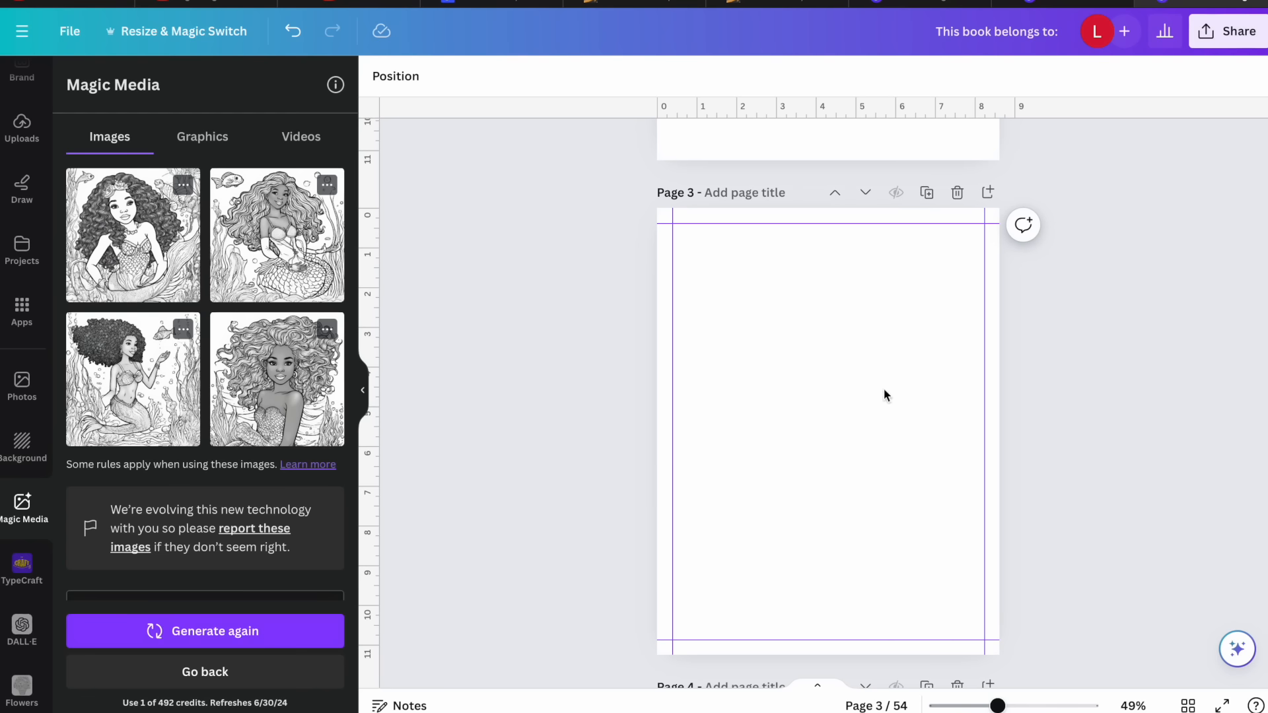
Place the first generated mermaid image on page 3 and enlarge it to span the width between the margin guides, extending it vertically
click(147, 239)
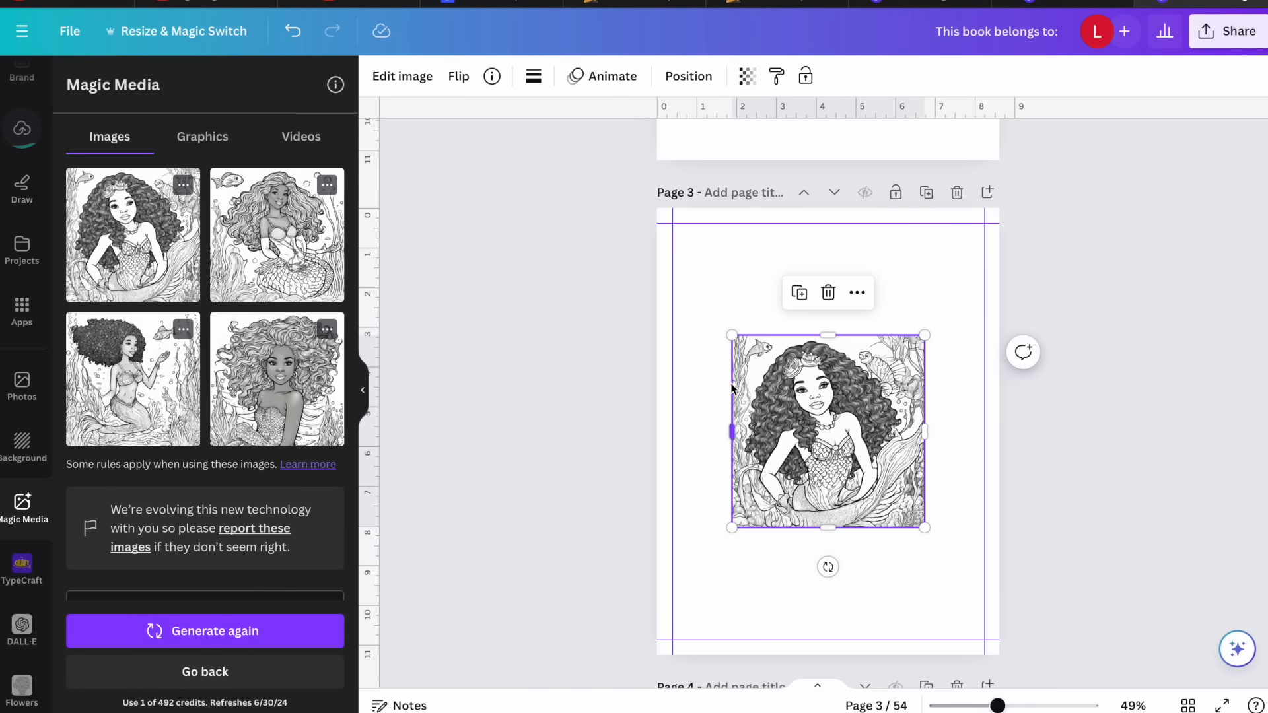
drag(732, 336, 681, 249)
drag(790, 332, 799, 289)
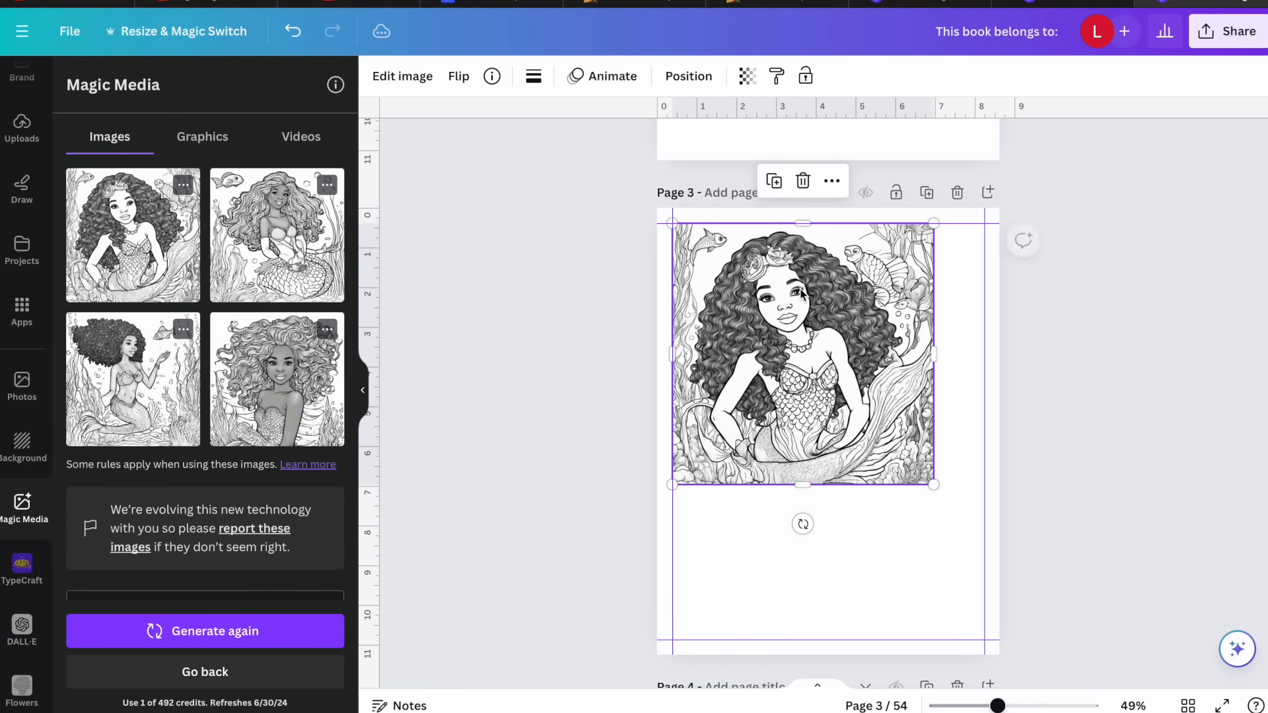
drag(934, 485, 981, 532)
drag(823, 532, 827, 635)
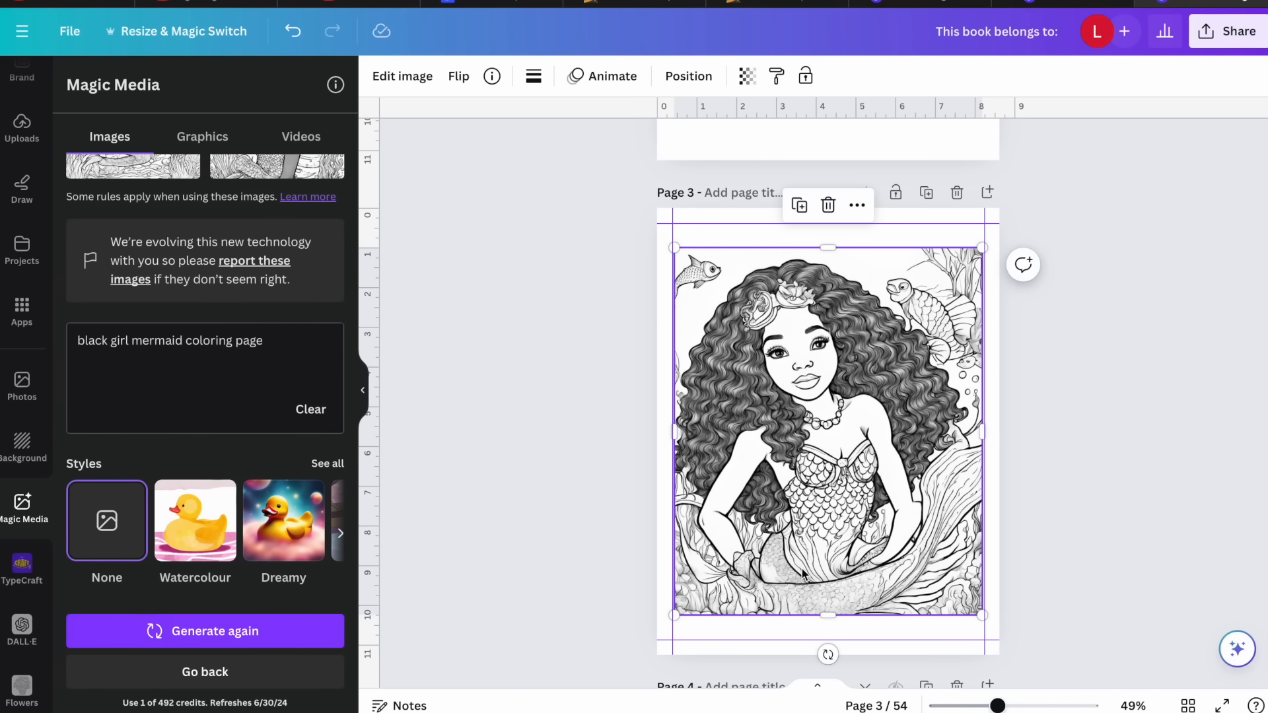
Set the page 3 mermaid image's brightness and contrast to 100 and raise its highlights
click(402, 76)
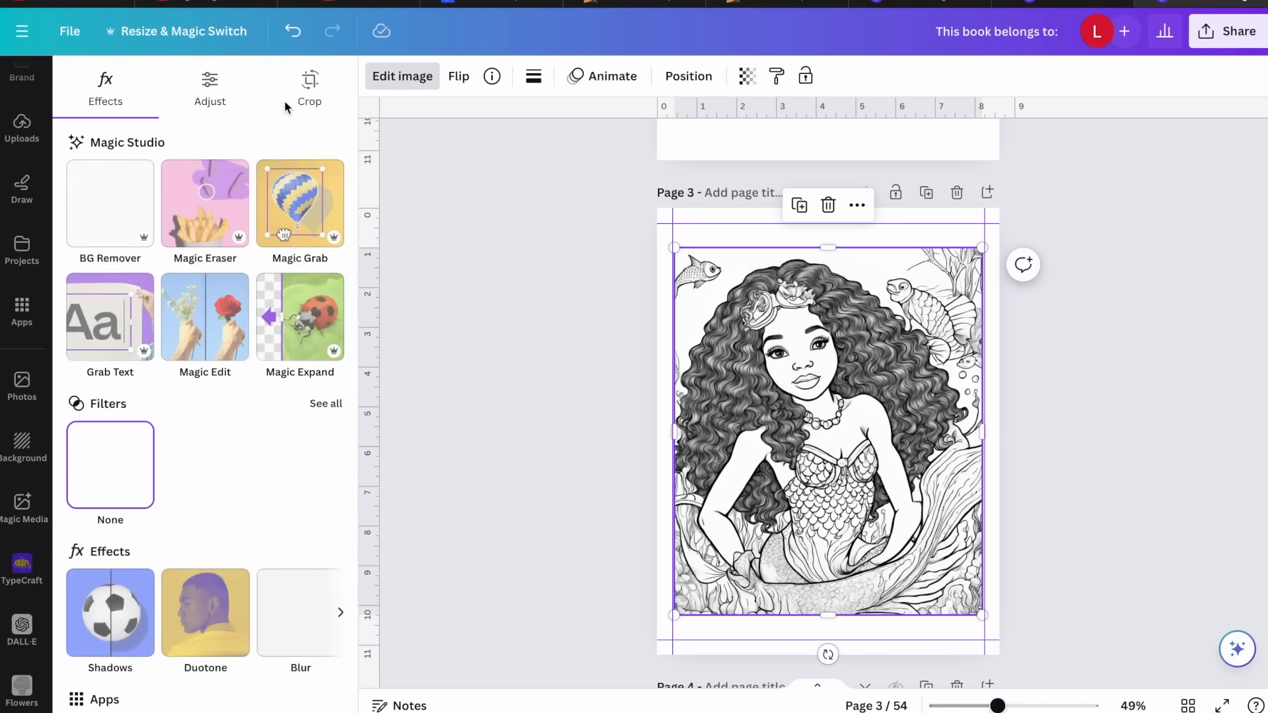
click(208, 92)
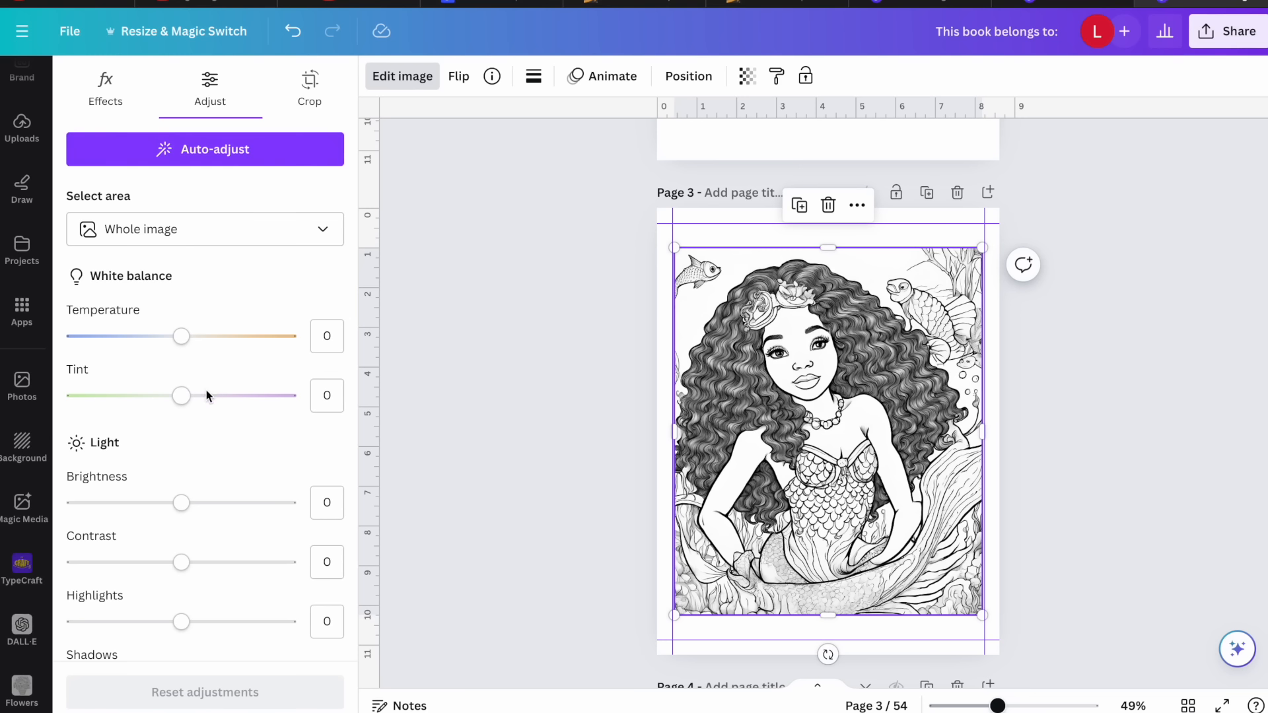
drag(177, 510, 311, 523)
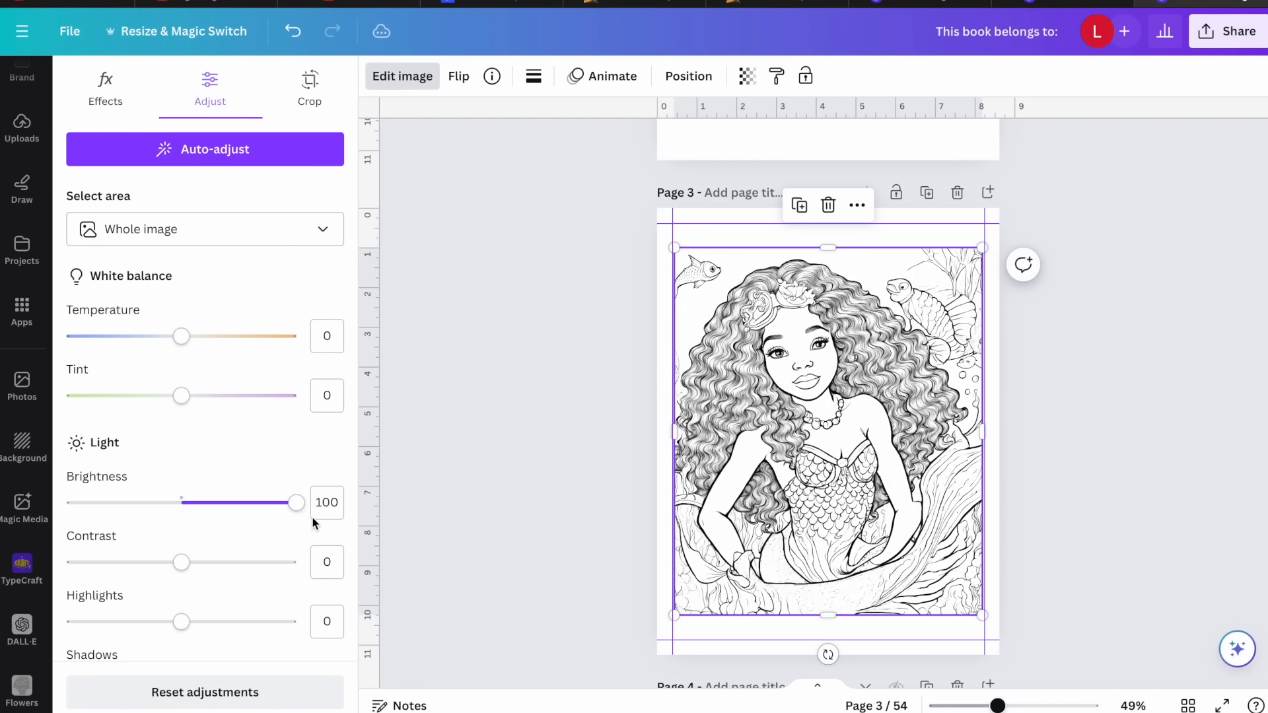
drag(179, 567, 326, 575)
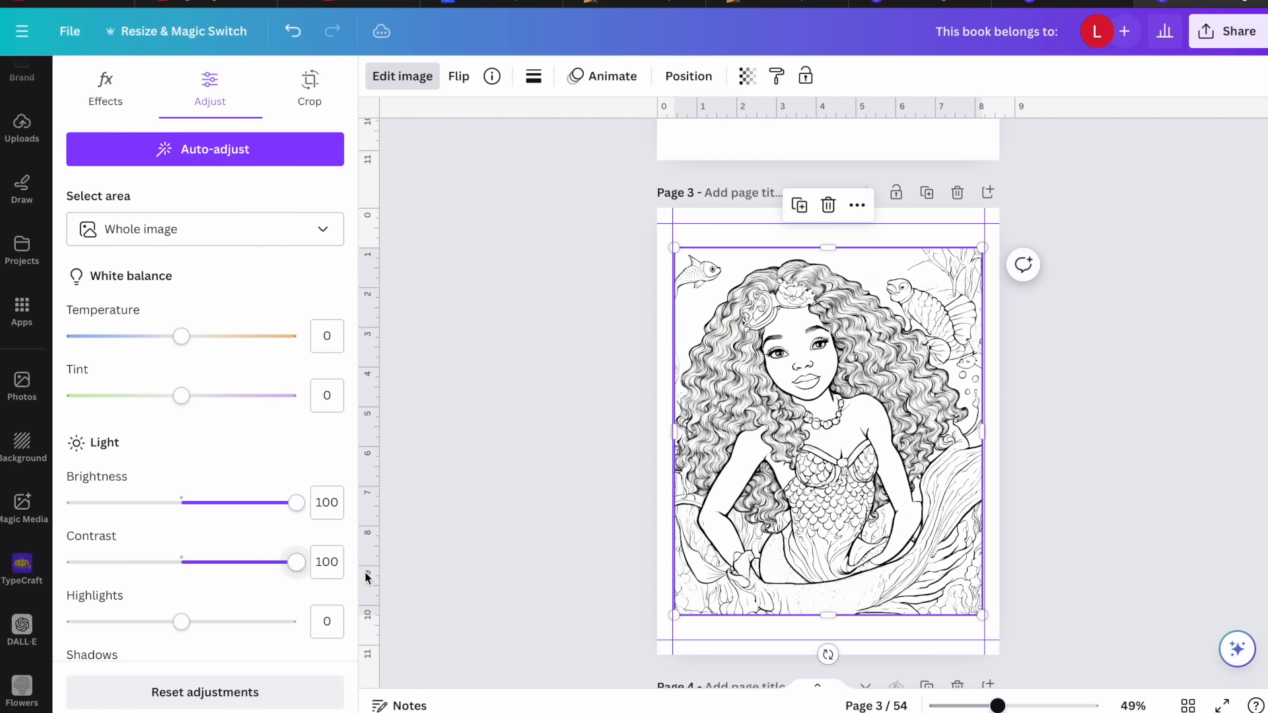
drag(191, 619, 295, 619)
click(1091, 396)
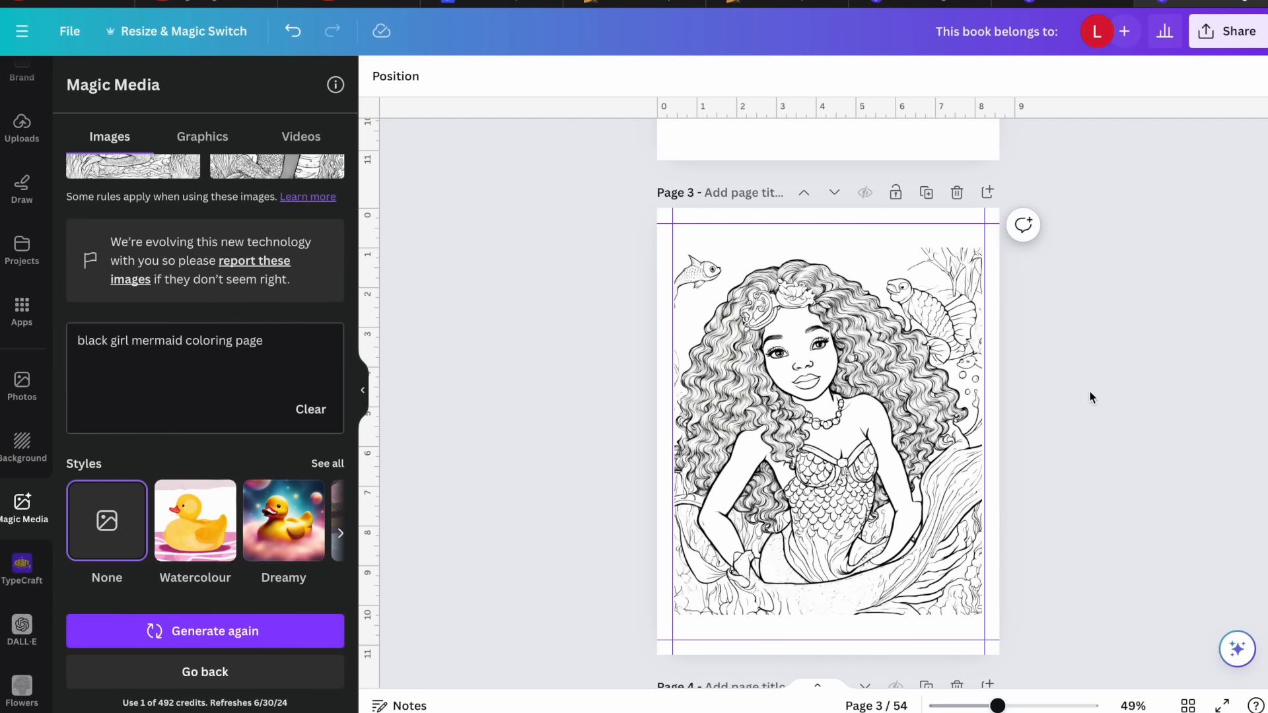
Place the second generated mermaid image on page 5, leaving page 4 blank
scroll(1092, 397, down, 12)
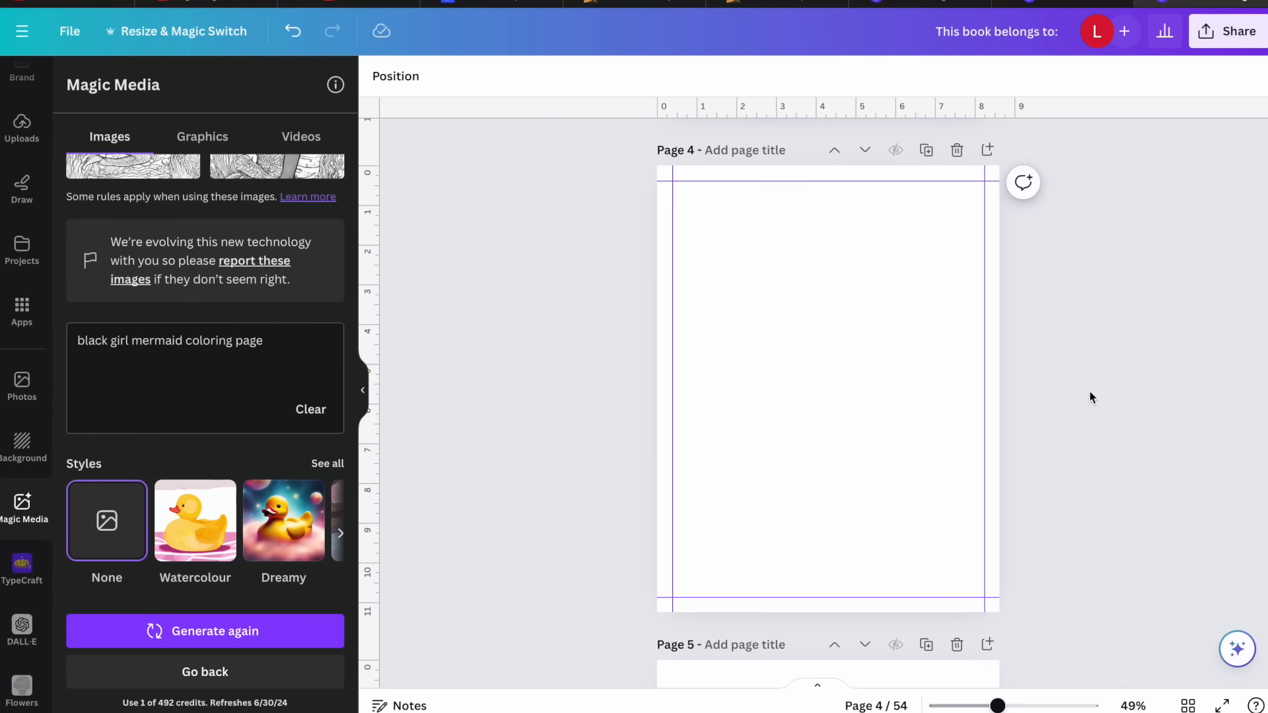
click(856, 481)
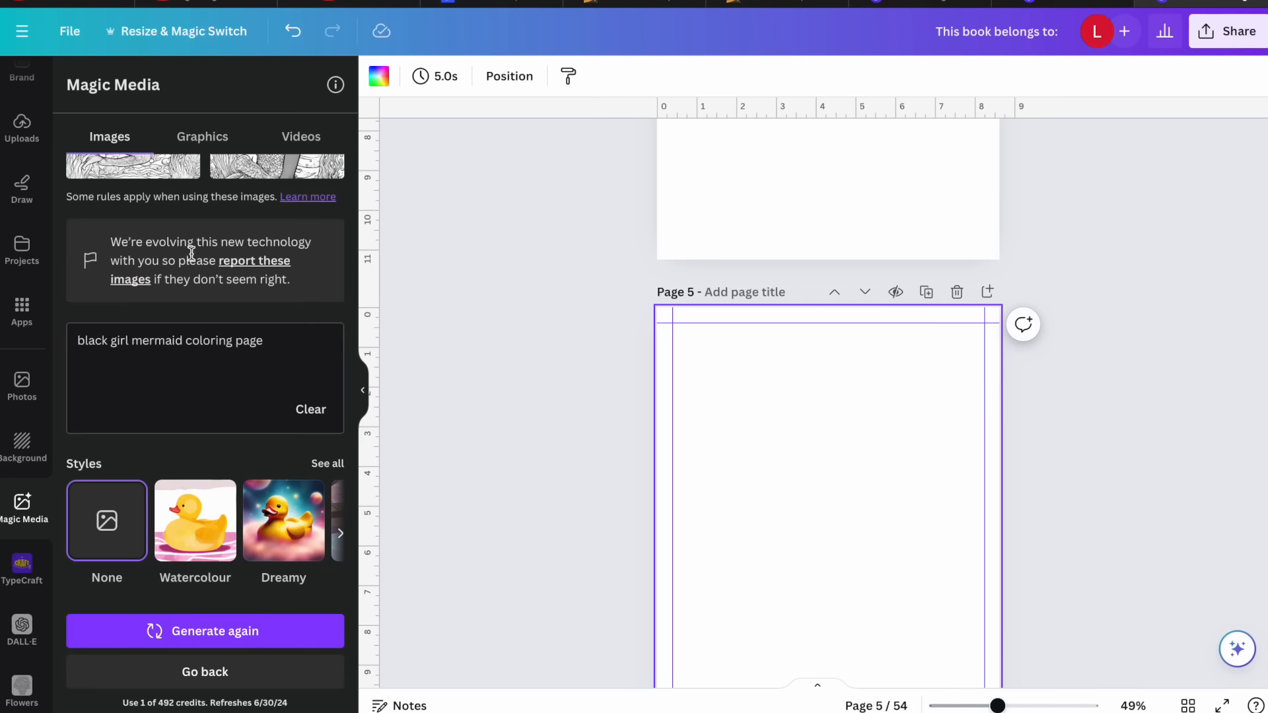
scroll(231, 251, up, 4)
click(271, 264)
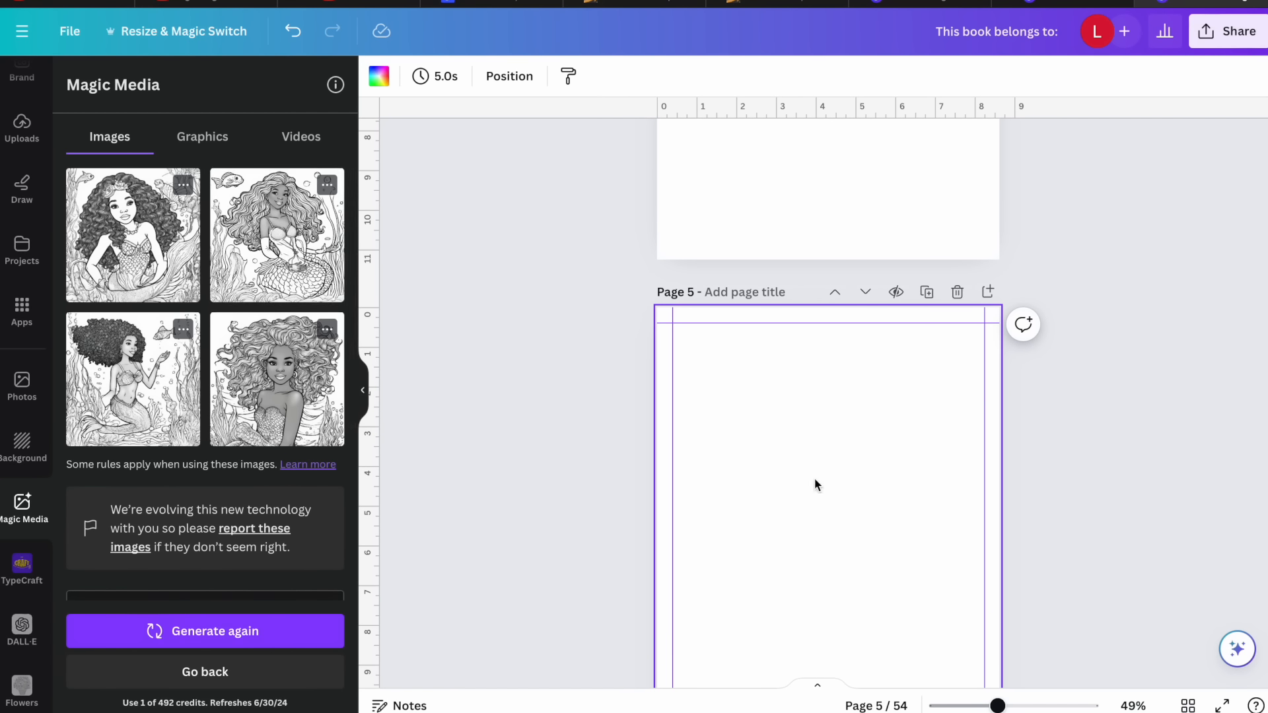
Set the page 5 mermaid image's brightness and contrast to 100 and its highlights to -100
click(405, 76)
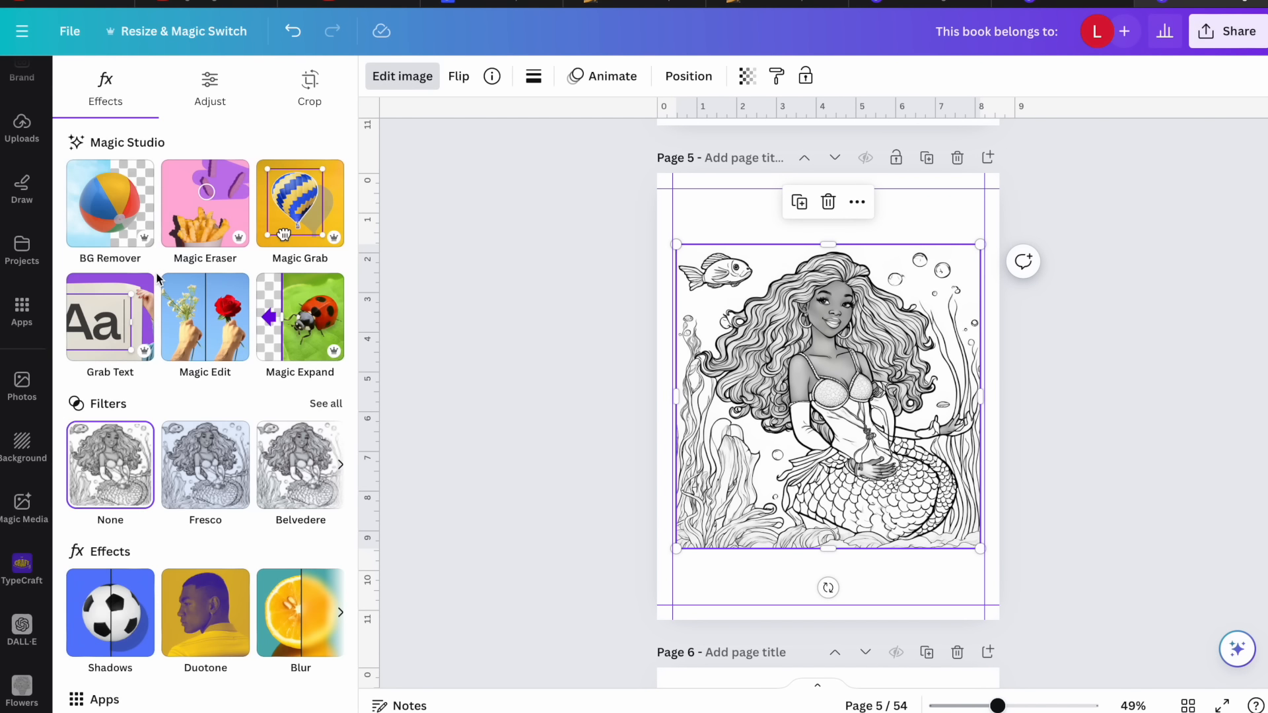
click(210, 92)
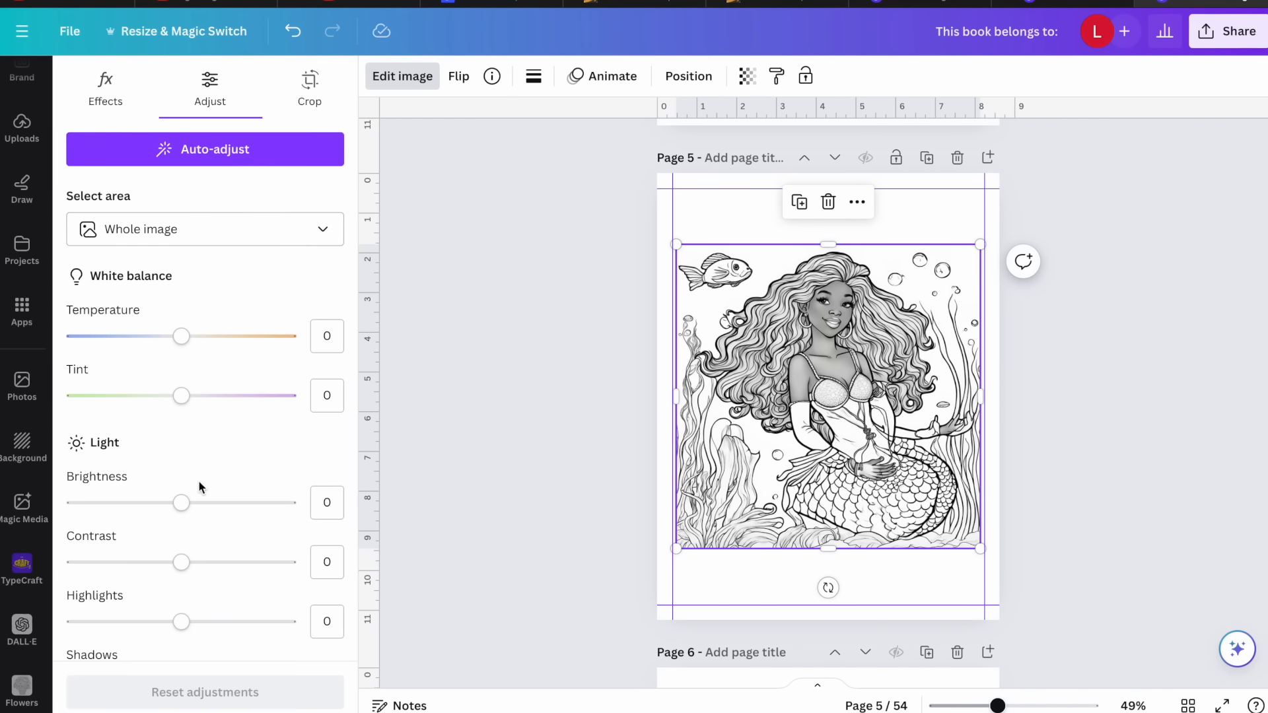
drag(181, 503, 297, 503)
drag(182, 562, 312, 572)
drag(181, 622, 541, 572)
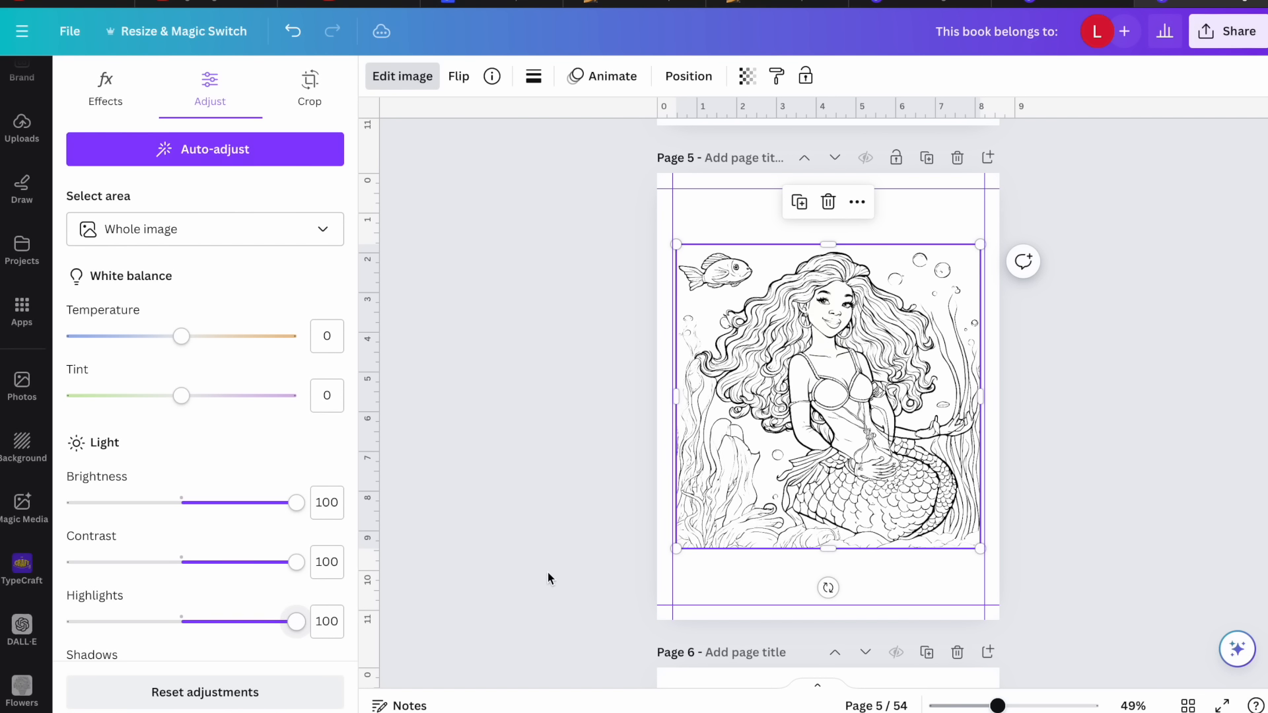
drag(297, 622, 33, 649)
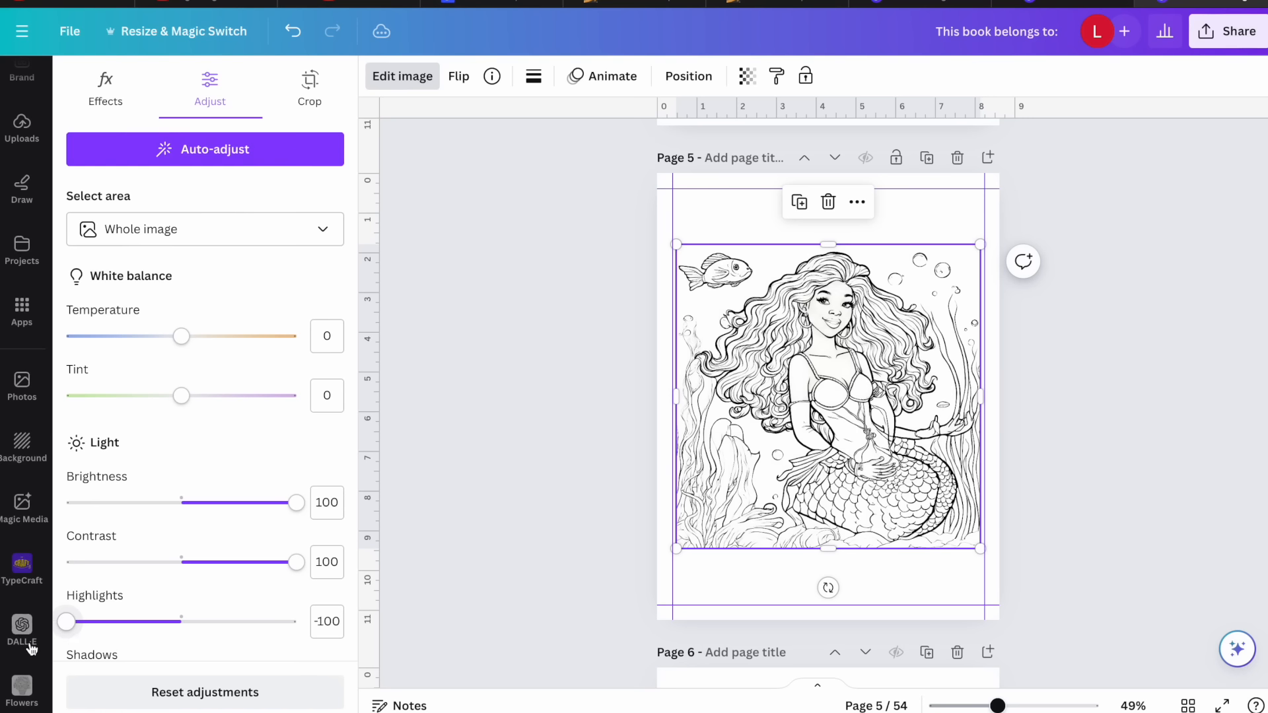
drag(39, 600, 3, 511)
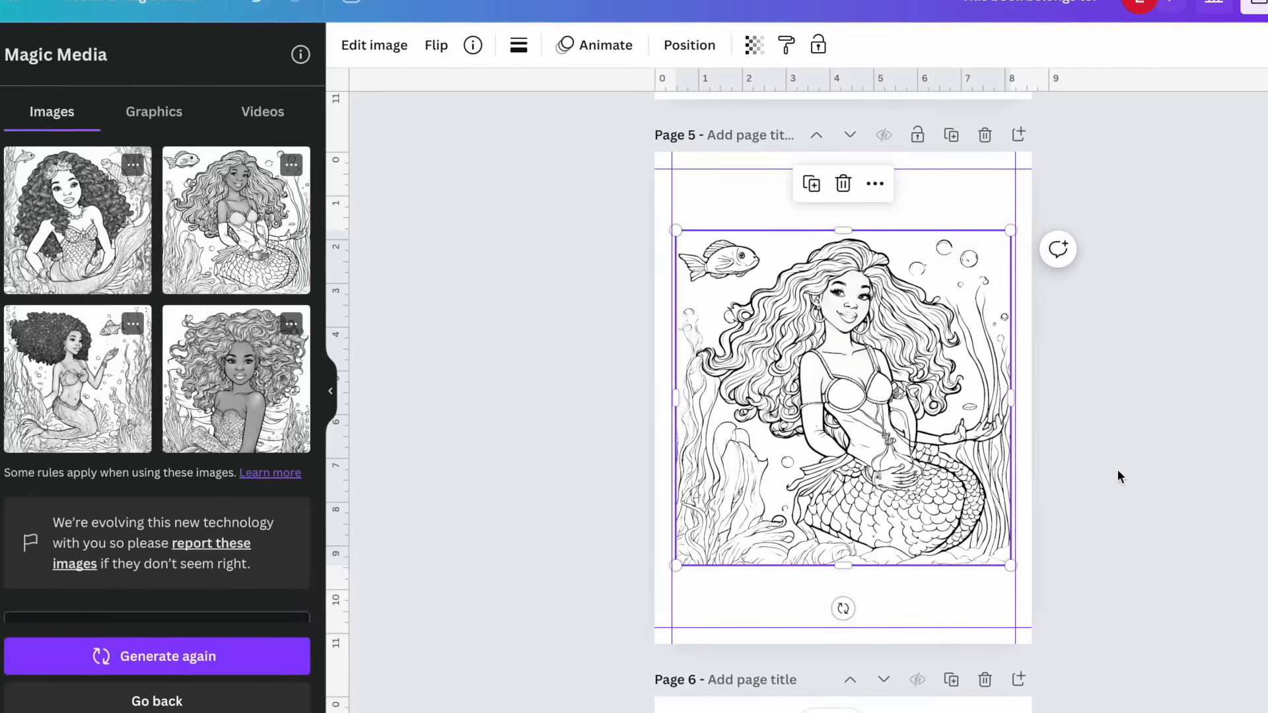
click(1126, 471)
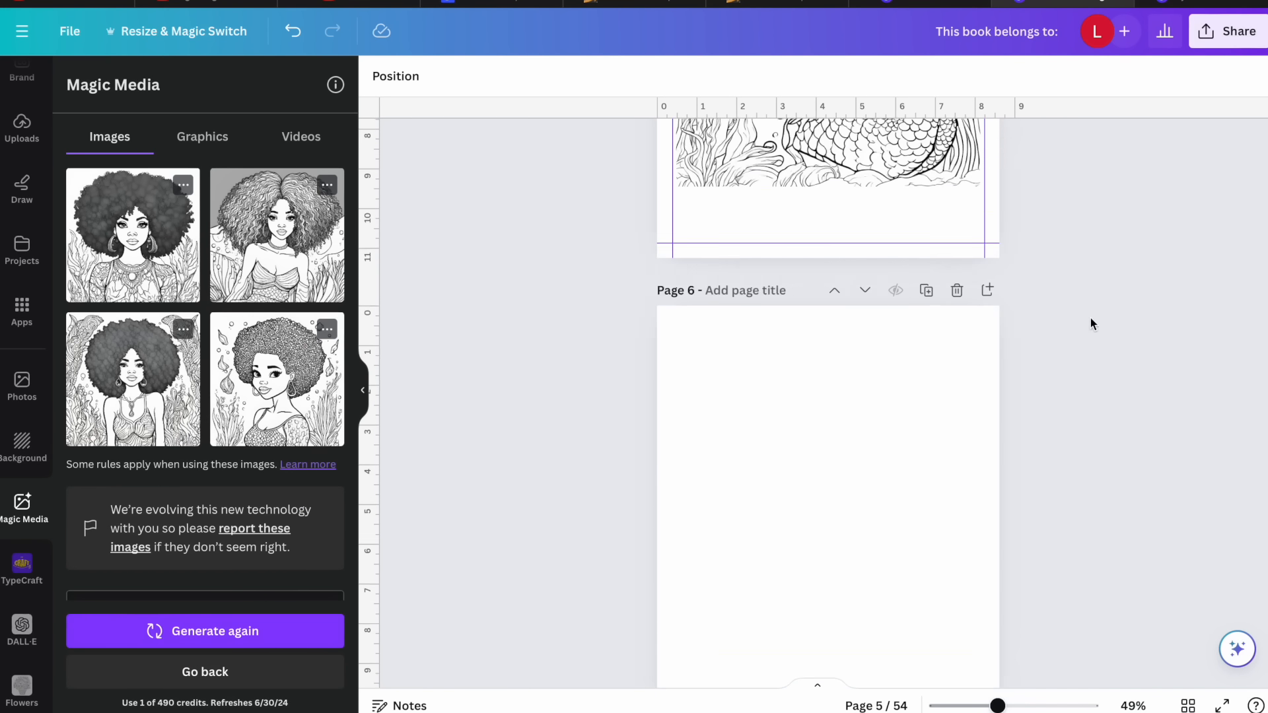
Place the fourth image of the new afro-haired mermaid results on page 7, leaving page 6 blank
scroll(1092, 324, down, 7)
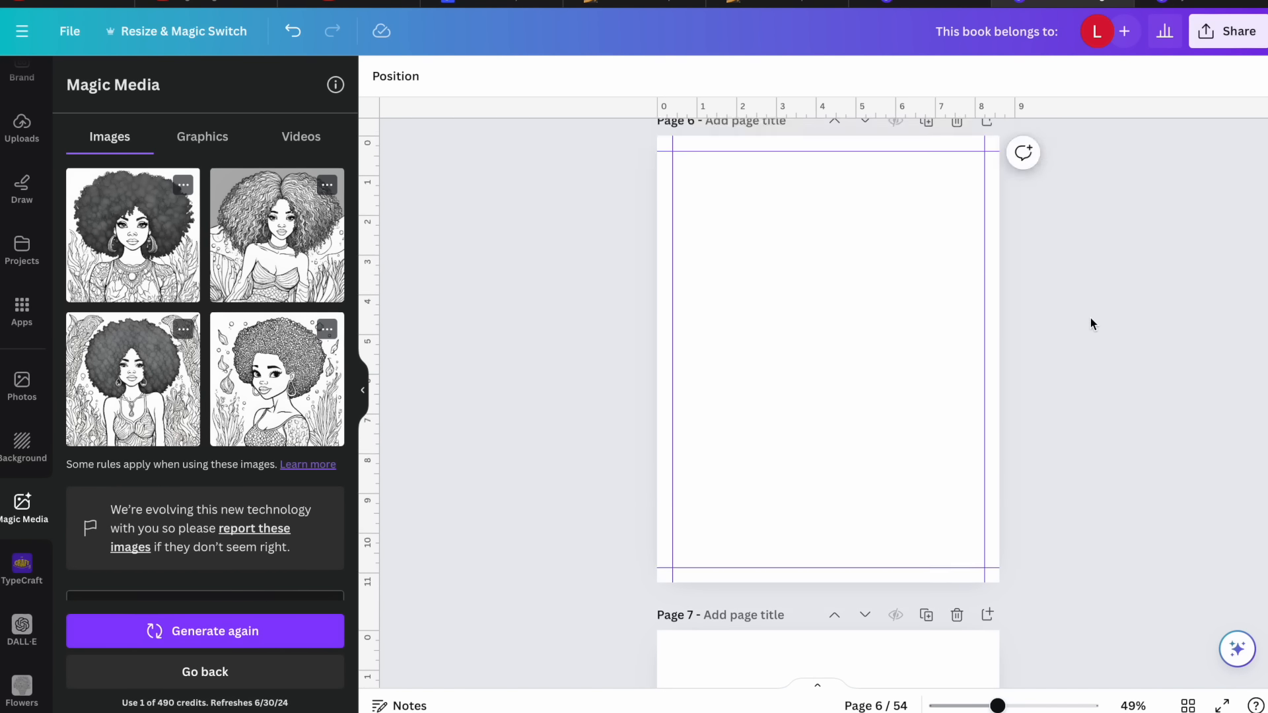
scroll(1091, 318, down, 1)
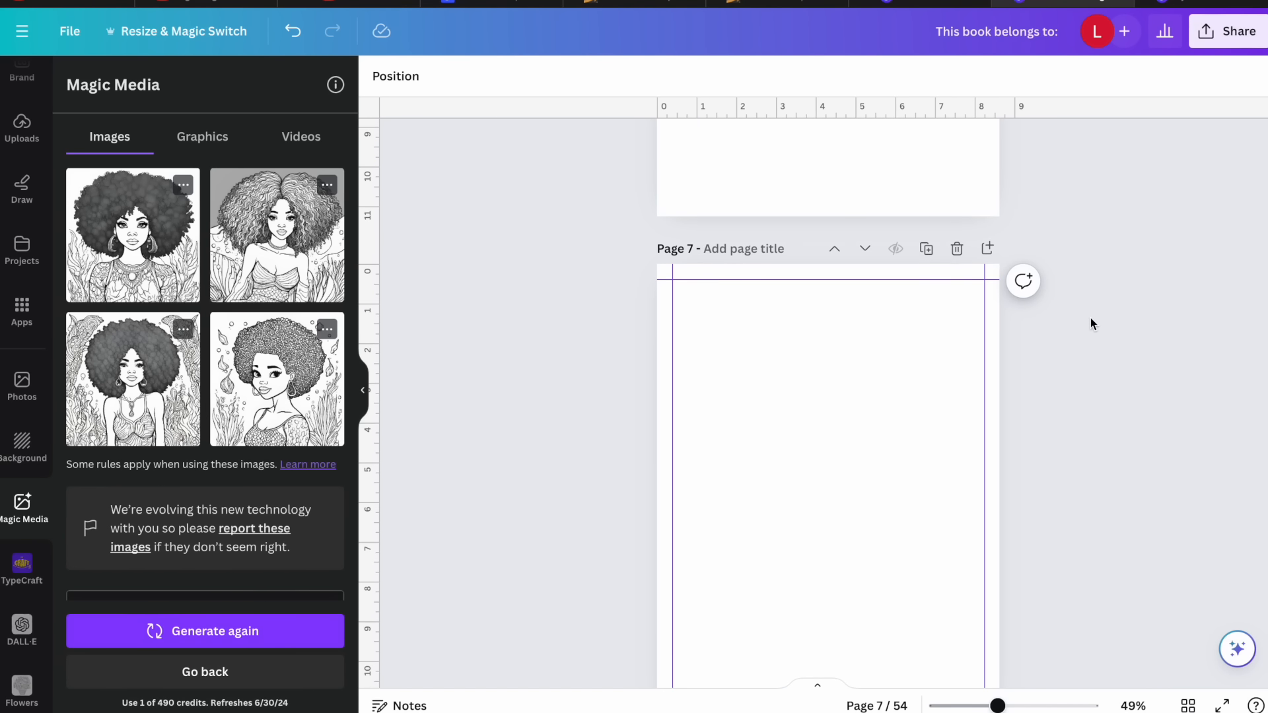
click(251, 406)
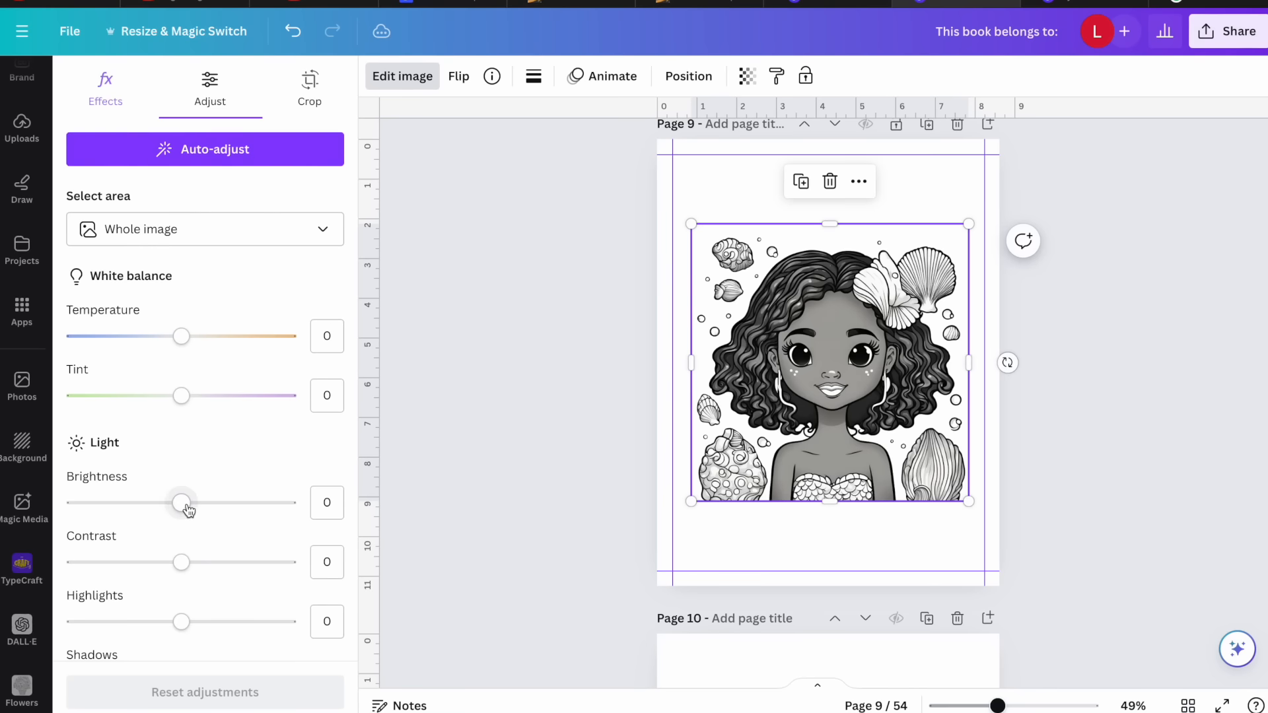
Set the page 9 mermaid image's brightness to 100 and raise its contrast fully
drag(184, 503, 386, 497)
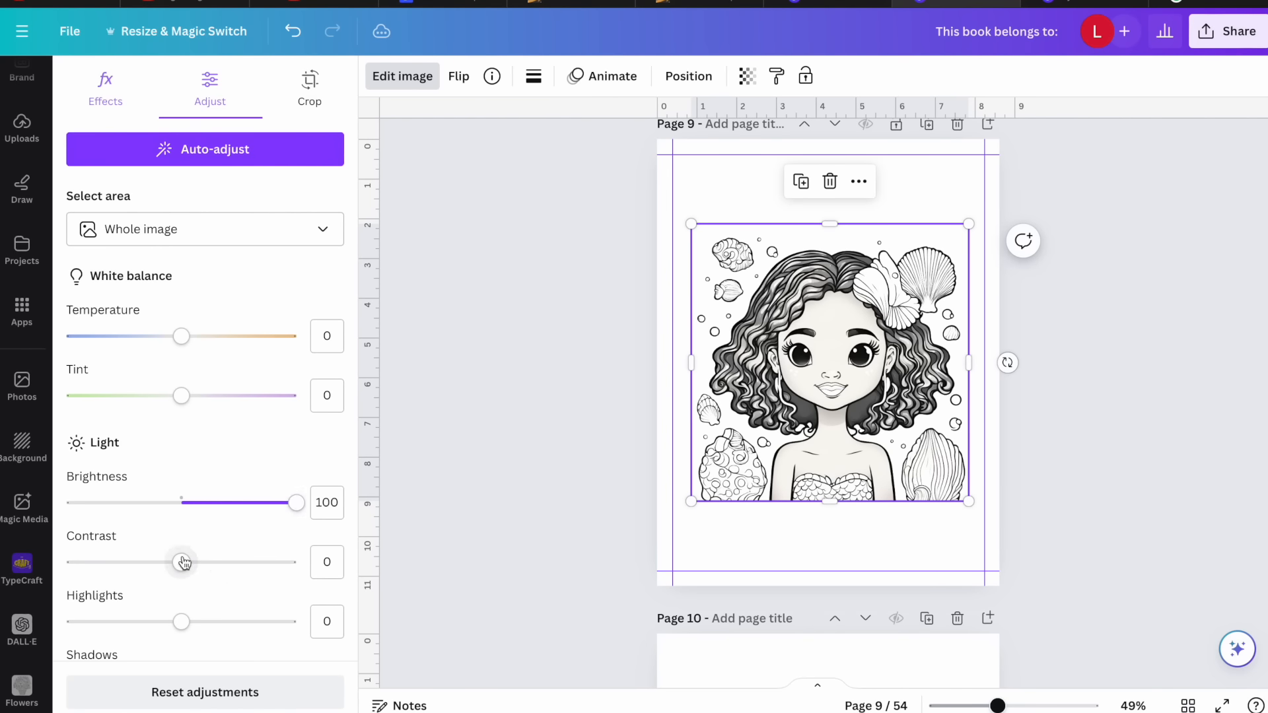
drag(181, 562, 379, 559)
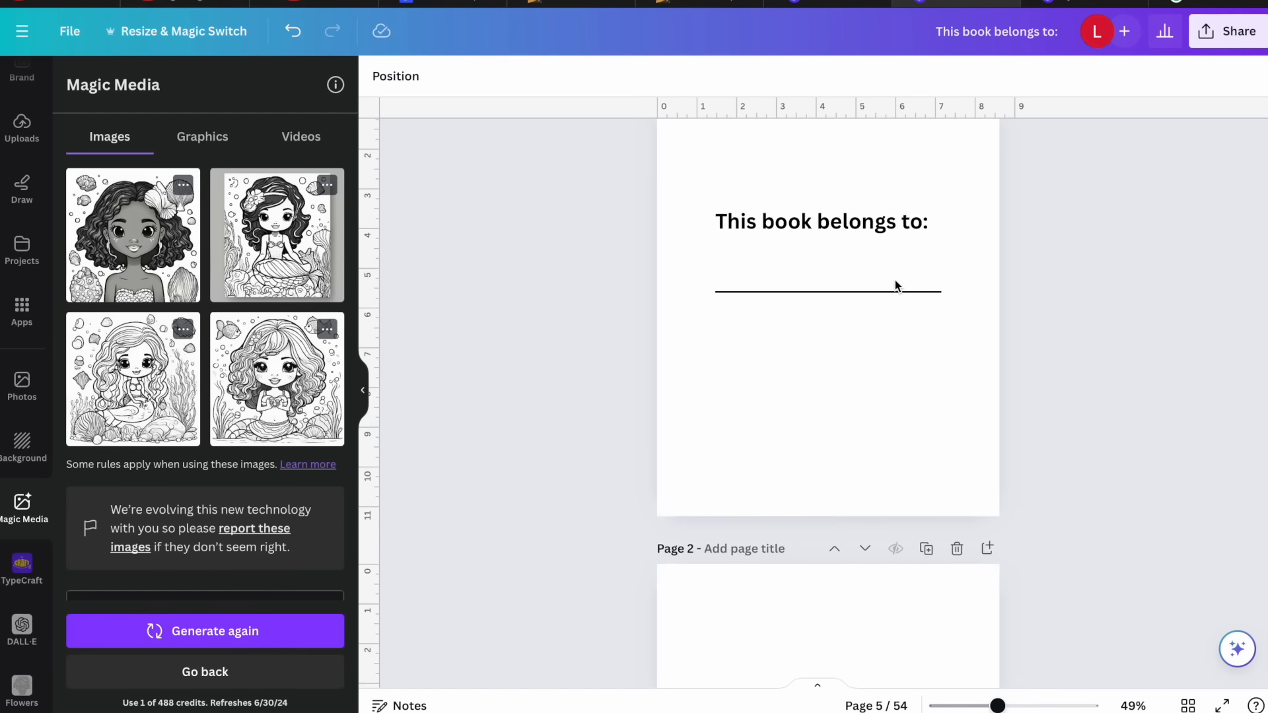
Search the elements for "square", add the square shape to page 3 and stretch it to fill the area inside the margin guides
scroll(896, 284, down, 10)
scroll(896, 285, down, 5)
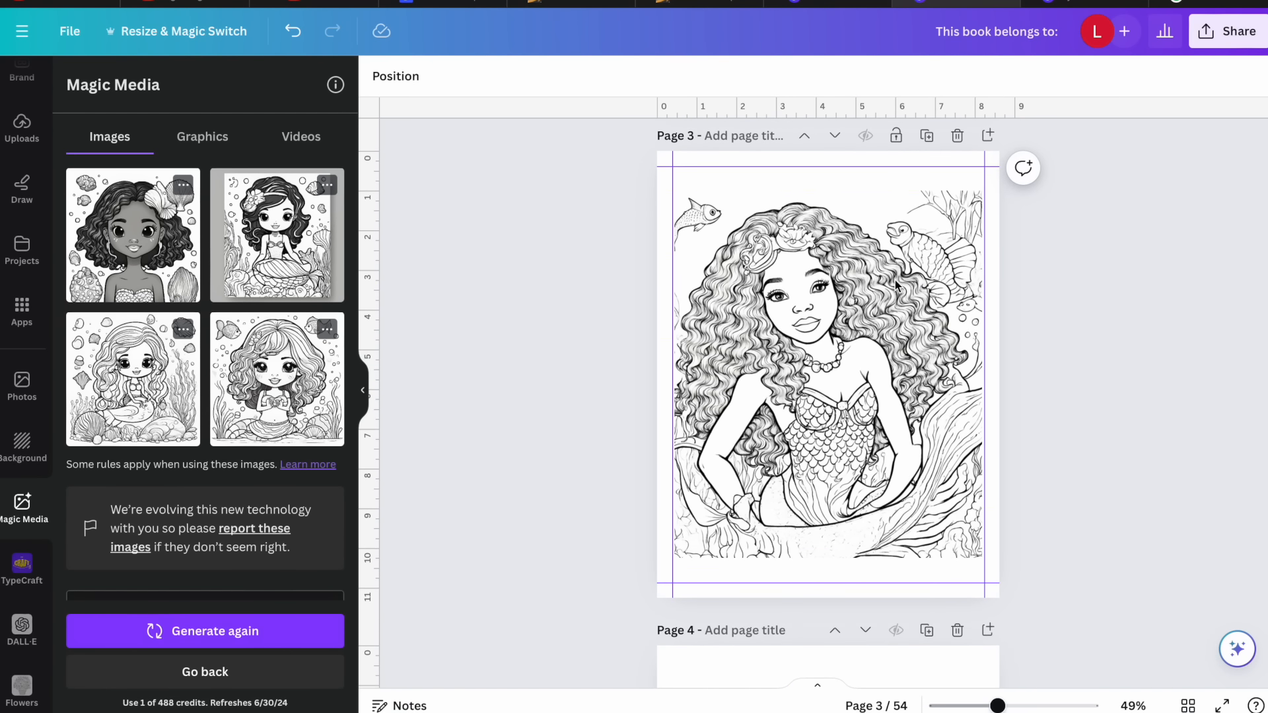
click(819, 187)
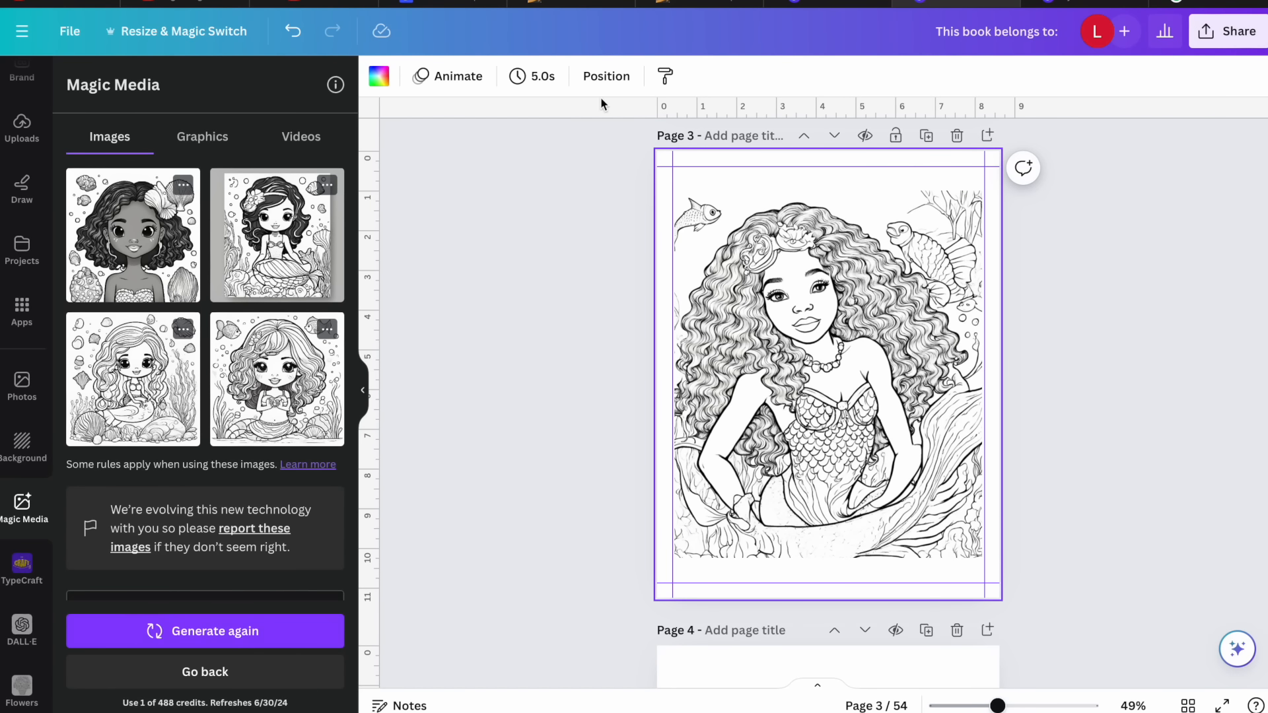
scroll(26, 171, up, 3)
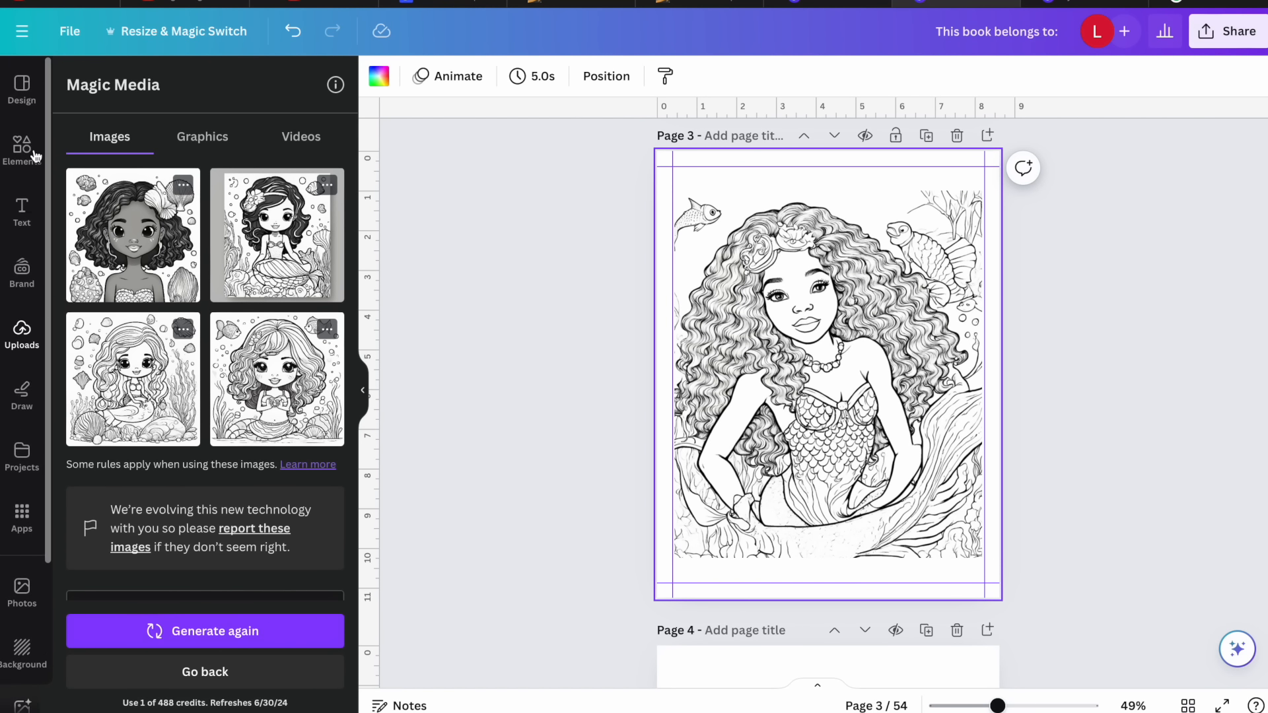
click(23, 145)
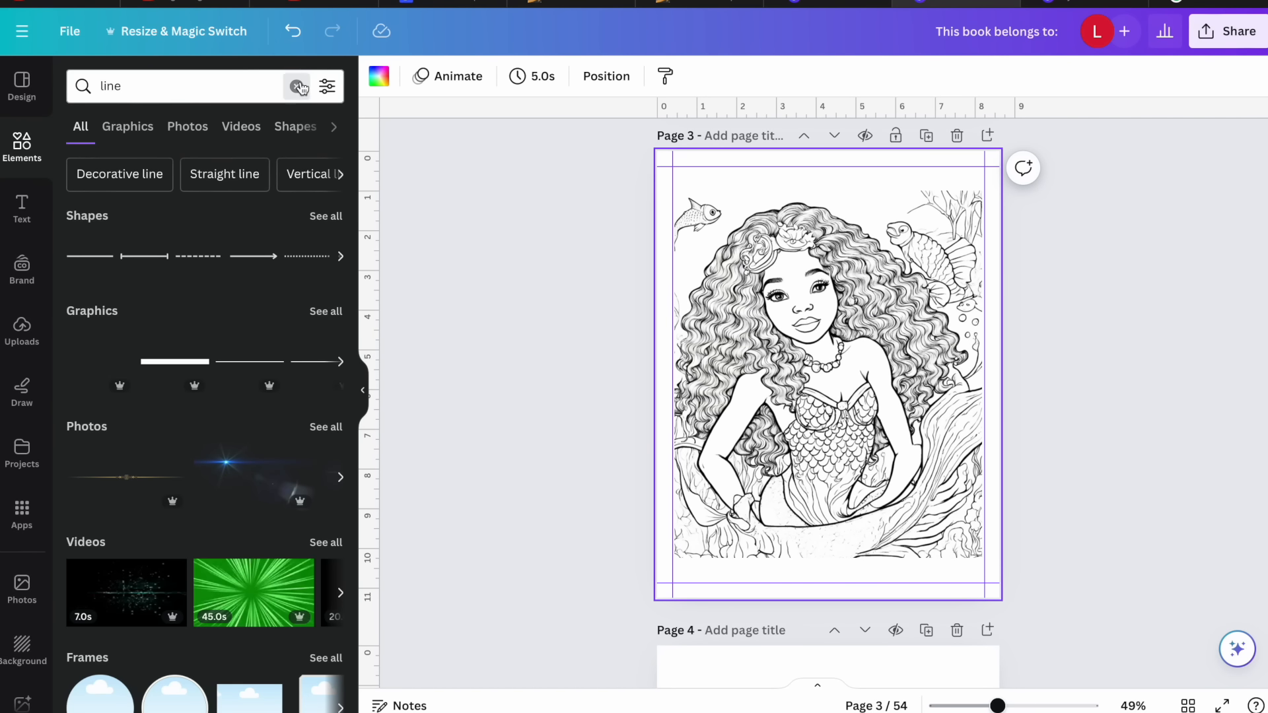
drag(821, 343, 729, 204)
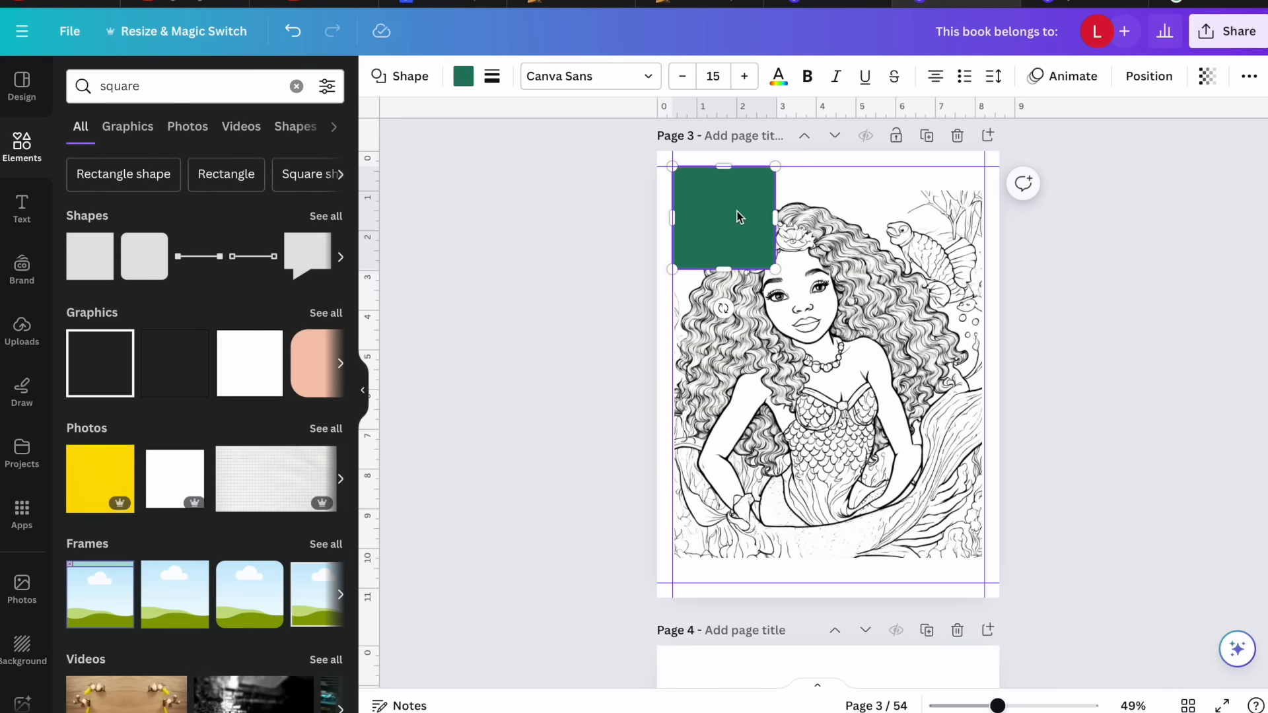
drag(775, 268, 978, 578)
Give the page 3 square a solid black border of weight 4 and remove its fill color
click(463, 76)
click(492, 77)
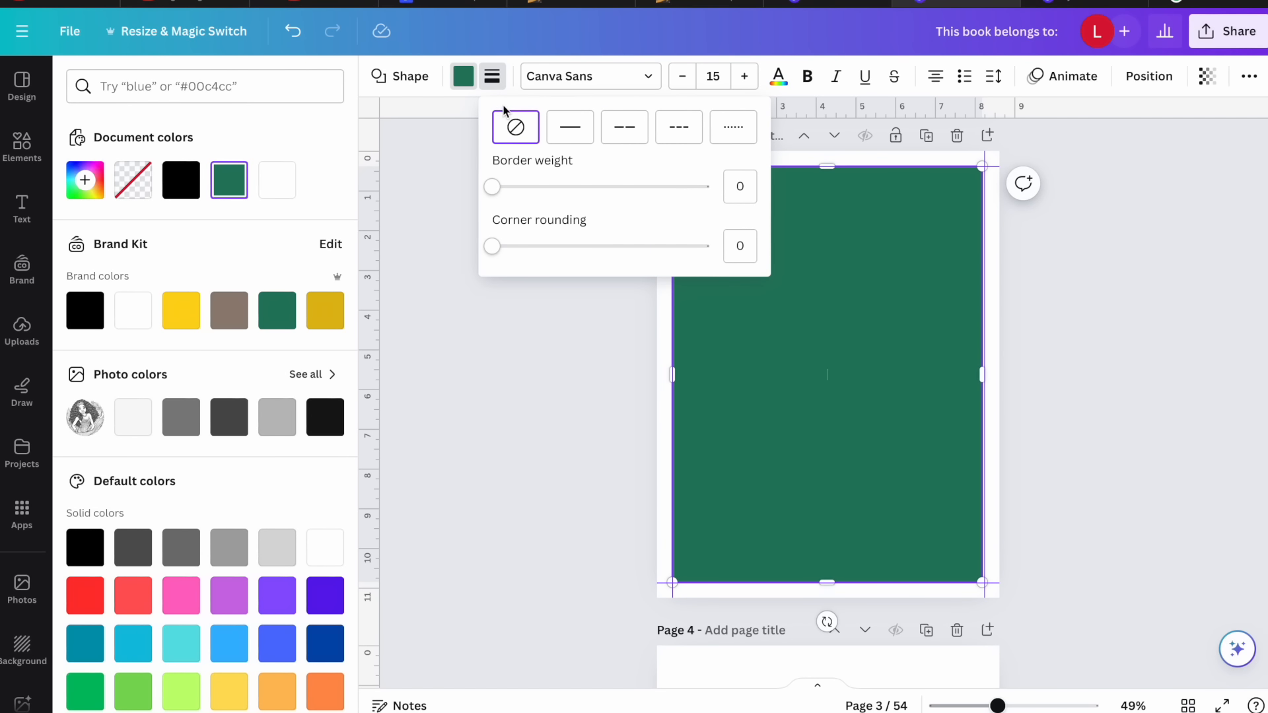
click(569, 131)
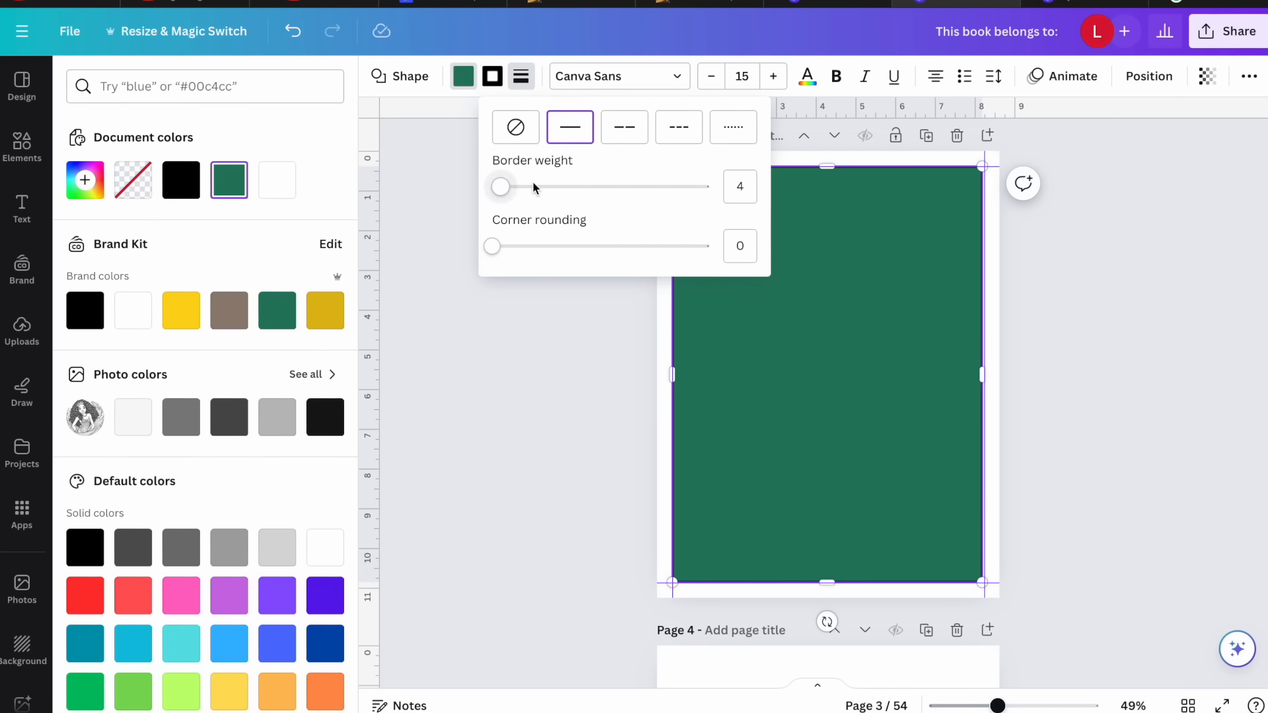
click(464, 82)
click(464, 78)
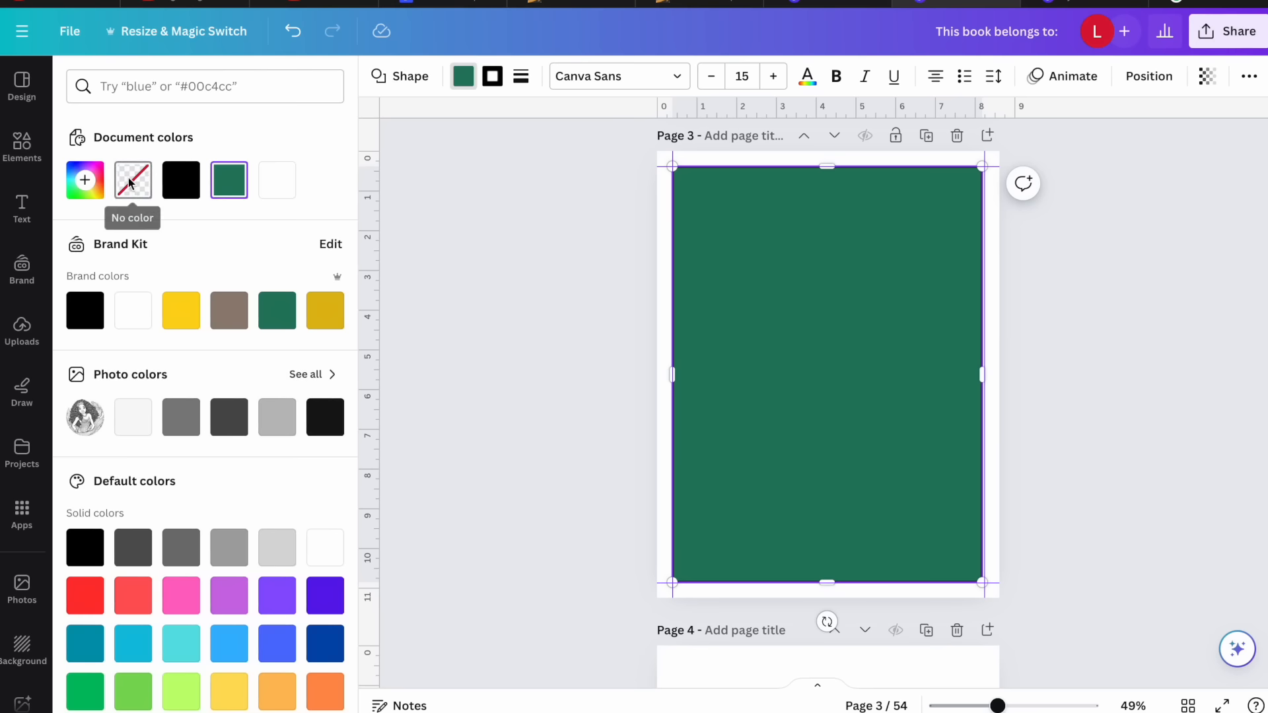
click(128, 178)
click(1078, 360)
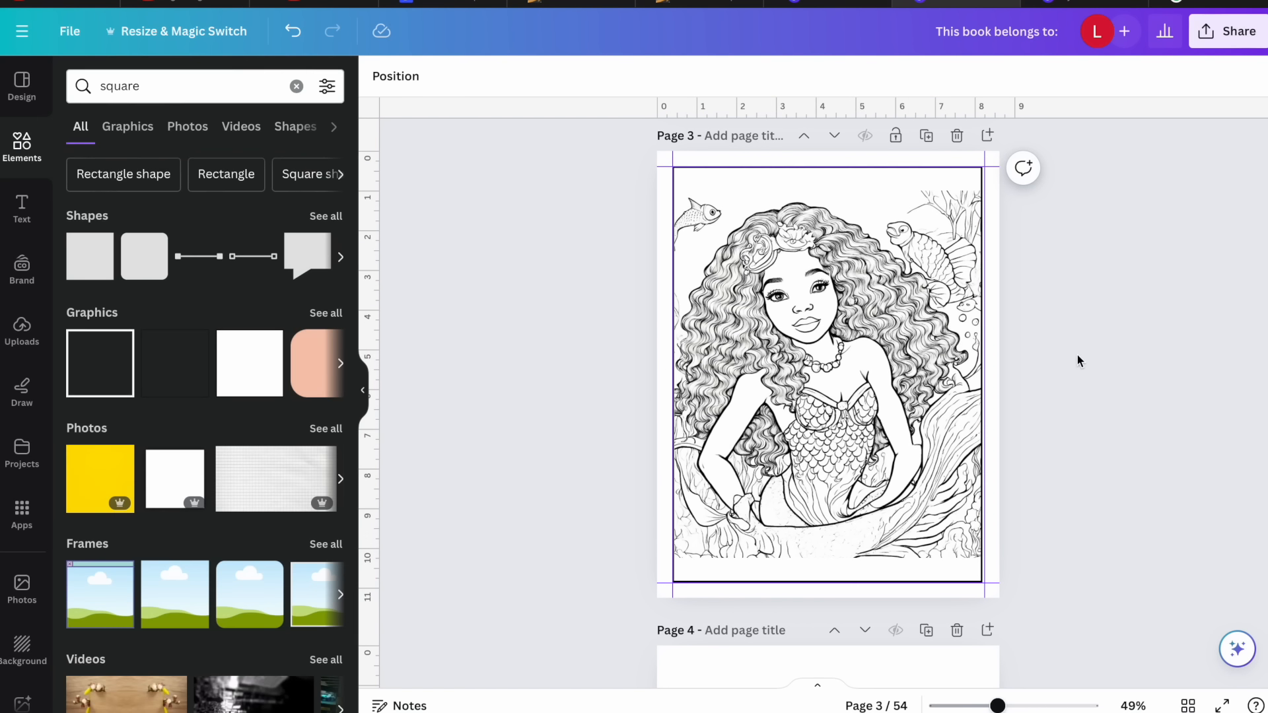
Turn off the display of rulers and margin guides in the design
click(85, 27)
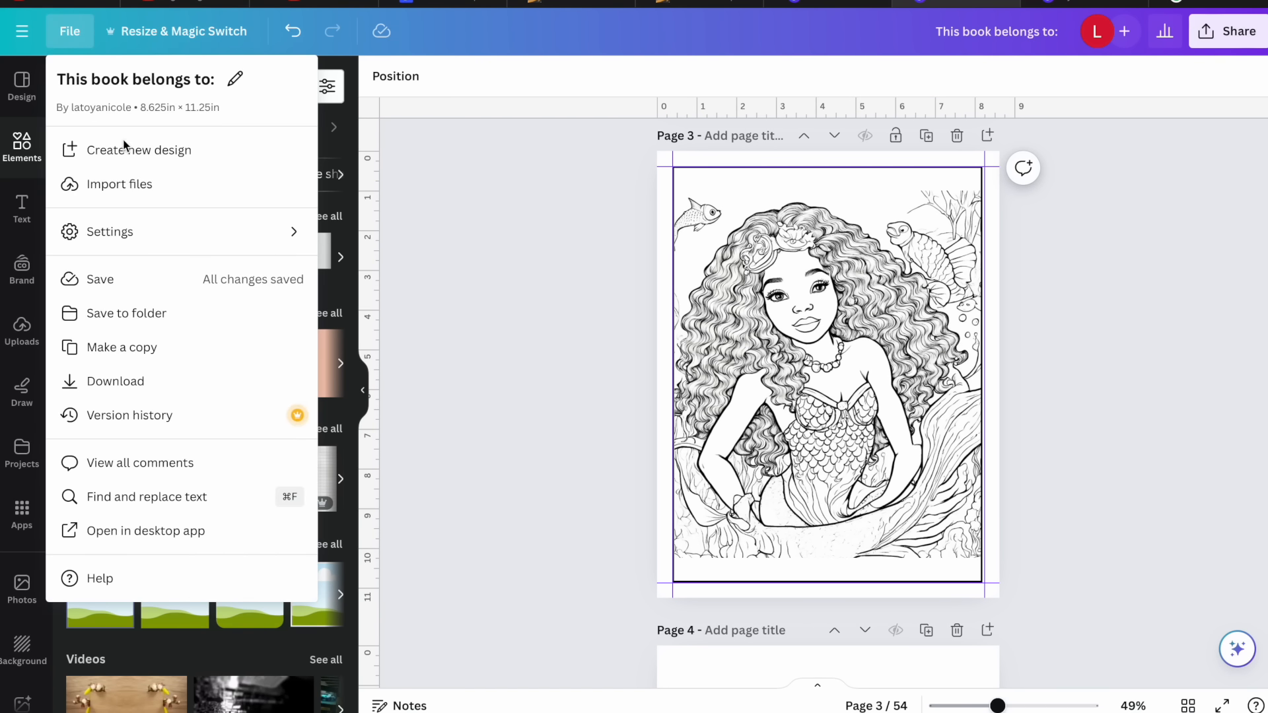
mouse_move(144, 236)
click(390, 232)
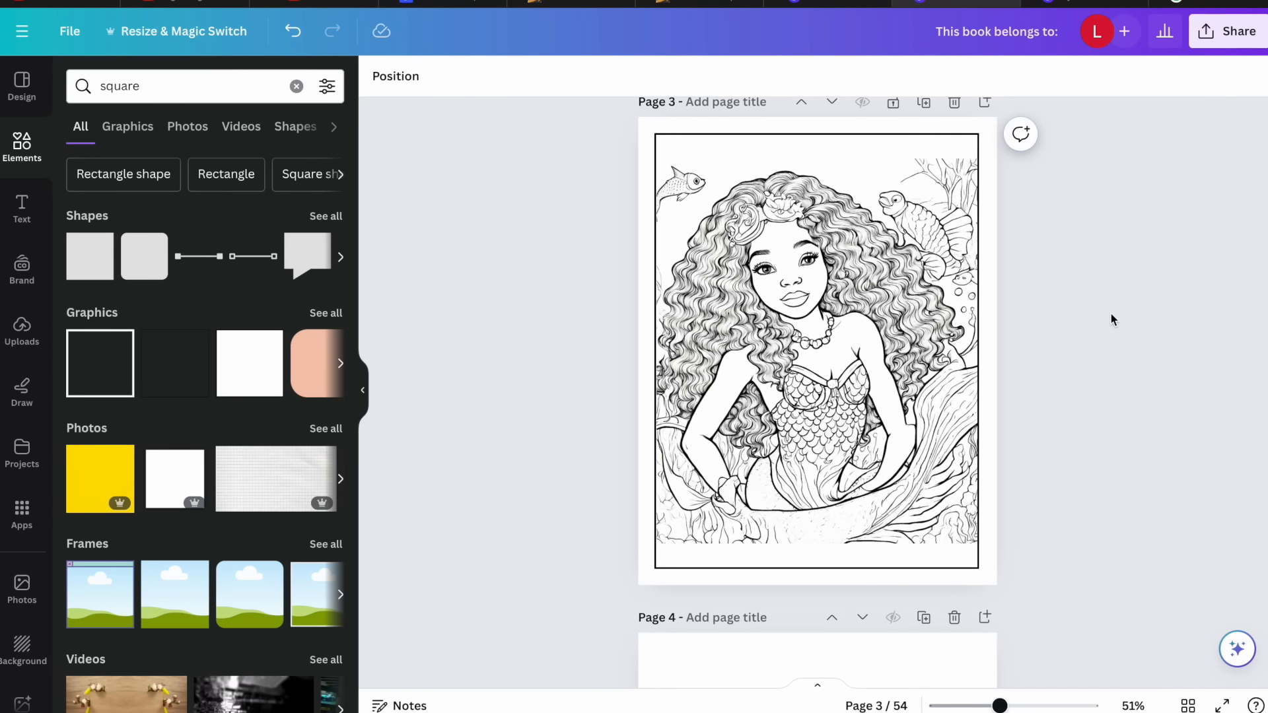
scroll(1112, 317, up, 1)
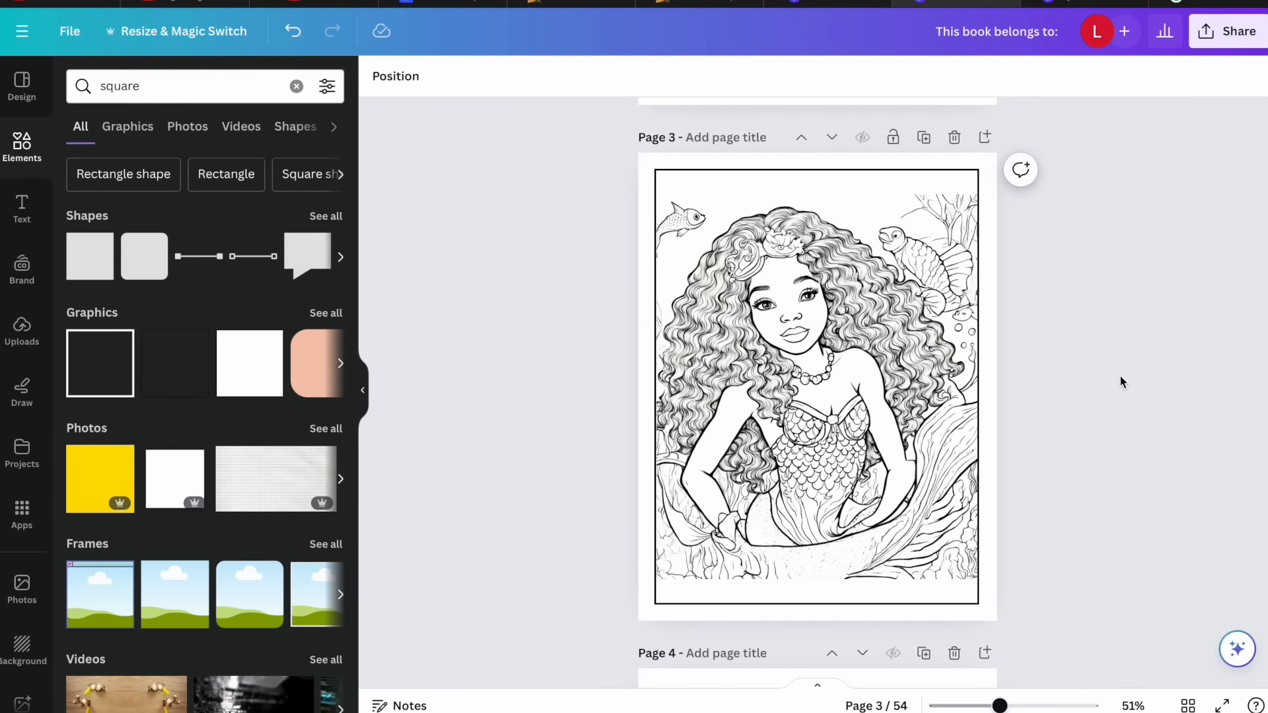
Apply the Hollow effect to the "This book belongs to:" text on page 1 and enlarge it to font size 39.3, spanning the line below
scroll(1120, 377, up, 15)
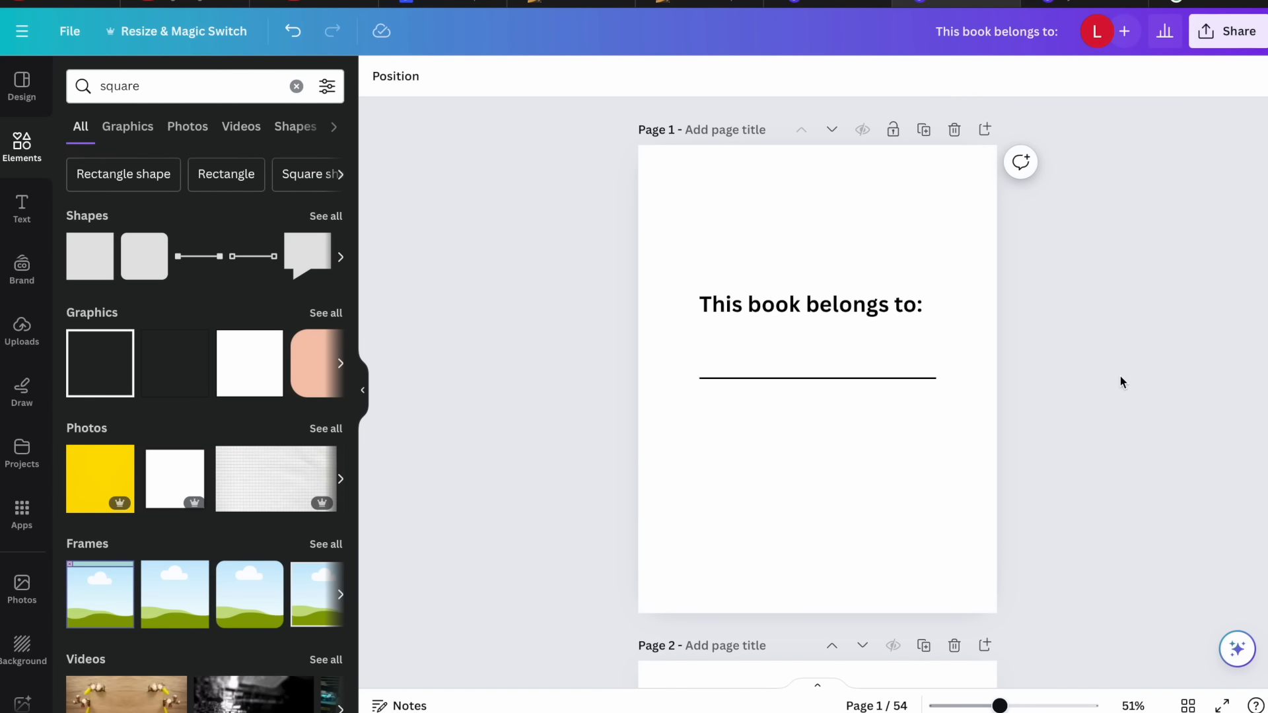
click(852, 305)
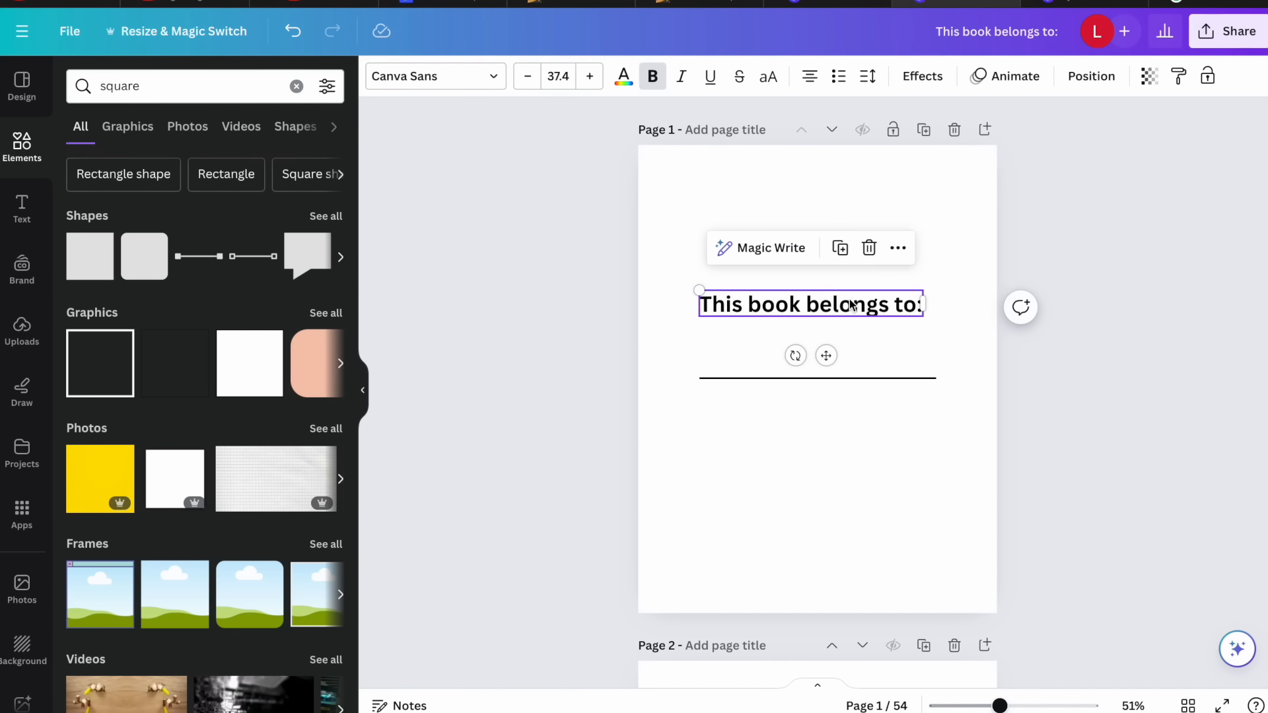
click(919, 78)
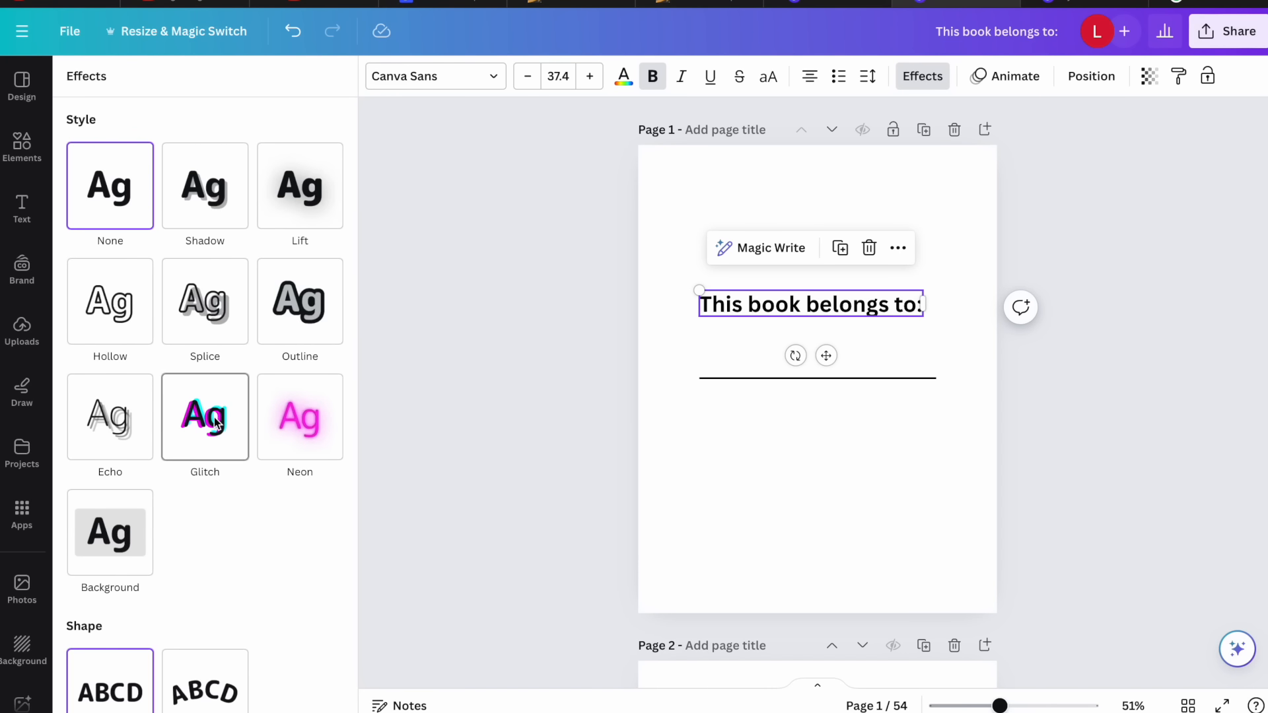
click(124, 305)
click(703, 304)
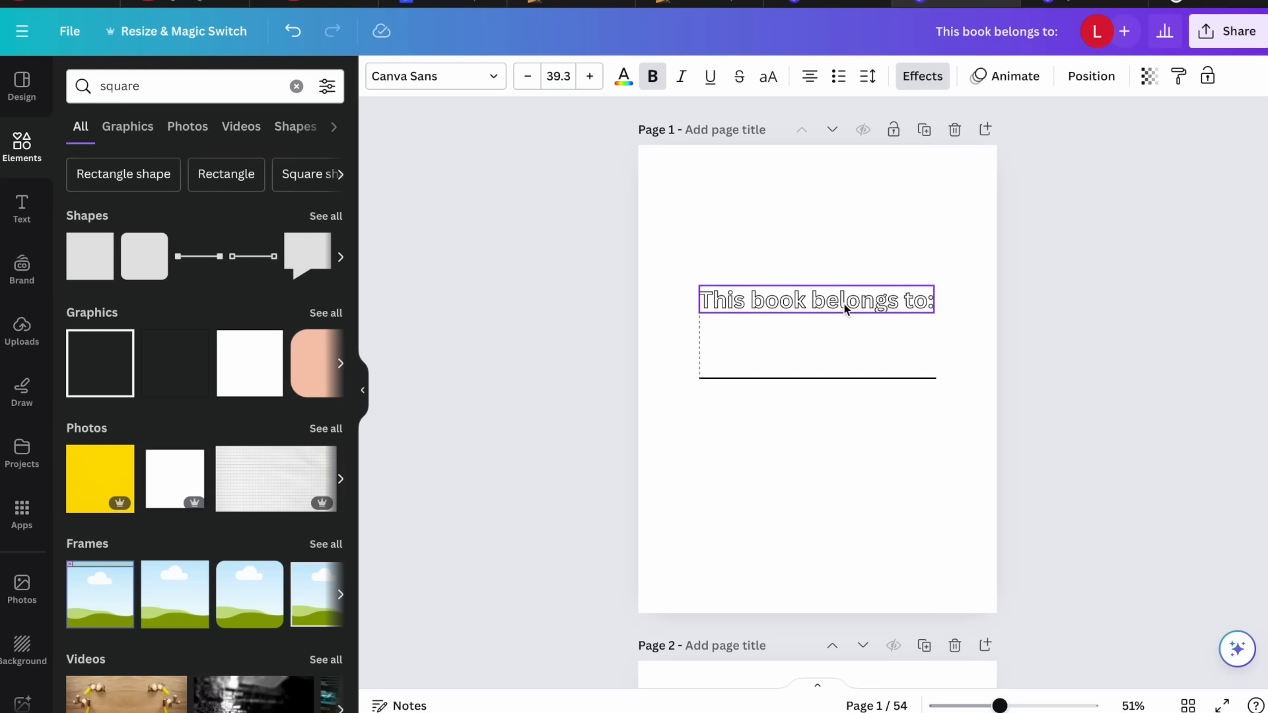
click(1106, 434)
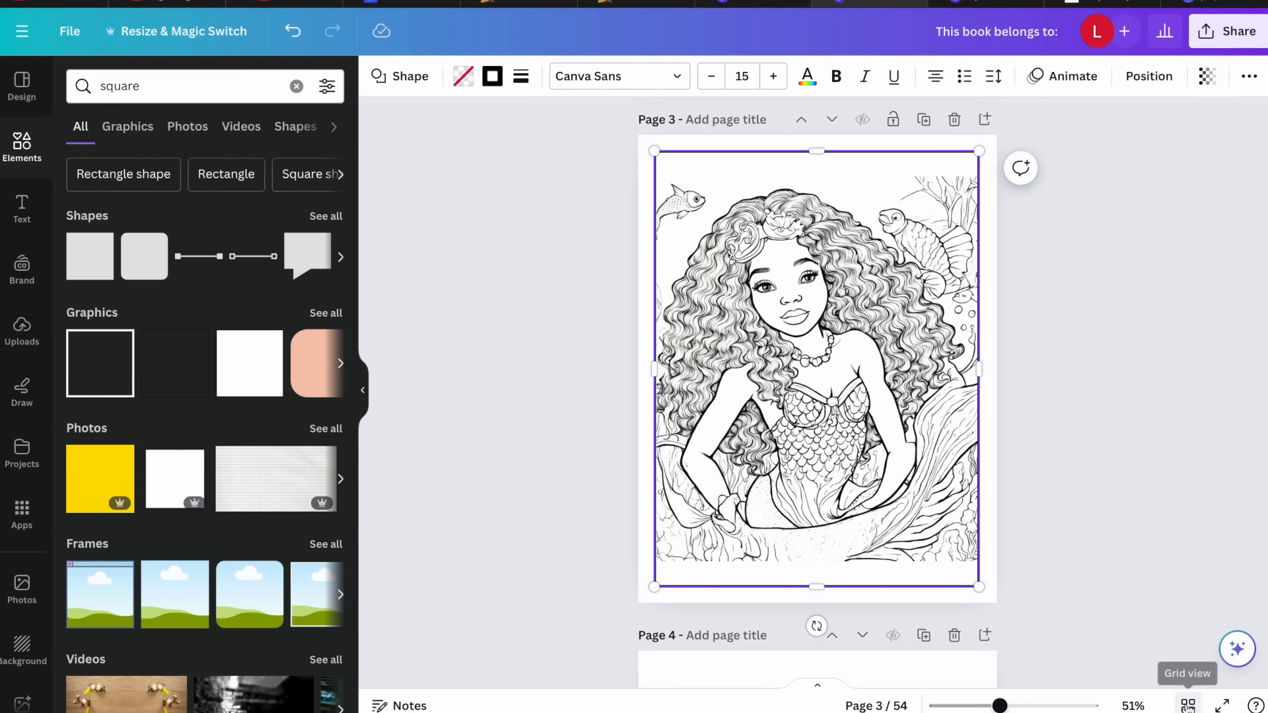
Review the book's page sequence in grid view, checking the blank pages between the mermaid images
click(1188, 705)
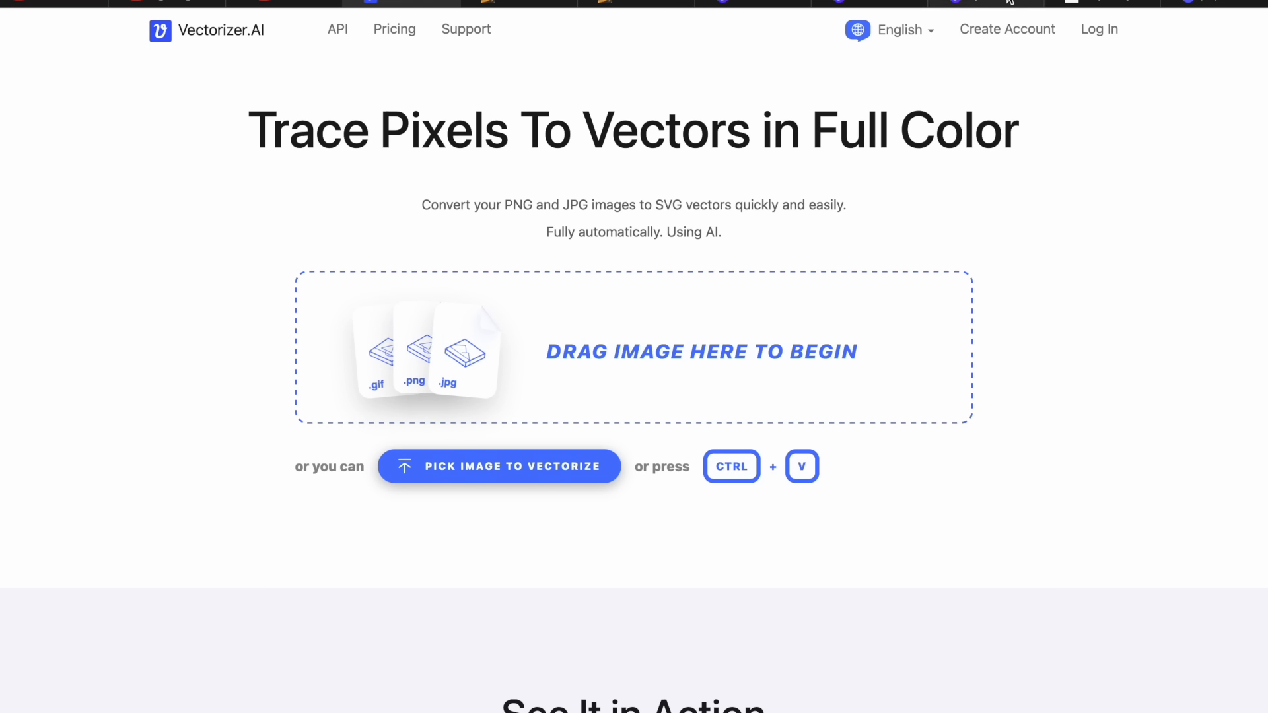
click(869, 3)
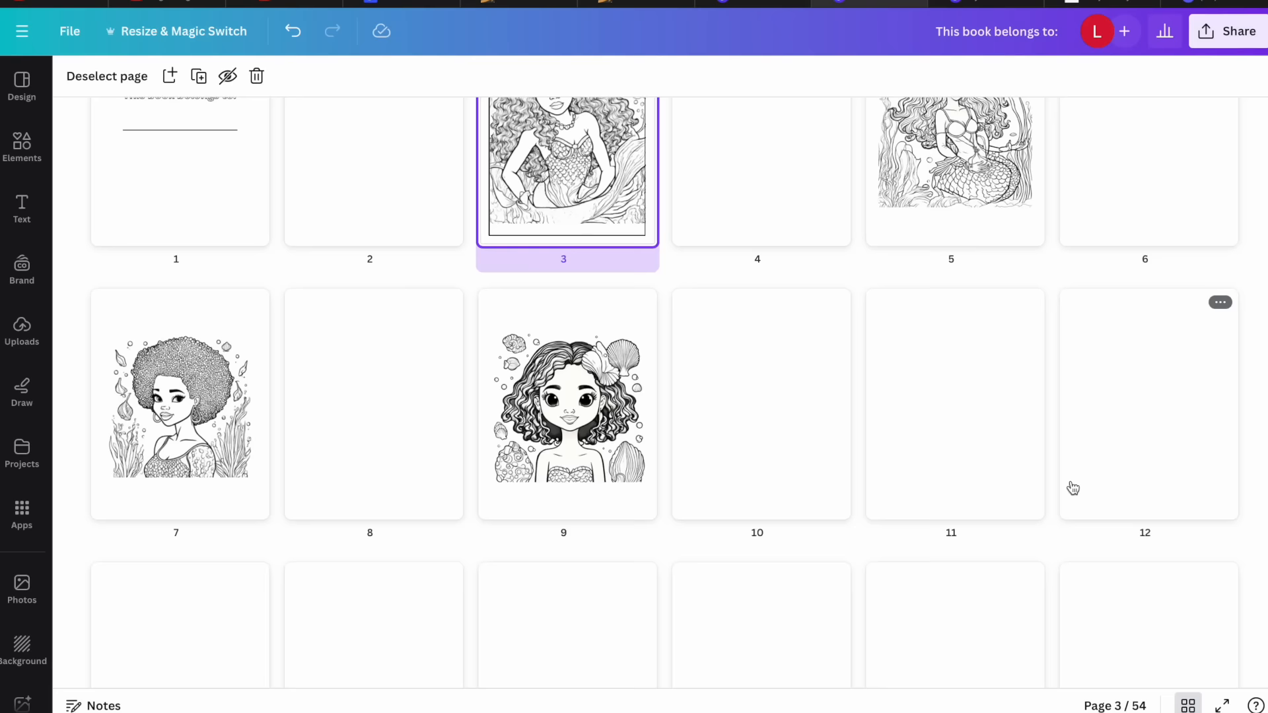
scroll(1073, 487, up, 2)
scroll(1072, 488, down, 1)
scroll(1073, 488, down, 1)
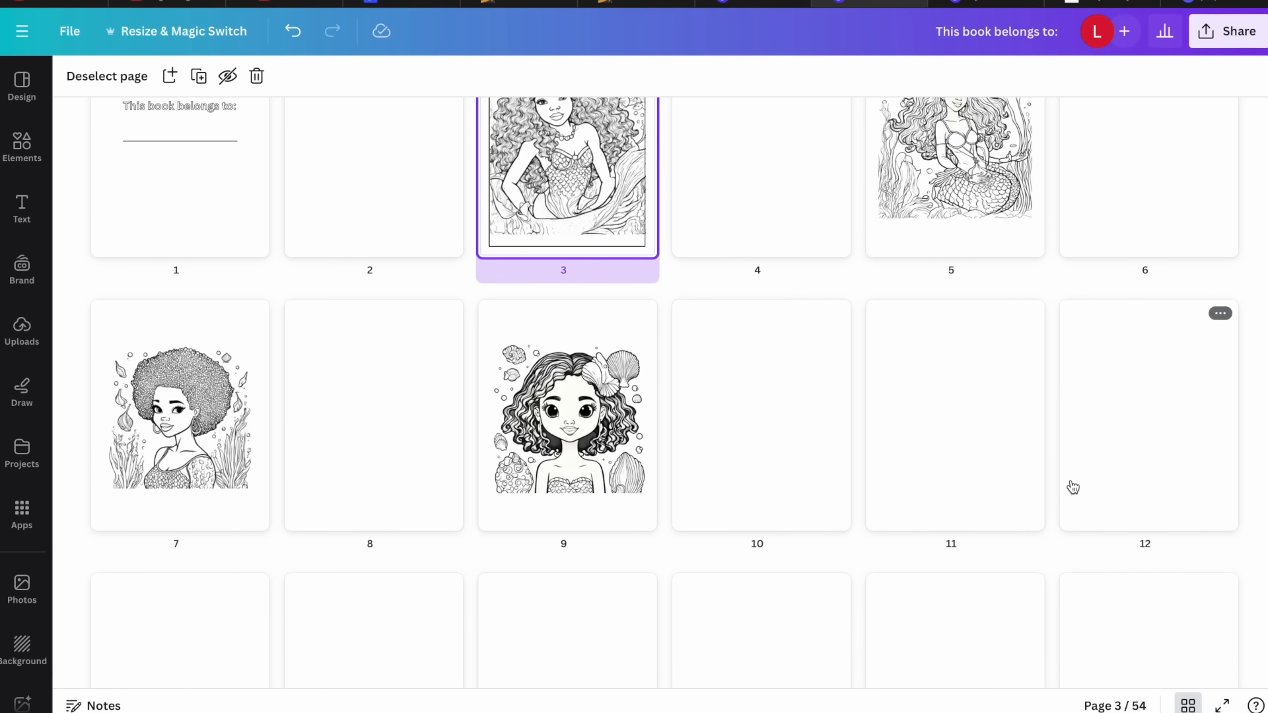
Search Google for "kdp cover calculator" and open the KDP Print Cover Calculator page
click(1176, 2)
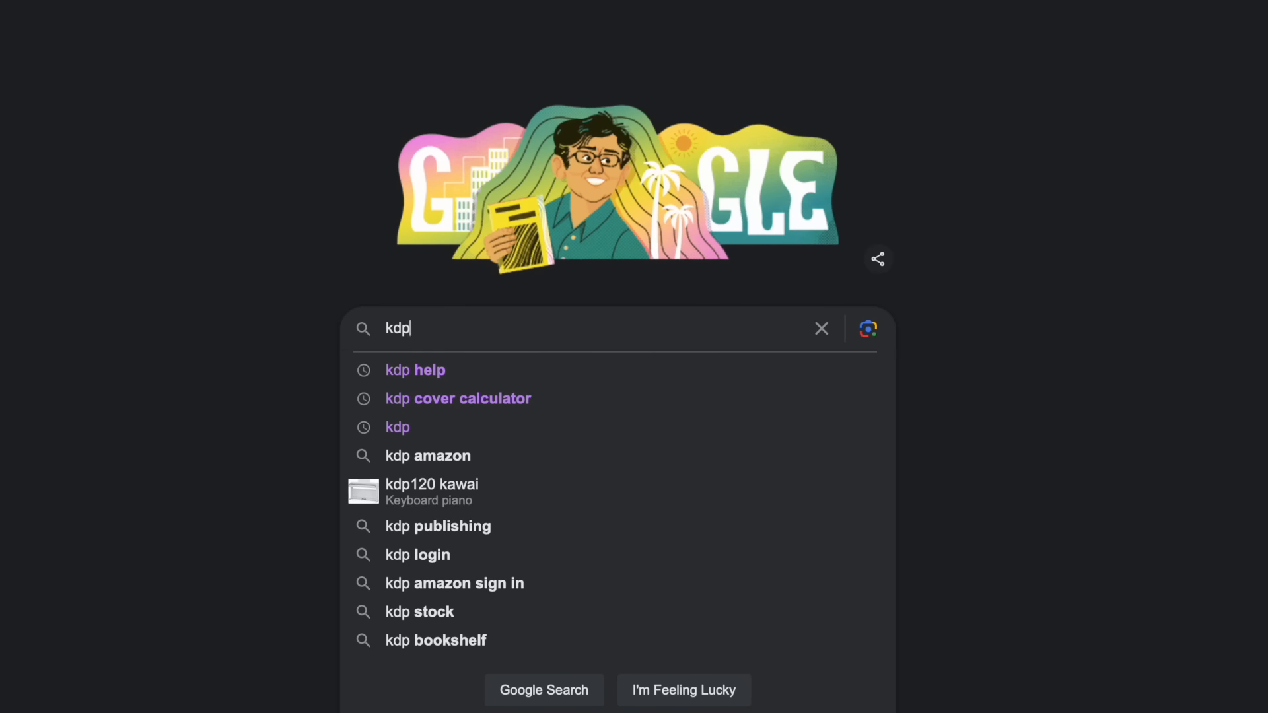
click(514, 398)
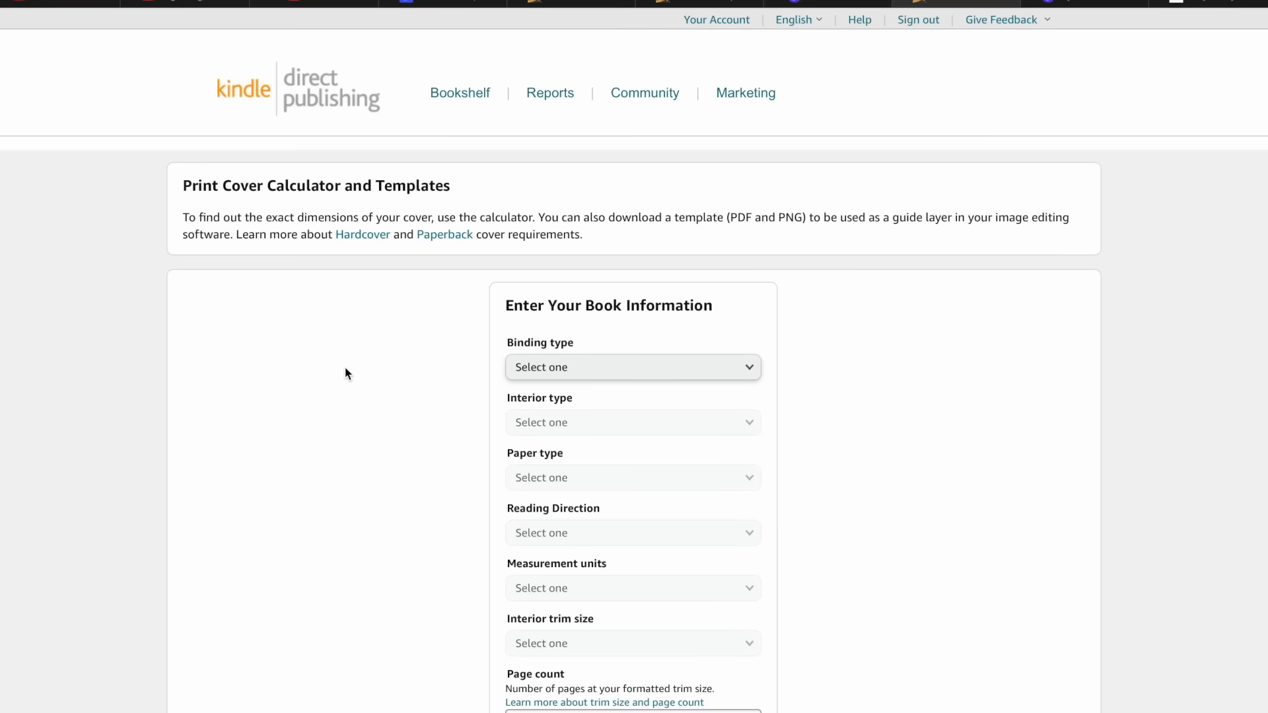
scroll(344, 368, down, 2)
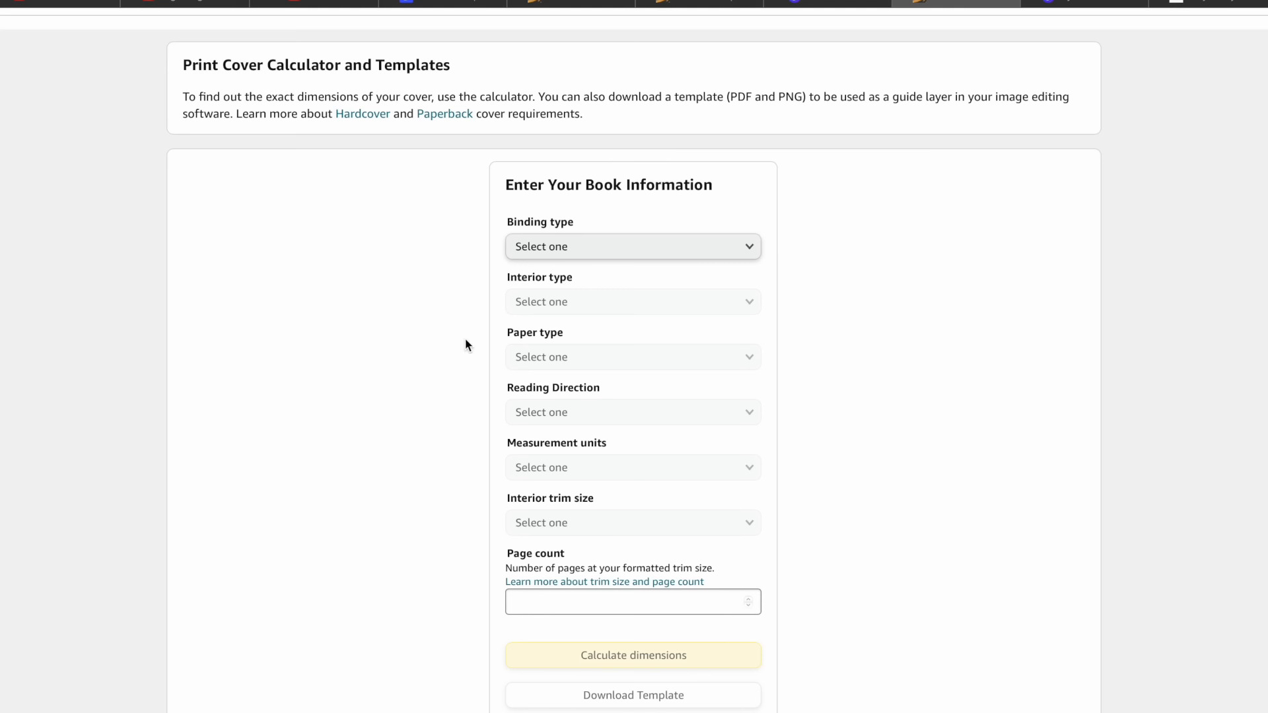
Set the cover calculator to Paperback binding with a Black & white interior and White paper
click(616, 252)
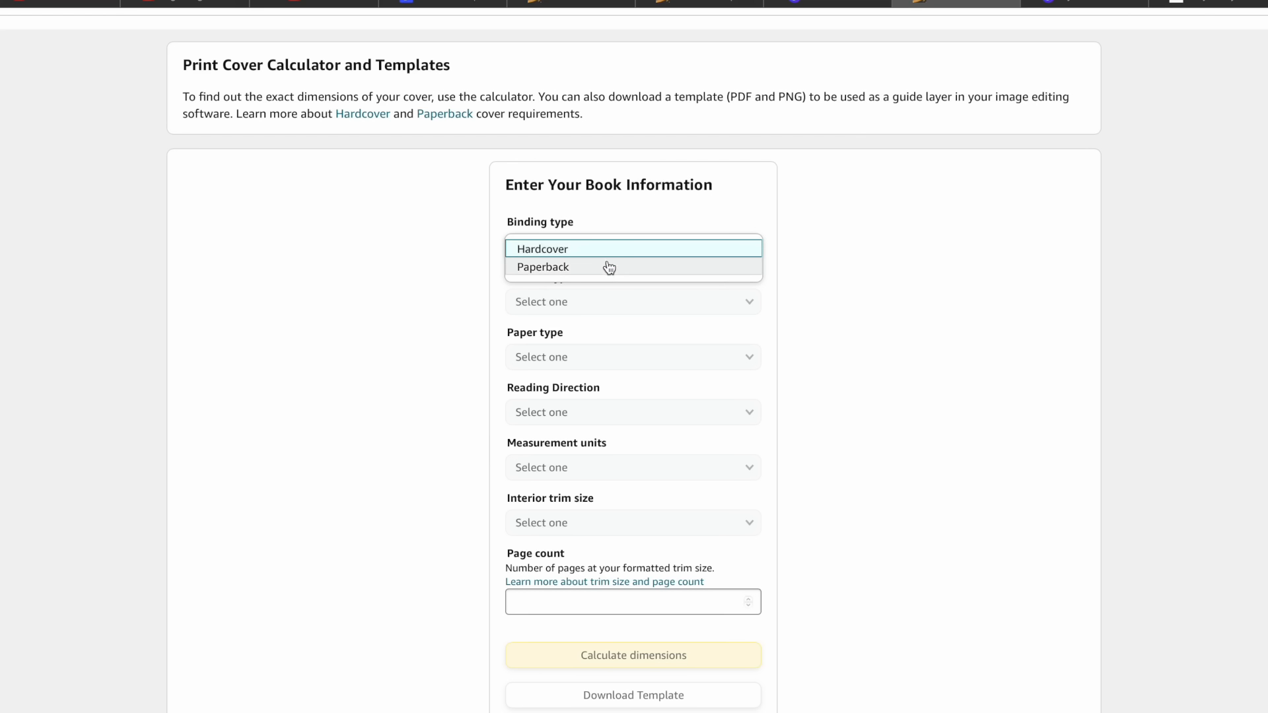
click(604, 270)
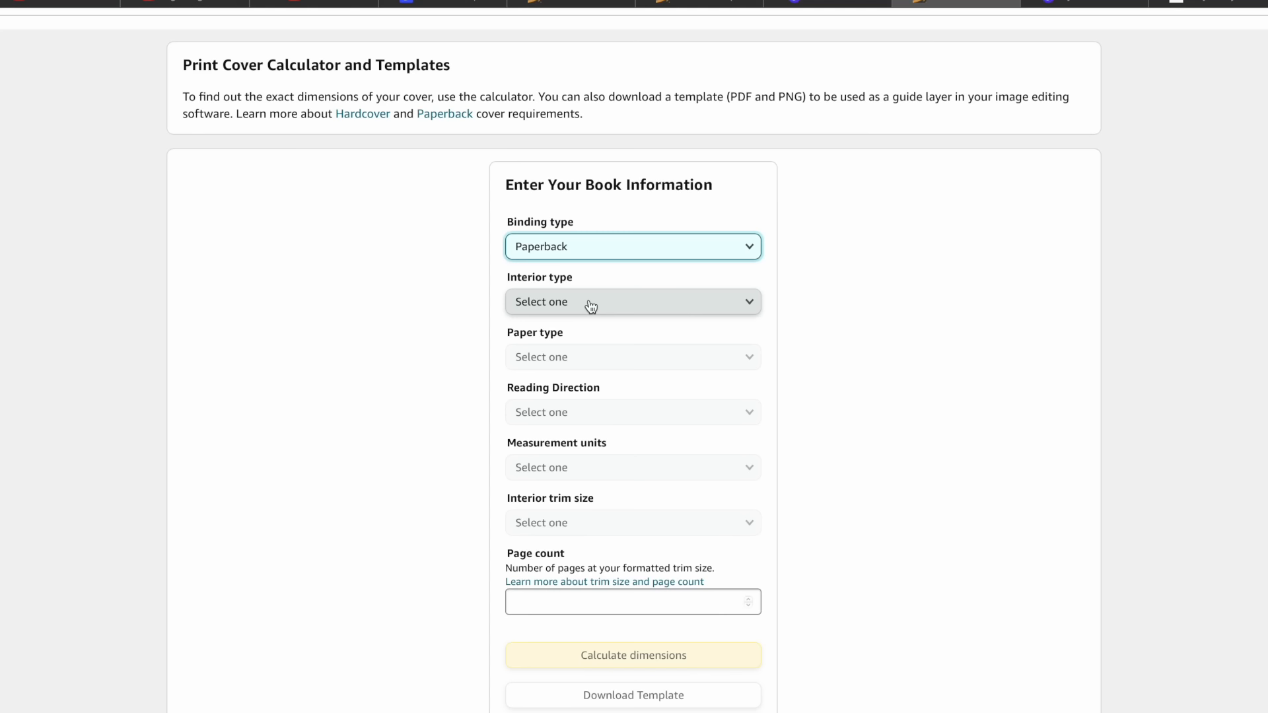
click(591, 307)
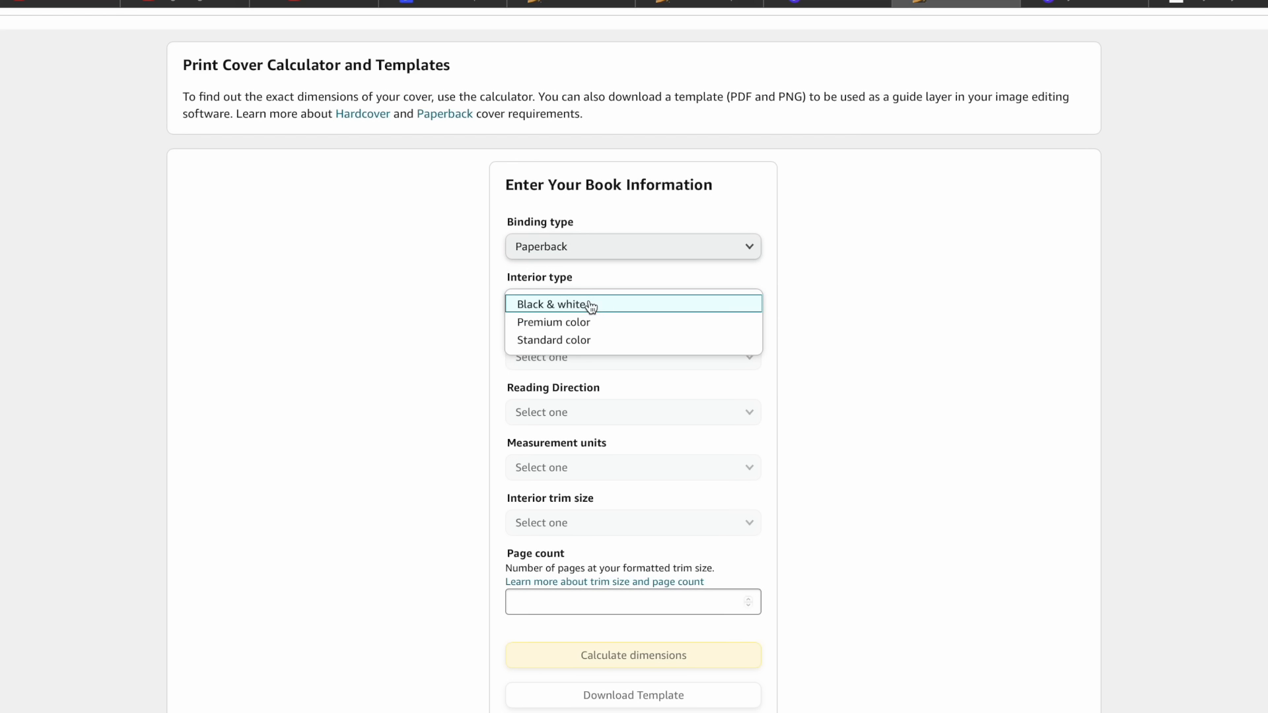
click(591, 311)
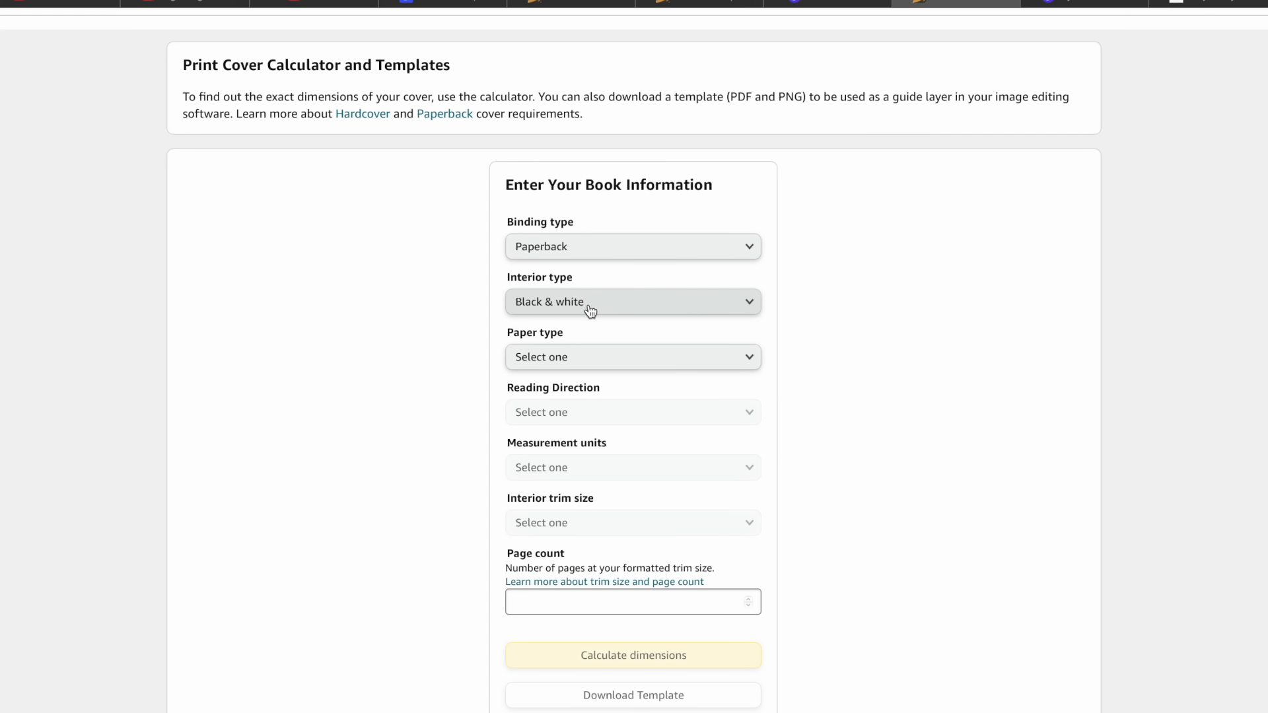
click(581, 357)
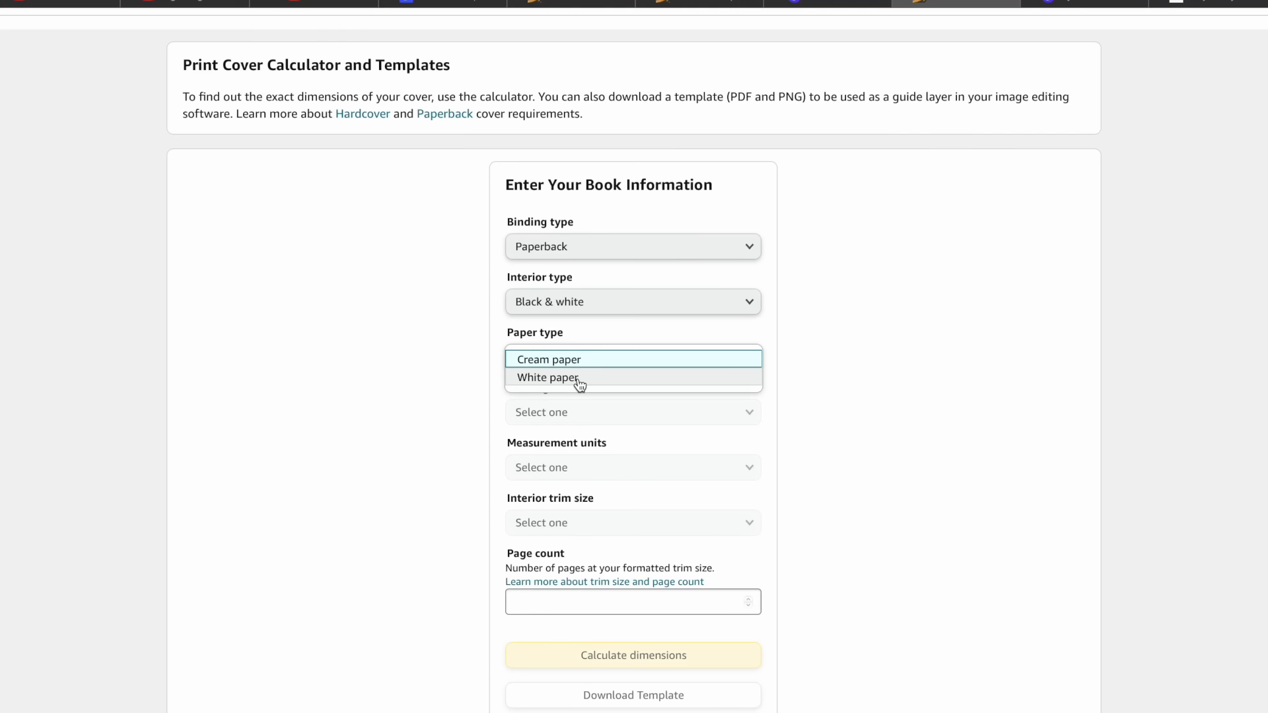
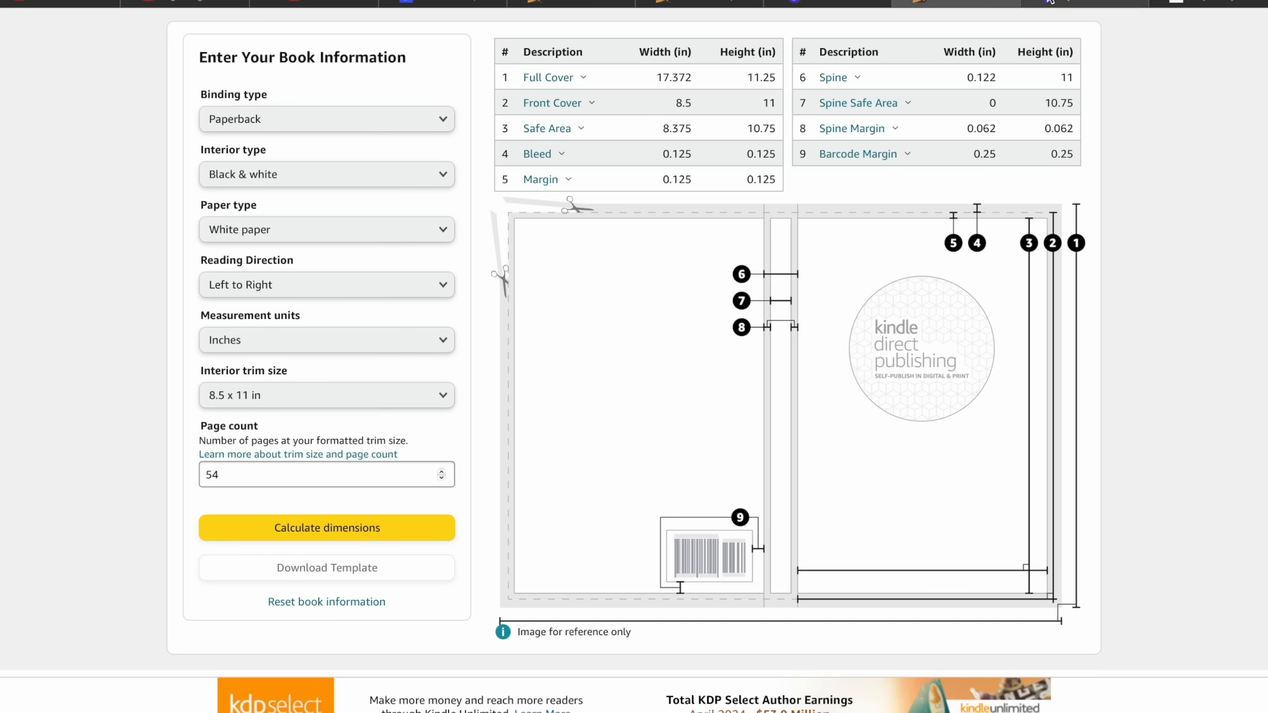
Switch to Canva and create a new custom design 17.372 x 11.25 in
click(847, 4)
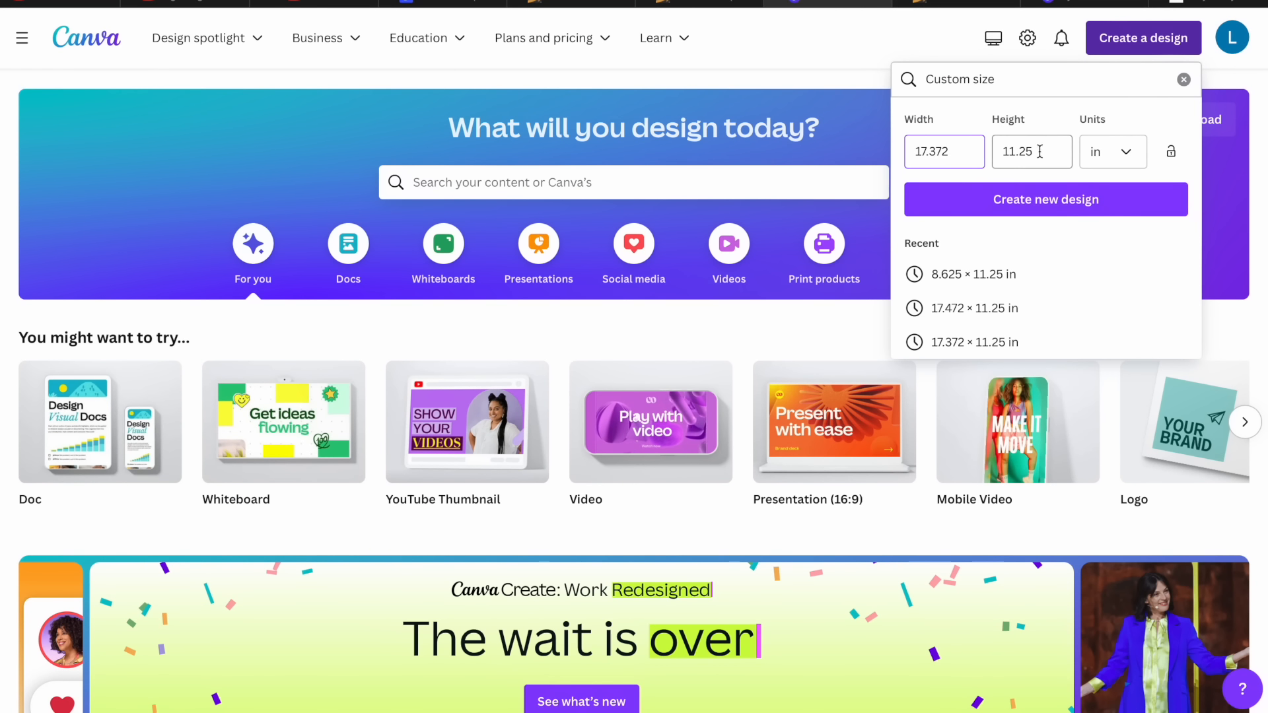
click(1051, 202)
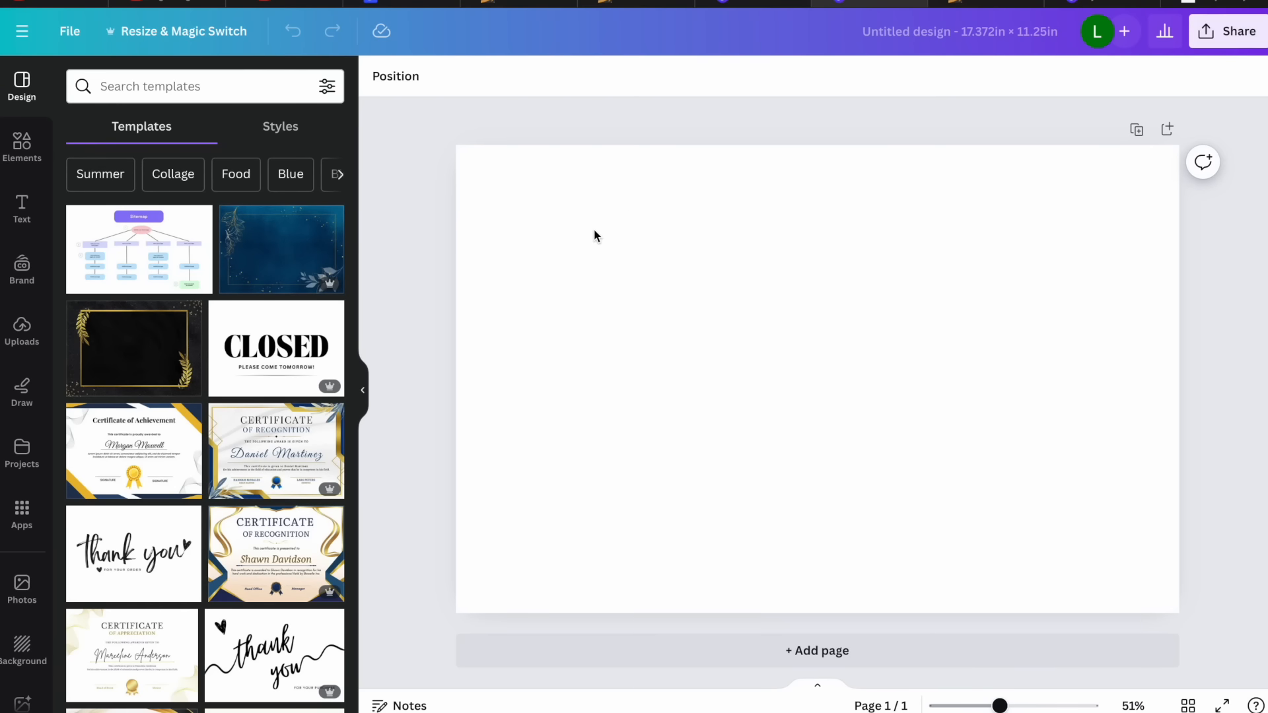
Paste the KDP paperback cover template image onto the blank page and enlarge it to fill the whole page
click(608, 223)
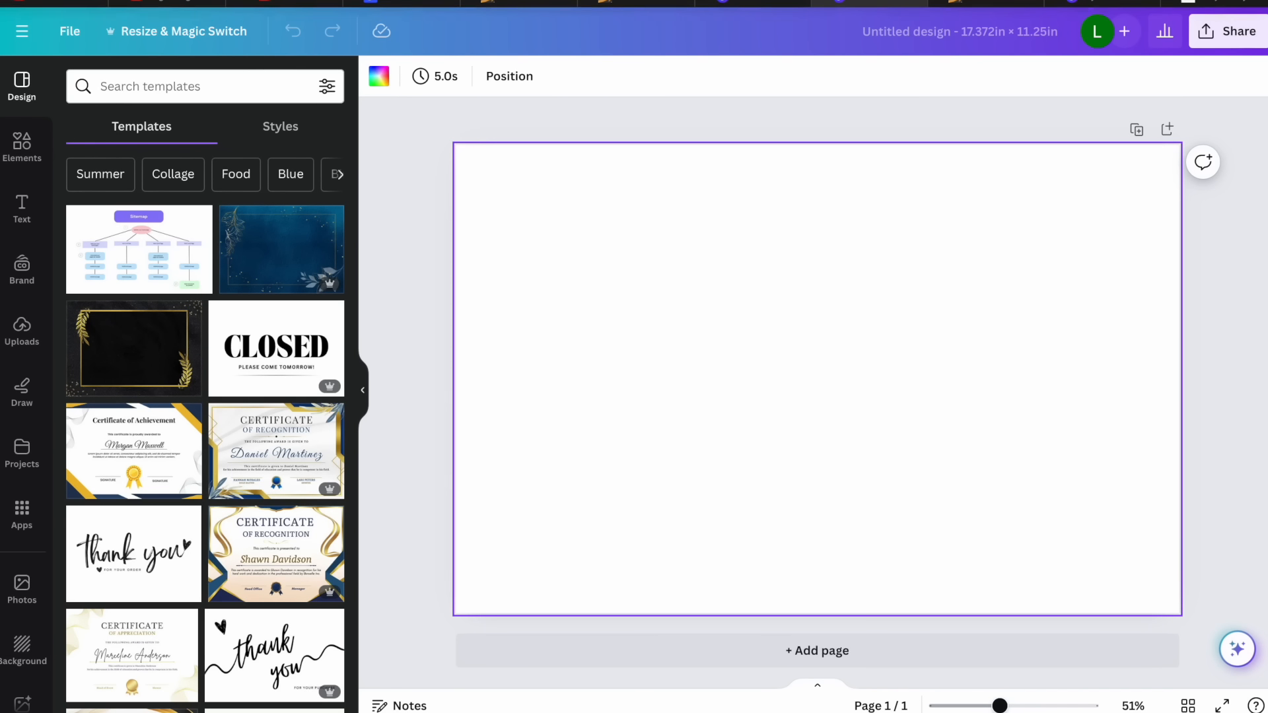
click(132, 0)
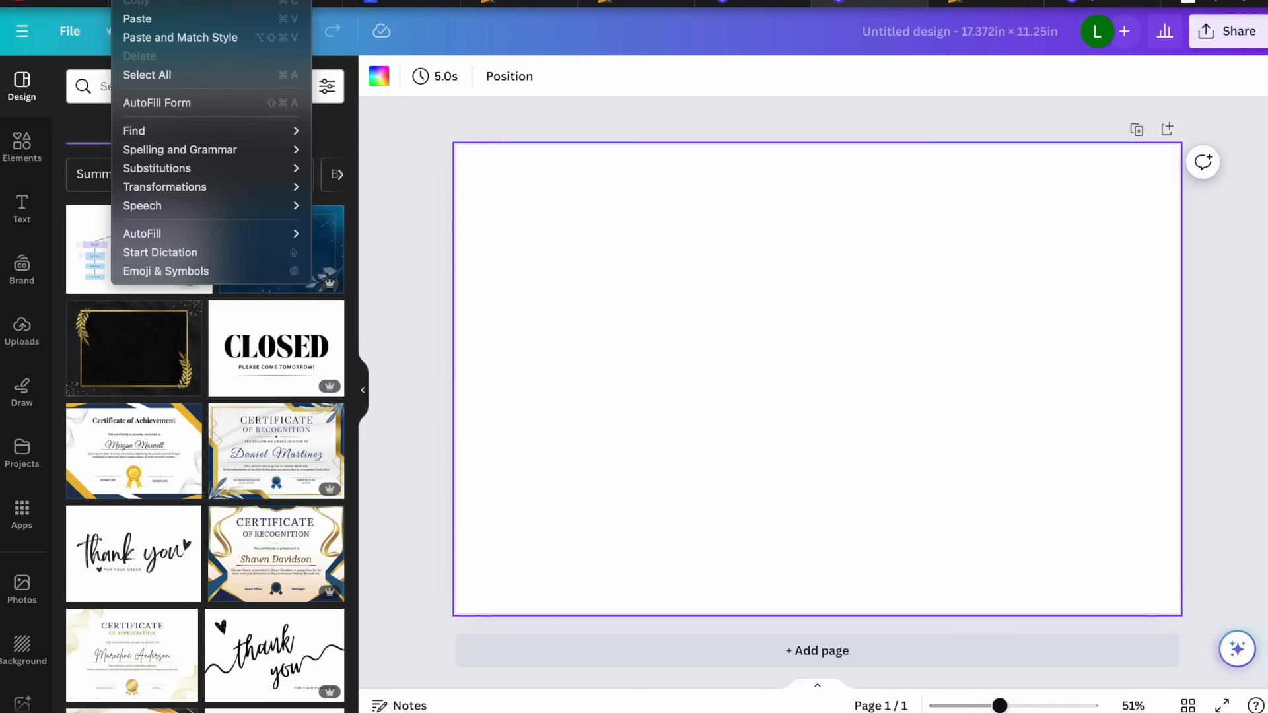
click(157, 20)
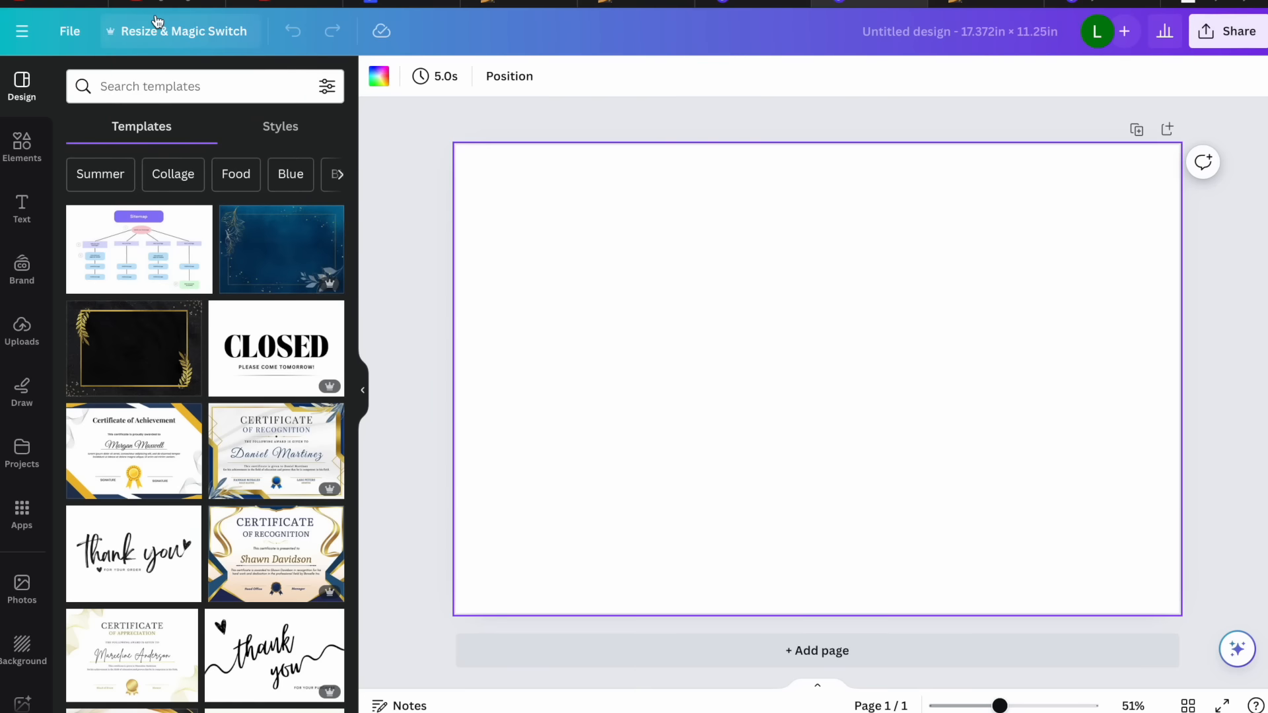
drag(719, 310, 629, 251)
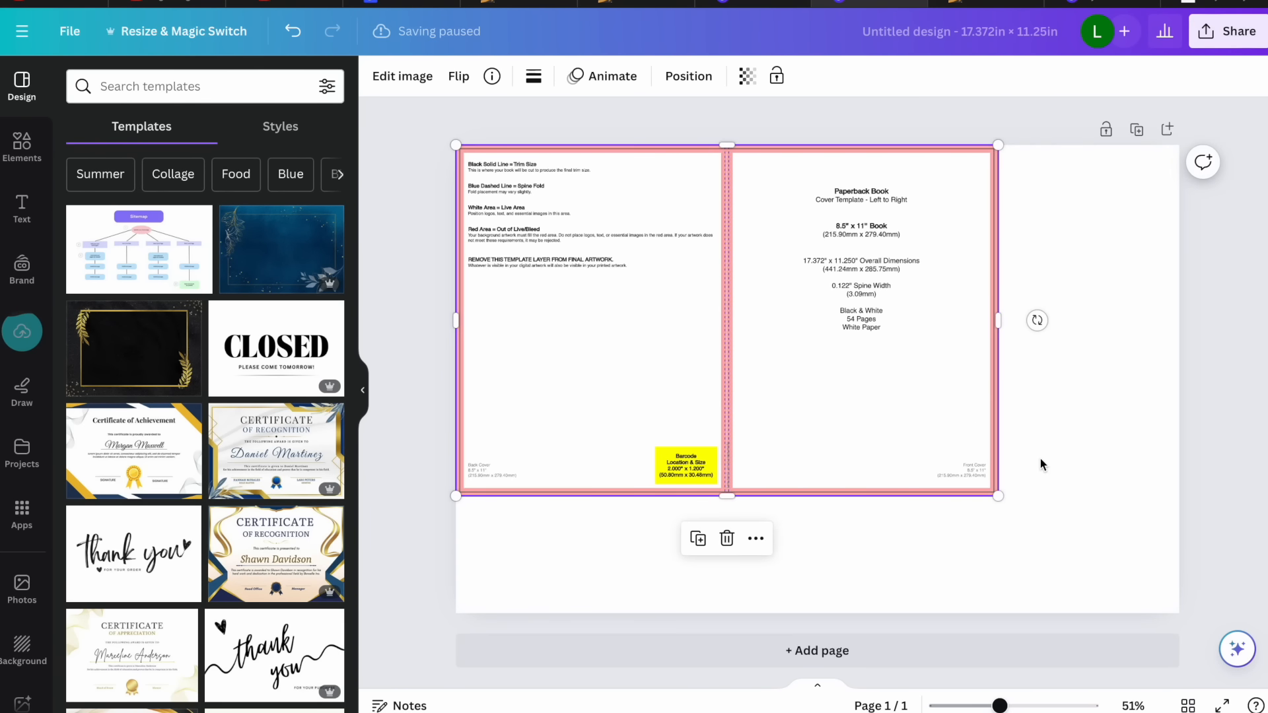
drag(1003, 495, 1179, 613)
click(1244, 487)
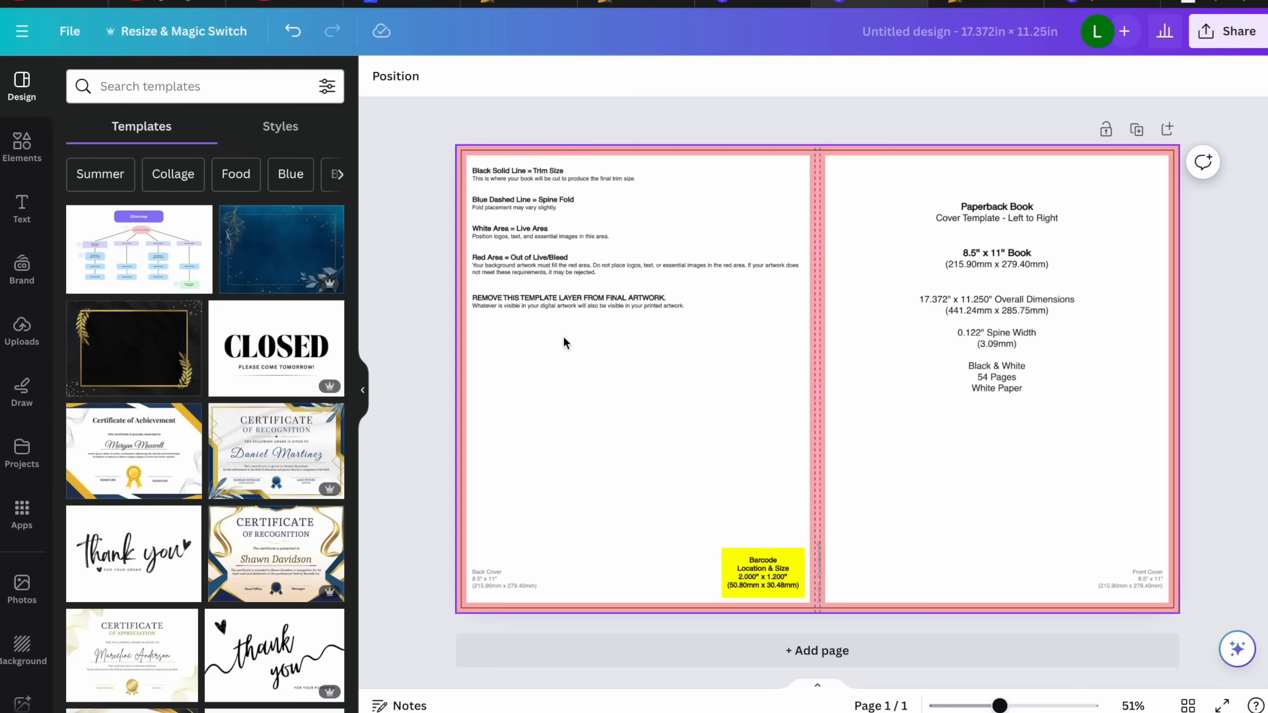
Add the recently used square shape and stretch it over the entire cover template
click(22, 145)
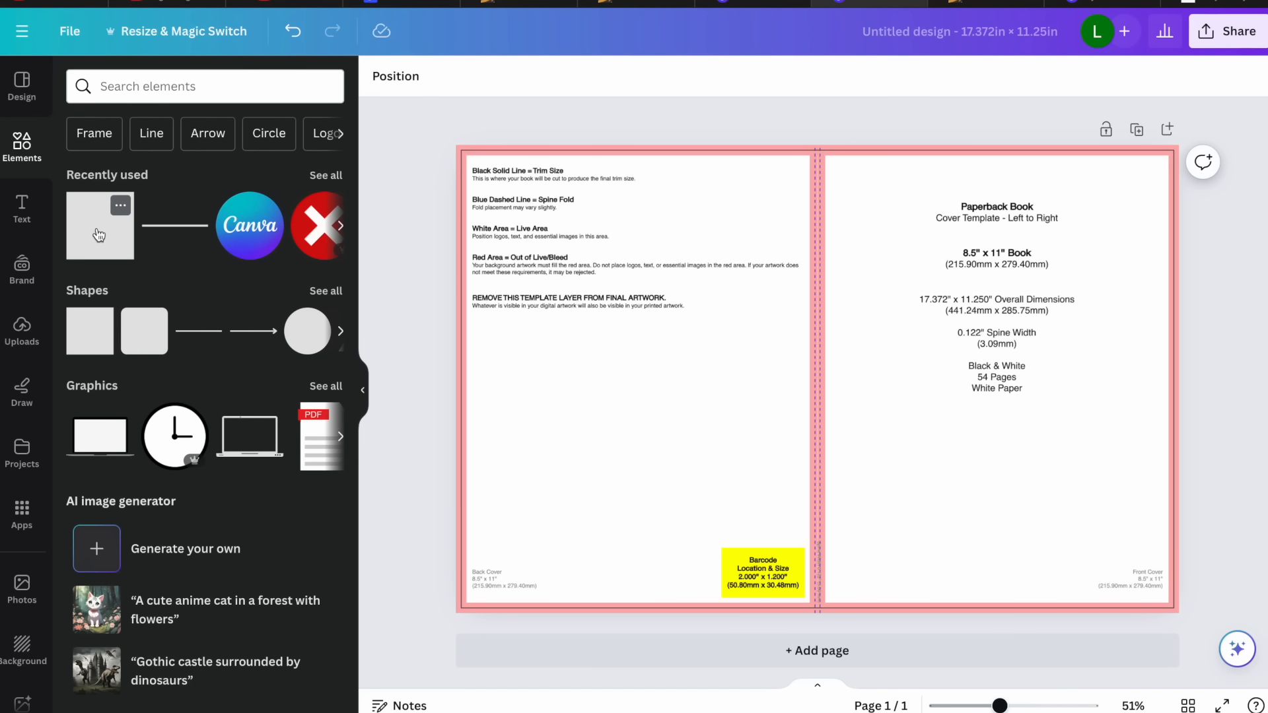
click(99, 236)
drag(822, 373, 530, 207)
drag(598, 287, 1180, 615)
Set the yellow shape's transparency to 66 and shorten it from above so it covers only the lower half of the cover
click(1208, 76)
drag(1161, 153, 1123, 154)
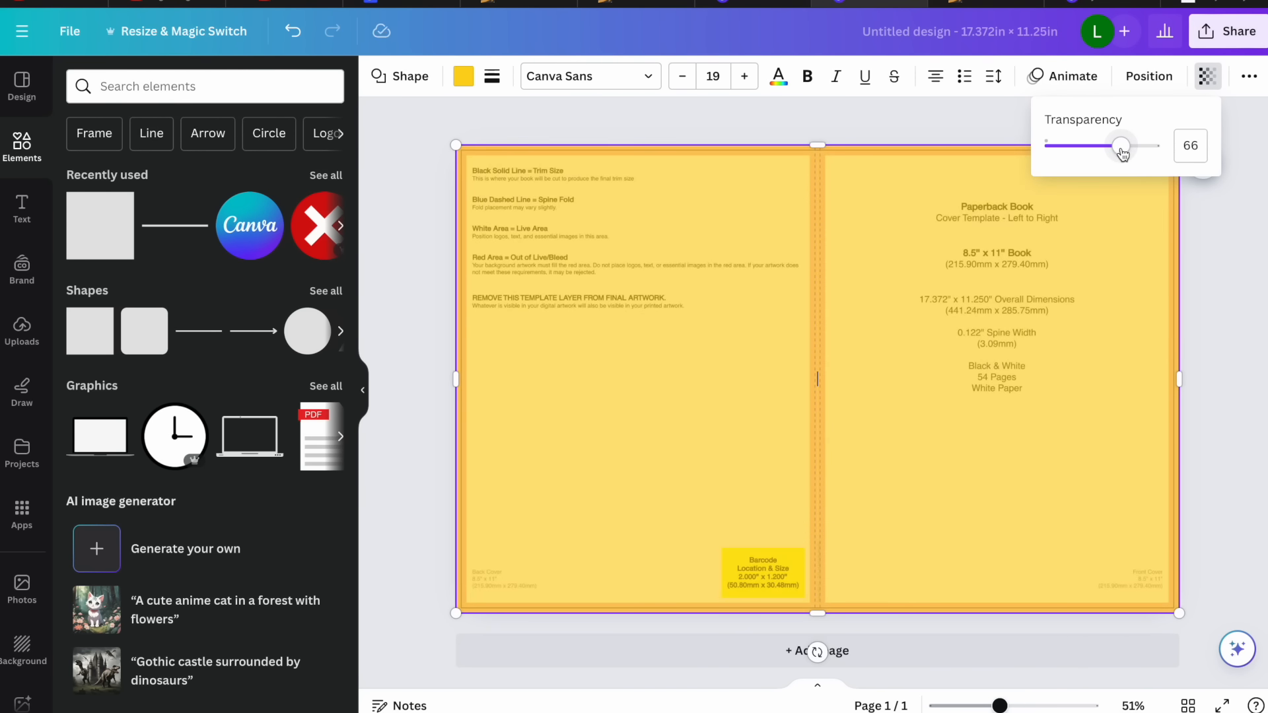
click(1232, 271)
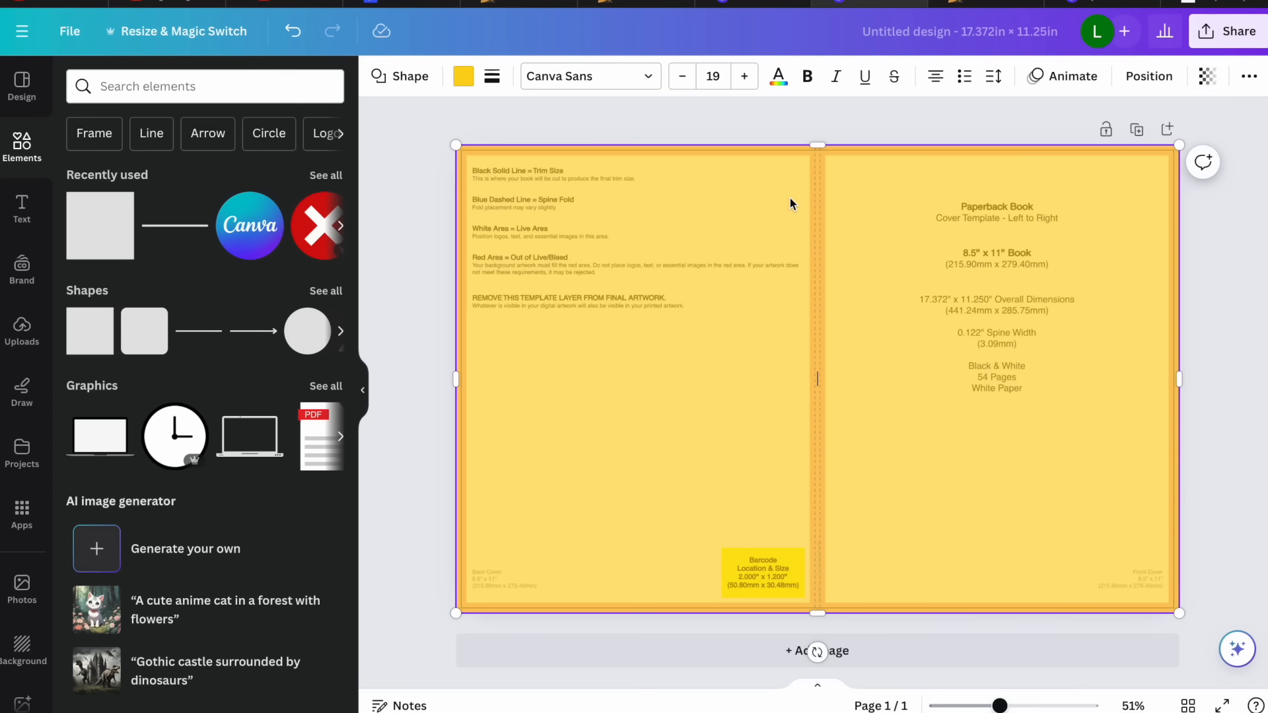
drag(822, 147, 829, 374)
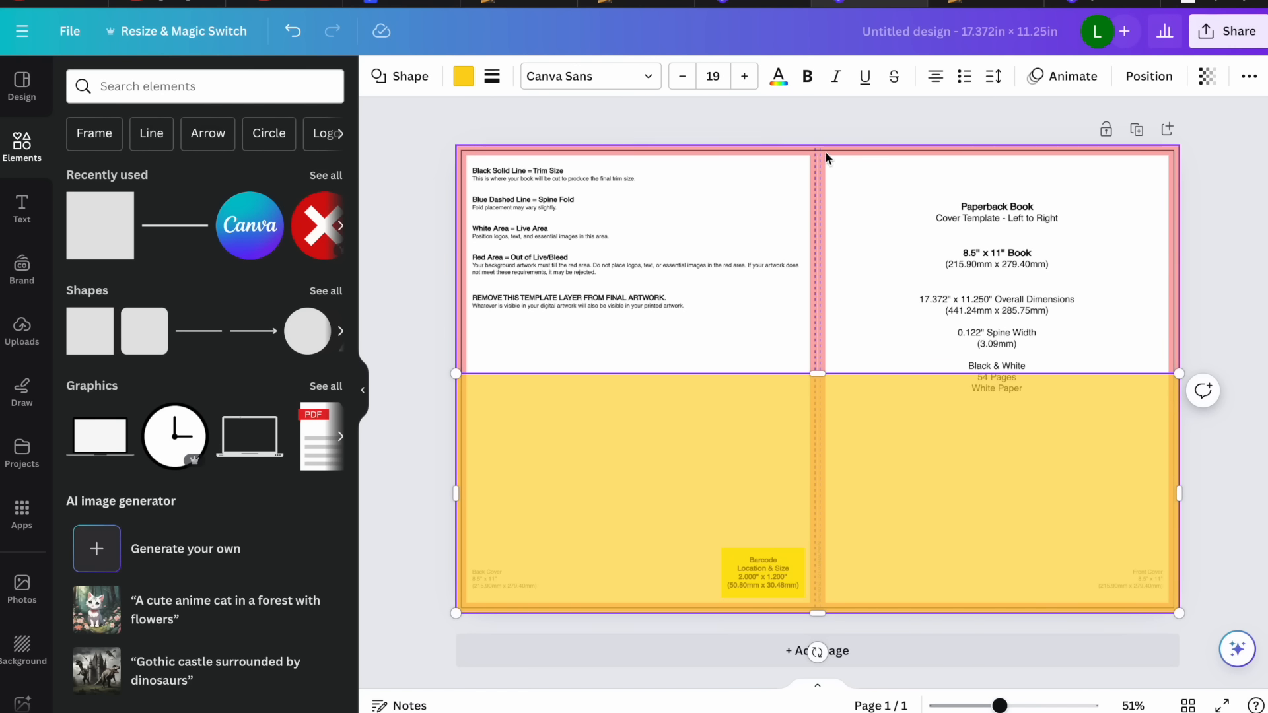
Stretch the yellow shape upward so it covers the entire cover template
scroll(825, 152, up, 5)
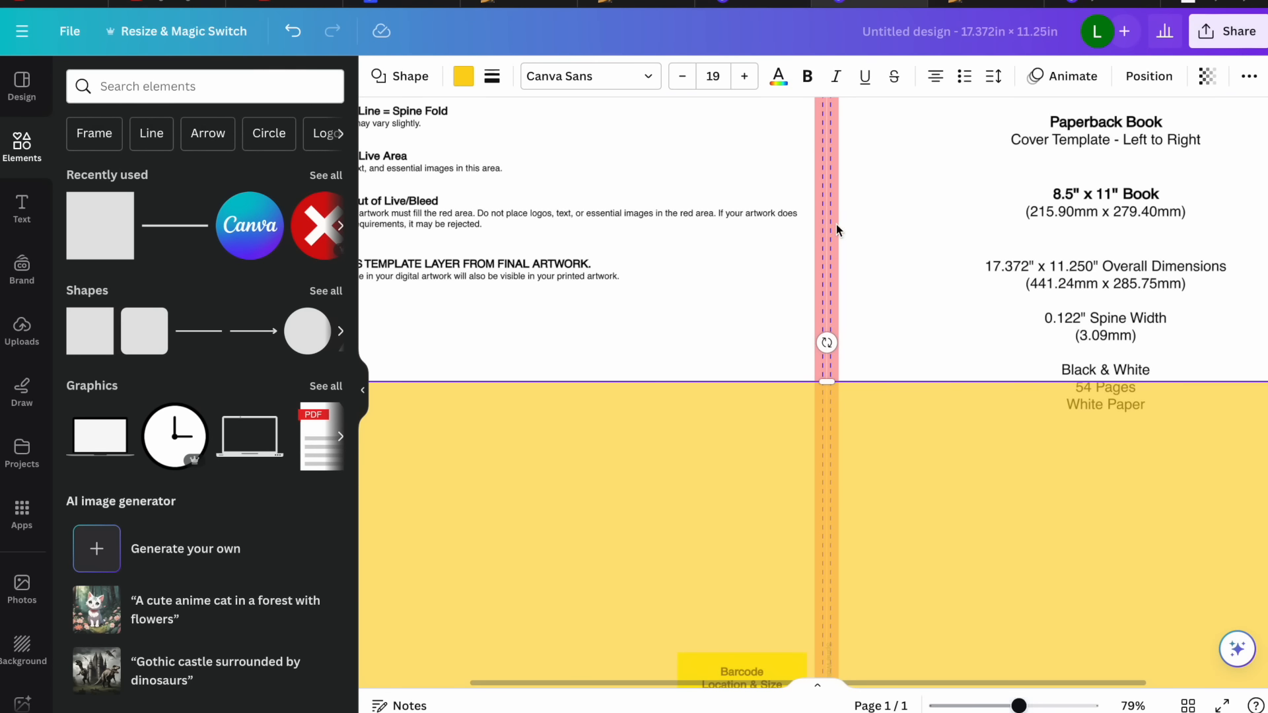
scroll(814, 257, up, 4)
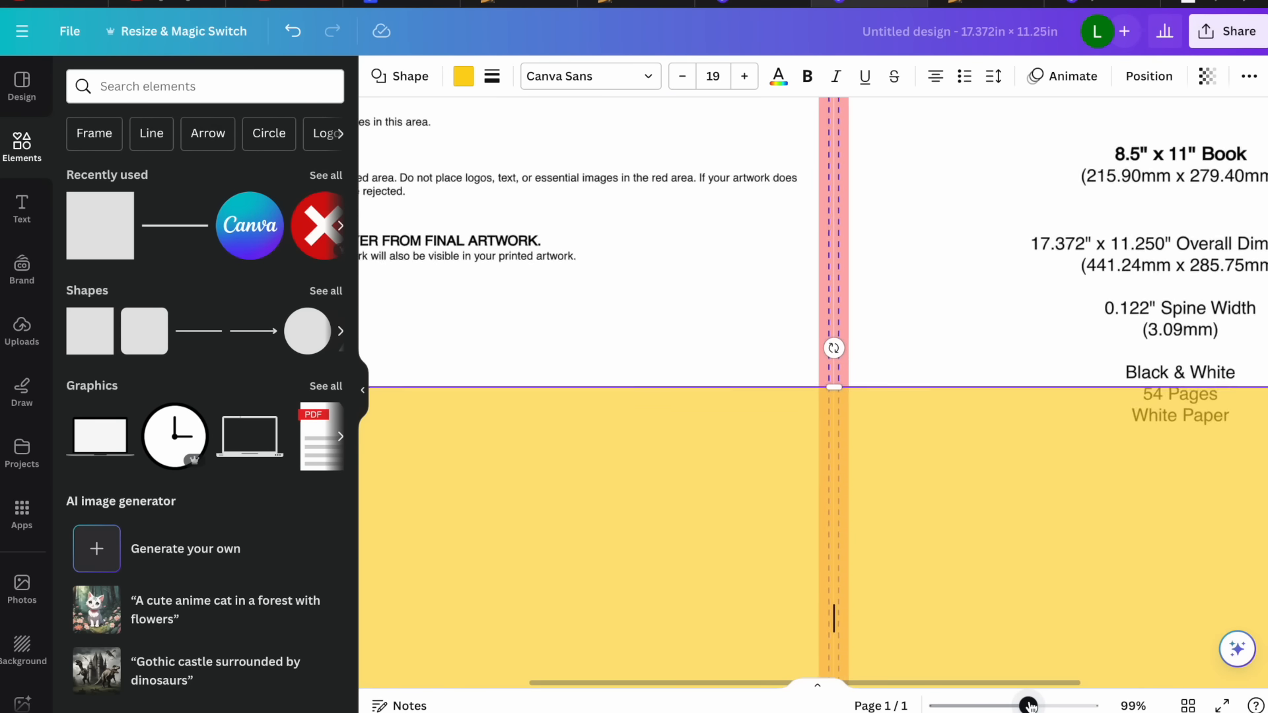
scroll(814, 258, down, 5)
drag(823, 380, 842, 122)
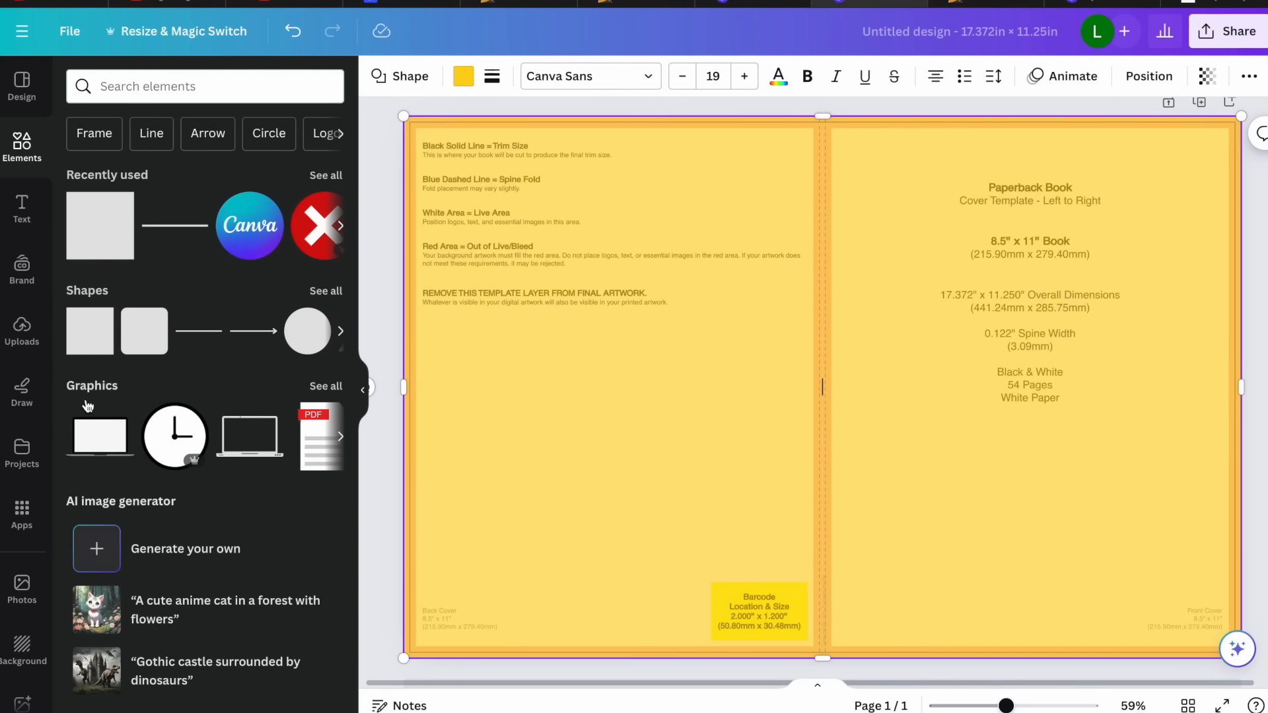
Generate Magic Media images of a clip art fairy tale mermaid for kids: dark skin tone, very dark full hair, teal, blue and green tail, flowers, white background
scroll(33, 541, down, 3)
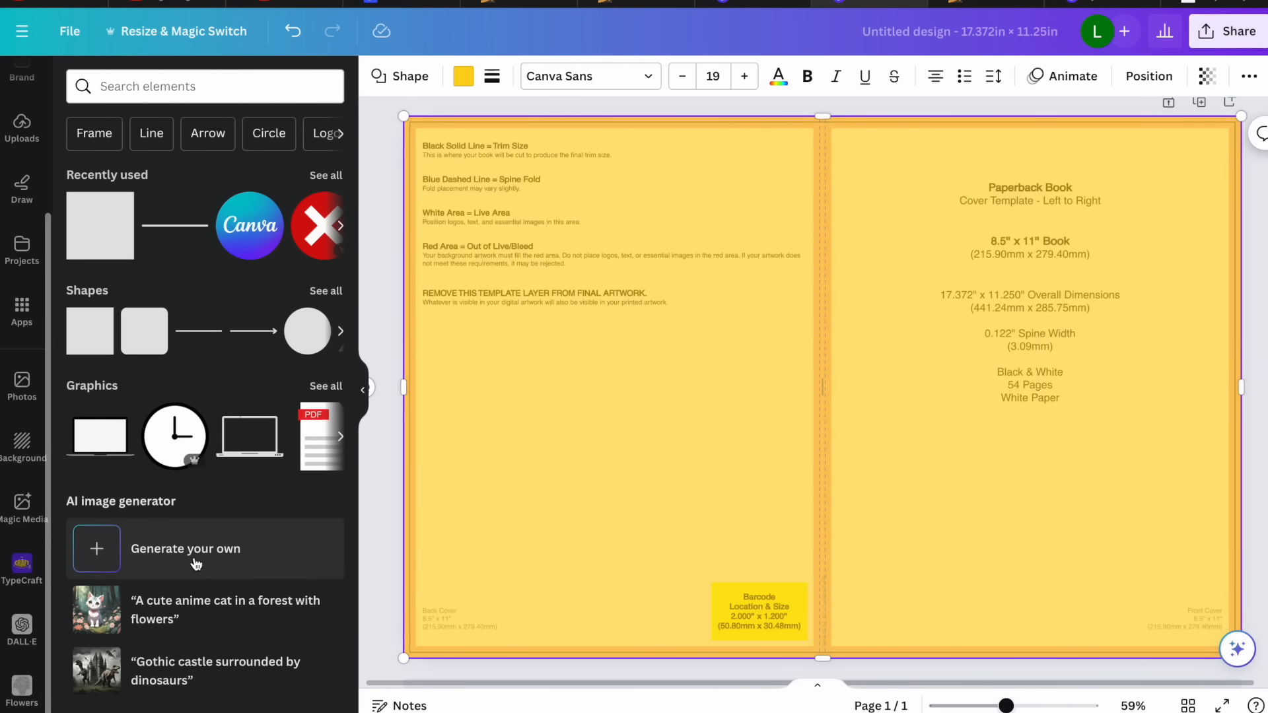
click(195, 564)
click(242, 223)
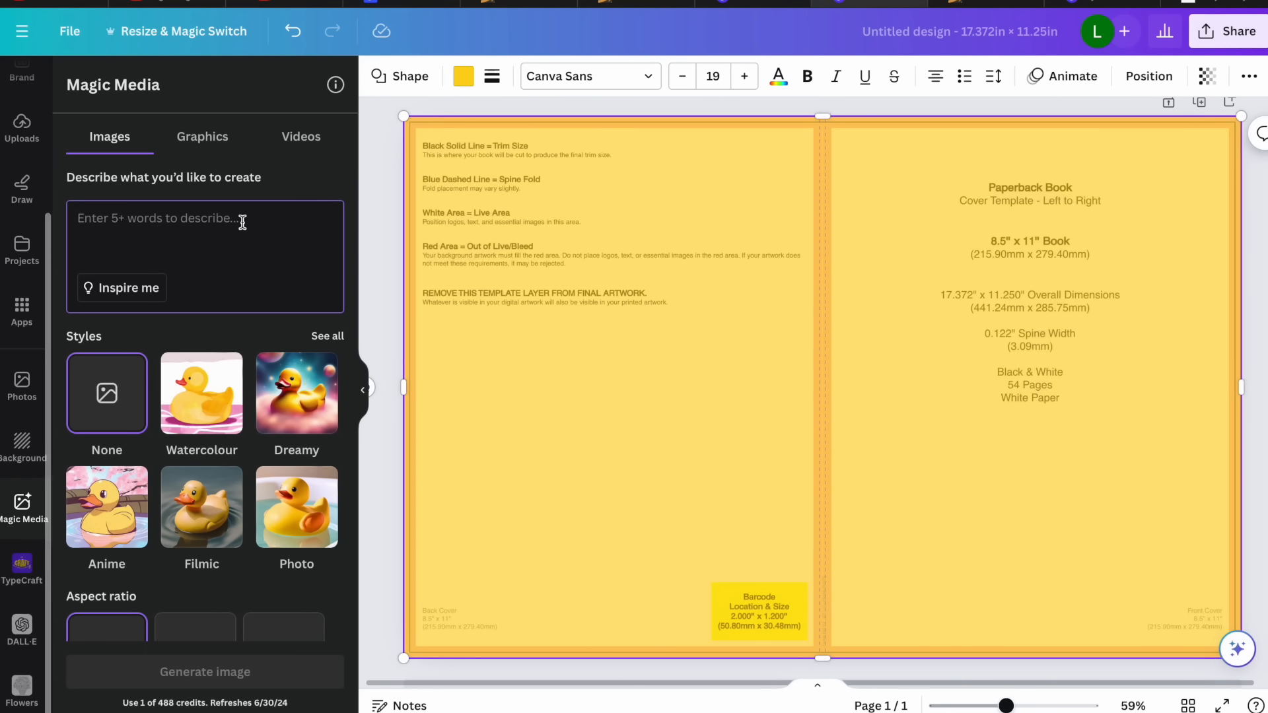
text(clip art fairy tale mermaid with dark skin tone, very dark full hair with a teal, blue and green tail, on a white background. surrounded by flowers and fist, for kids)
scroll(207, 261, down, 1)
scroll(207, 261, up, 1)
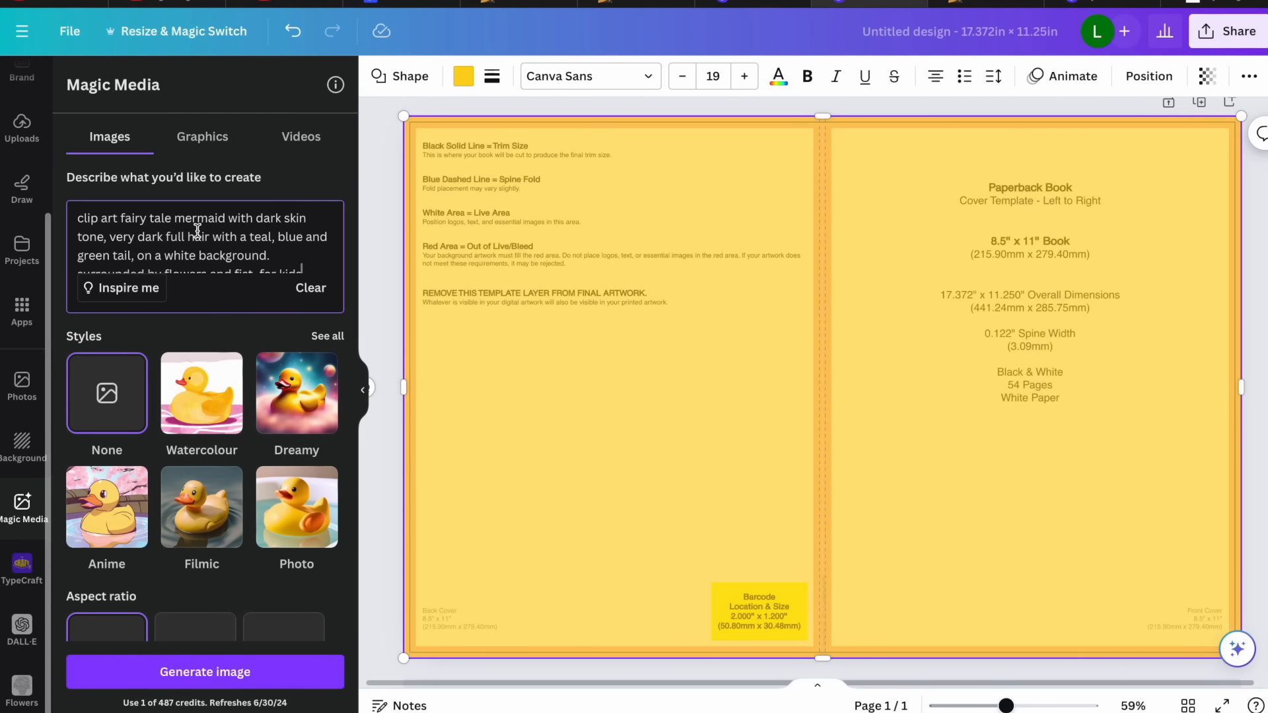
scroll(197, 232, down, 1)
scroll(197, 232, up, 1)
key(Return)
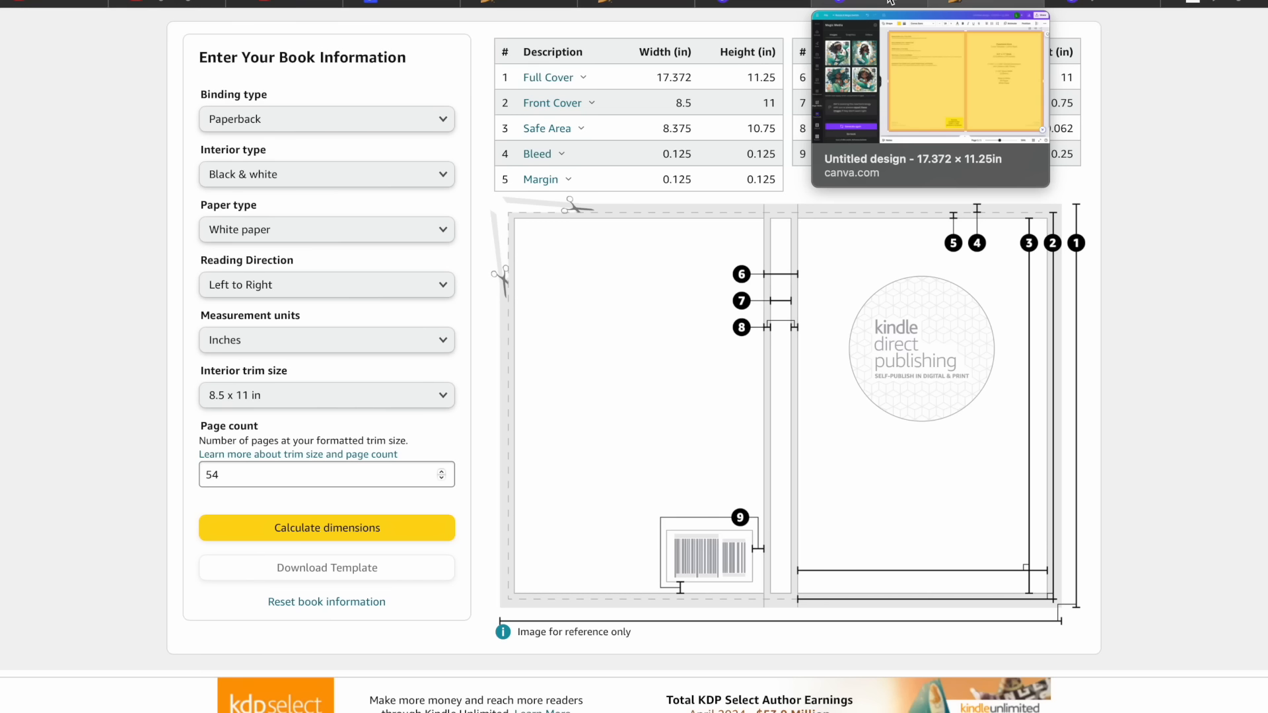
Add the first generated mermaid image to the cover, then enlarge and crop it to fill the front cover from the spine outward
click(866, 4)
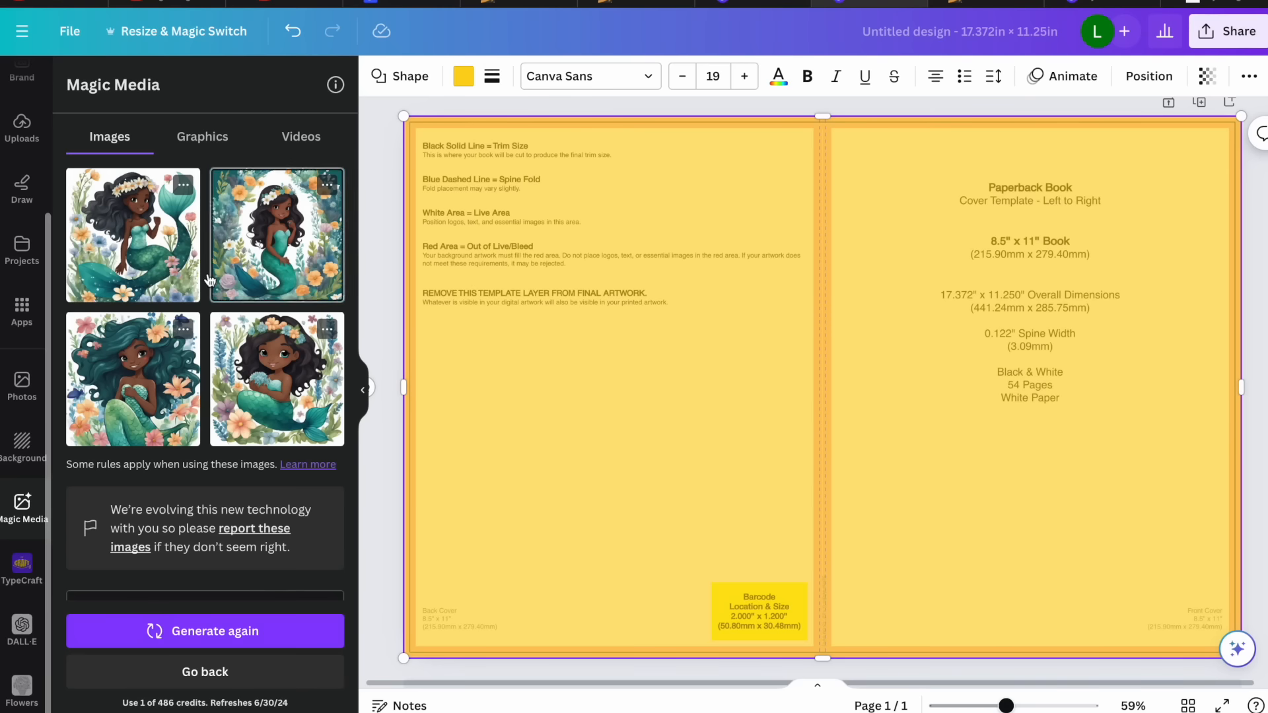
click(132, 234)
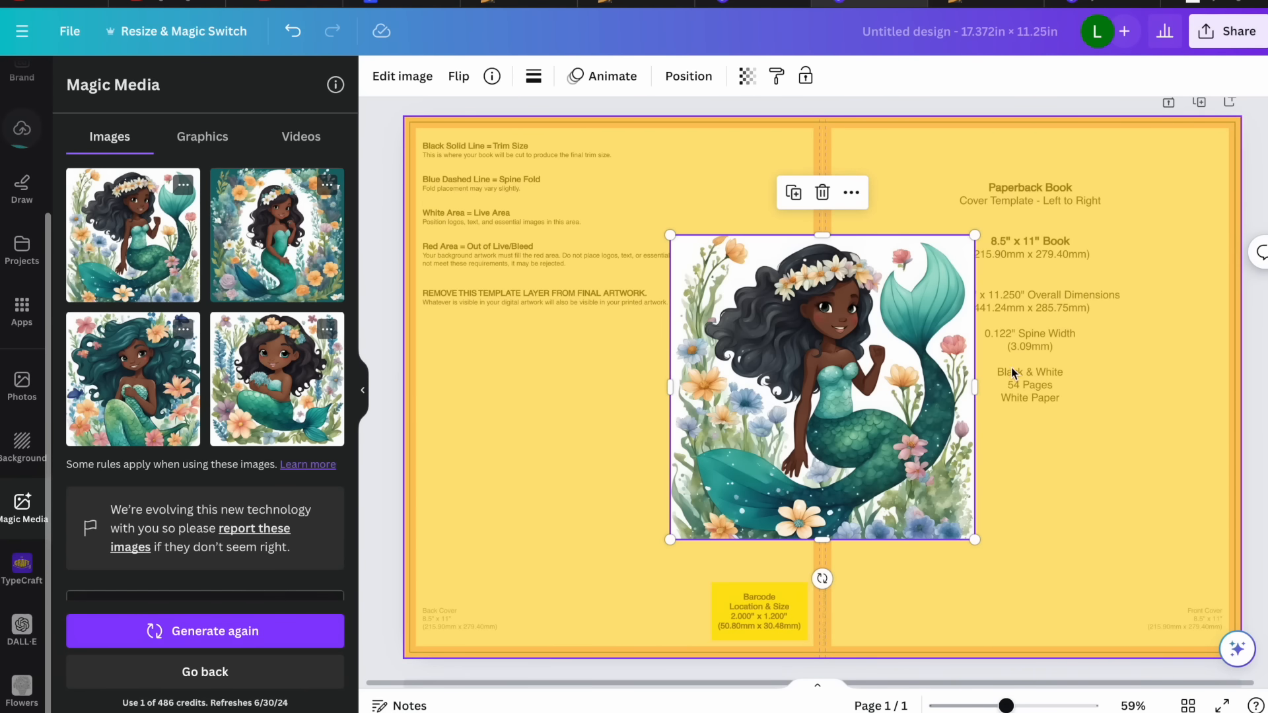
drag(855, 368, 1022, 246)
drag(1135, 422, 1210, 704)
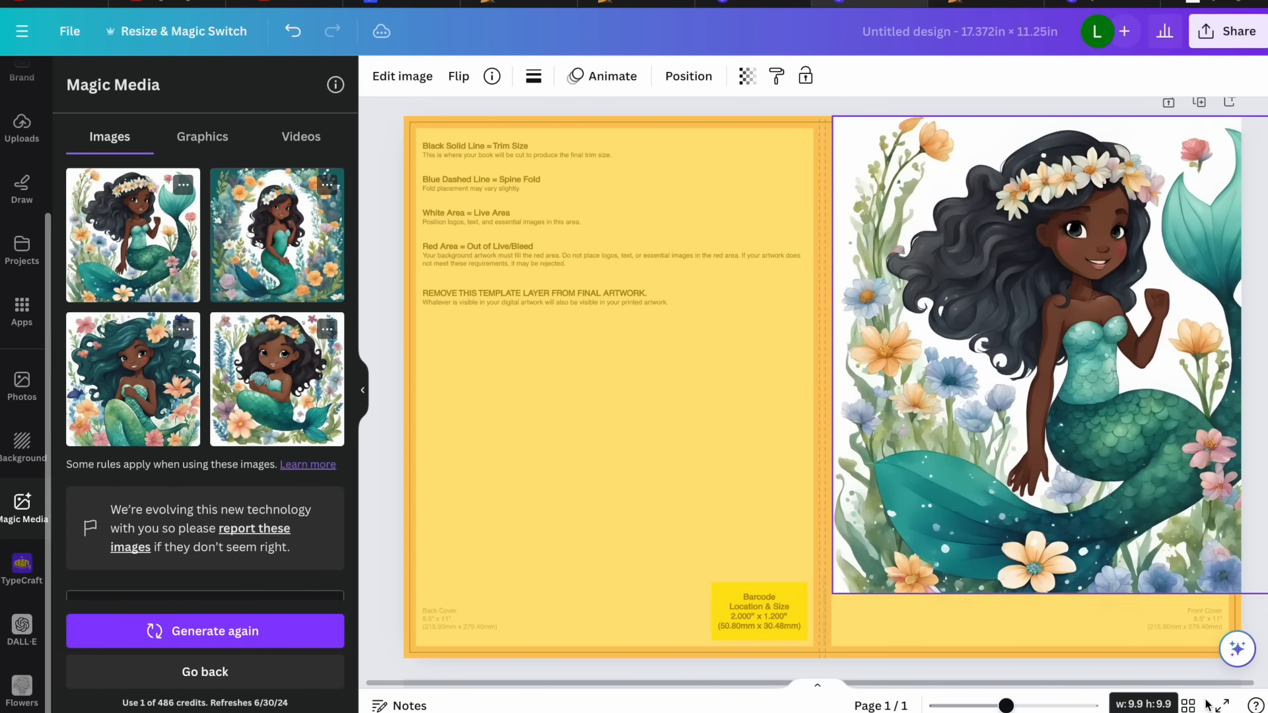
drag(1118, 455, 1073, 487)
drag(787, 389, 829, 388)
drag(942, 325, 938, 295)
drag(1047, 595, 1050, 661)
Remove the background from the mermaid image on the front cover
click(402, 76)
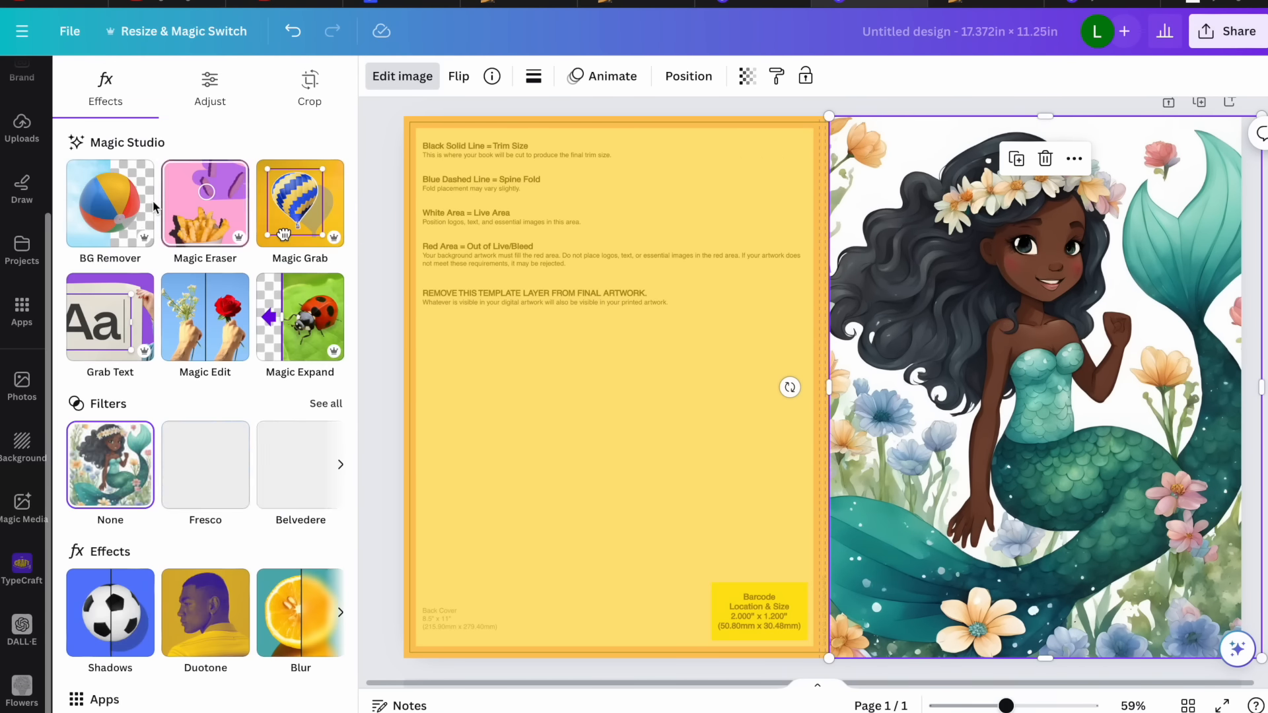
click(107, 203)
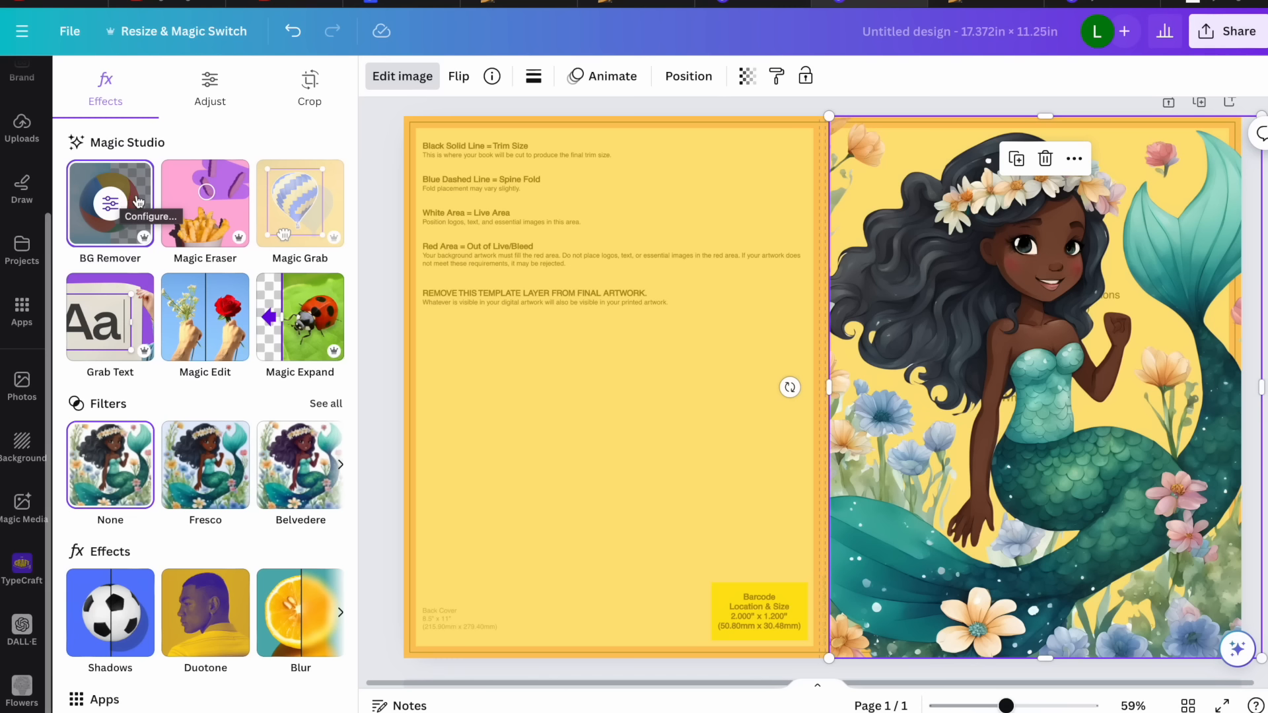
click(945, 100)
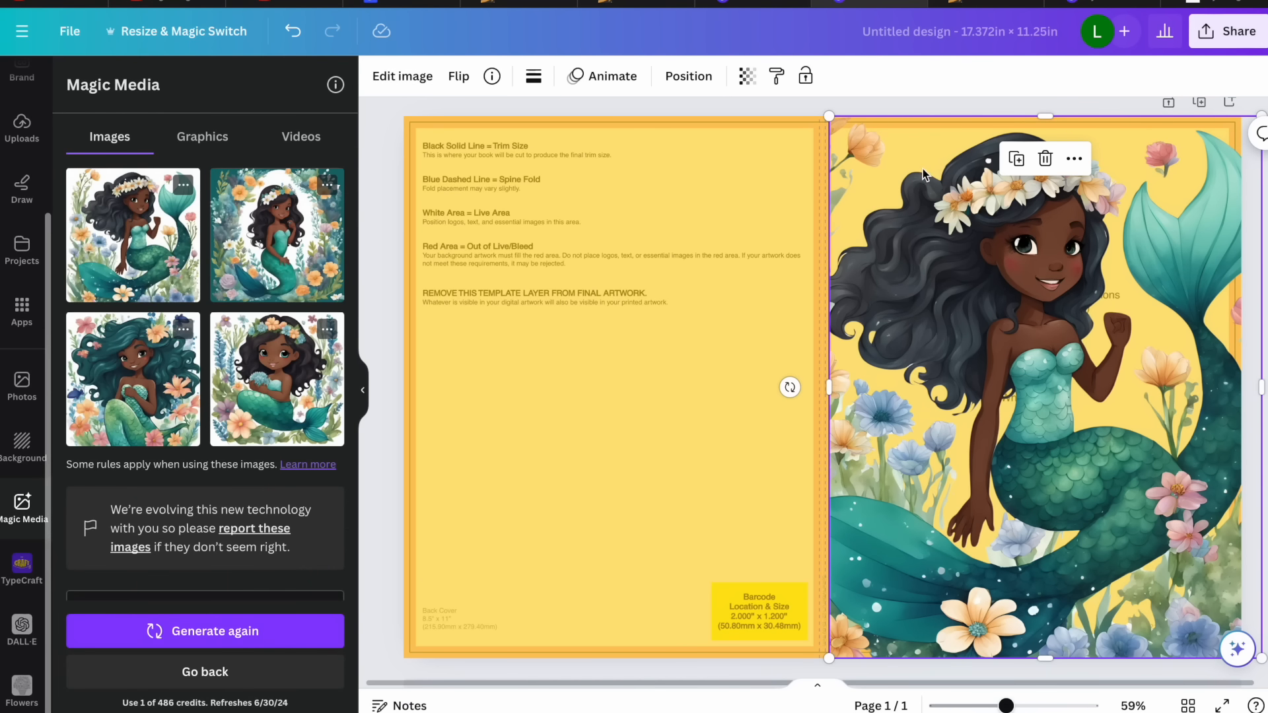
Add a heading to the cover and set its font to Sergio Trendy, found by searching the fonts for bold
click(21, 207)
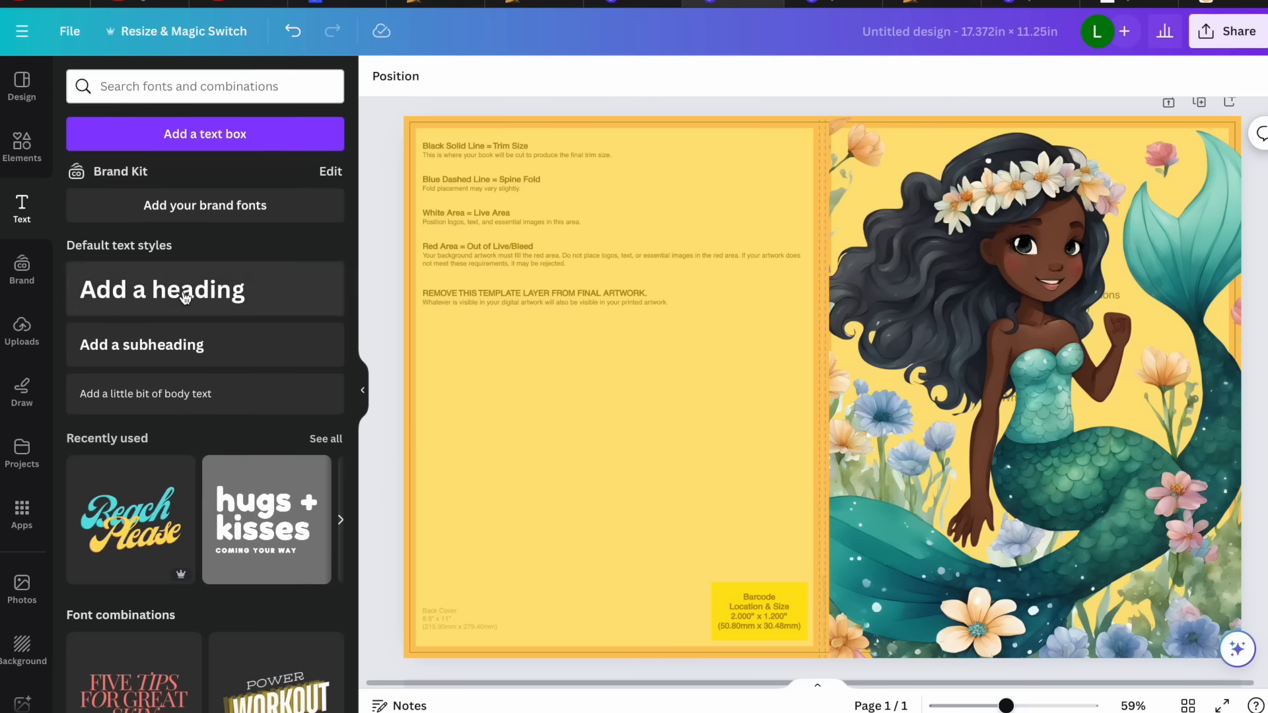
click(185, 299)
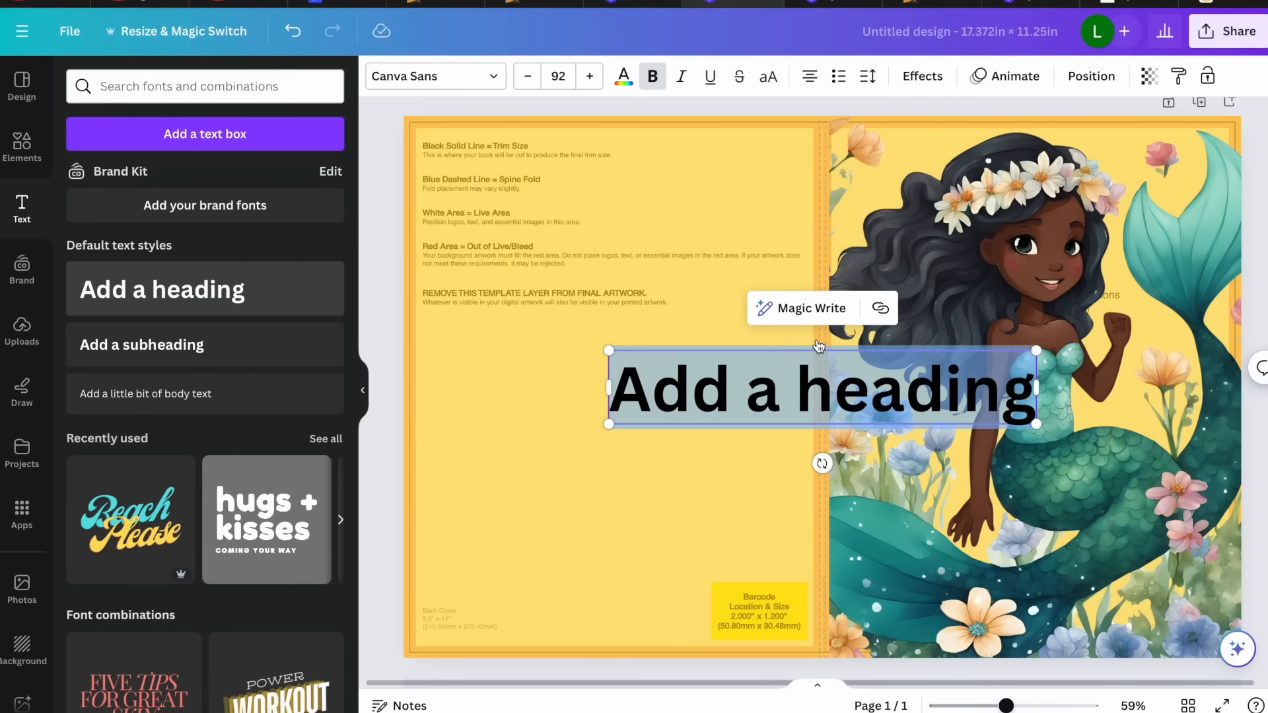
click(466, 77)
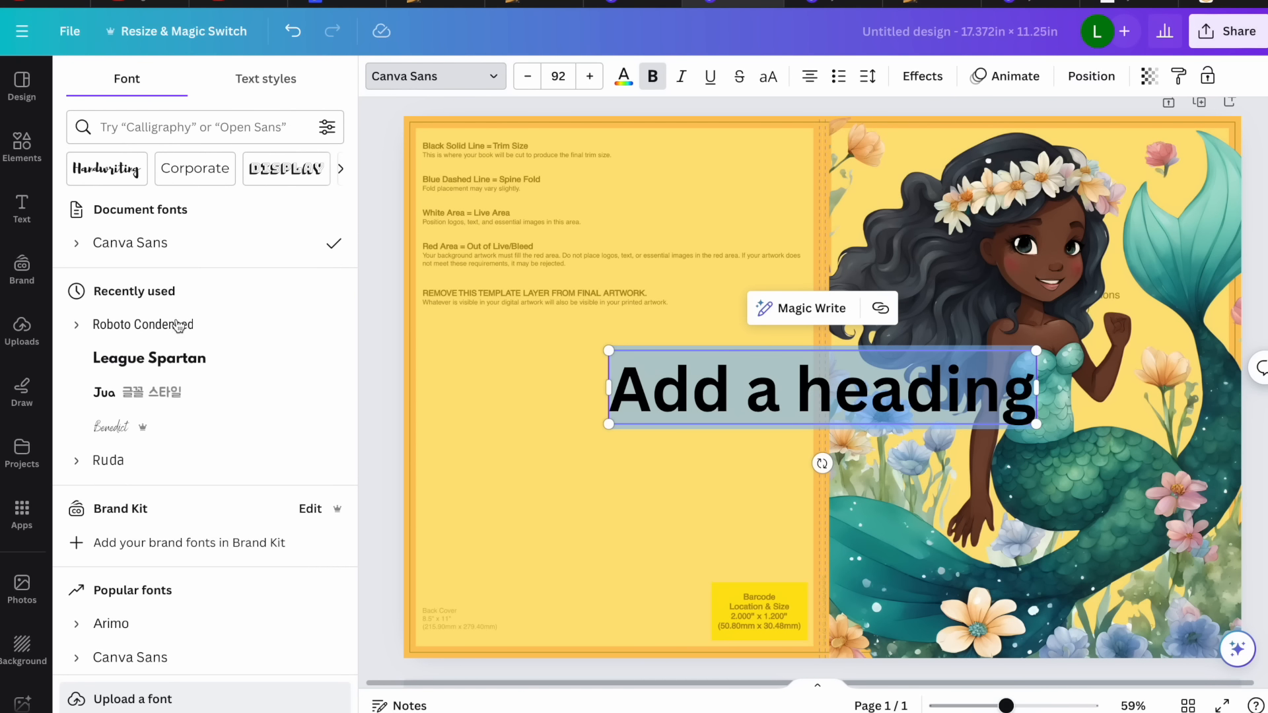
click(193, 127)
text(bold)
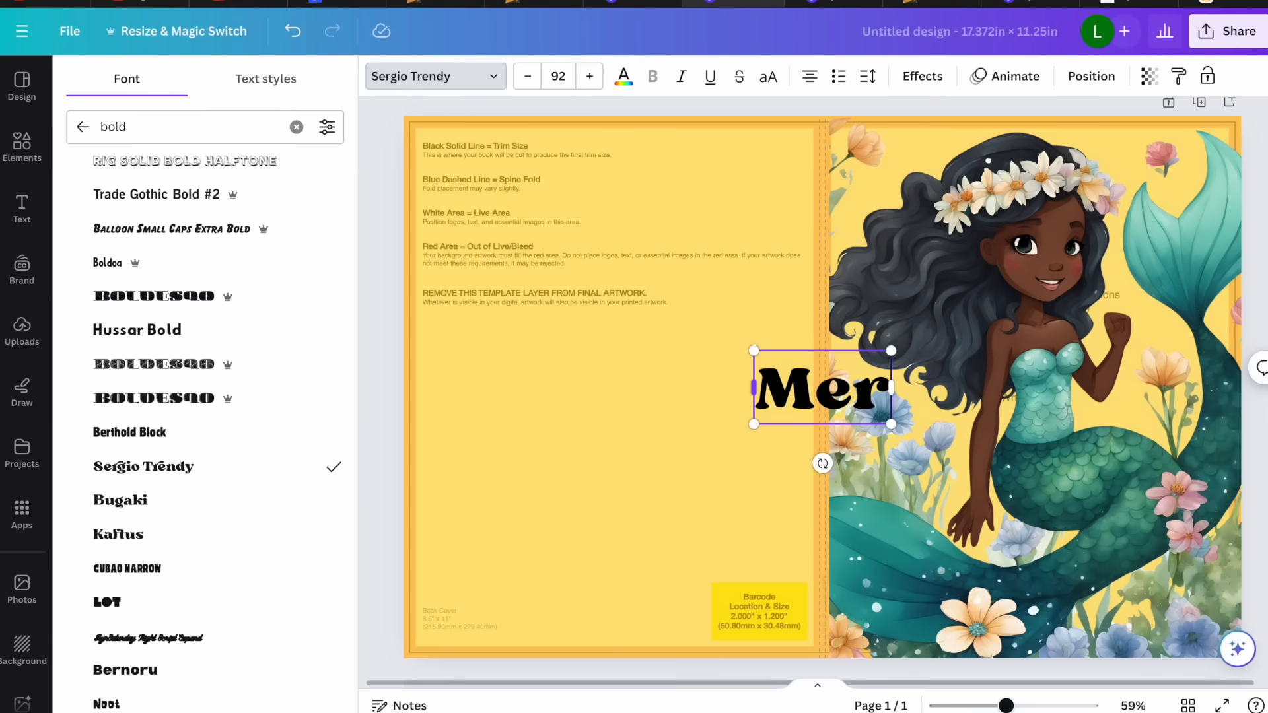
Complete the heading text as "Mermaid Coloring Book"
text(maid)
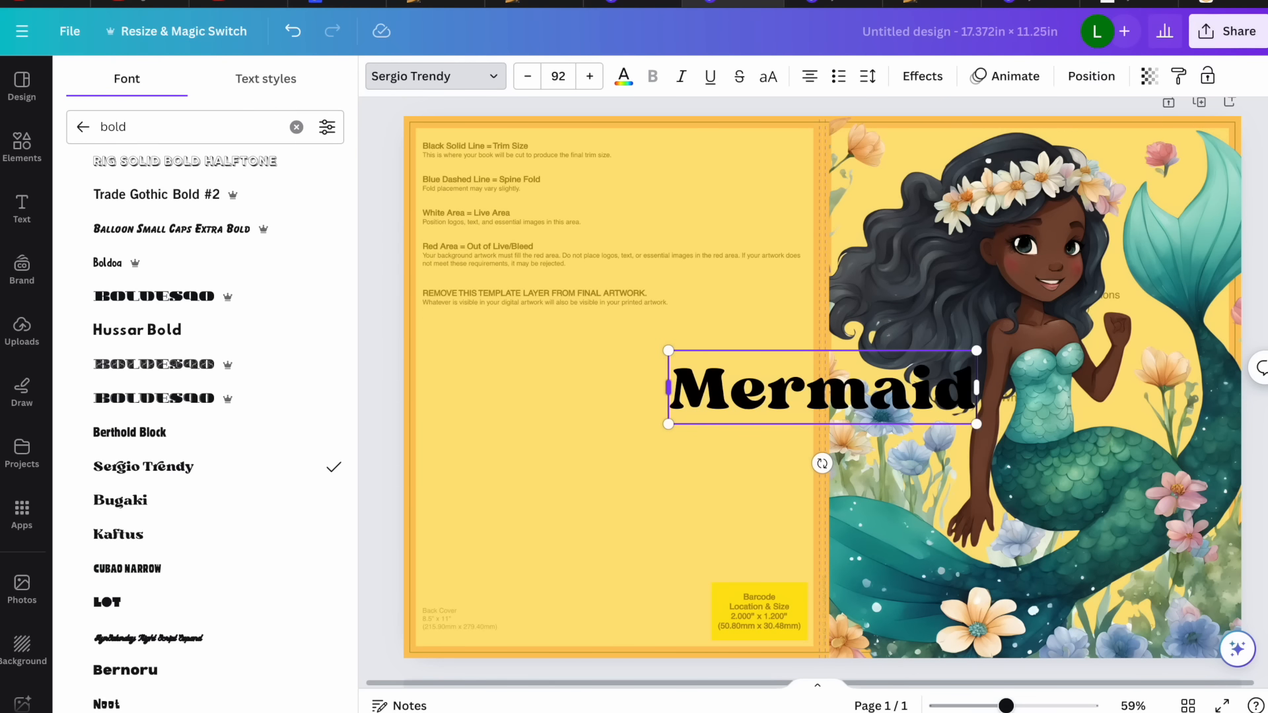
text( Coloring N)
key(BackSpace)
text(Bool)
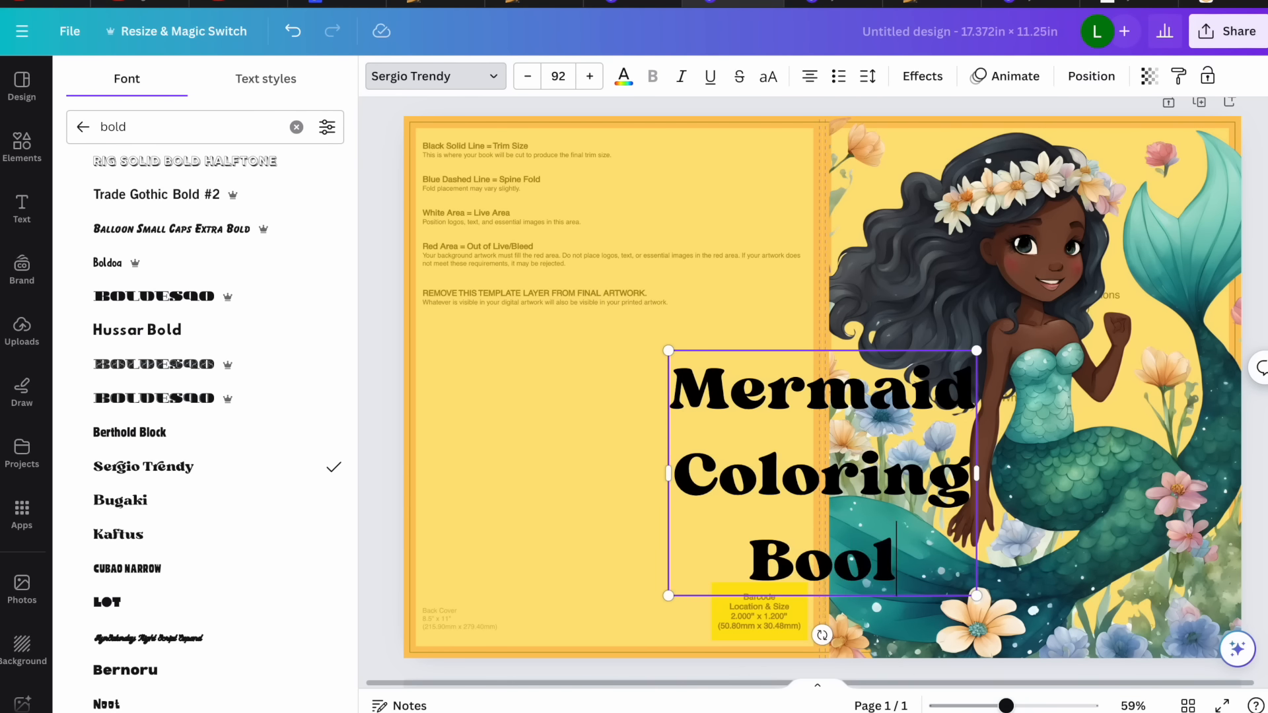
key(BackSpace)
text(k)
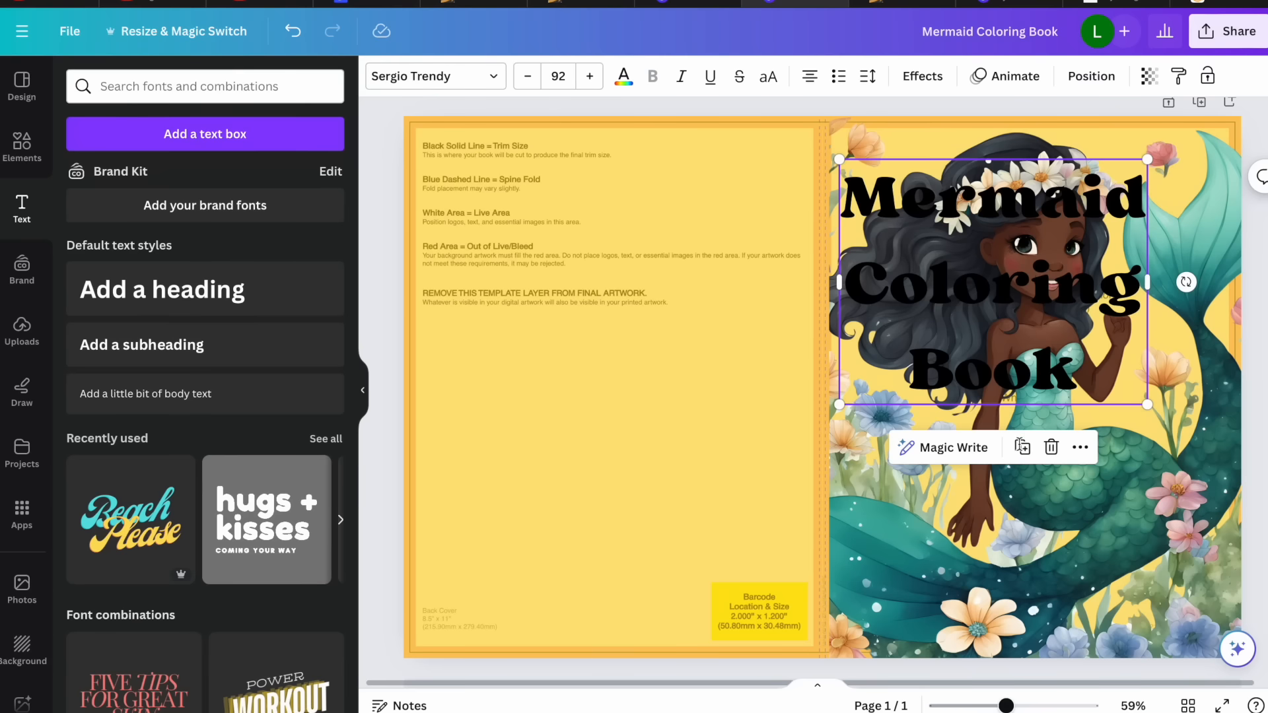
Duplicate the title, place the copy on the lower part of the front cover and delete the word "Mermaid" from it
click(1022, 447)
drag(884, 343, 1010, 532)
double_click(879, 528)
double_click(975, 447)
key(BackSpace)
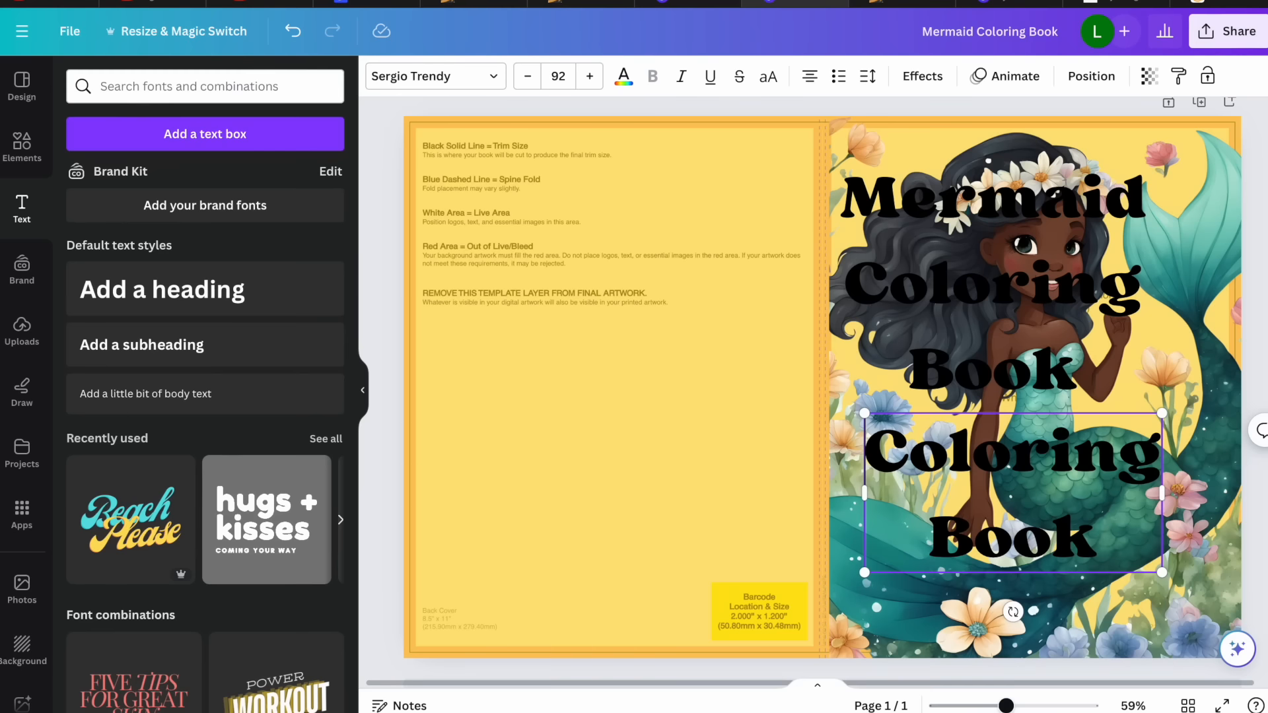
Delete "Coloring Book" from the original title so it reads only "Mermaid"
click(960, 266)
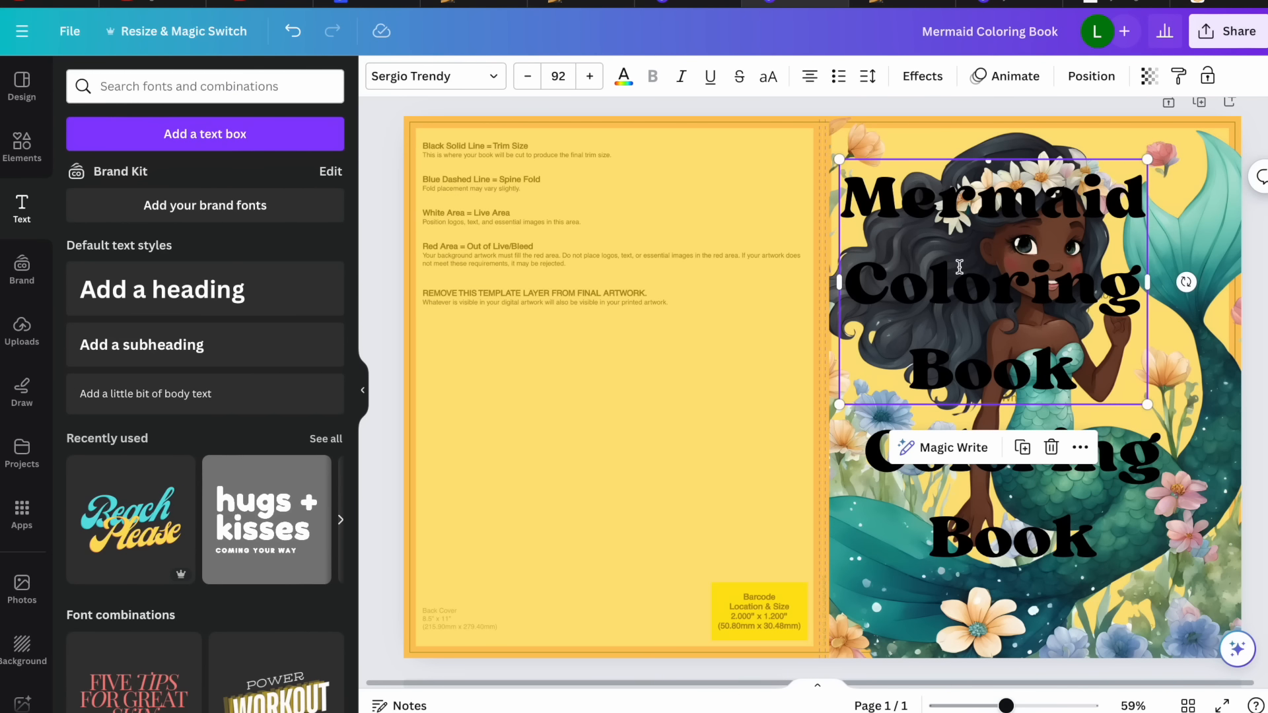
click(853, 271)
drag(853, 271, 1078, 376)
key(BackSpace)
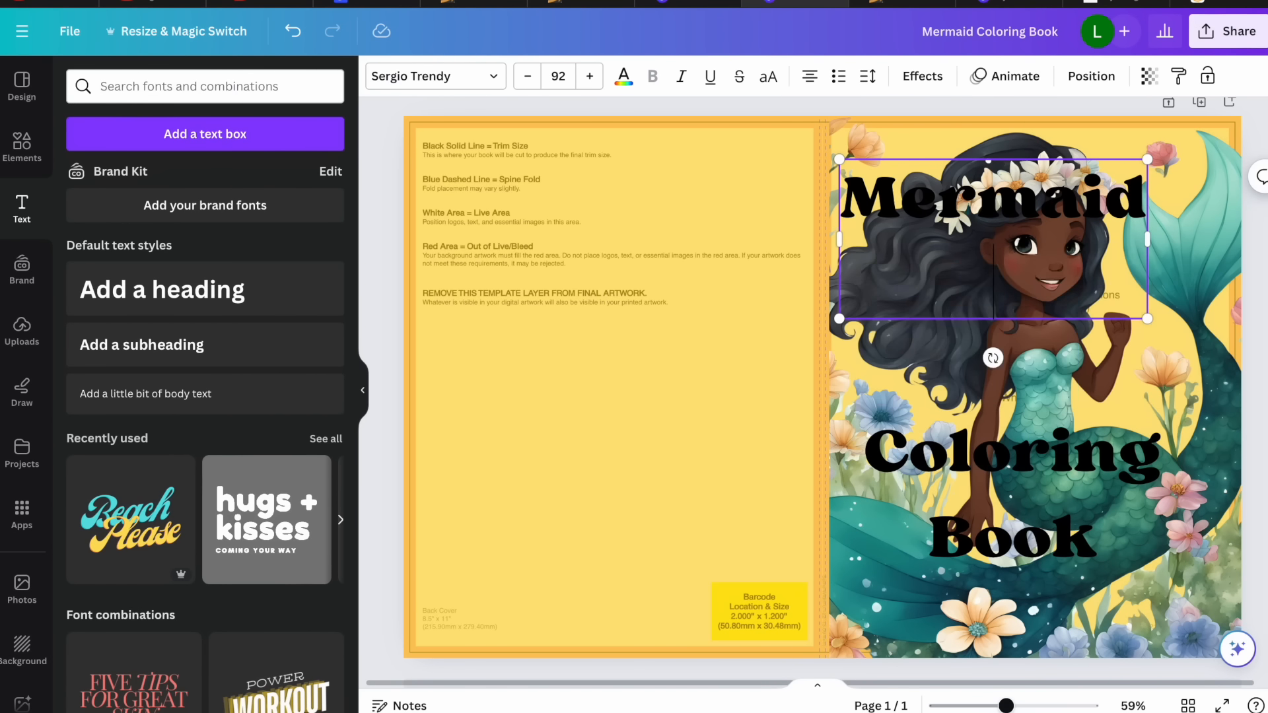
Enlarge the "Mermaid" title to font size 112 and place it along the upper edge of the front cover
click(1211, 330)
click(941, 201)
drag(941, 200, 980, 226)
drag(871, 361, 807, 381)
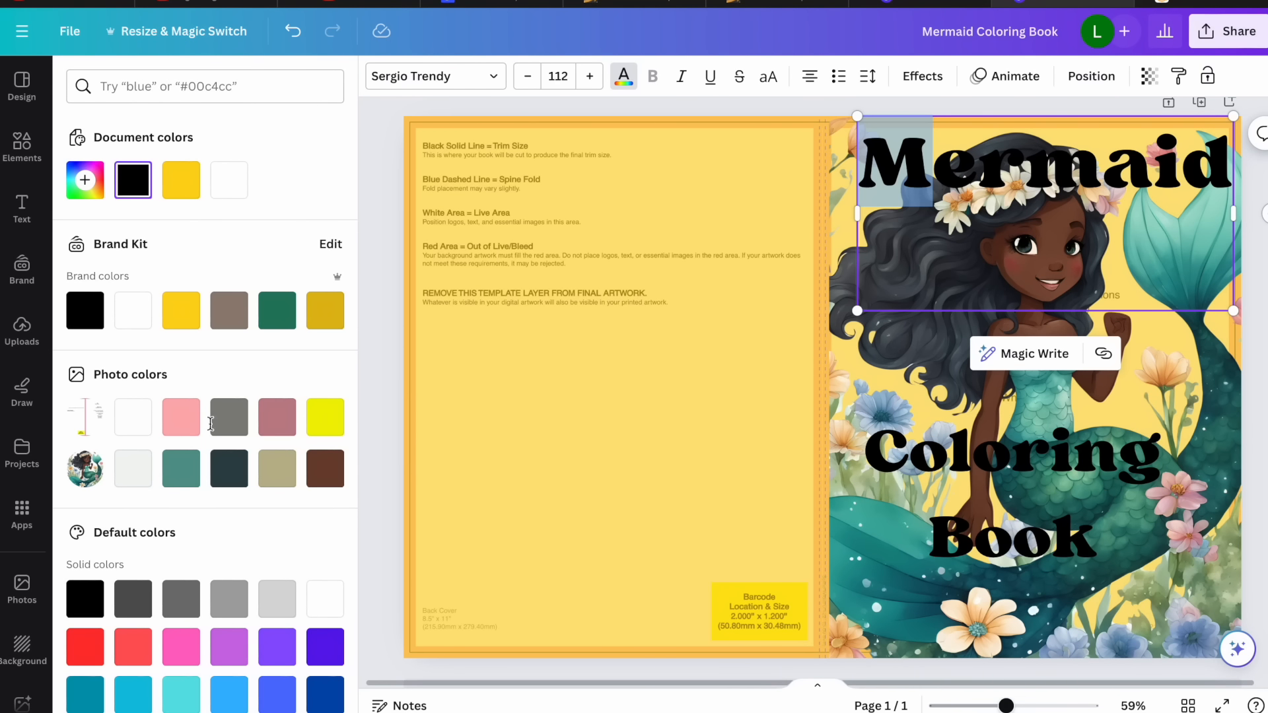
Color the first four letters of "Mermaid" individually: M pink, e yellow, r teal and m purple
click(182, 417)
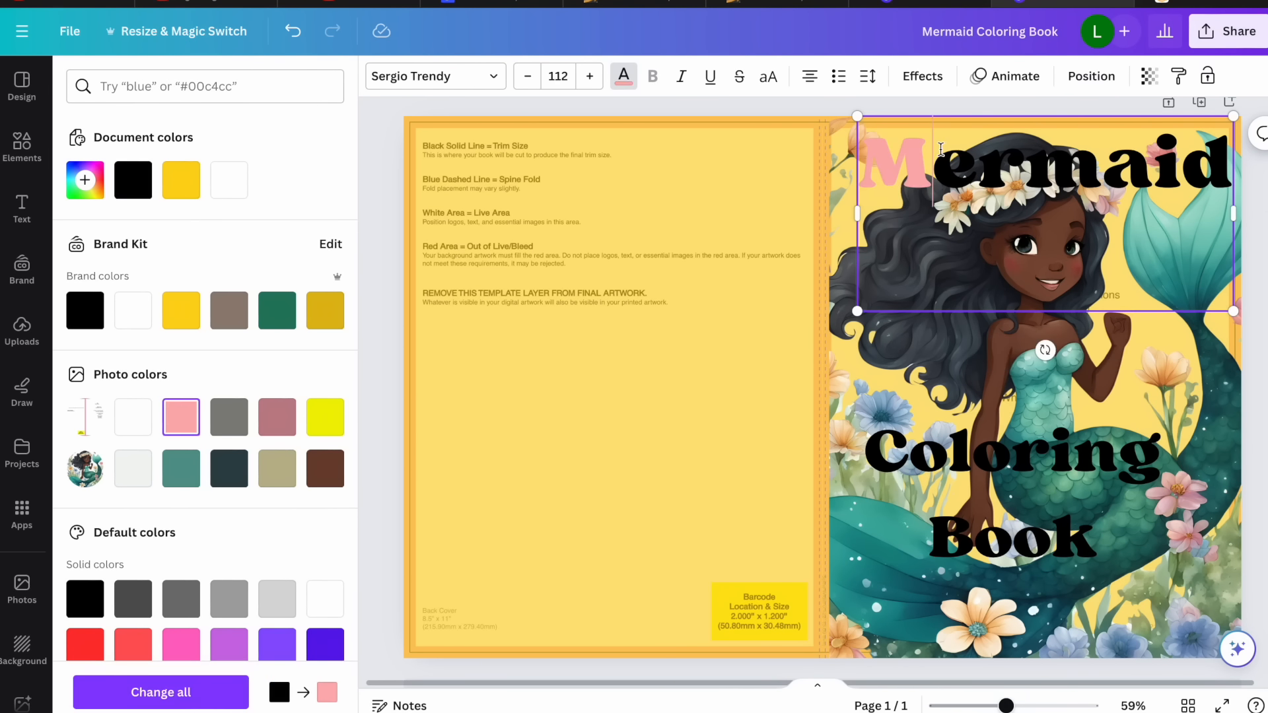
drag(937, 150, 961, 151)
click(230, 417)
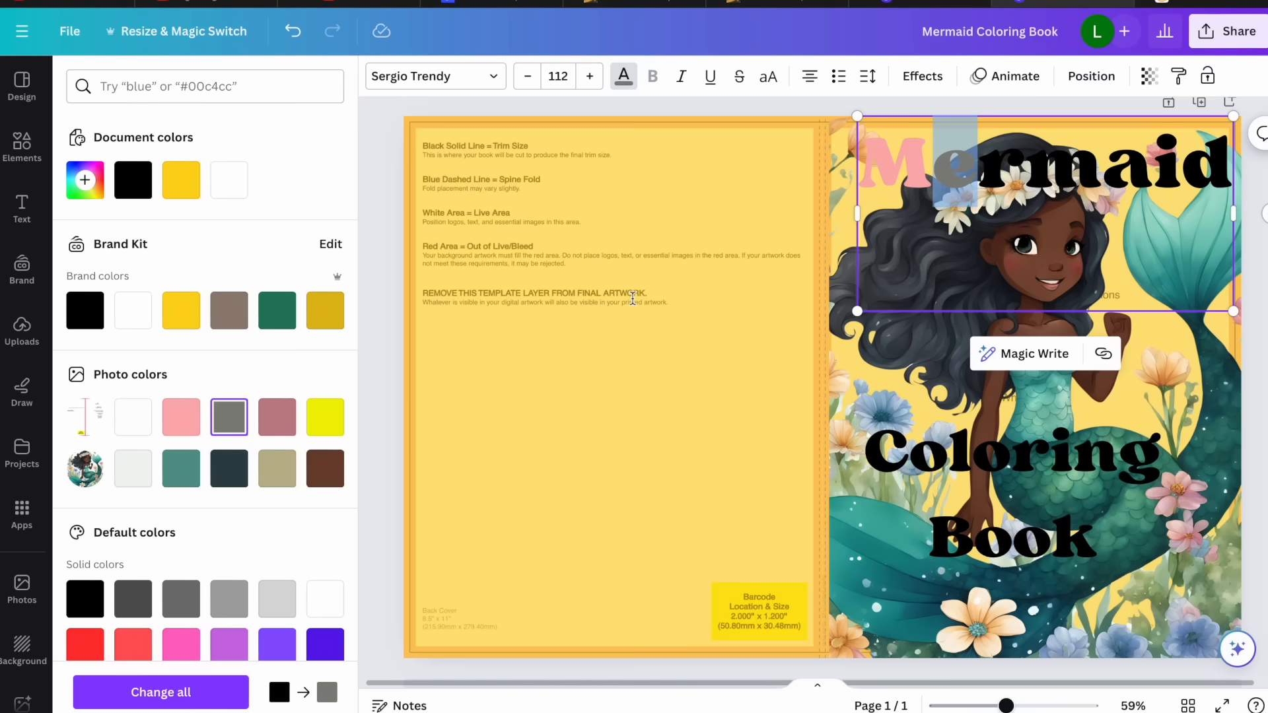
click(325, 417)
drag(980, 161, 1007, 161)
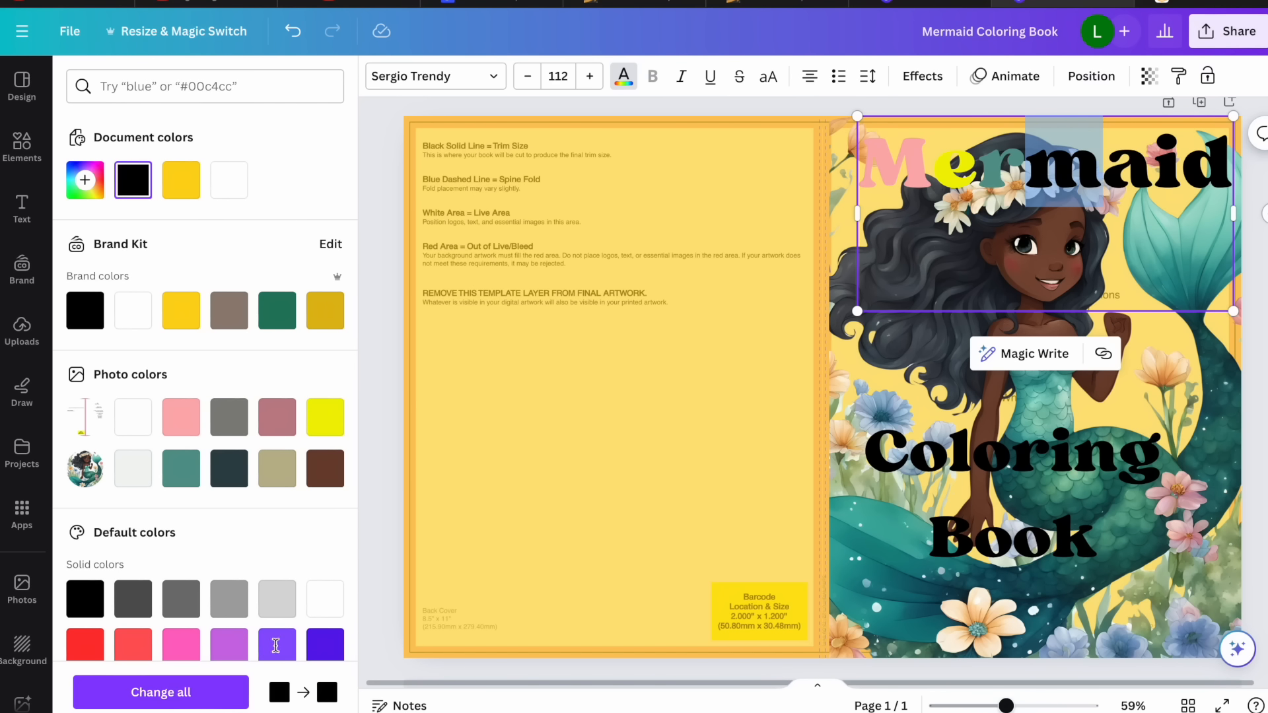
click(276, 644)
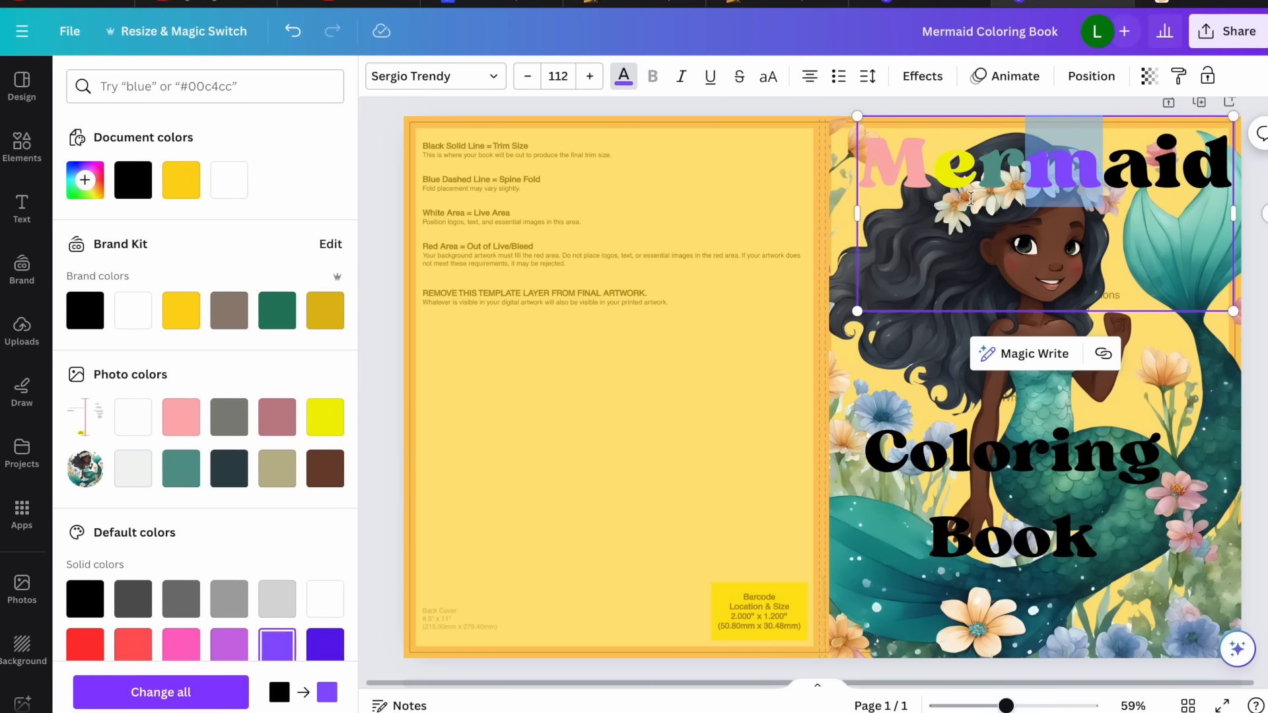
Color the last three letters of "Mermaid" individually: a green, i orange and d red
drag(1104, 164, 1151, 163)
scroll(176, 567, down, 2)
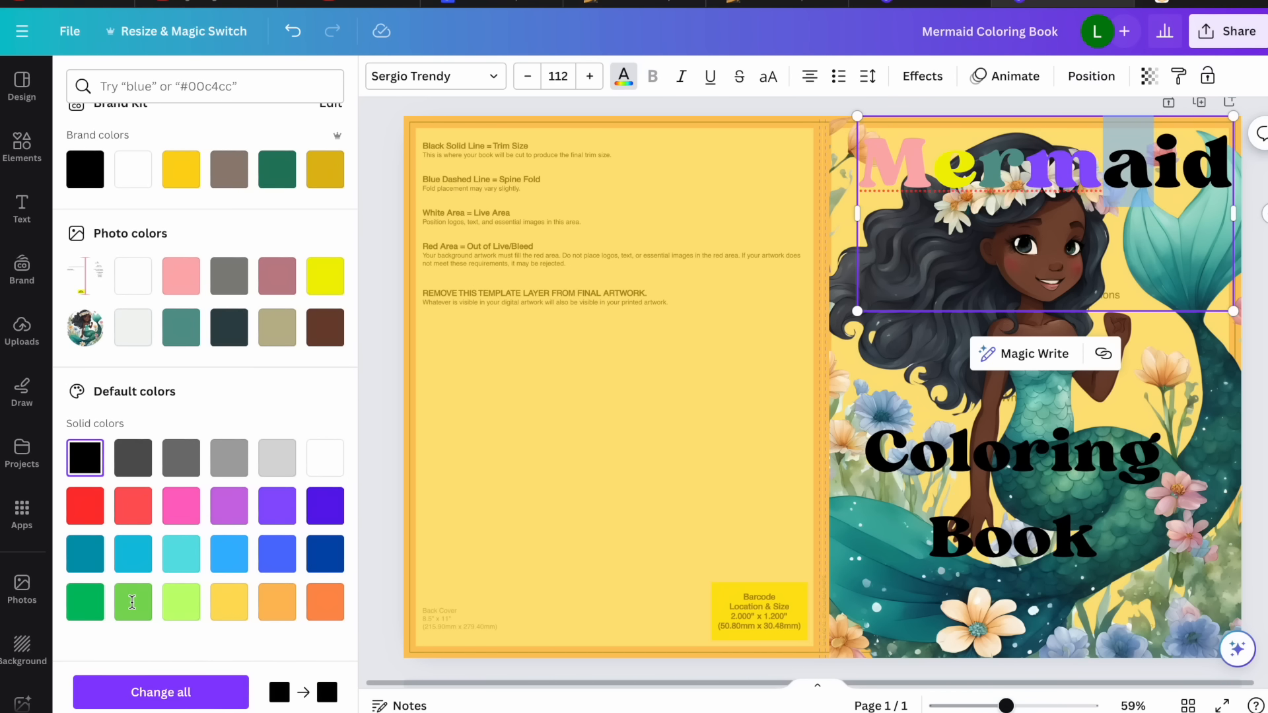
click(85, 601)
drag(1161, 153, 1184, 154)
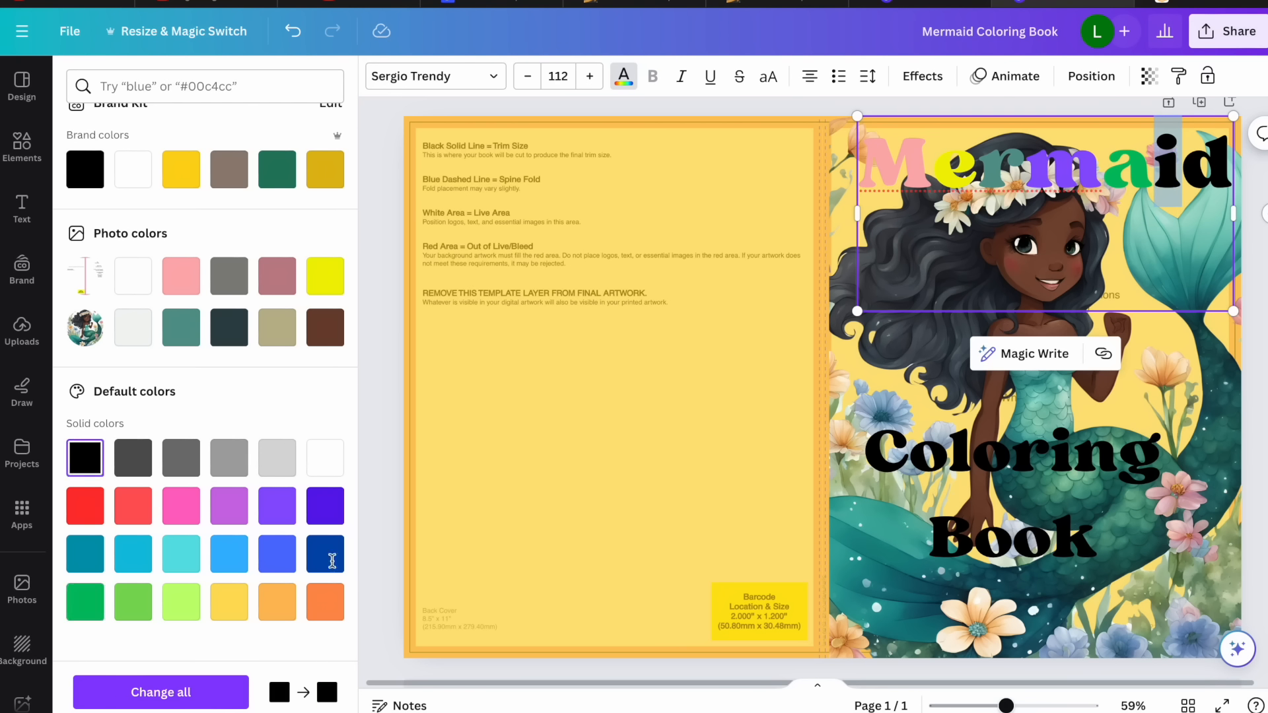
click(326, 600)
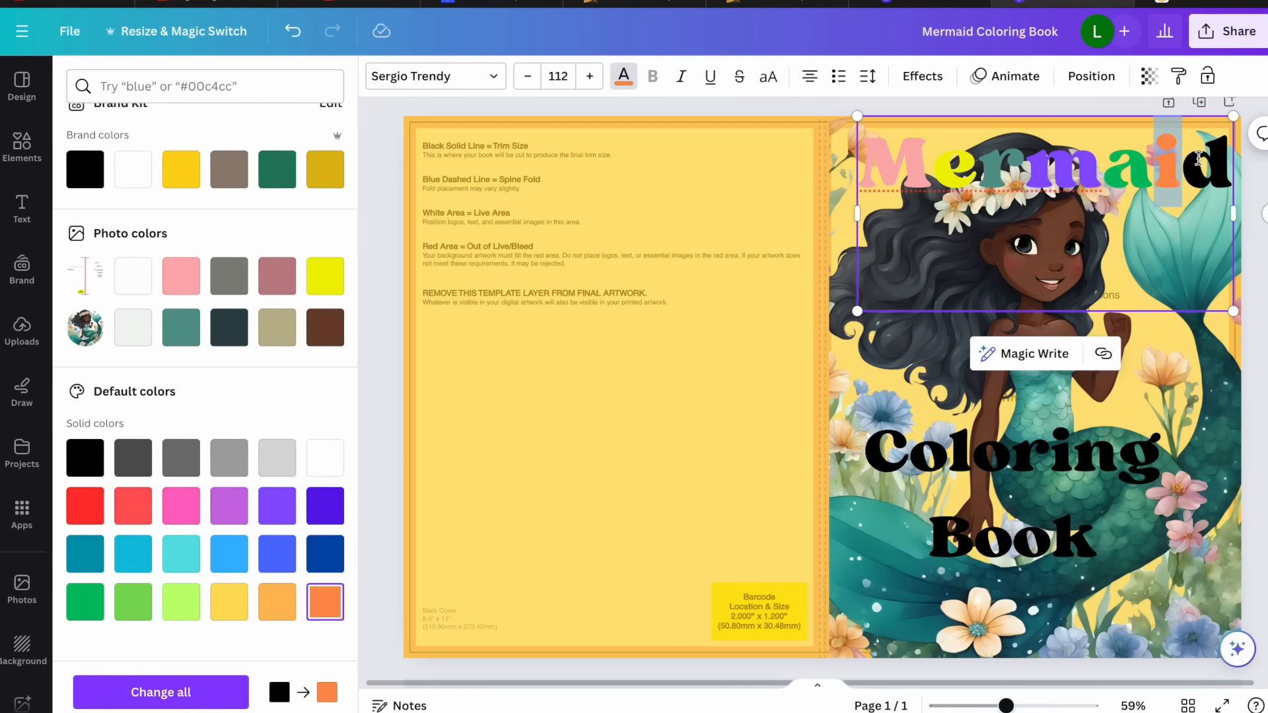
drag(1198, 159, 1219, 159)
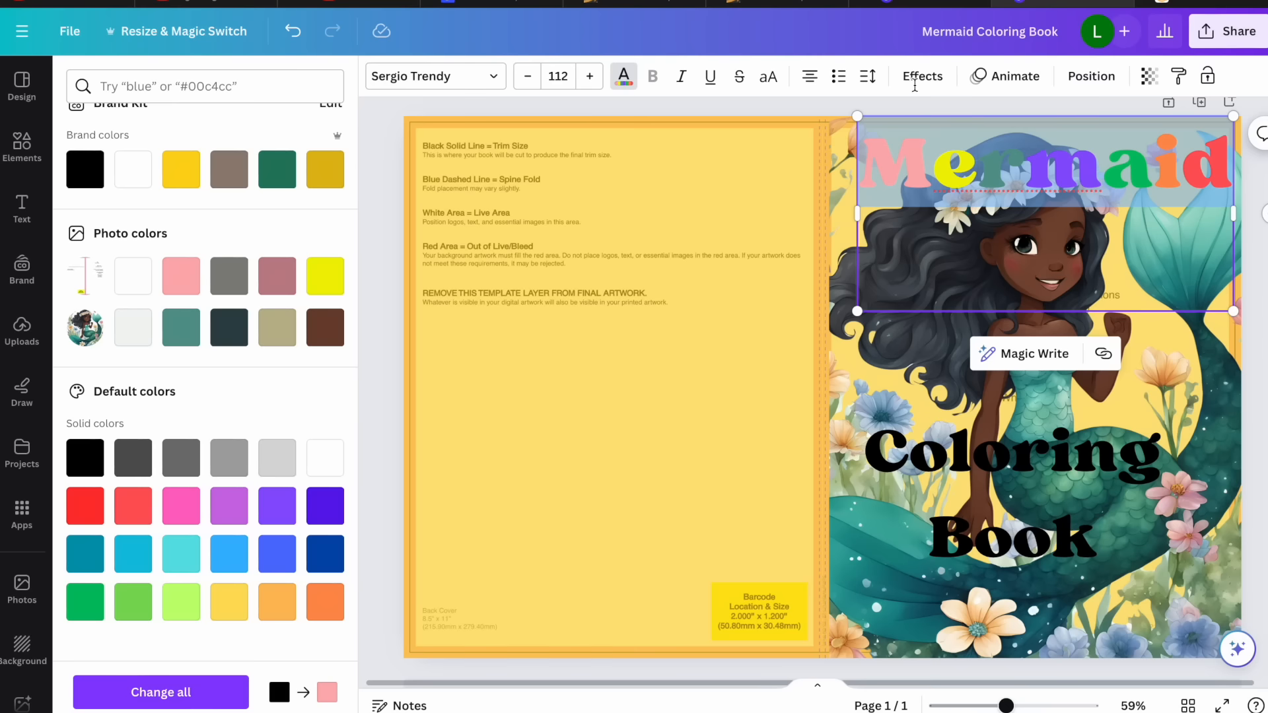
Give the "Mermaid" title a black Outline effect and enlarge it slightly toward the spine
click(914, 78)
scroll(80, 660, down, 1)
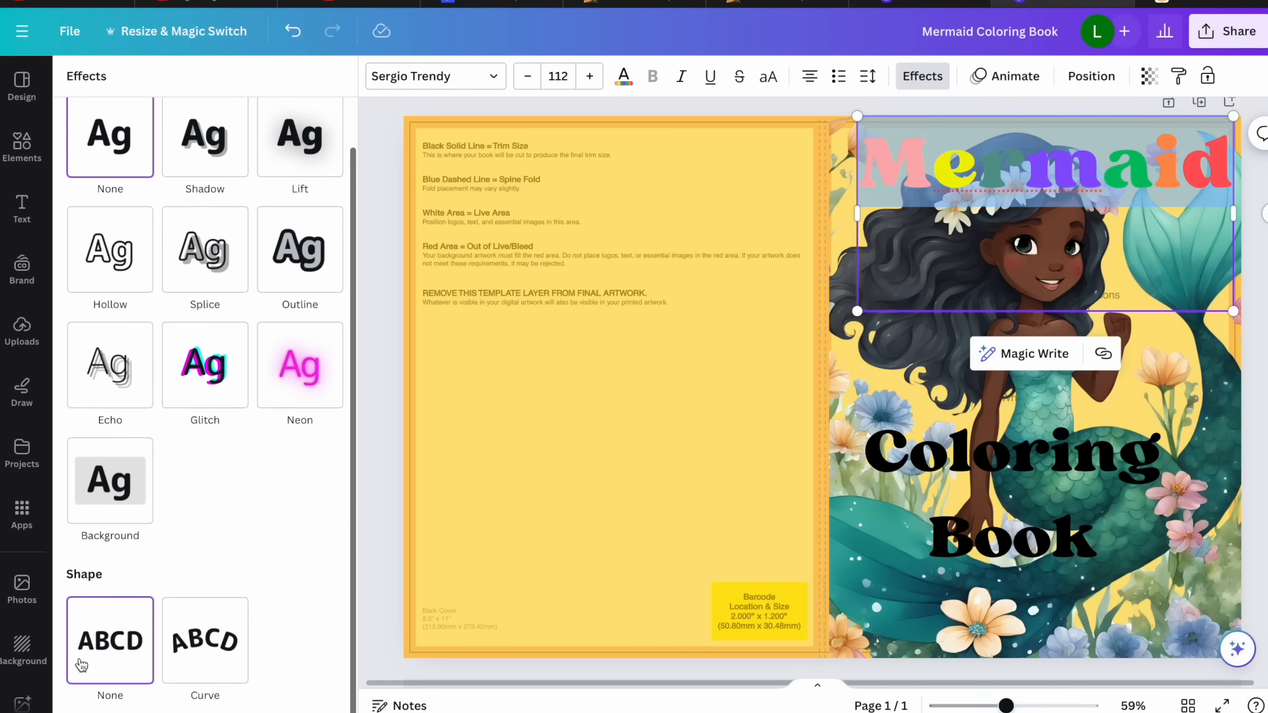
click(308, 268)
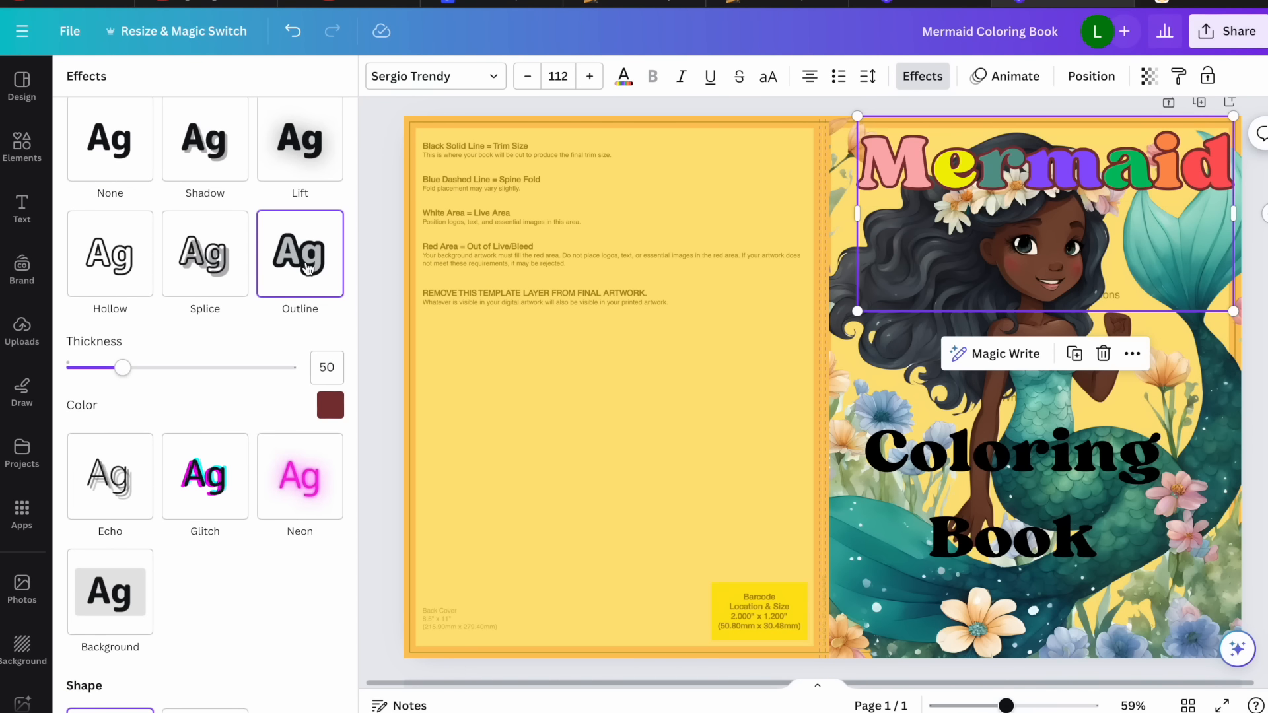
click(334, 407)
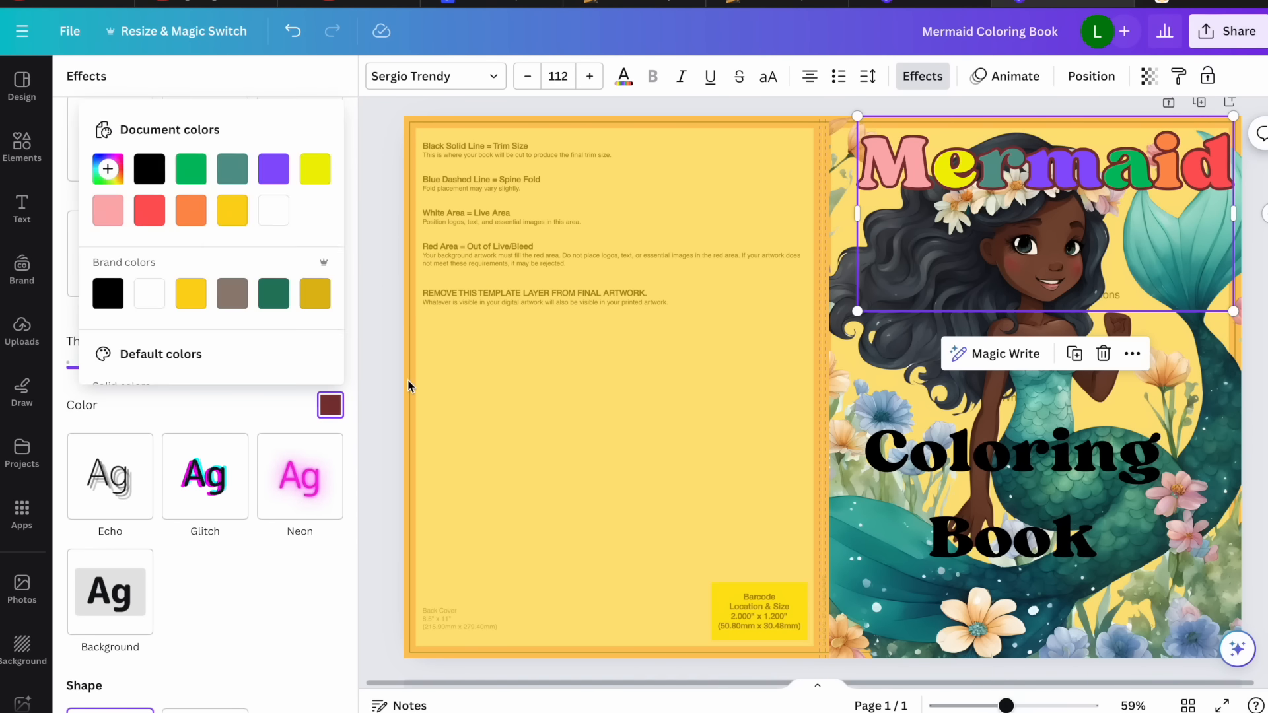
click(152, 167)
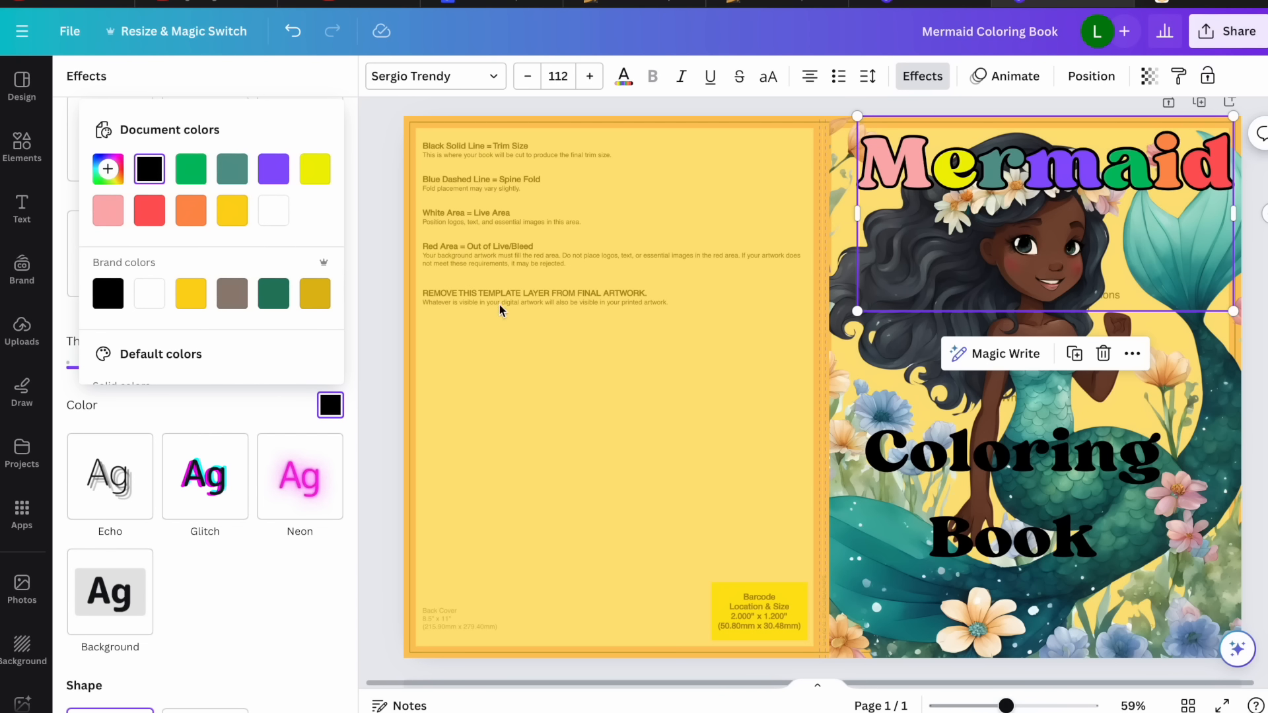
click(857, 311)
drag(857, 311, 838, 324)
Widen the "Coloring Book" text box, reduce its font size to 63.7 and place it on one line directly below "Mermaid"
click(1139, 501)
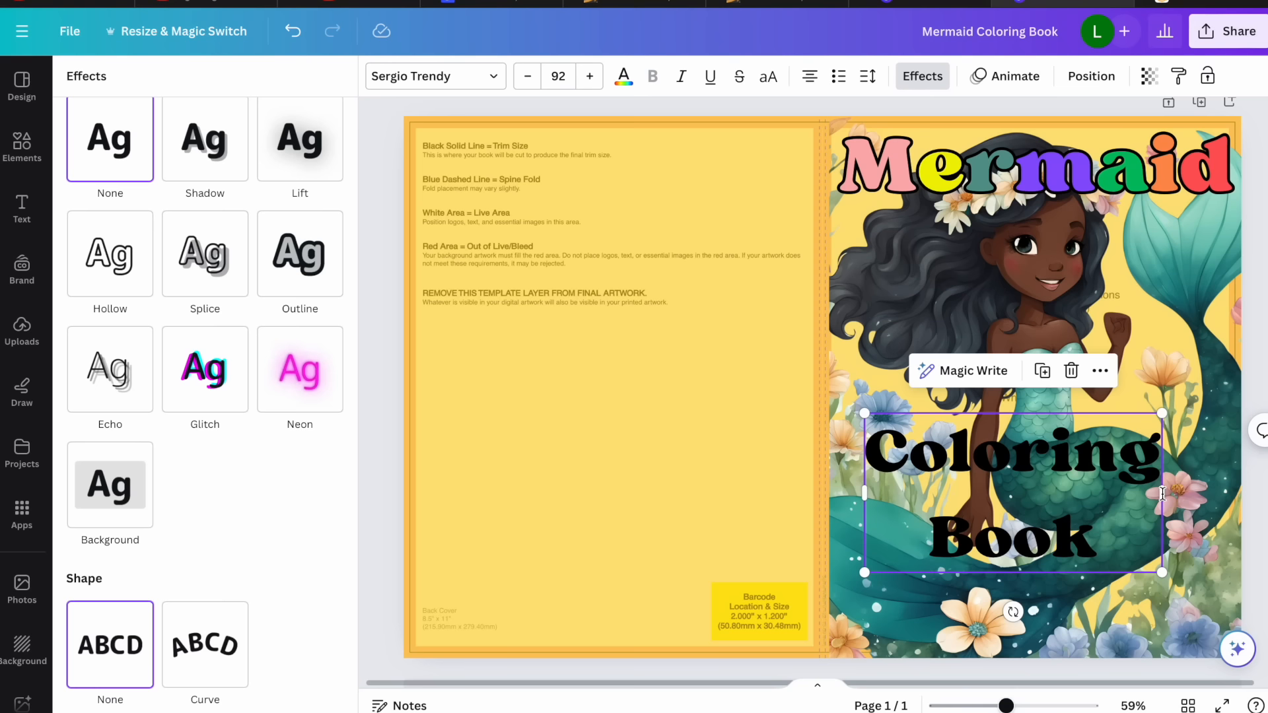
drag(1162, 494, 1203, 480)
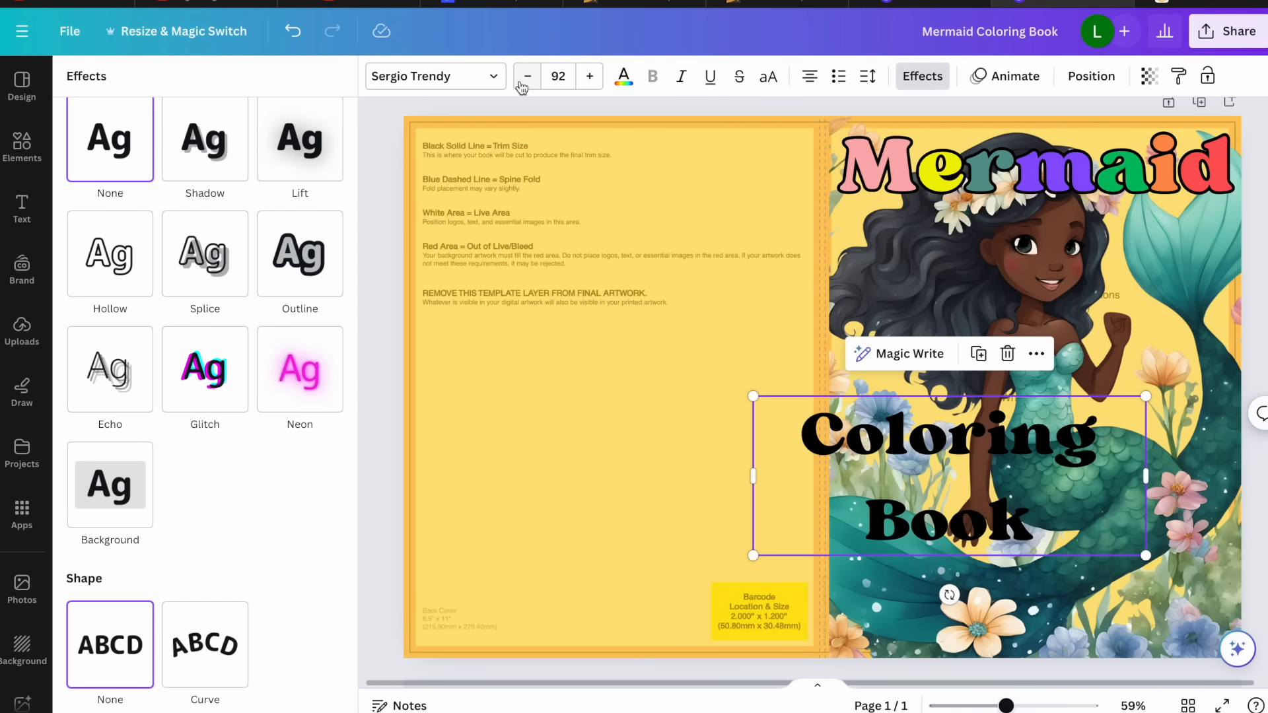
click(523, 82)
click(522, 82)
click(522, 81)
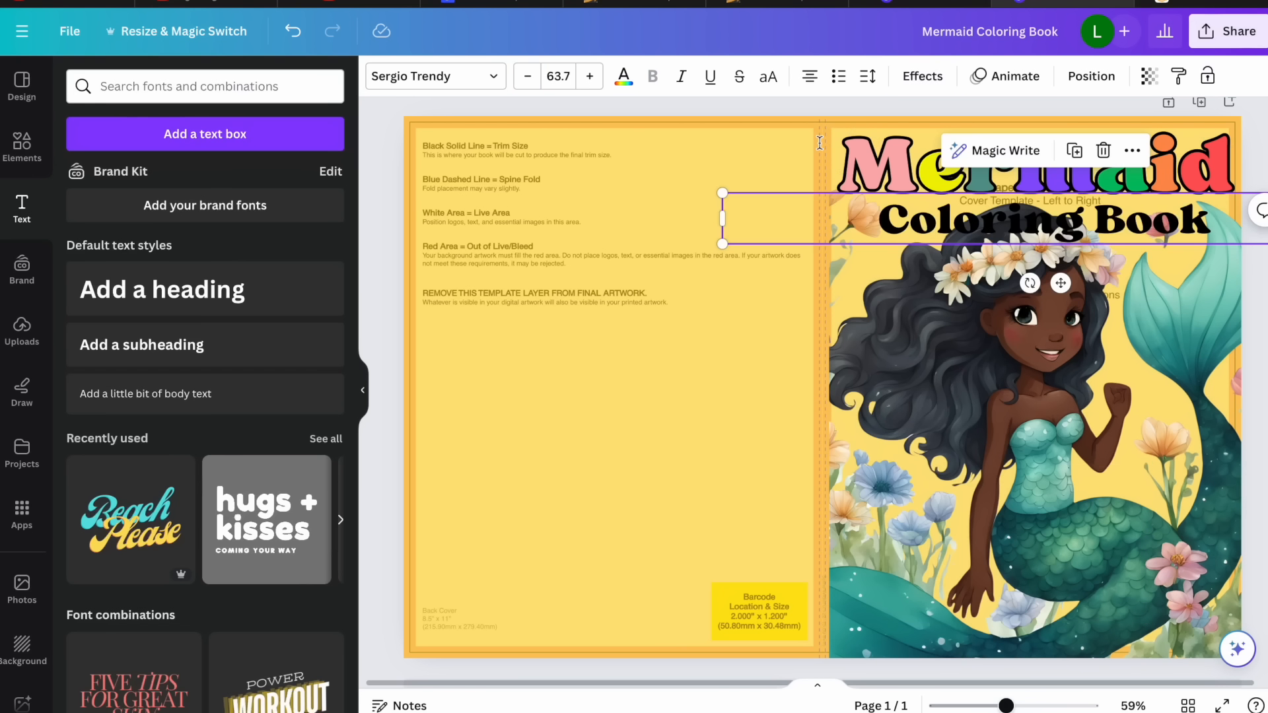
Color "Coloring Book" purple and apply an Outline effect, trying white before settling on black for the outline
click(624, 76)
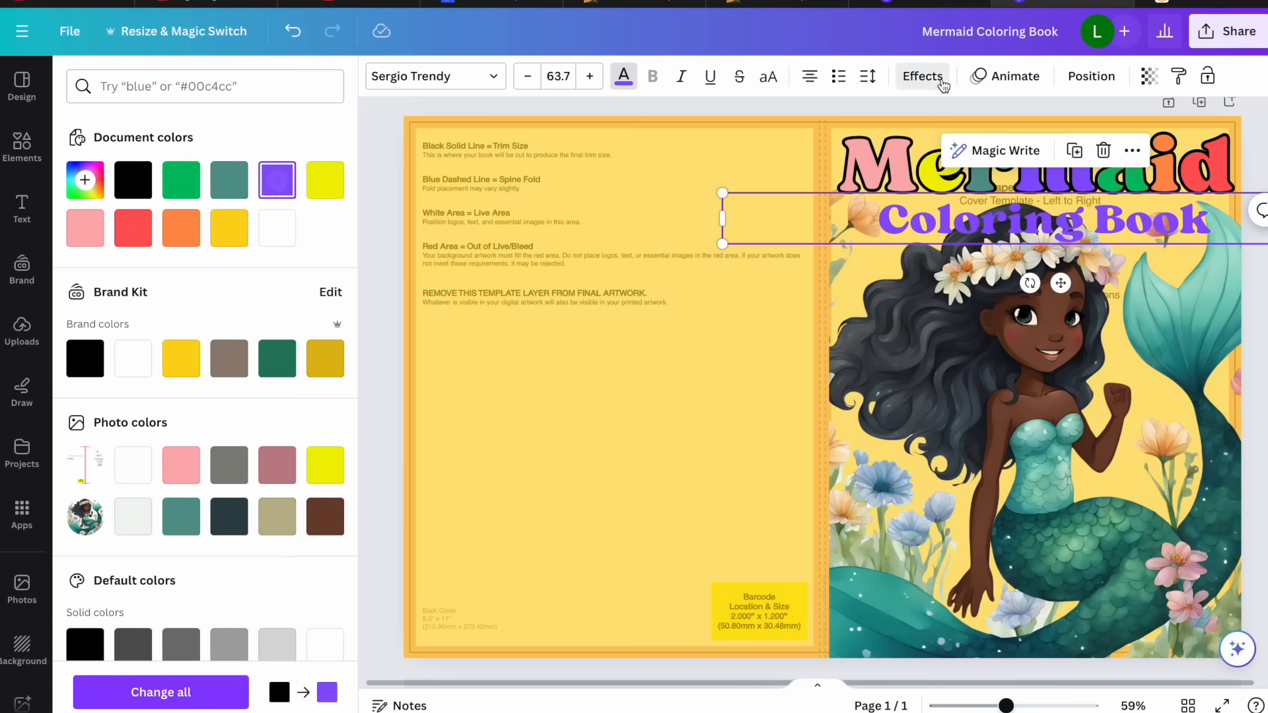
click(942, 83)
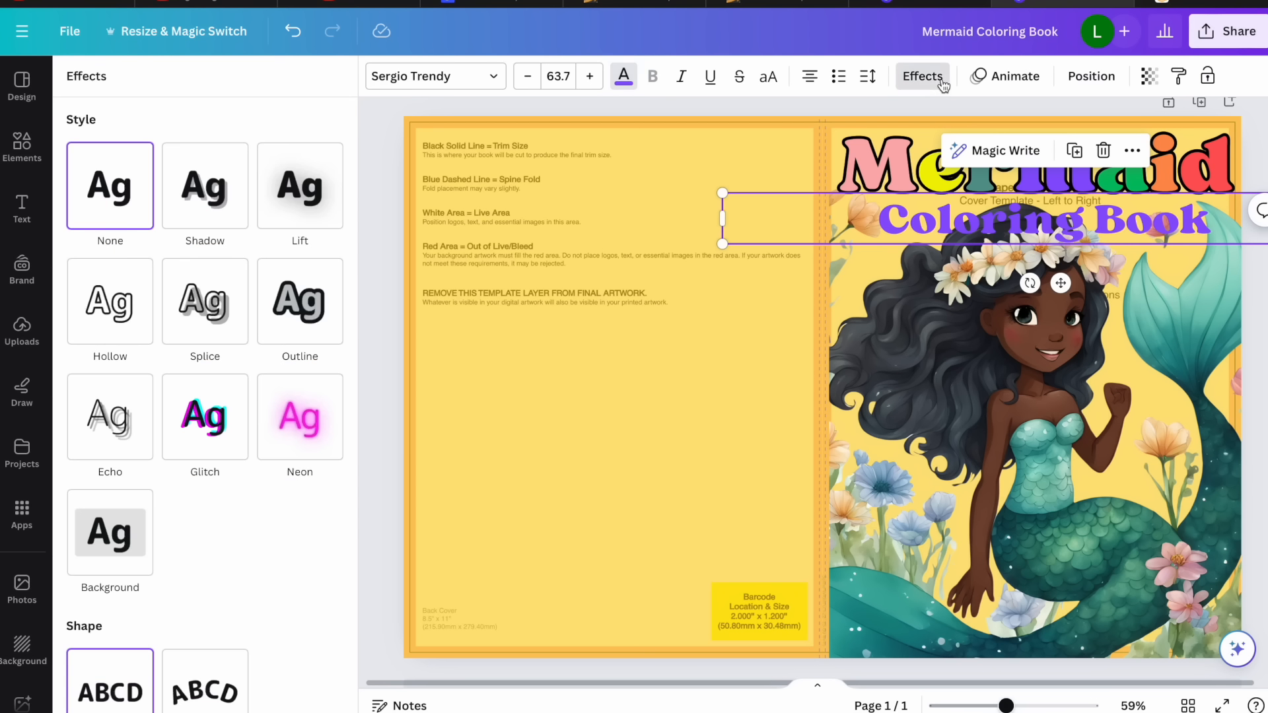
click(283, 304)
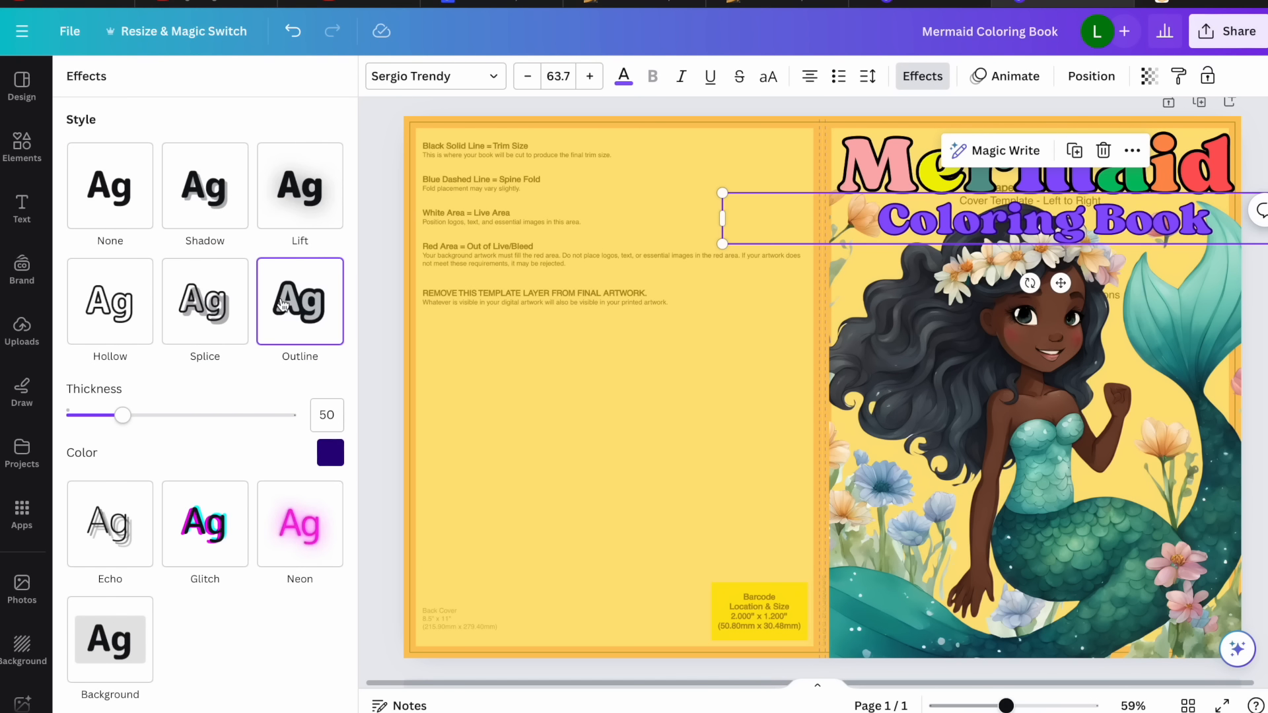
click(330, 453)
click(108, 341)
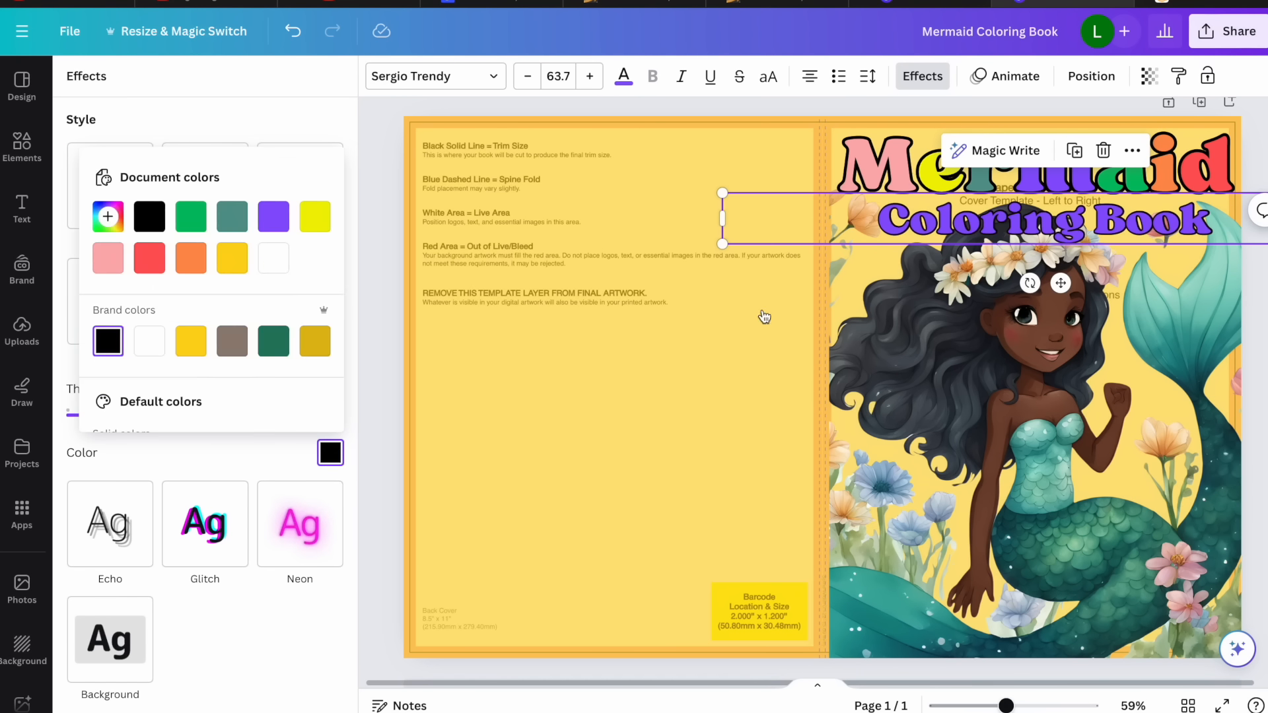
click(282, 259)
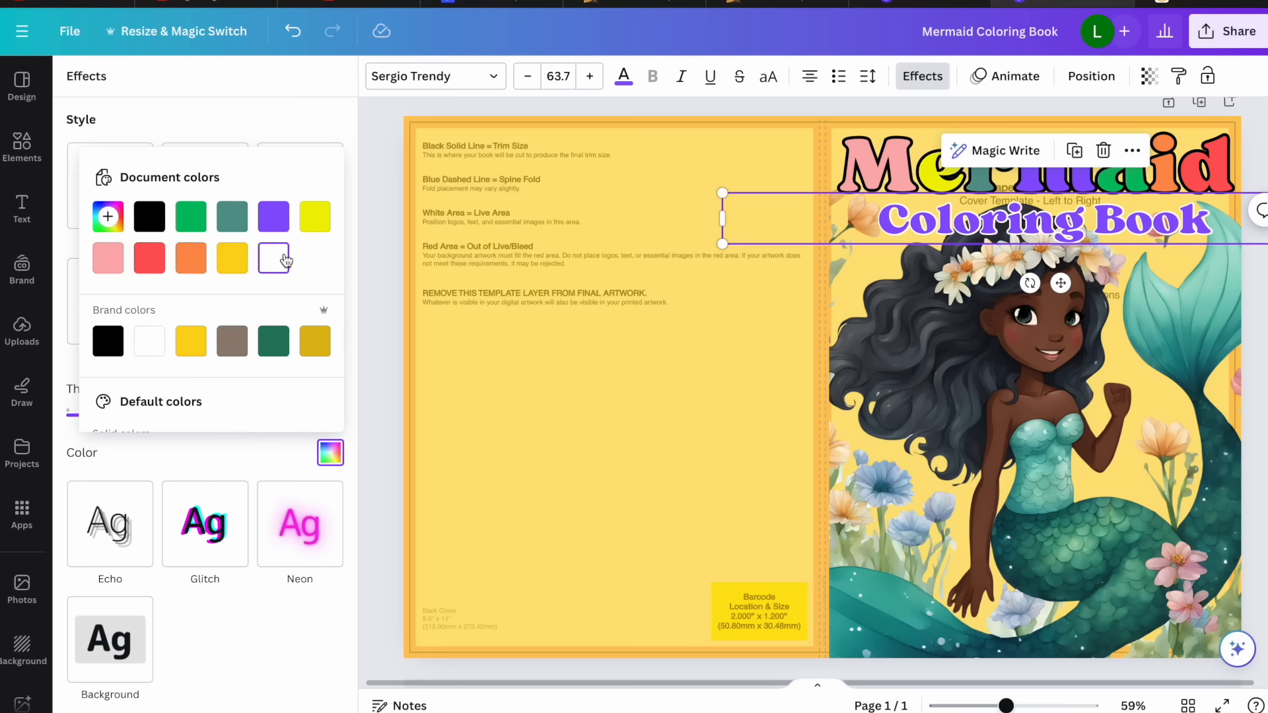
click(108, 341)
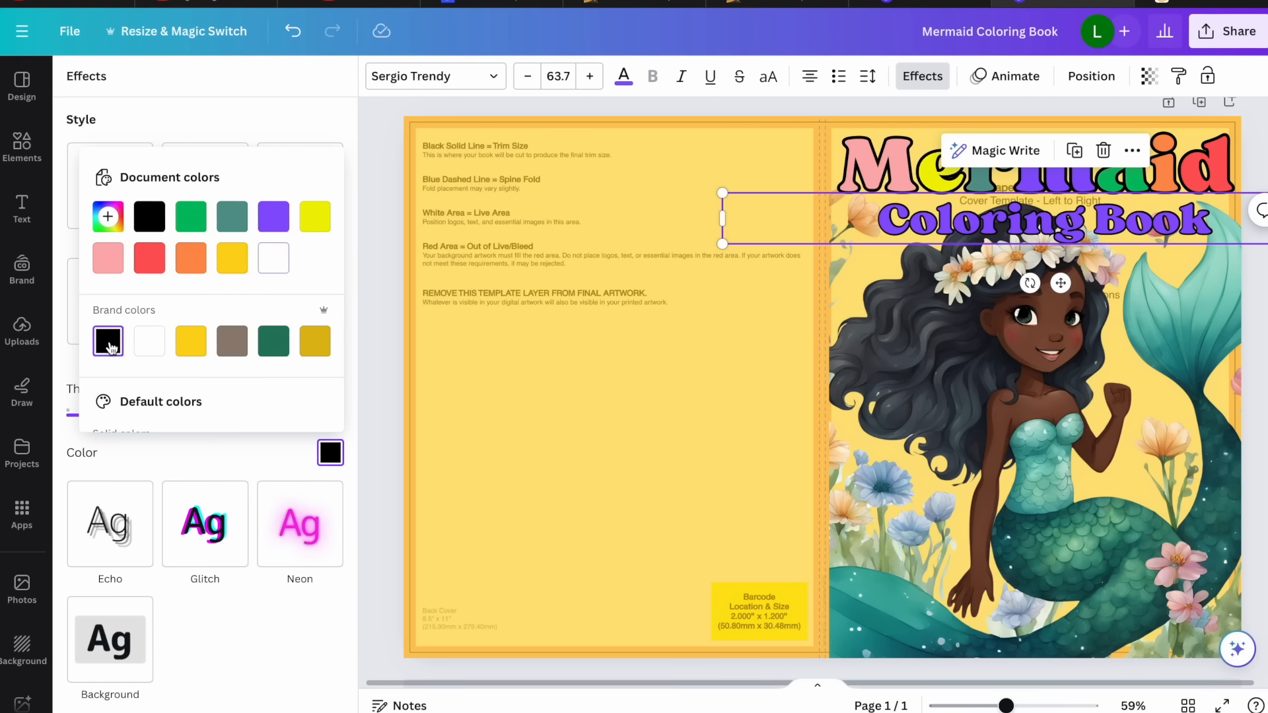
Recolor the "Coloring Book" text white and deselect it
click(979, 224)
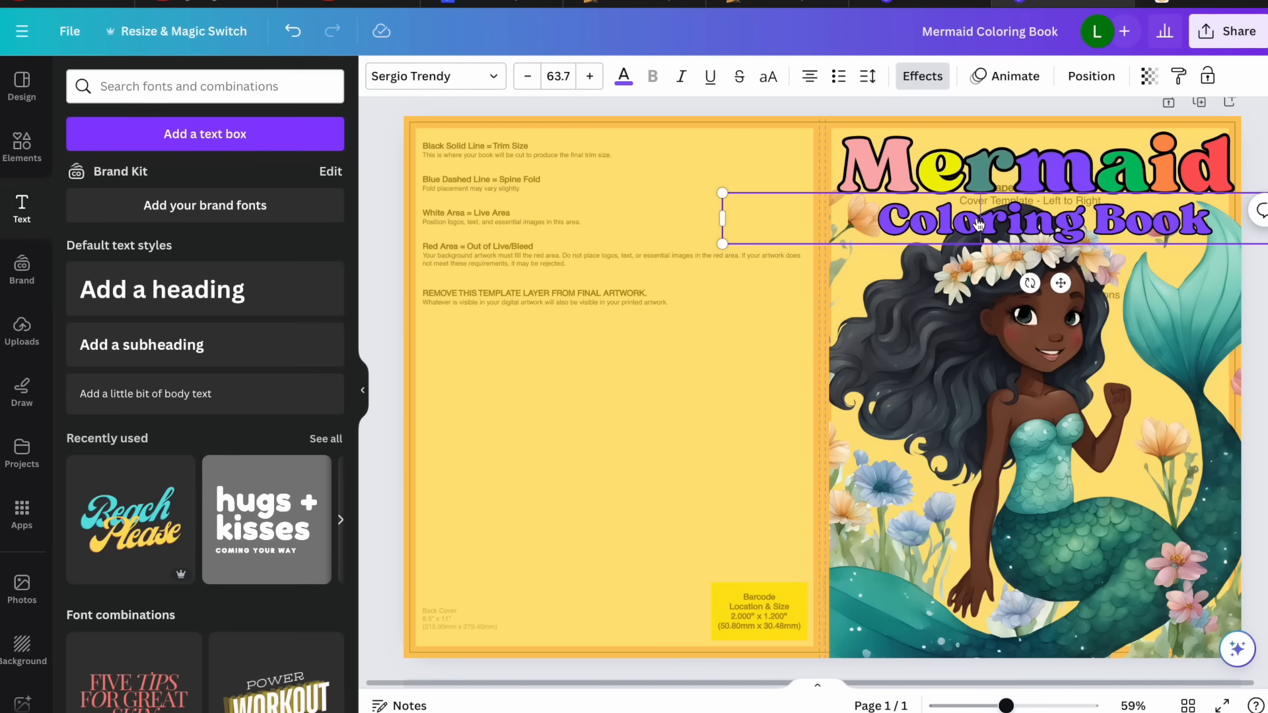
click(623, 76)
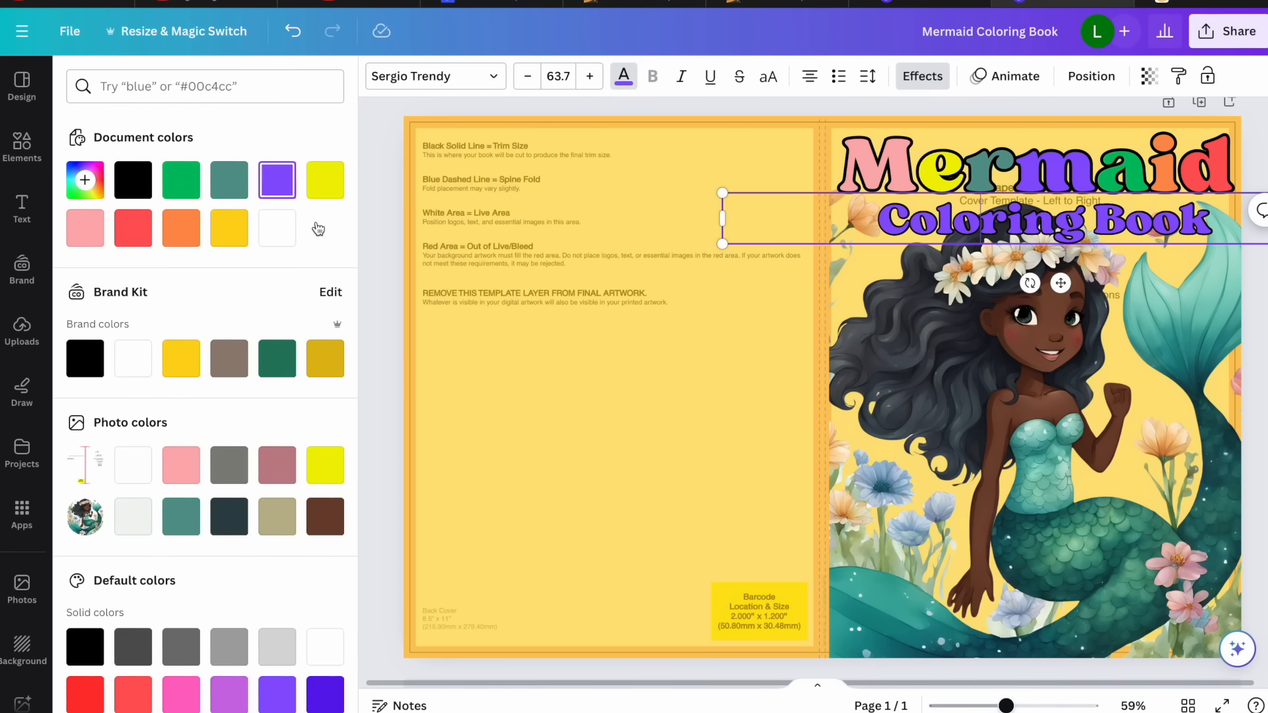
click(271, 238)
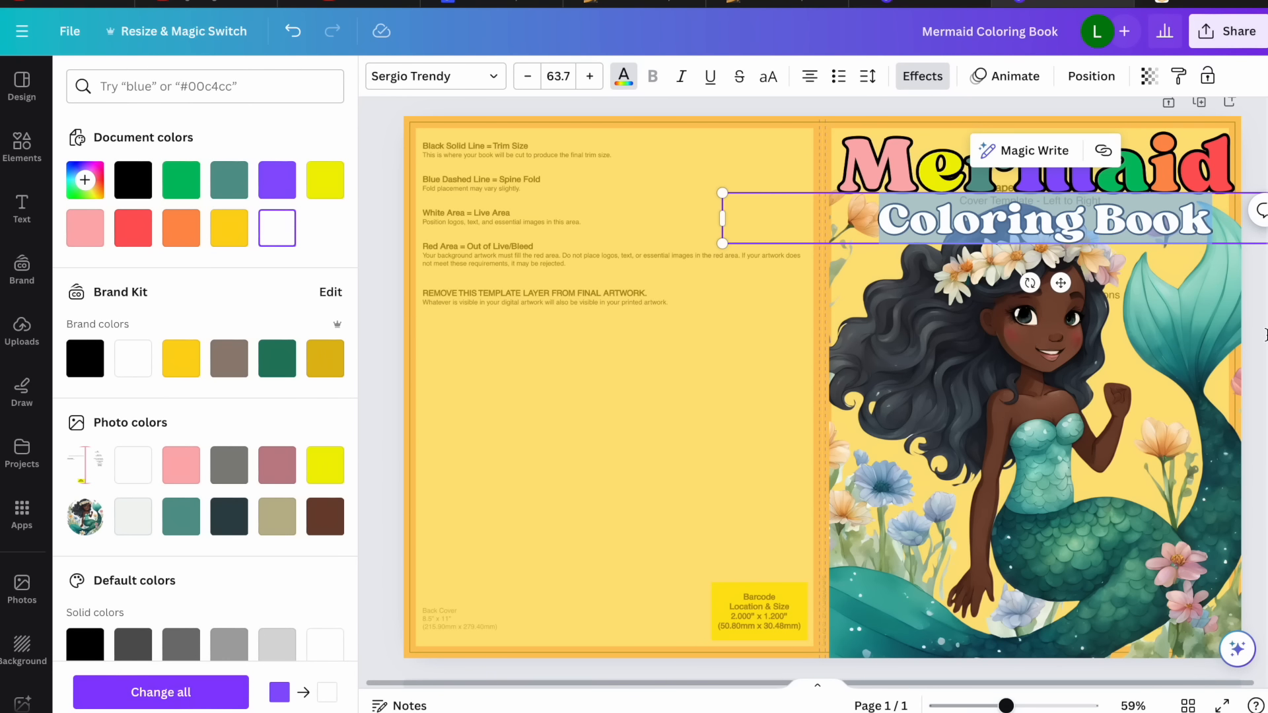
key(Escape)
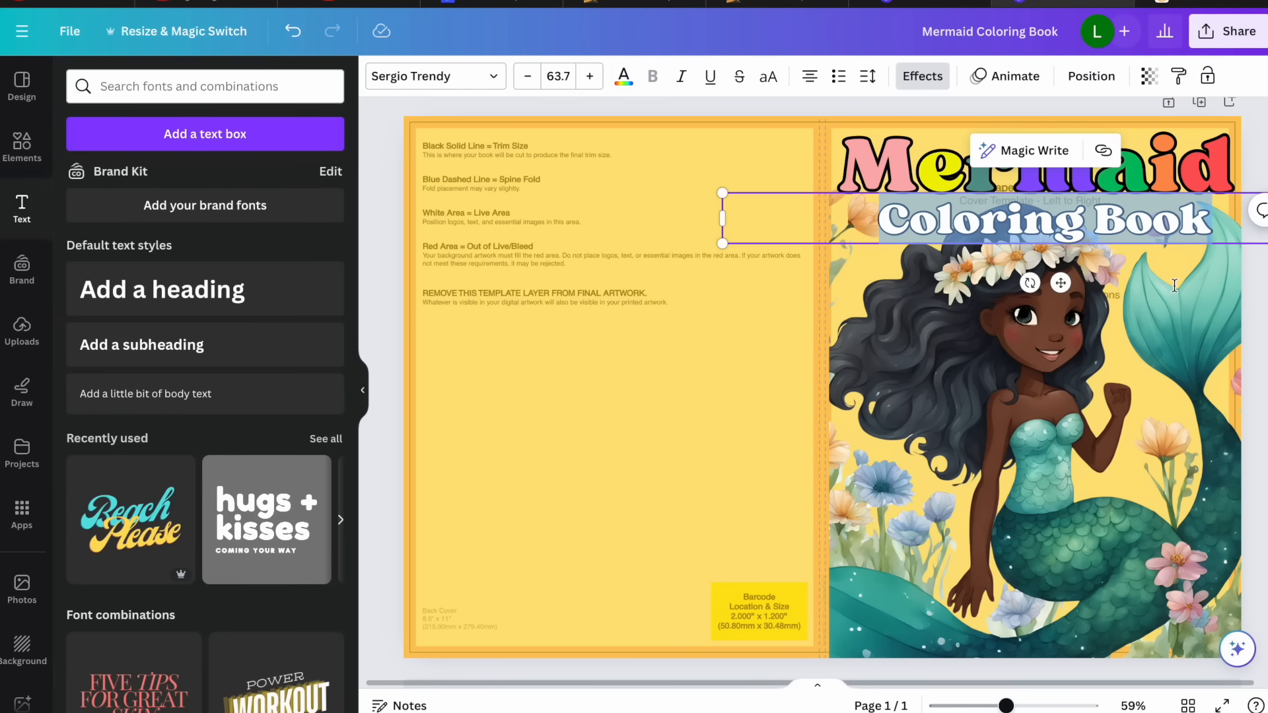
click(1093, 114)
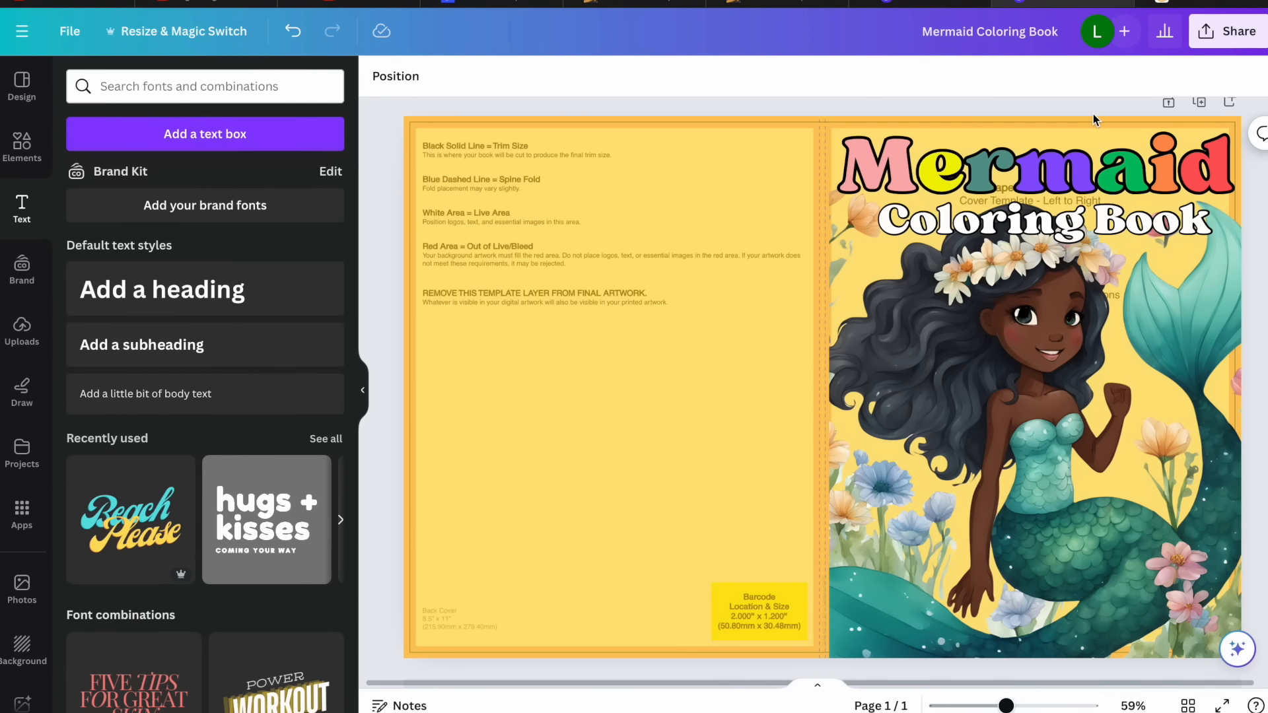
Shorten the yellow background from above to expose the template guides, and stretch it back to the page's full height
click(1097, 162)
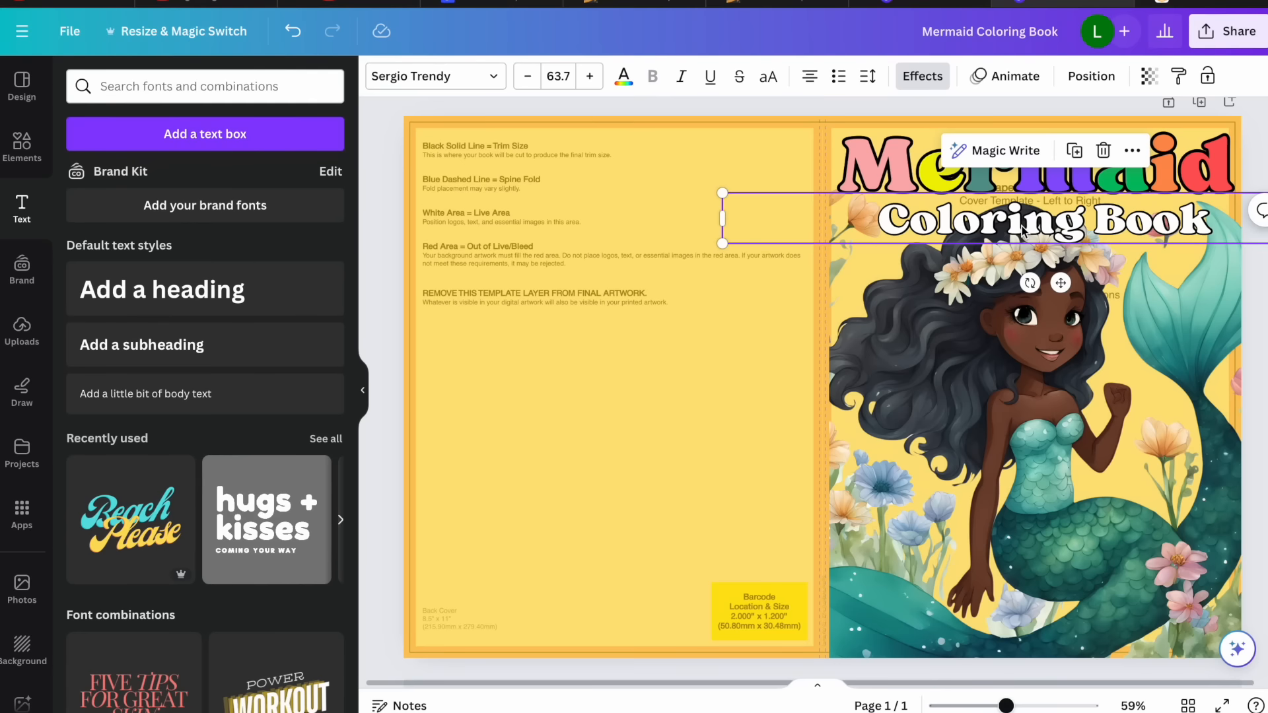
click(1168, 379)
click(429, 159)
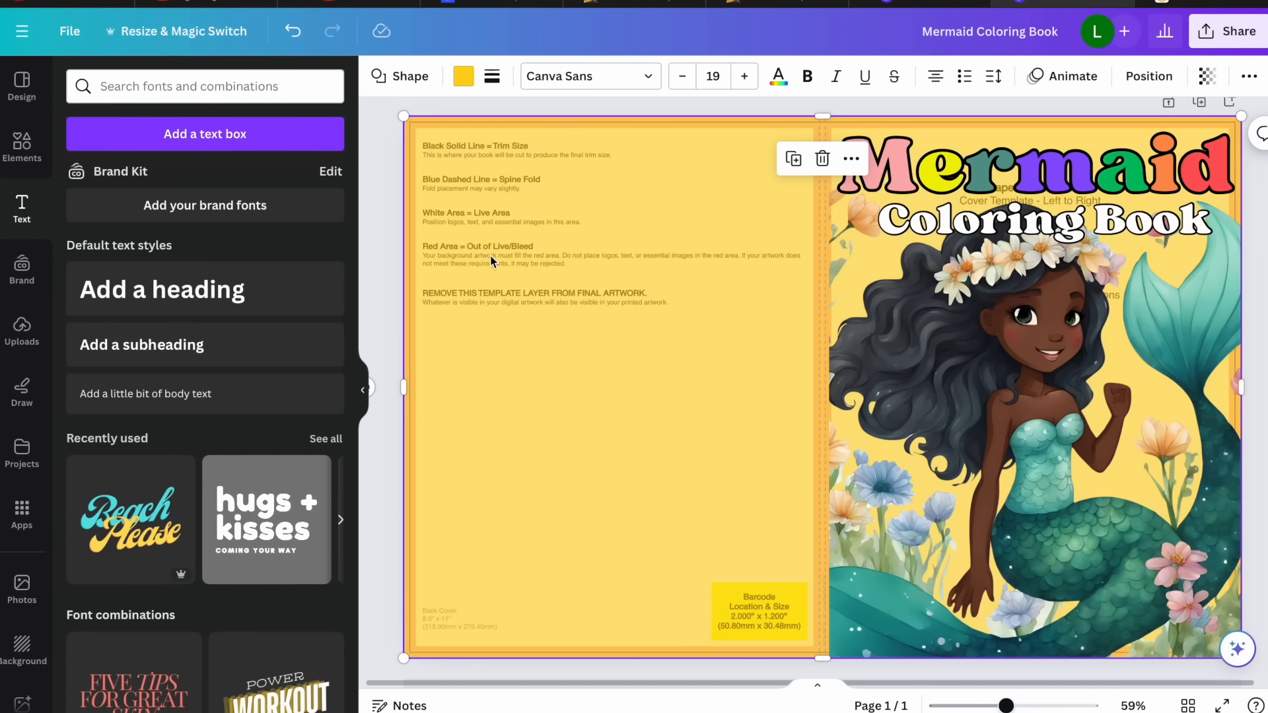
click(688, 573)
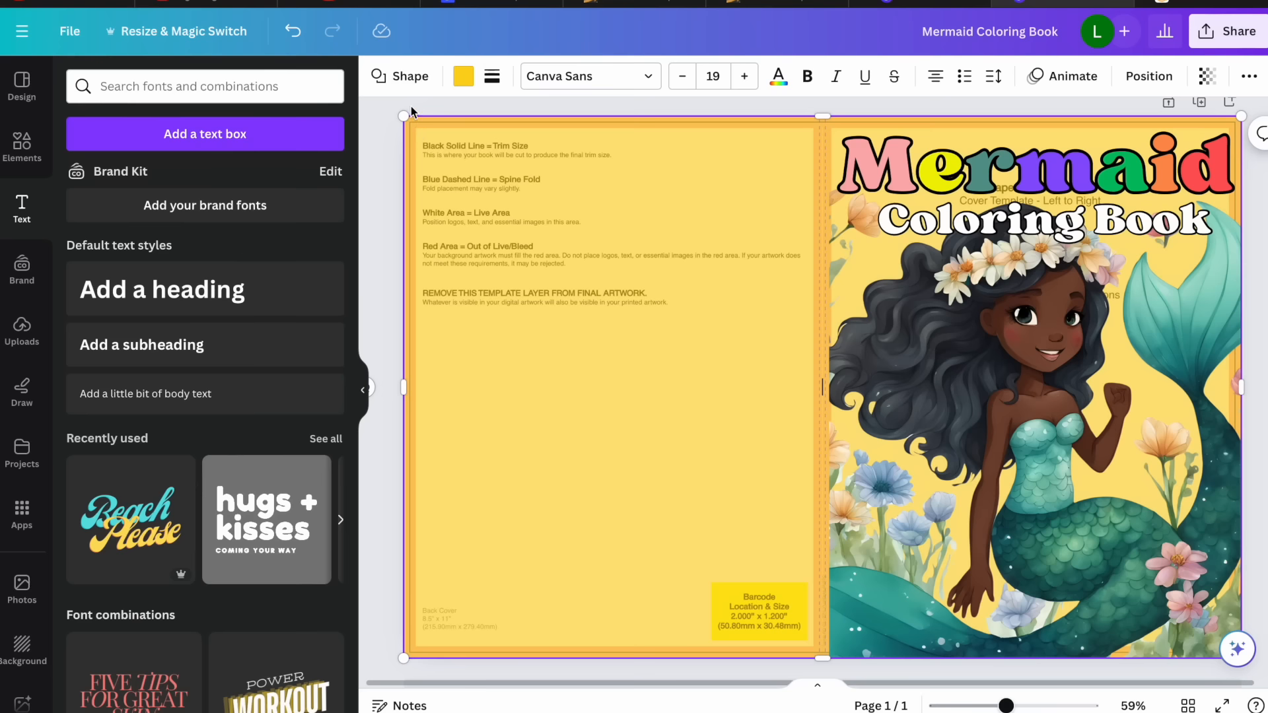
drag(823, 115, 822, 186)
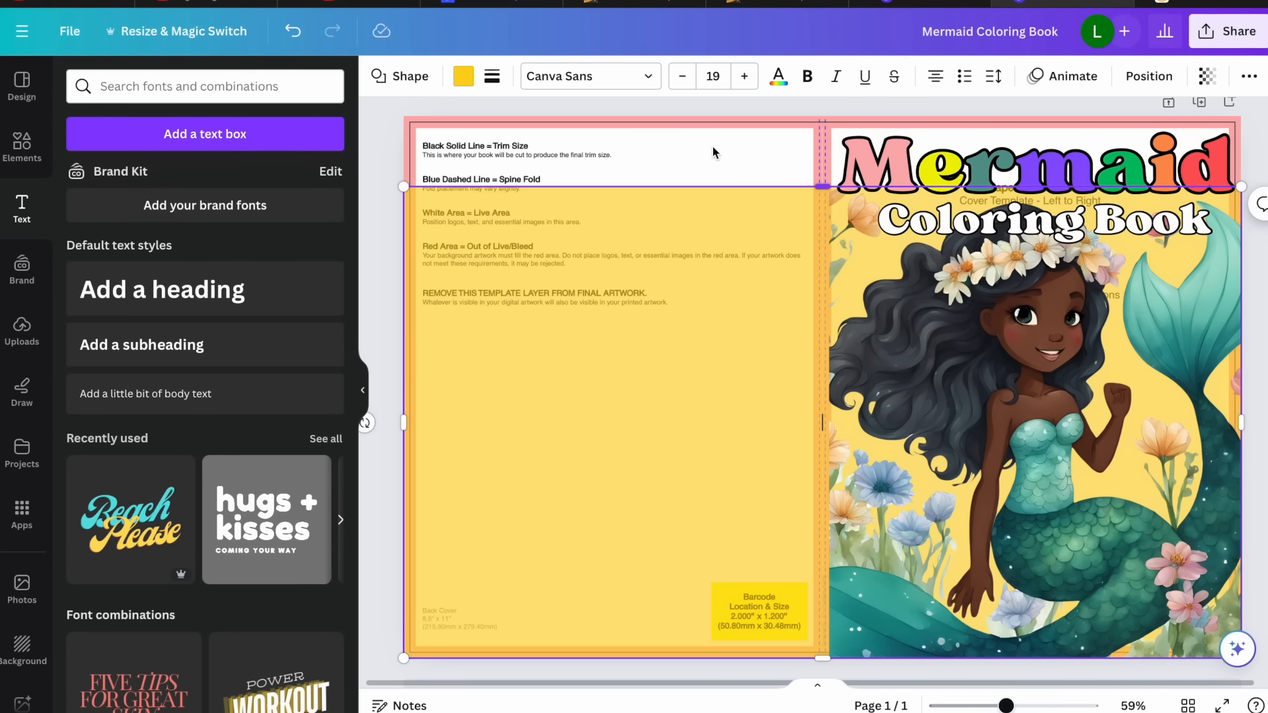
drag(822, 193, 831, 116)
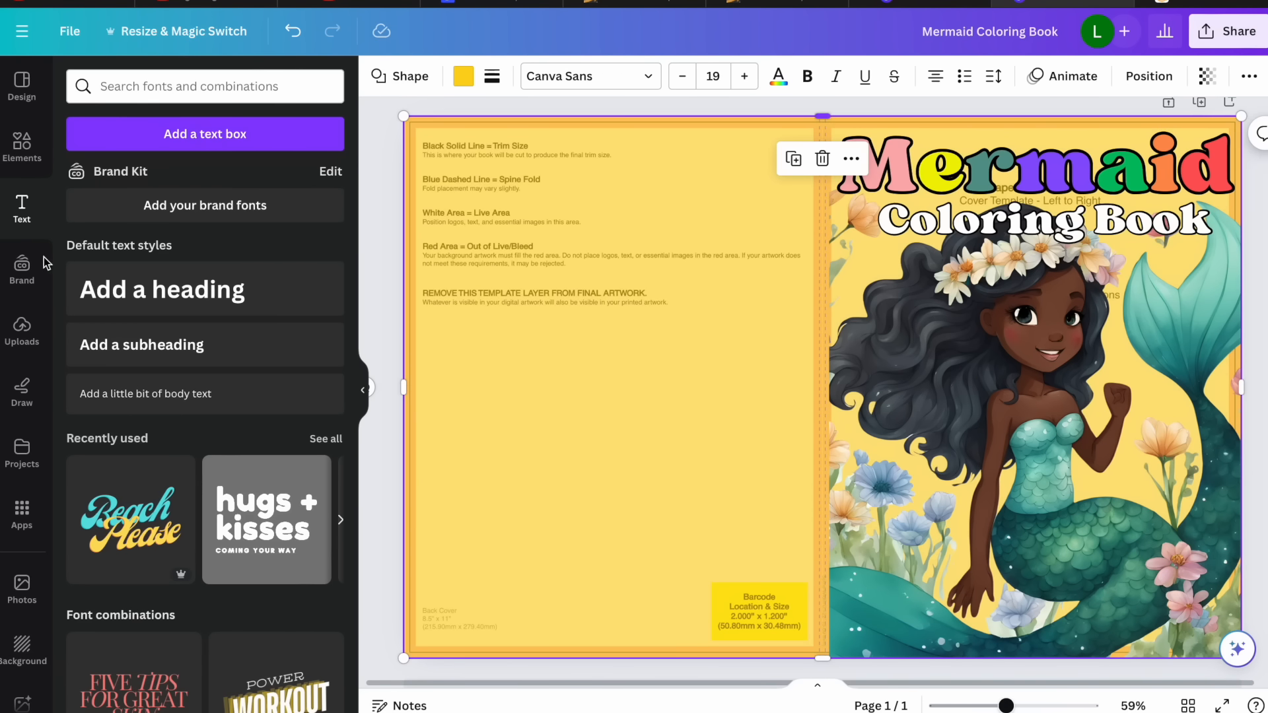
Add a square shape and resize it into a strip about 0.4 in wide and 11.9 in high covering the spine
click(22, 142)
click(99, 225)
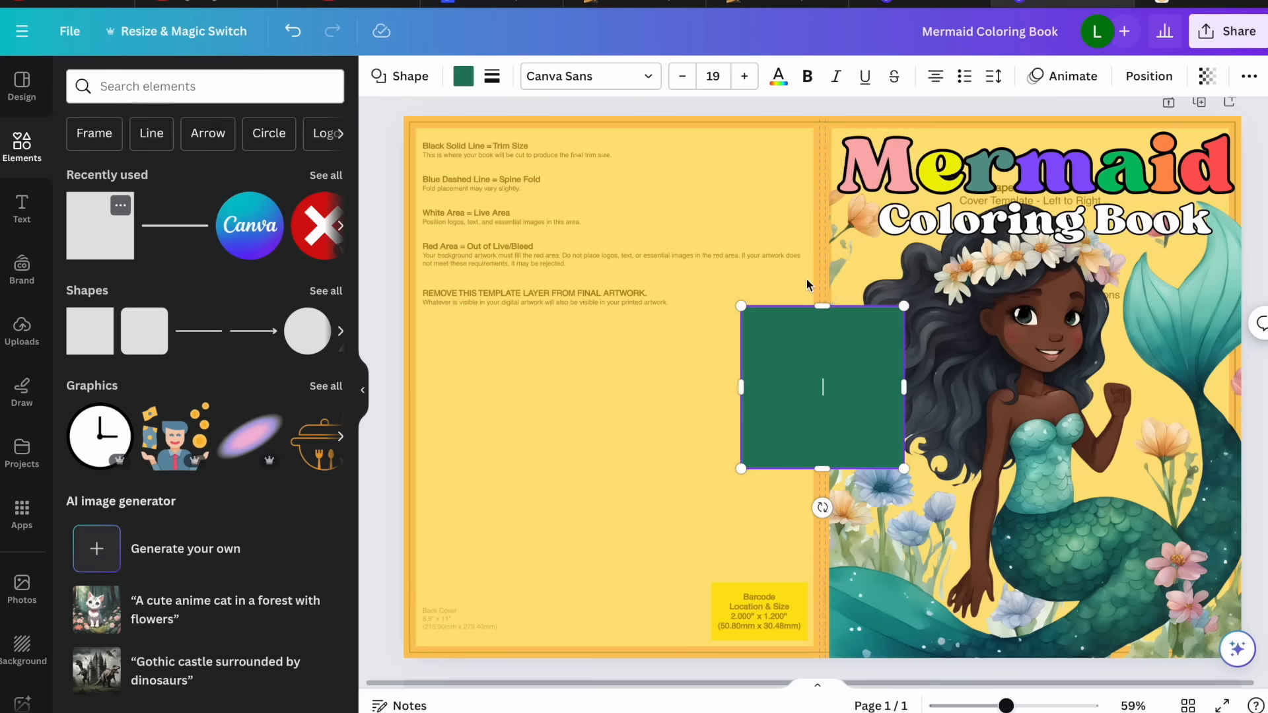
drag(822, 374, 813, 176)
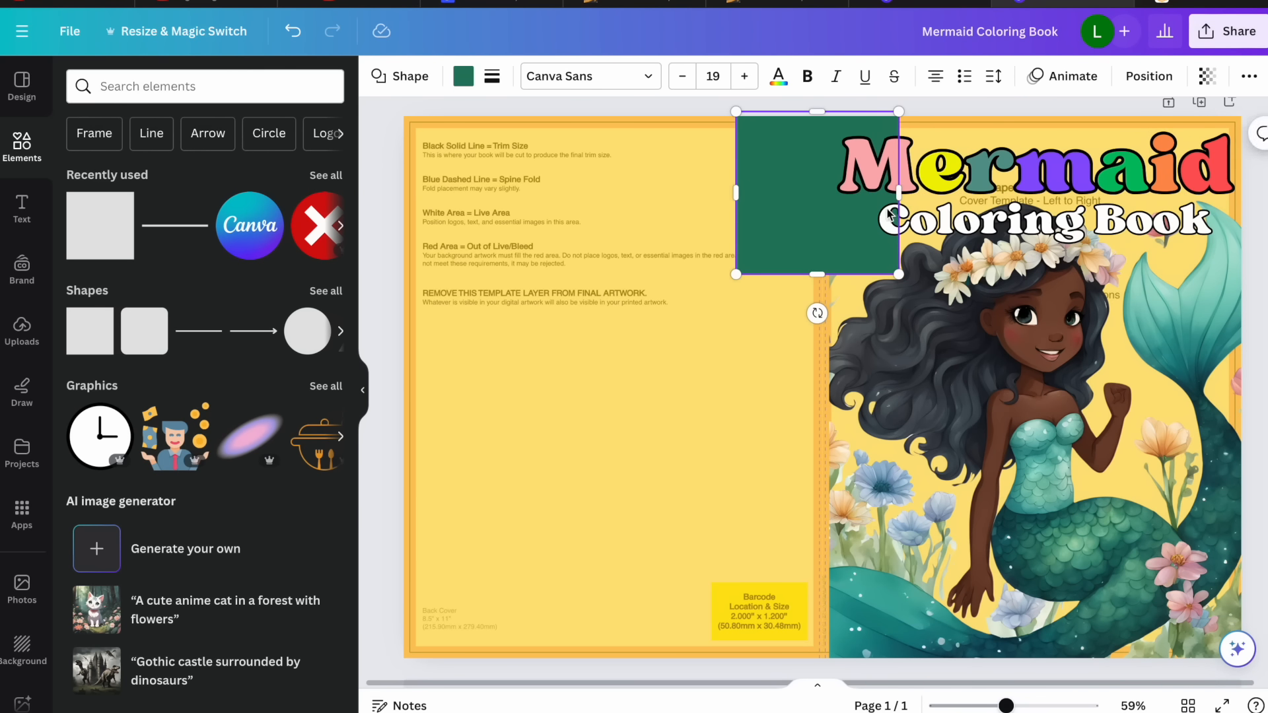
drag(900, 193, 831, 196)
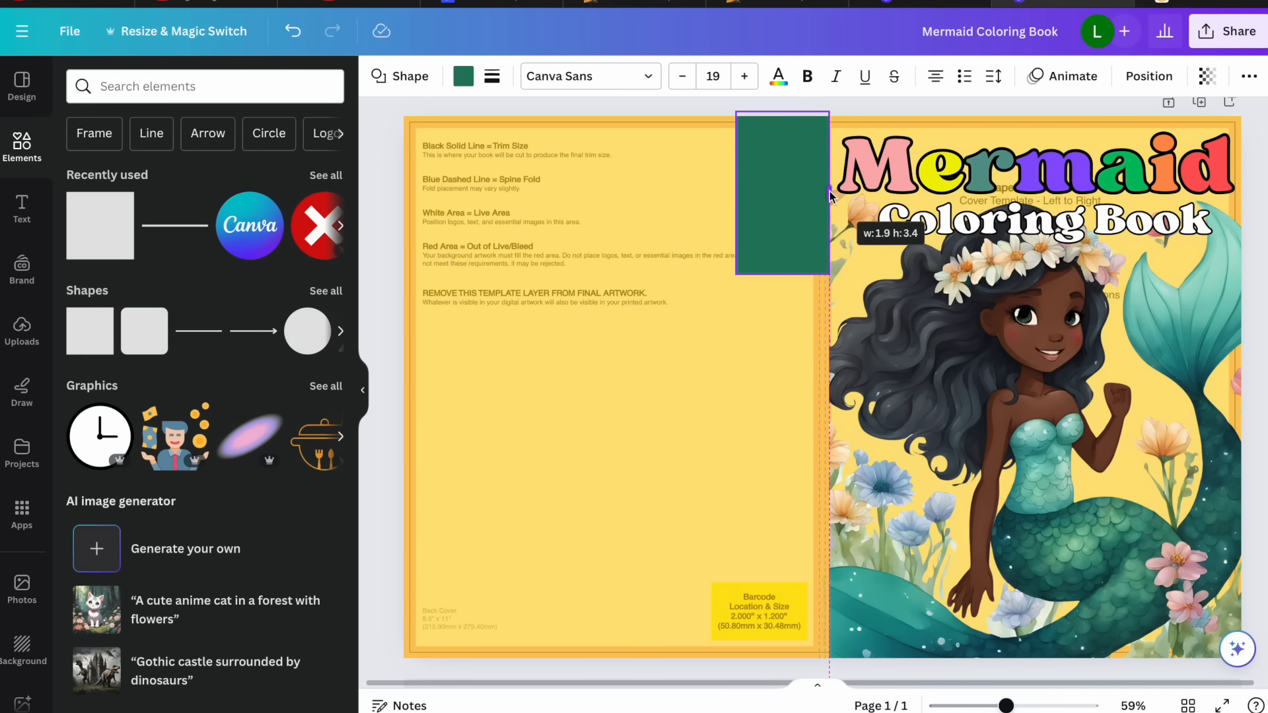
drag(739, 192, 812, 192)
drag(821, 273, 834, 690)
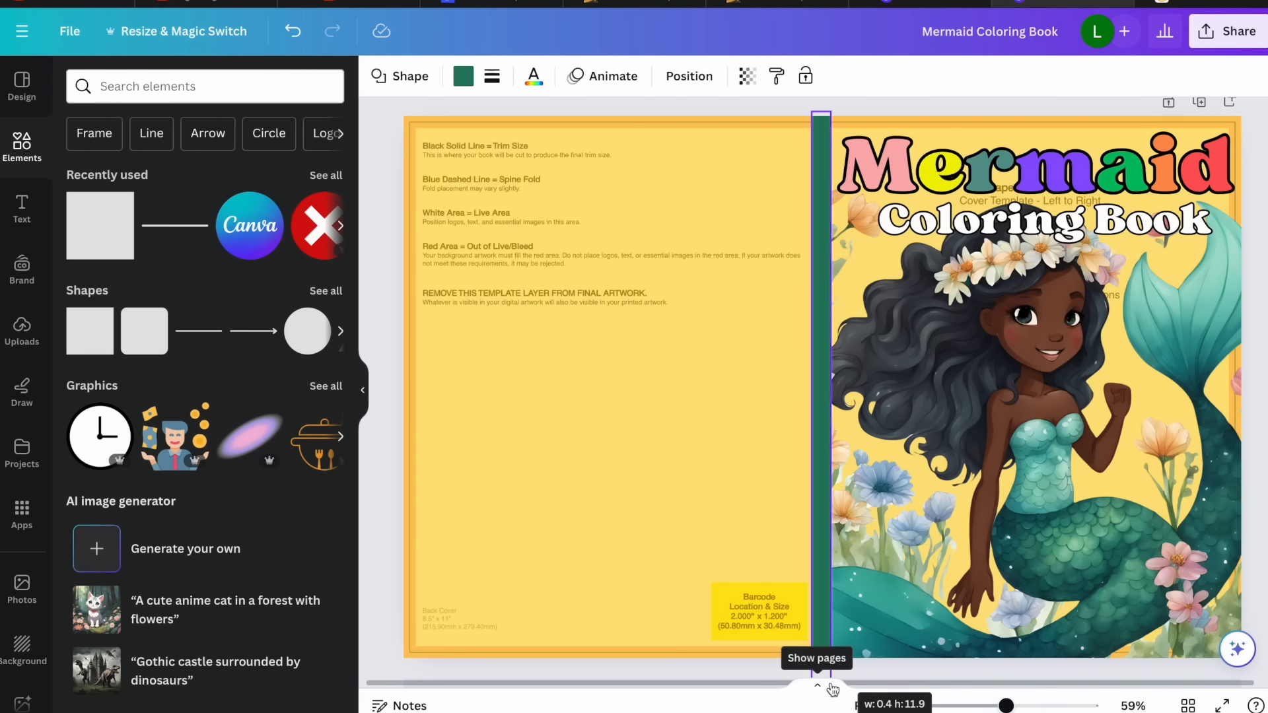
Recolor the spine strip, trying khaki before choosing the teal from the mermaid image's photo colors
click(463, 76)
click(278, 565)
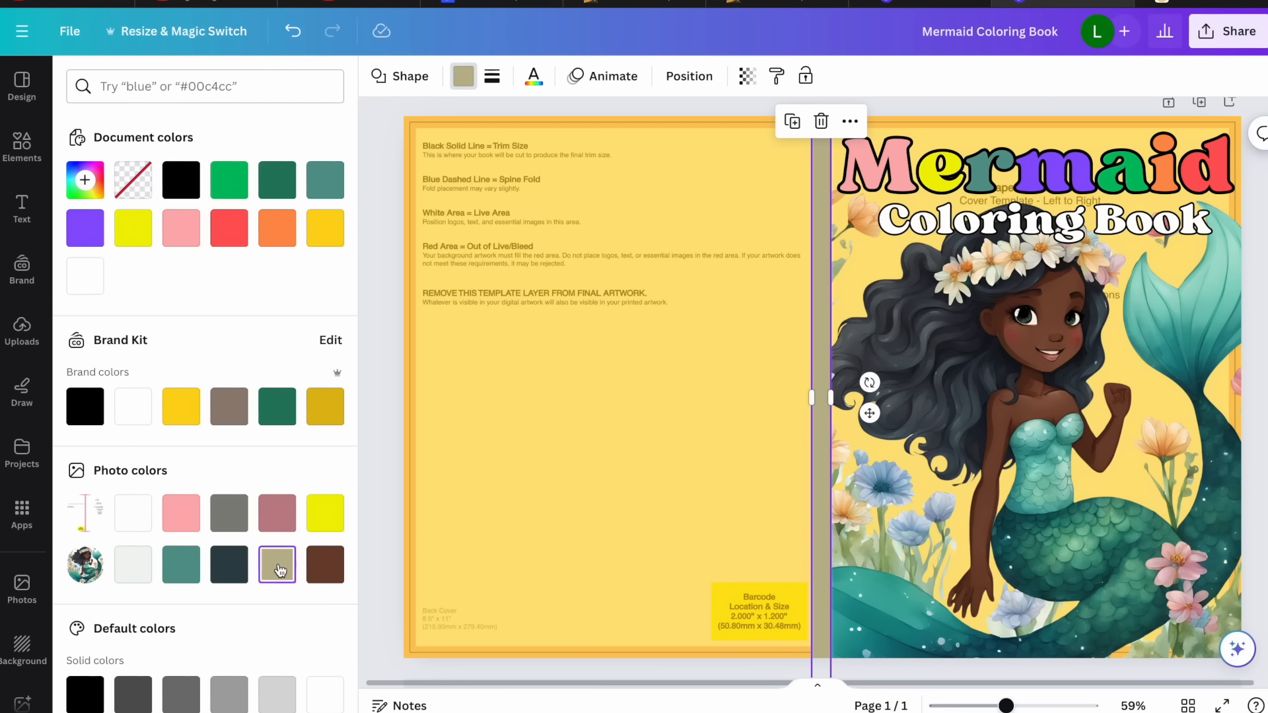
click(181, 565)
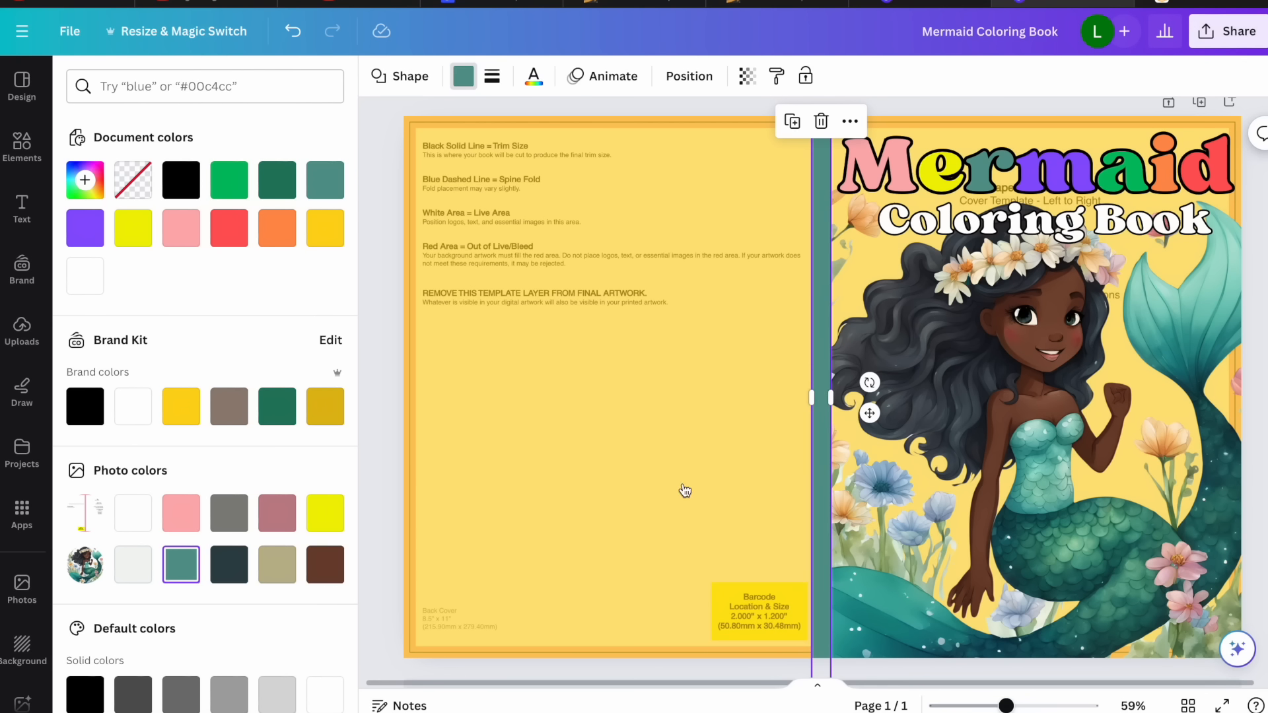
Lower the yellow background's upper edge to about mid-page and delete the exposed cover template layer
click(719, 432)
drag(822, 118, 822, 339)
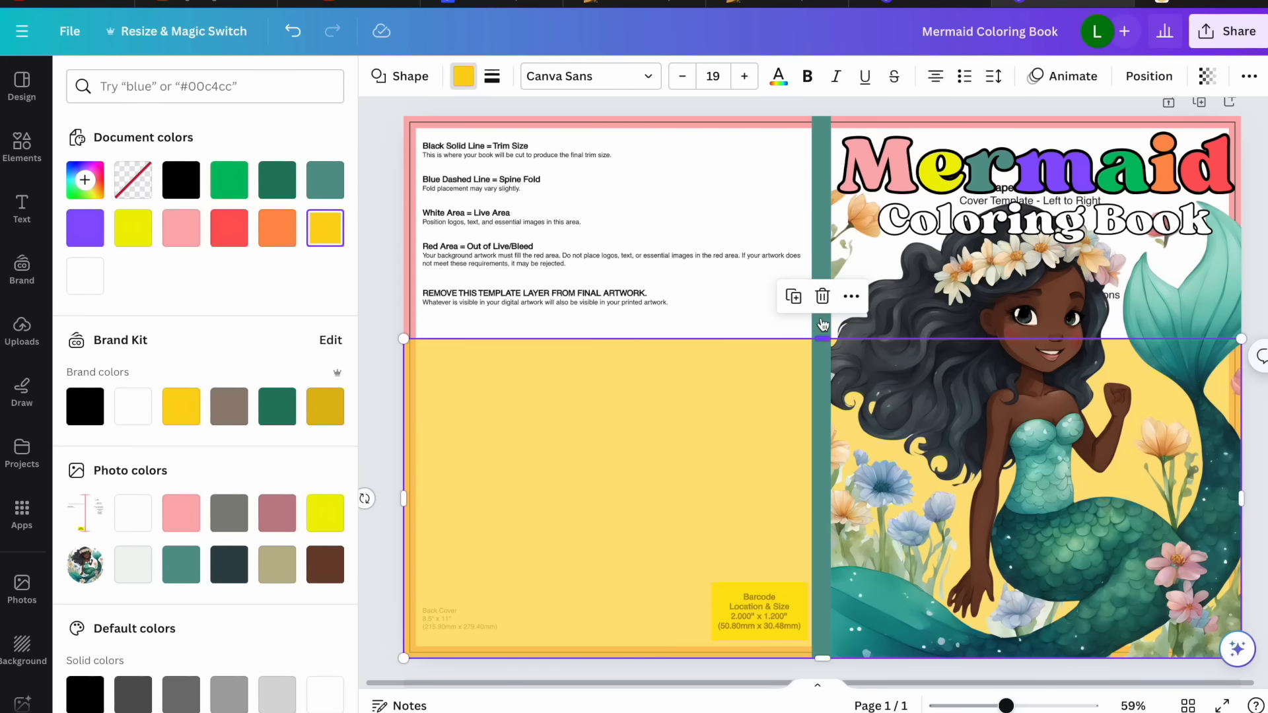
click(748, 177)
key(Delete)
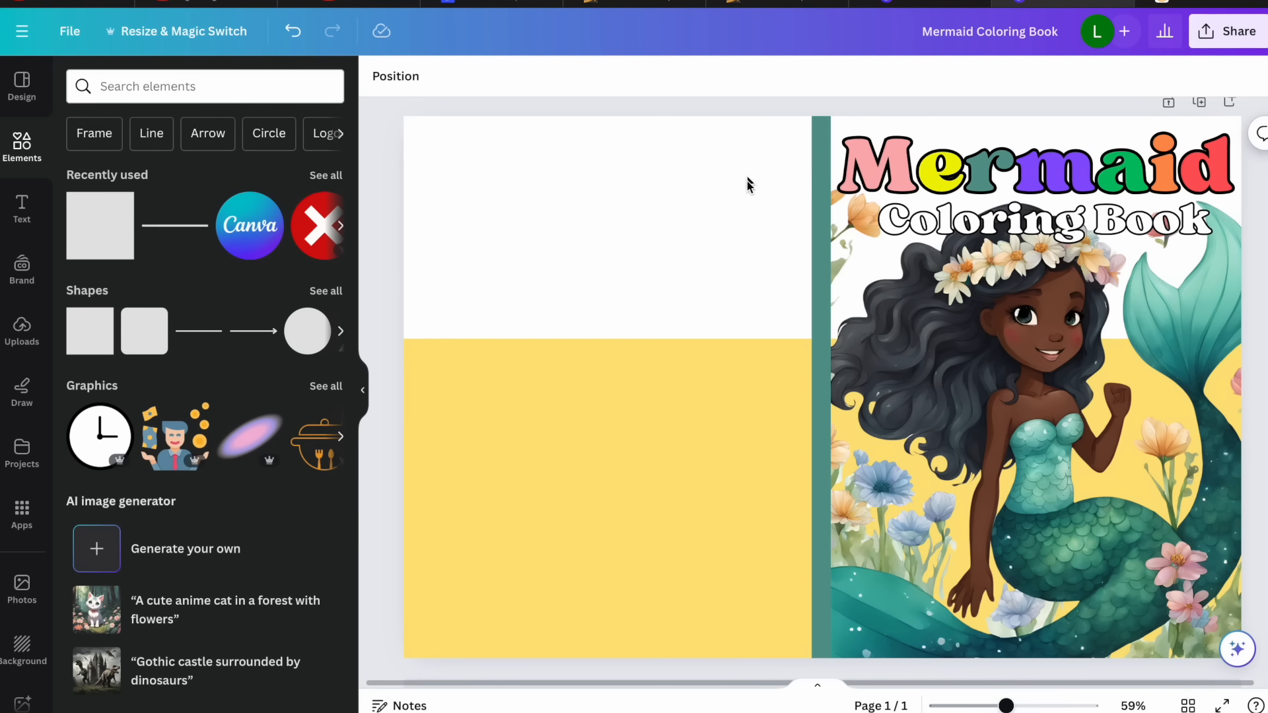
Stretch the yellow background back up to cover the full page and deselect it
click(744, 428)
drag(825, 341, 832, 121)
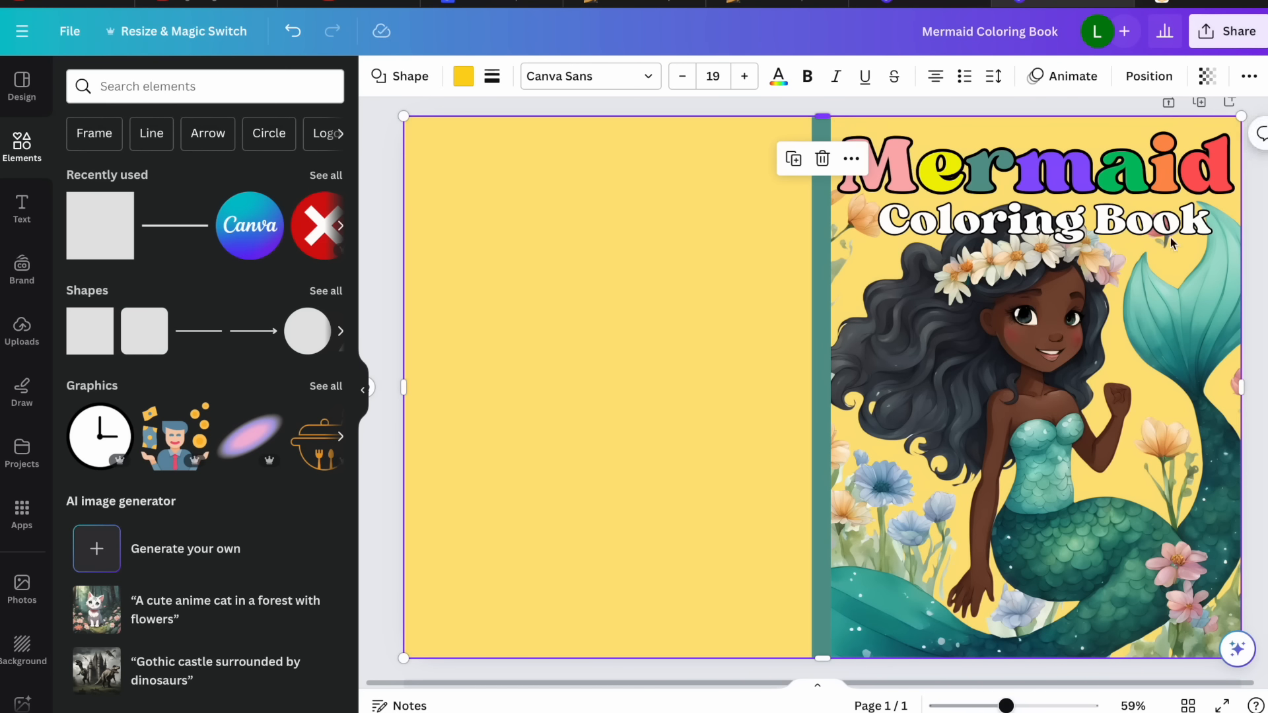
click(1259, 227)
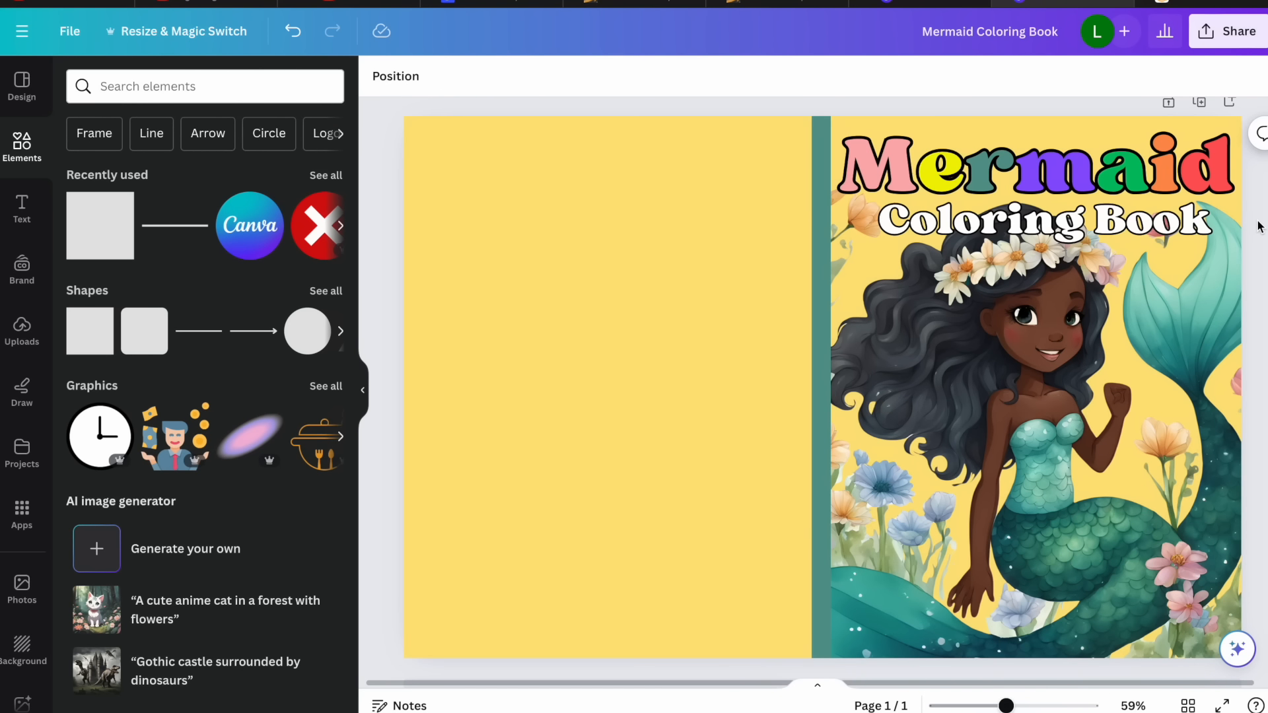
Set the cover's download file type to PDF Print
click(1121, 151)
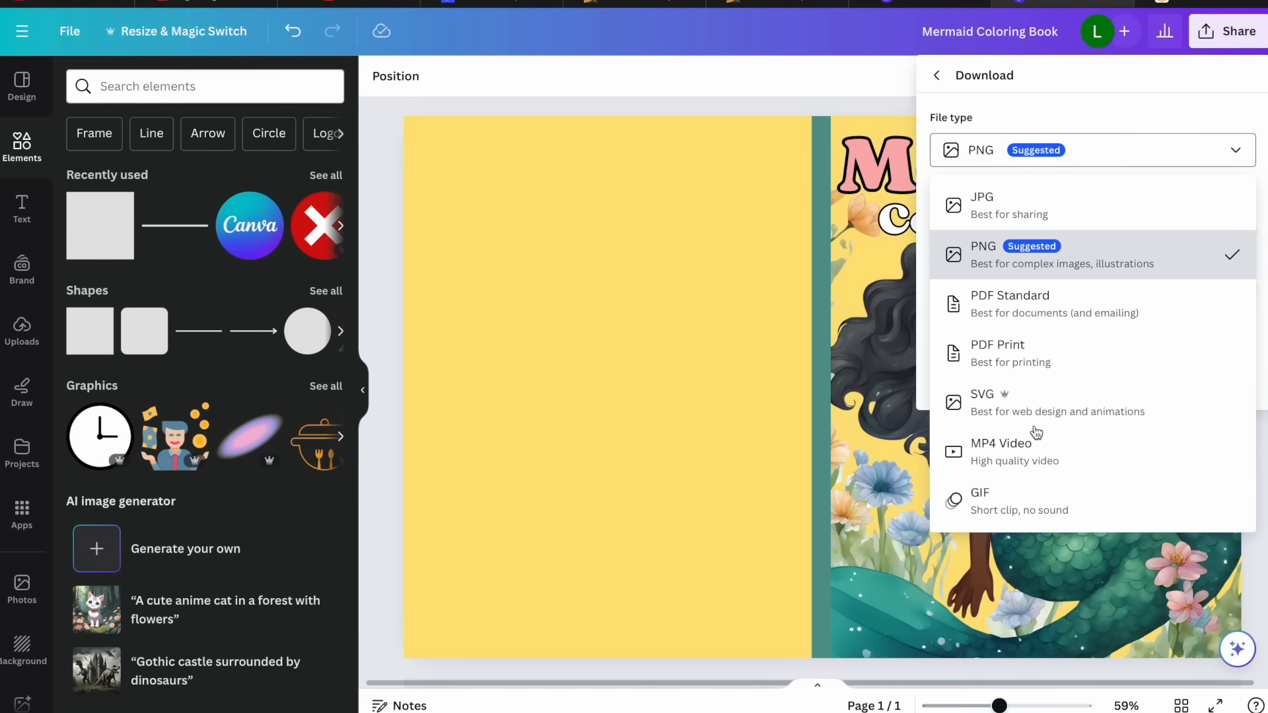
click(1056, 358)
click(987, 209)
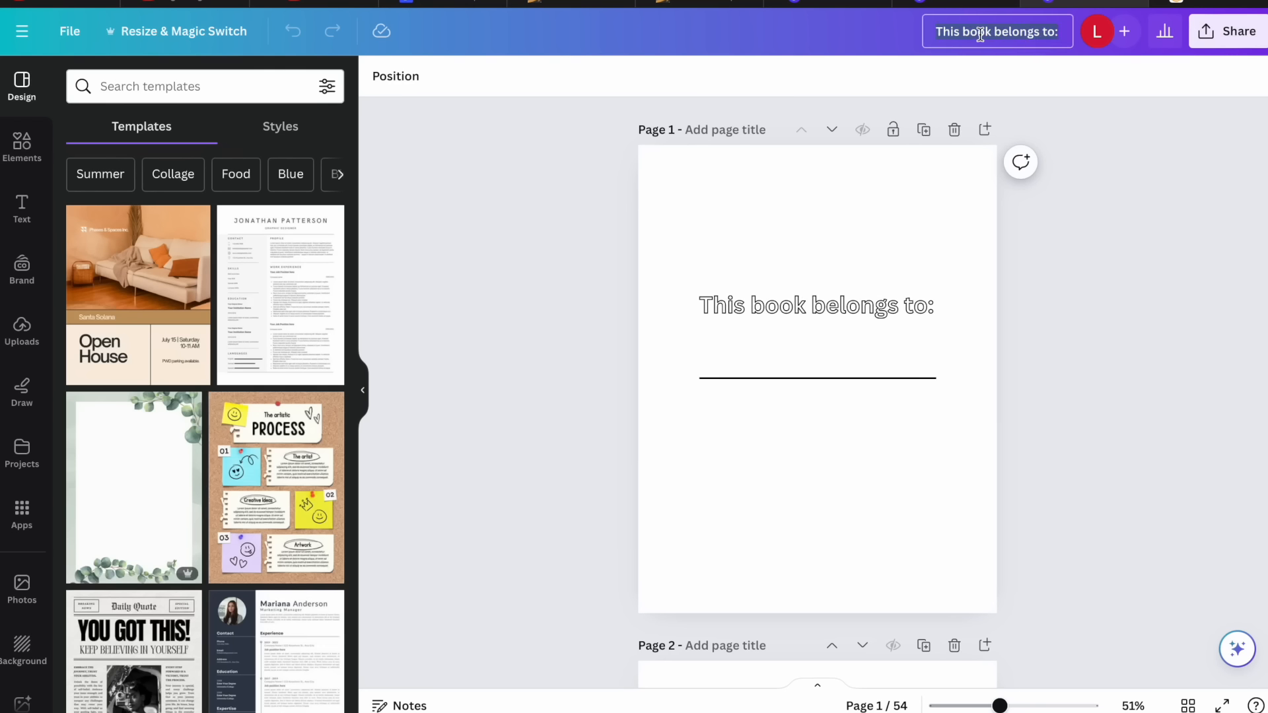
Rename the interior design as Mermaid Coloring Book Interior
text(M)
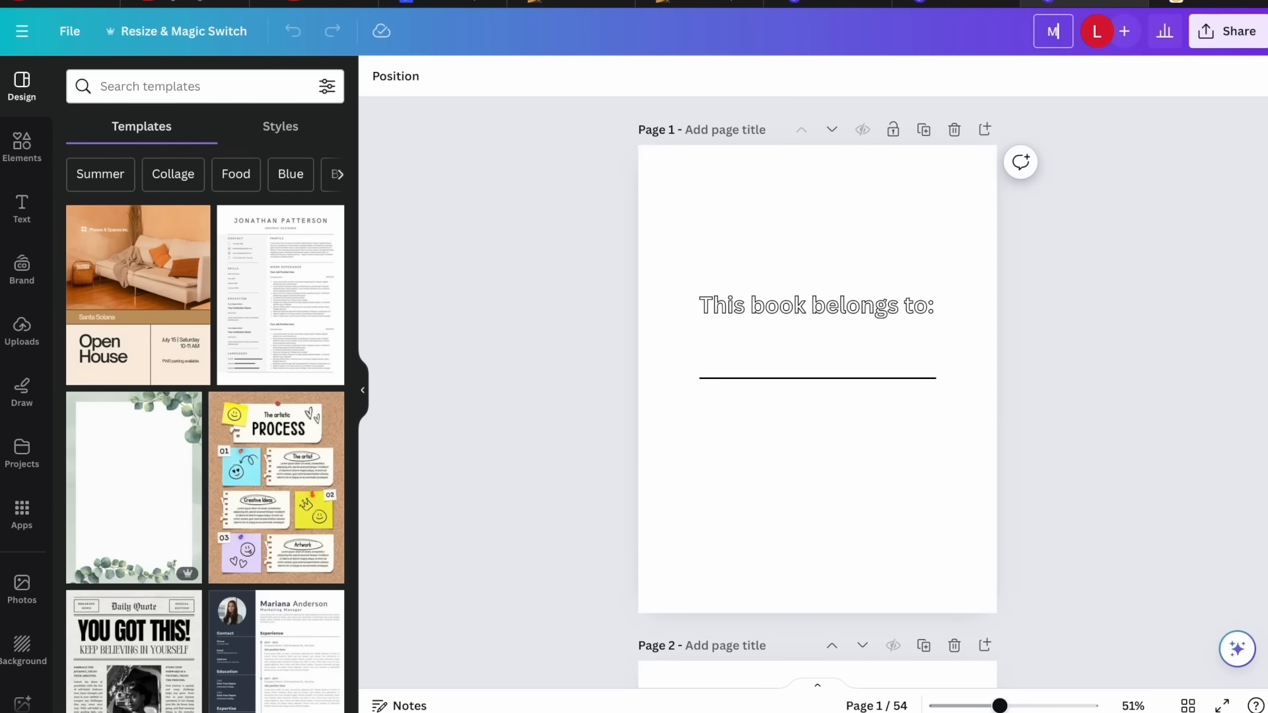
text(ermaid C)
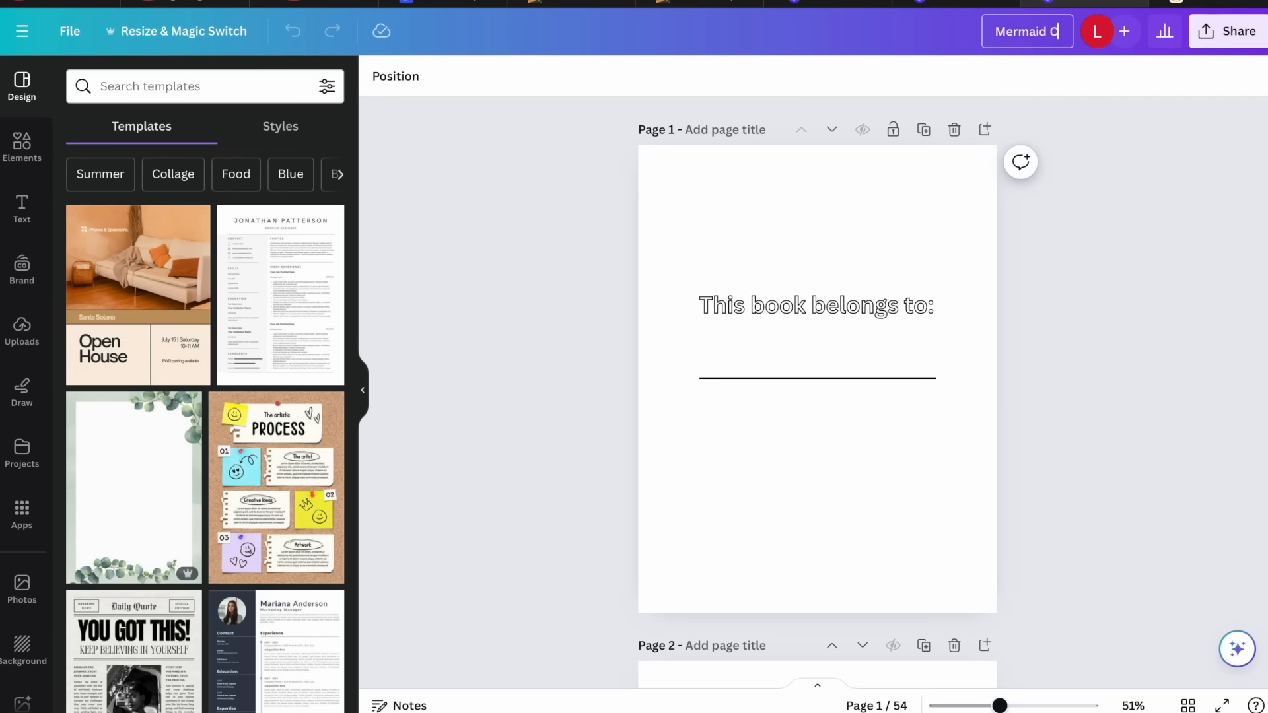
text(oloring Book Interior)
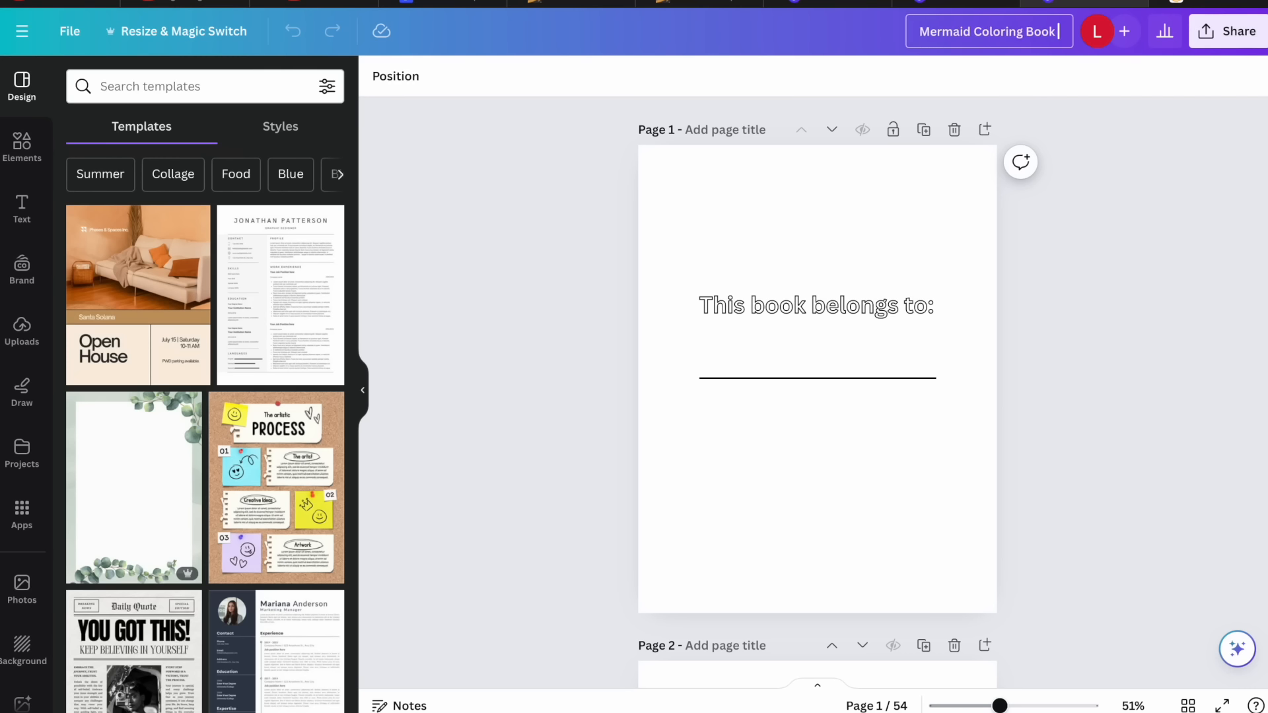
key(Return)
Open the download settings for all pages of the interior design and change the export file type
click(1204, 41)
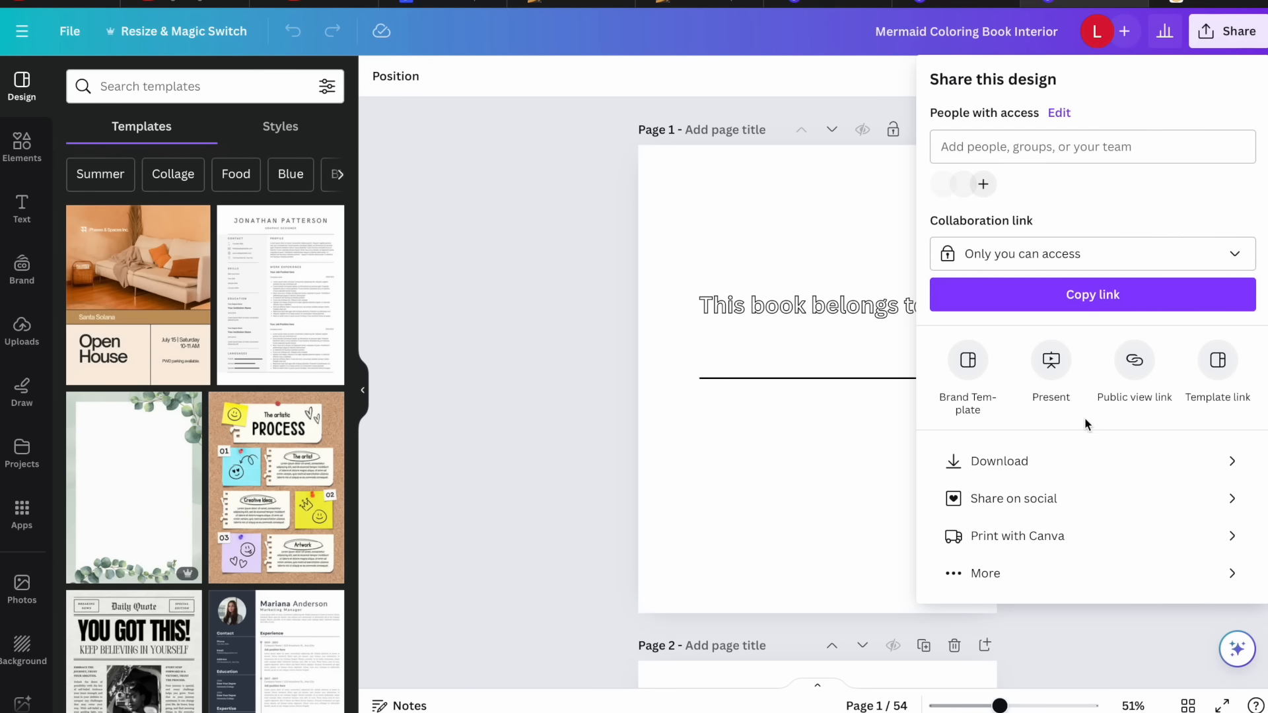
click(958, 458)
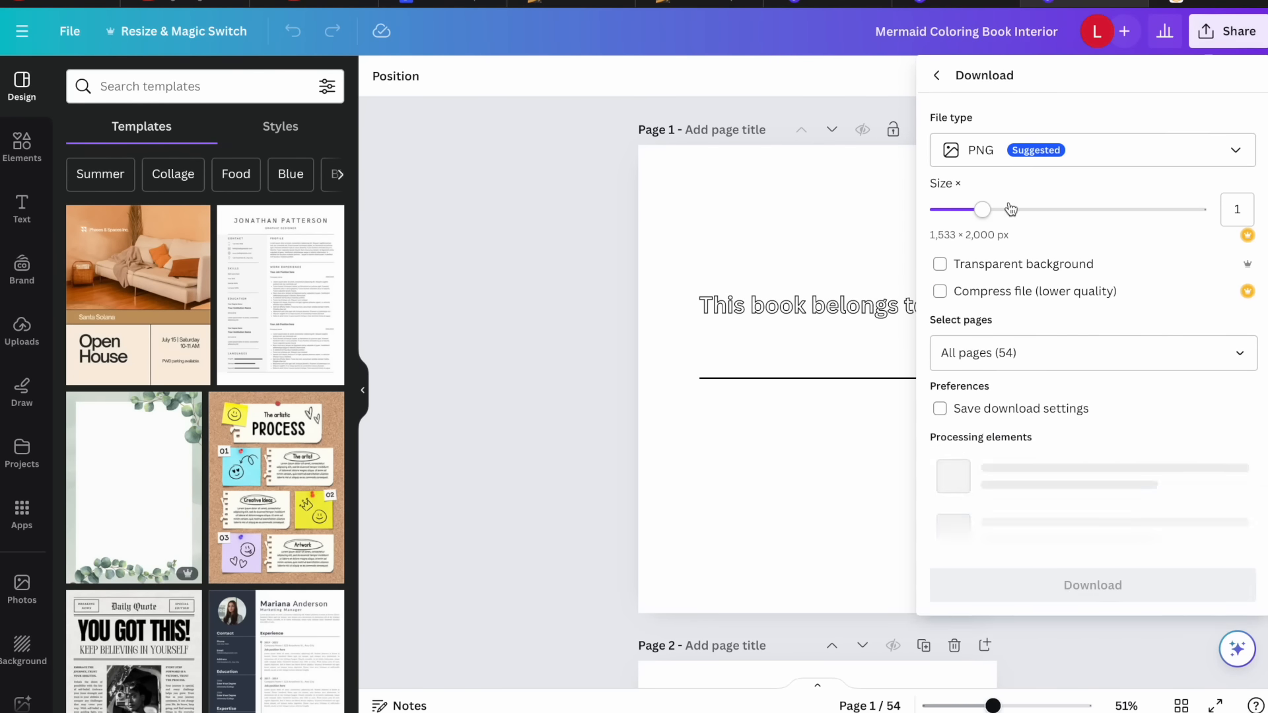
click(1024, 150)
click(1038, 362)
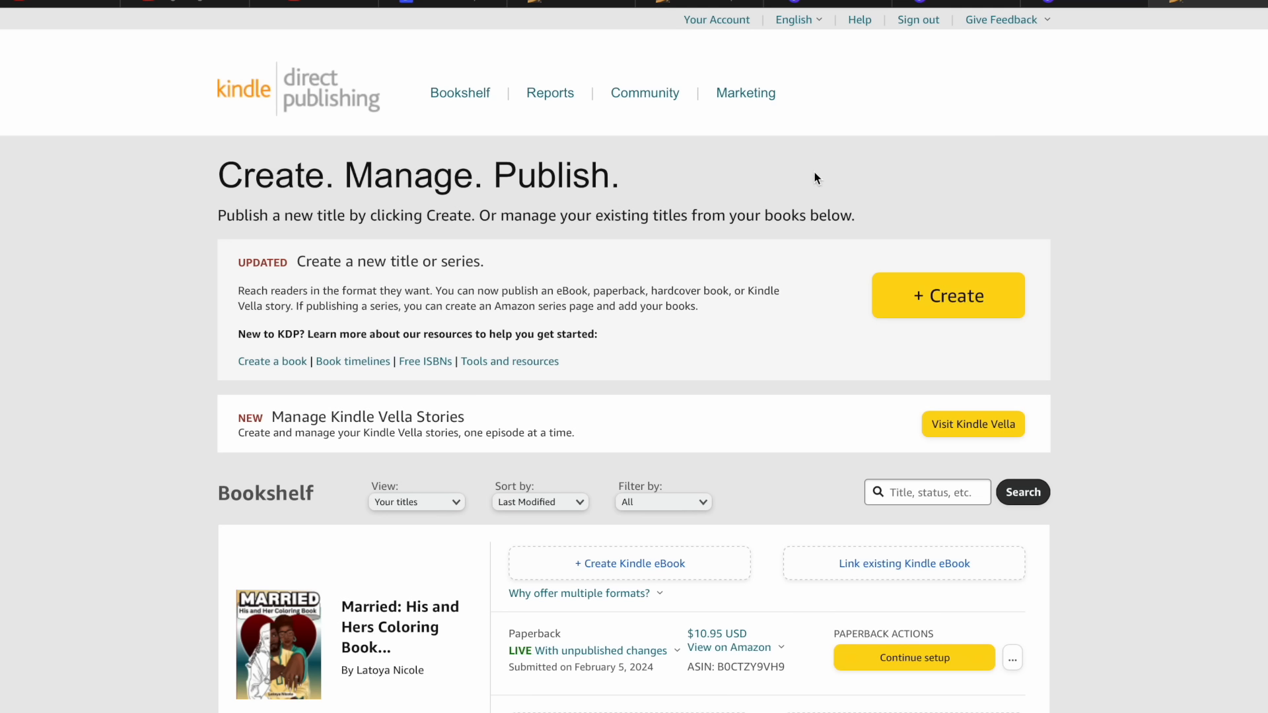
Switch to Kindle Direct Publishing, create a new paperback and set its book title to Mermaid Coloring Book
click(972, 303)
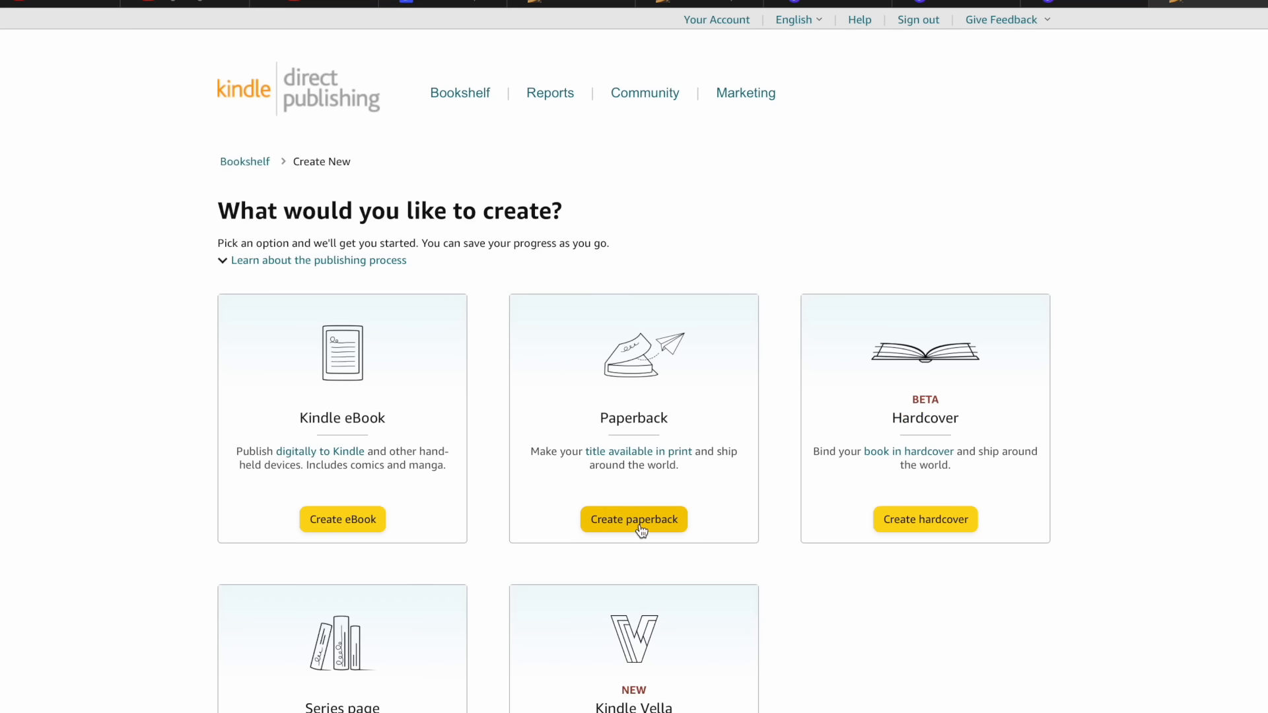
click(639, 531)
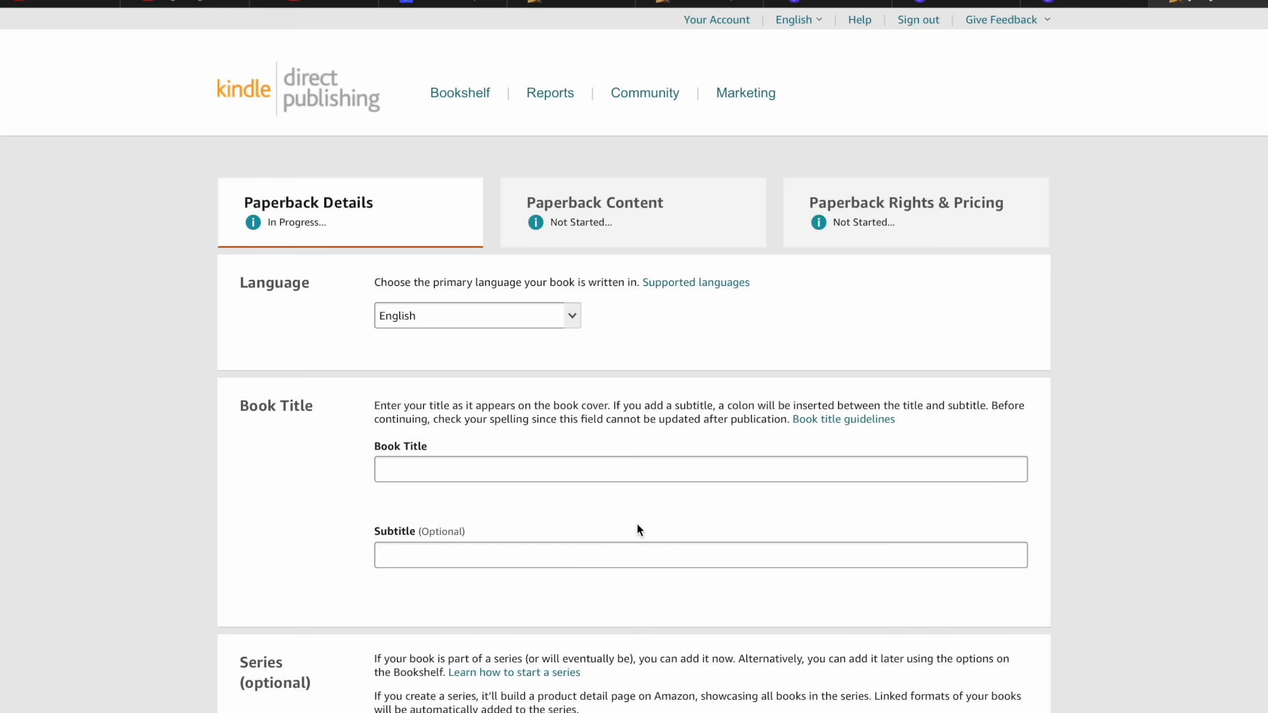
scroll(657, 402, down, 2)
scroll(657, 403, down, 3)
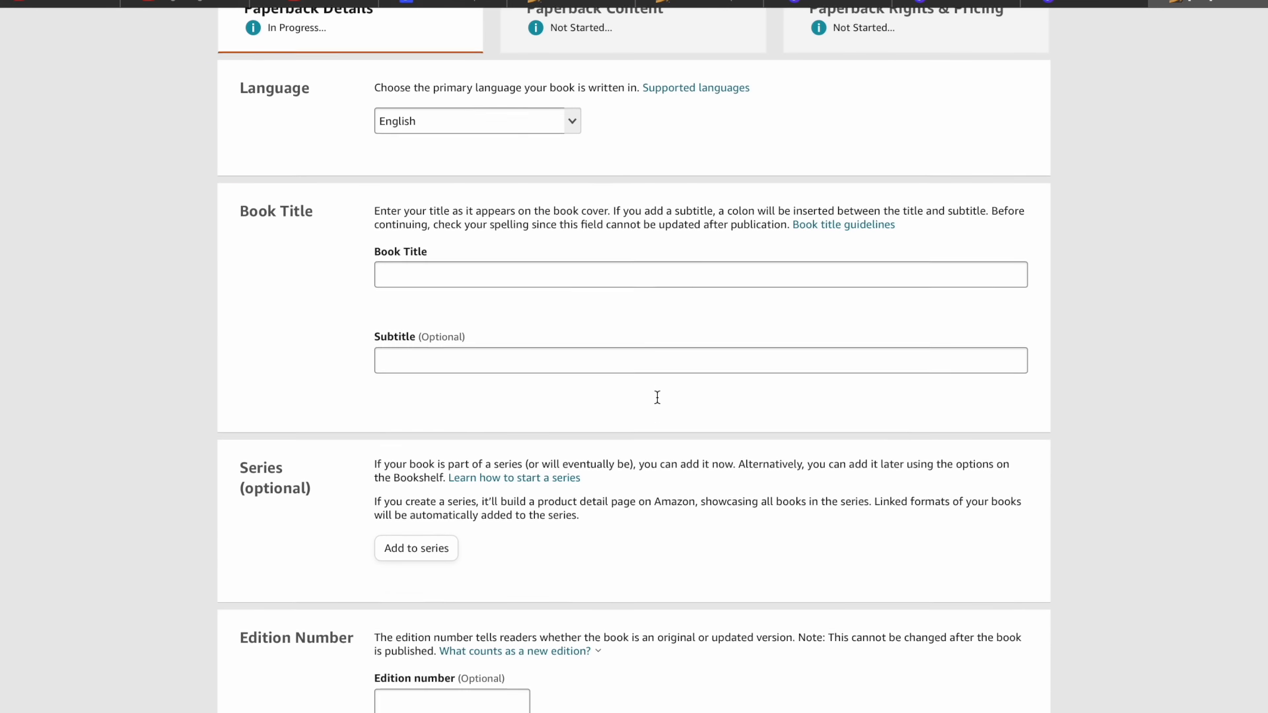
click(618, 259)
text(Mermaid Coloring Book)
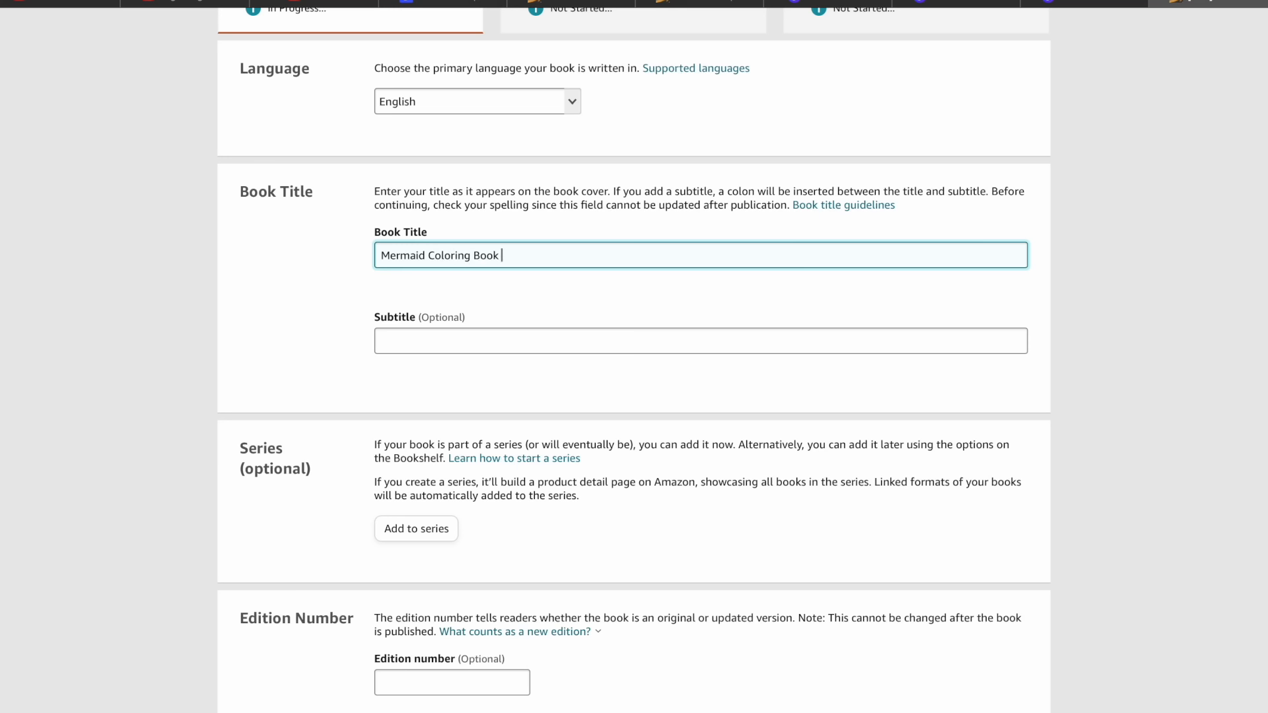
Check how Amazon's kids coloring books are titled and enter the subtitle Adorable Illustrations for Your Young Black Mermaid
click(568, 344)
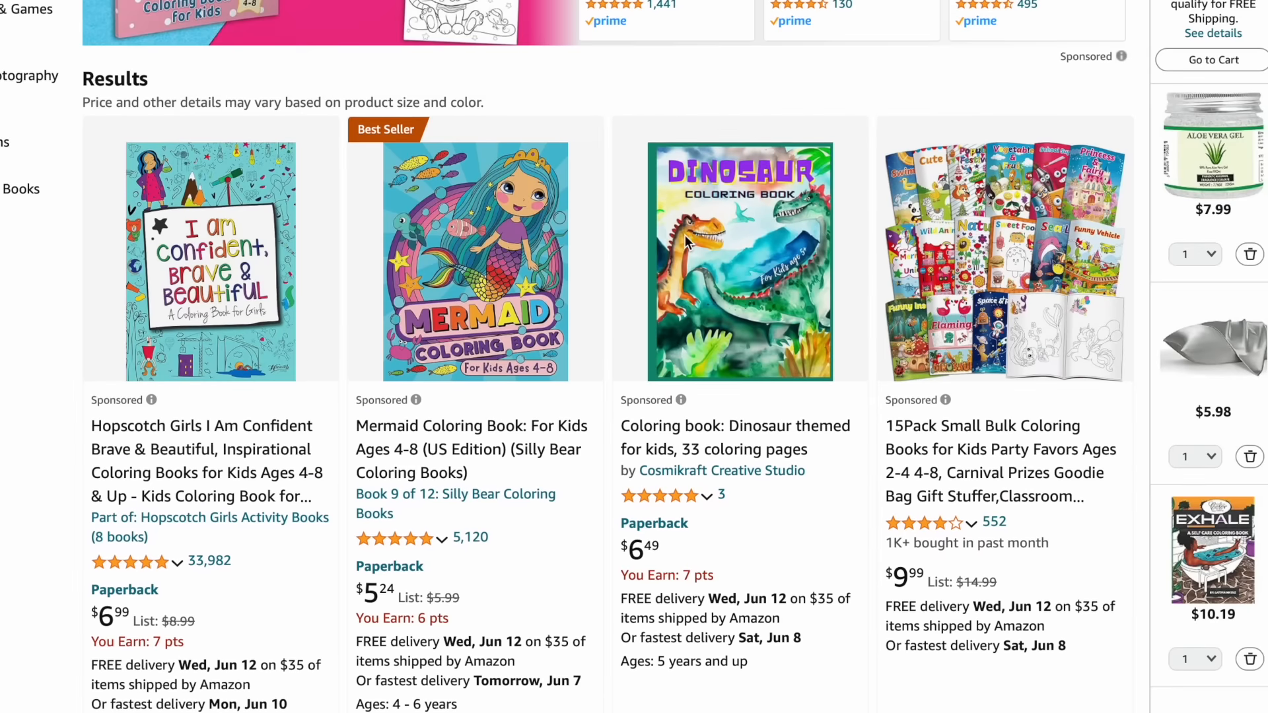
scroll(687, 243, up, 5)
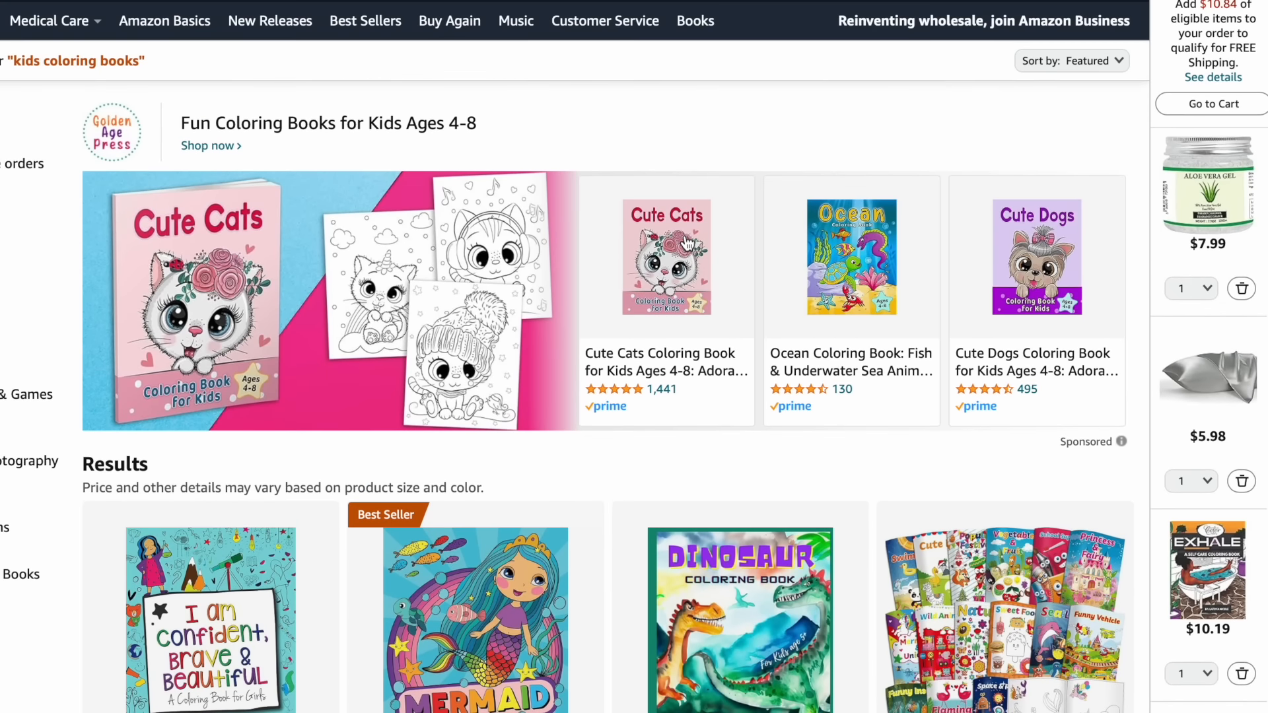
scroll(687, 244, down, 4)
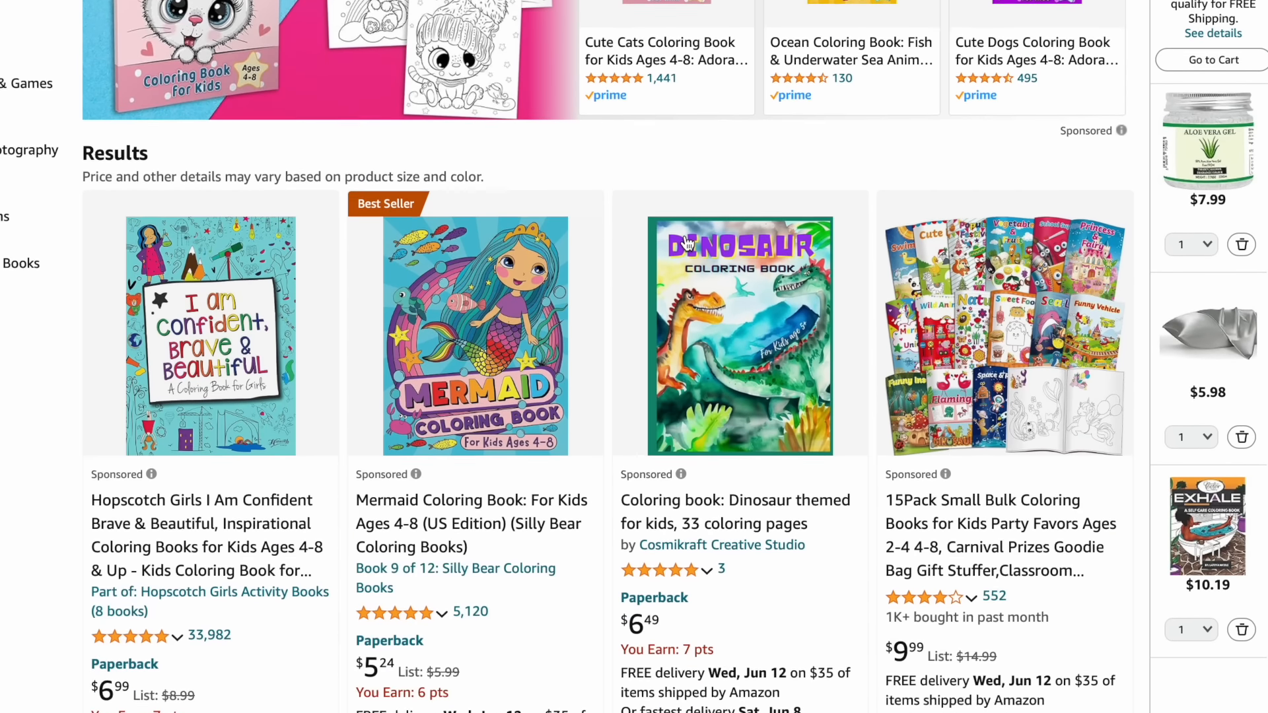
scroll(687, 244, down, 10)
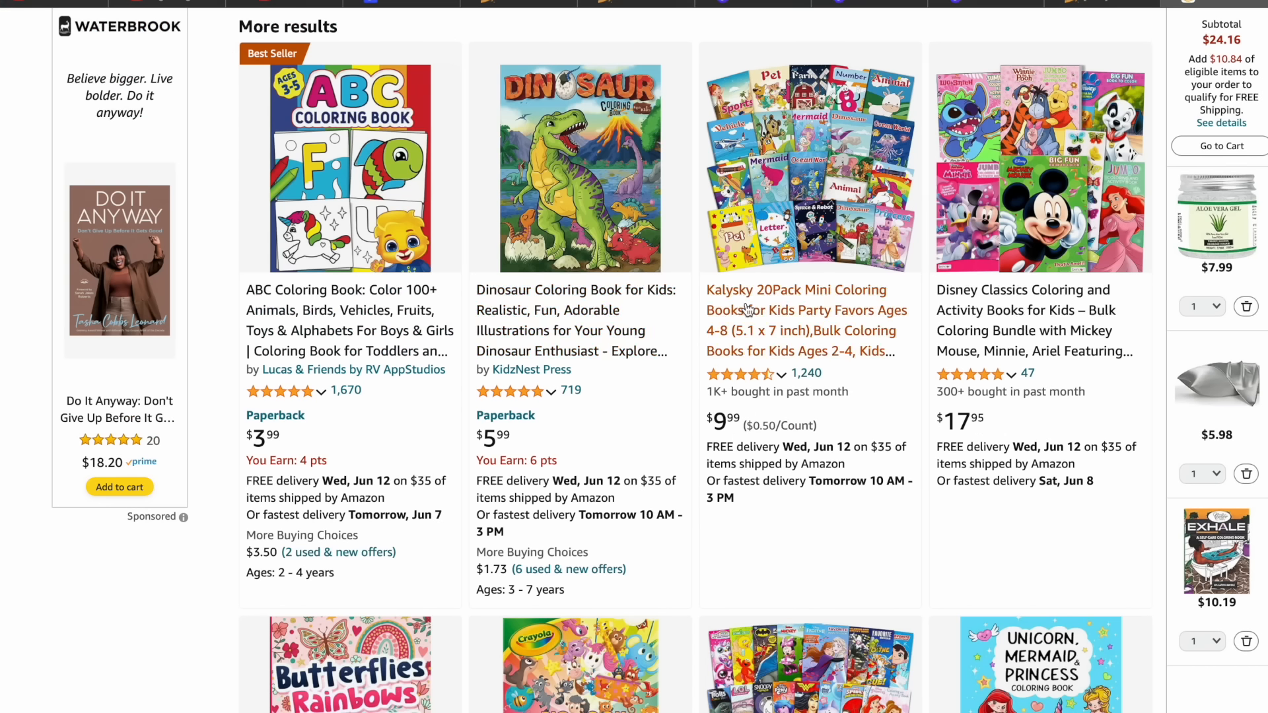
click(1111, 4)
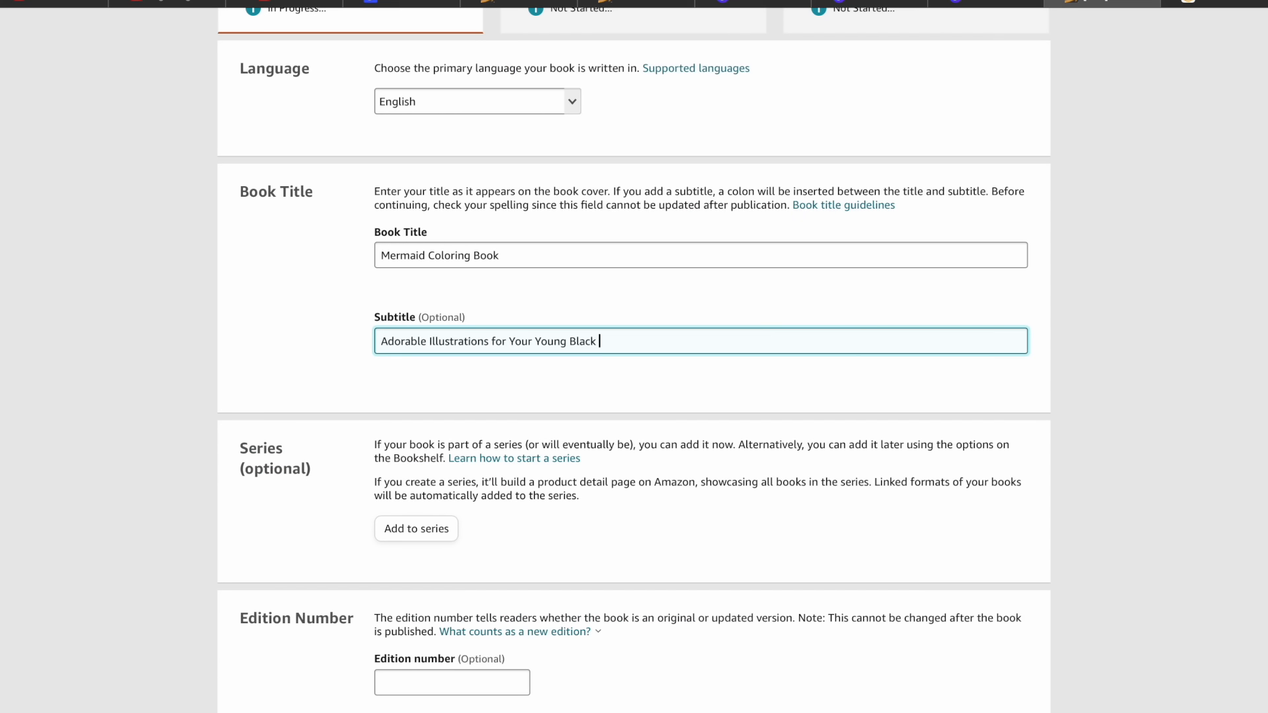
text(aid)
Fill in the primary author's first and last name
scroll(553, 319, down, 7)
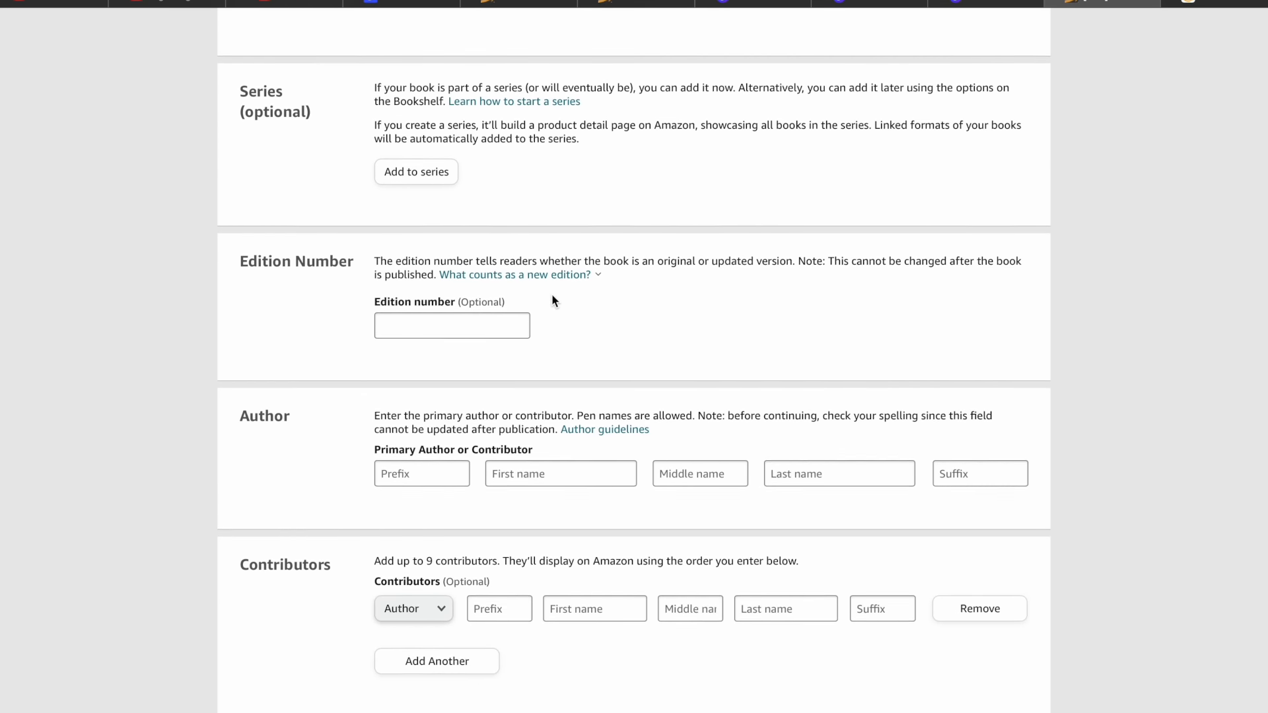
scroll(554, 301, down, 1)
click(552, 275)
text(Latoya)
click(886, 275)
text(Nicole)
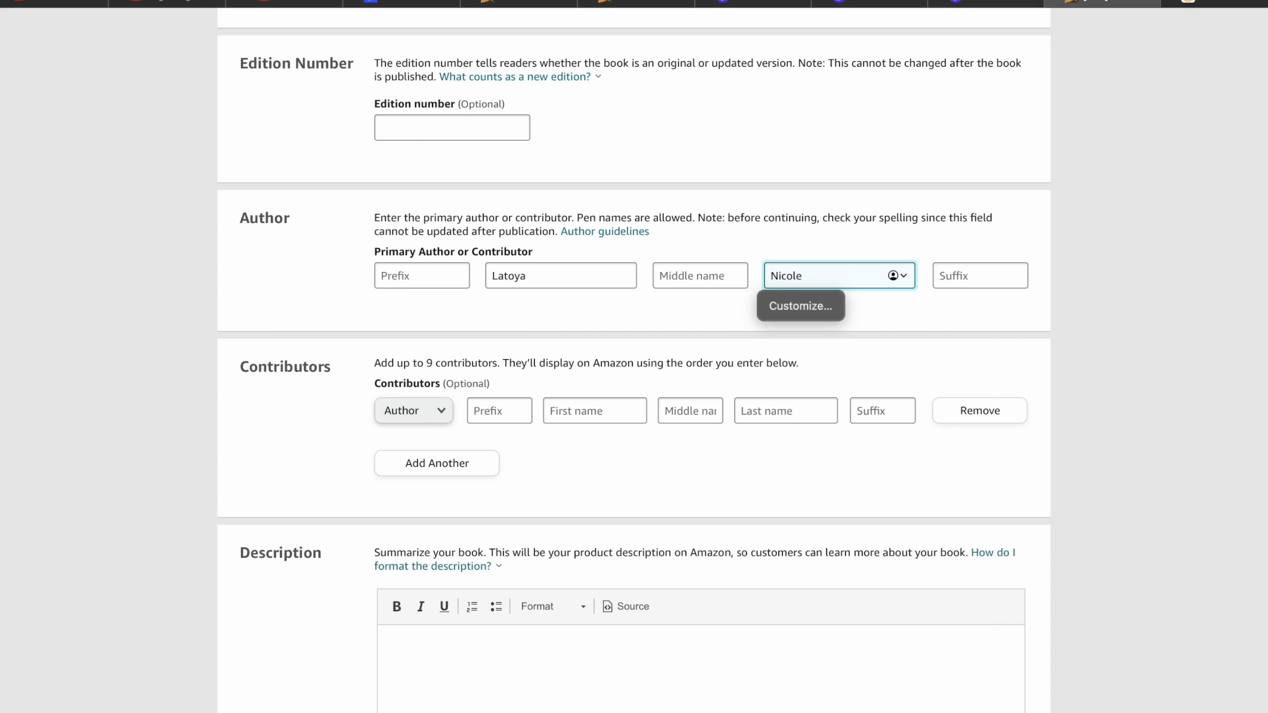
click(1128, 276)
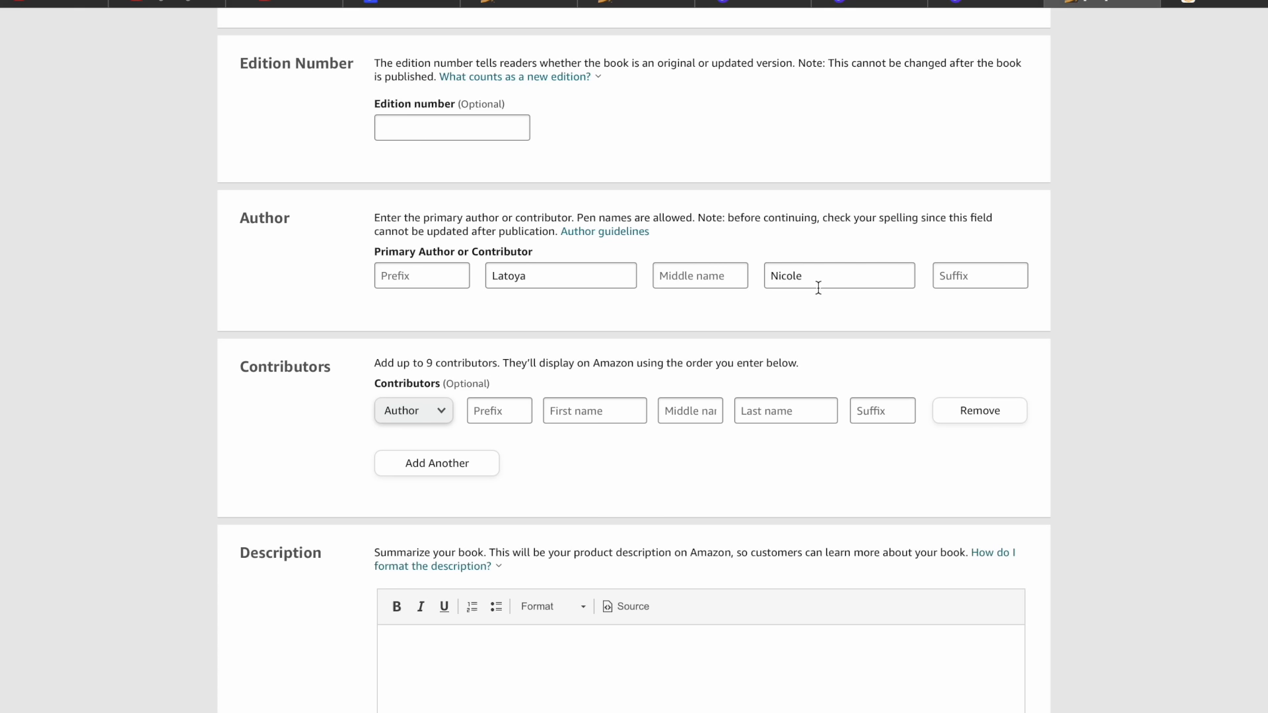
Paste the prepared Mermaids Coloring Book for Kids text with its product features into the book description
scroll(818, 286, down, 3)
click(581, 490)
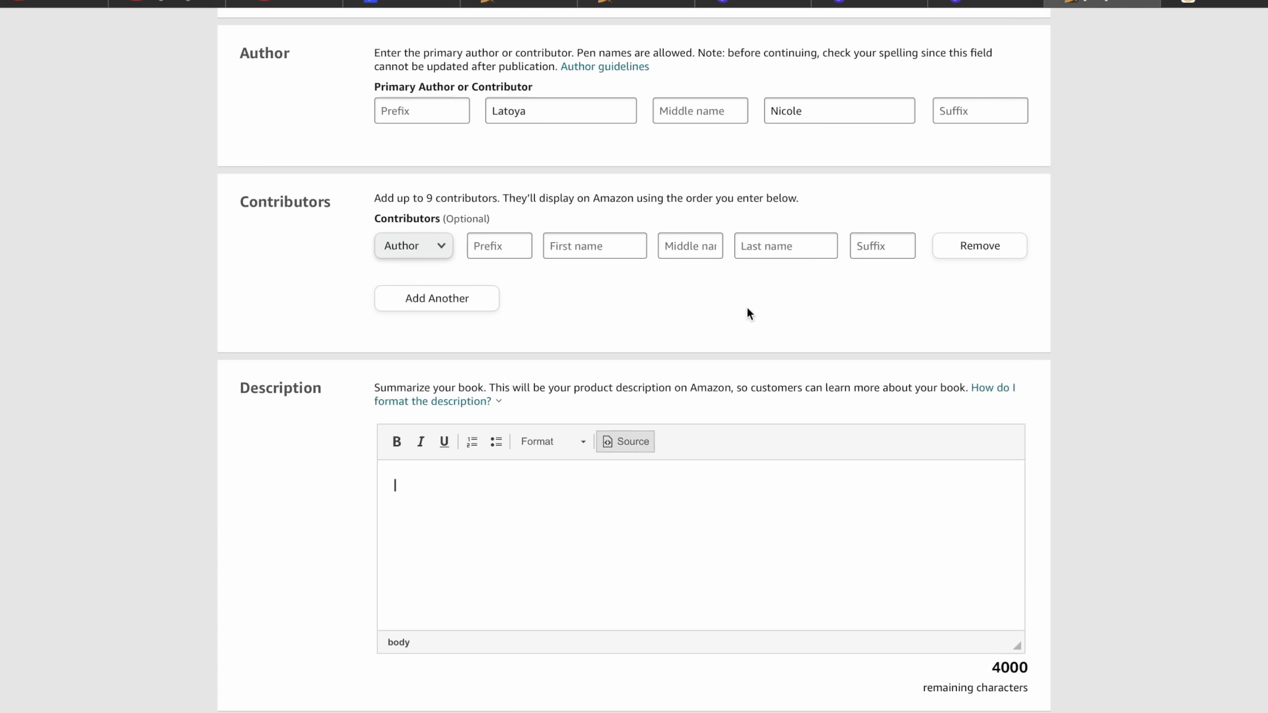
key(ctrl+v)
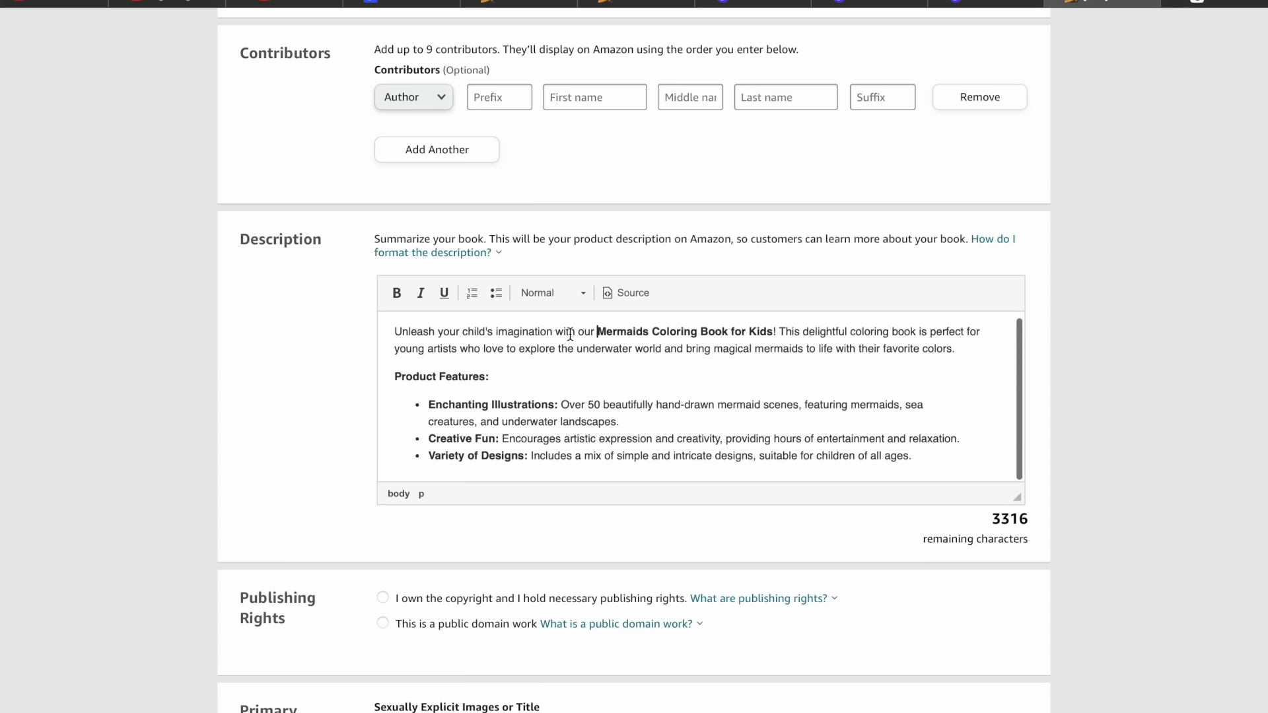
Revise the description by removing "magical" before "mermaids" and making the Enchanting Illustrations bullet begin with "24 beautiful mermaid scenes"
scroll(483, 417, down, 1)
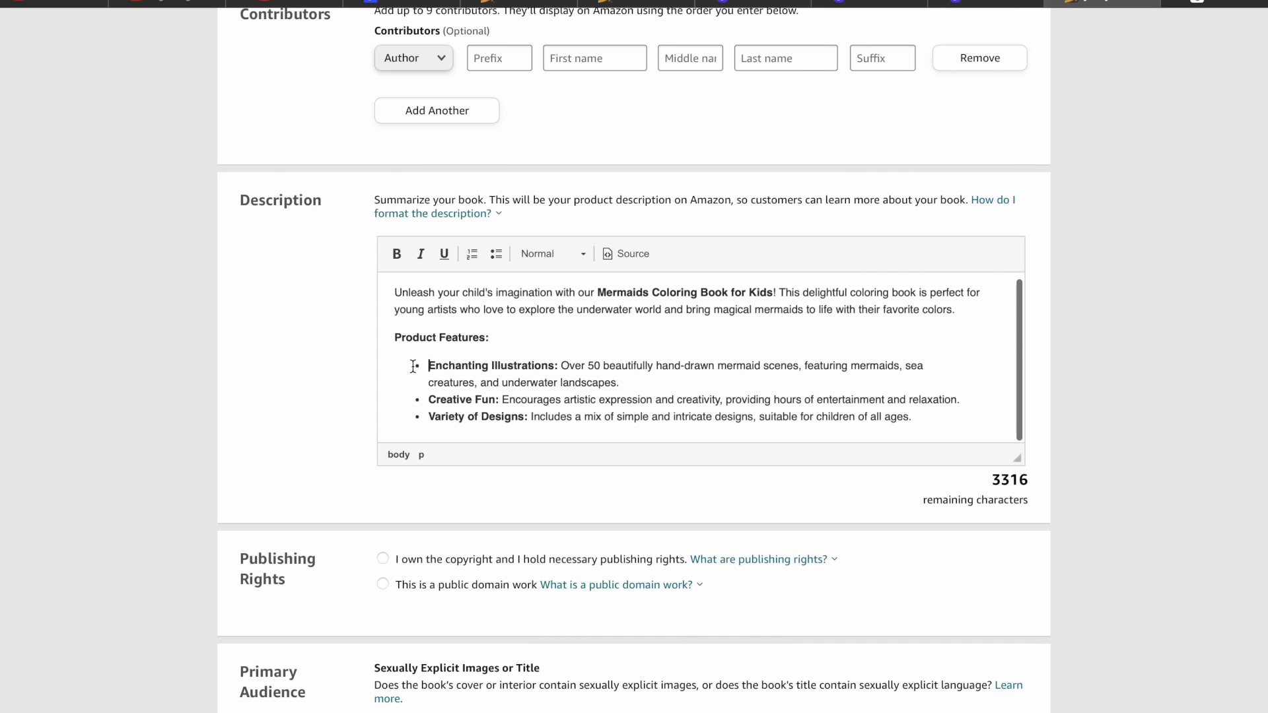
drag(413, 367, 521, 383)
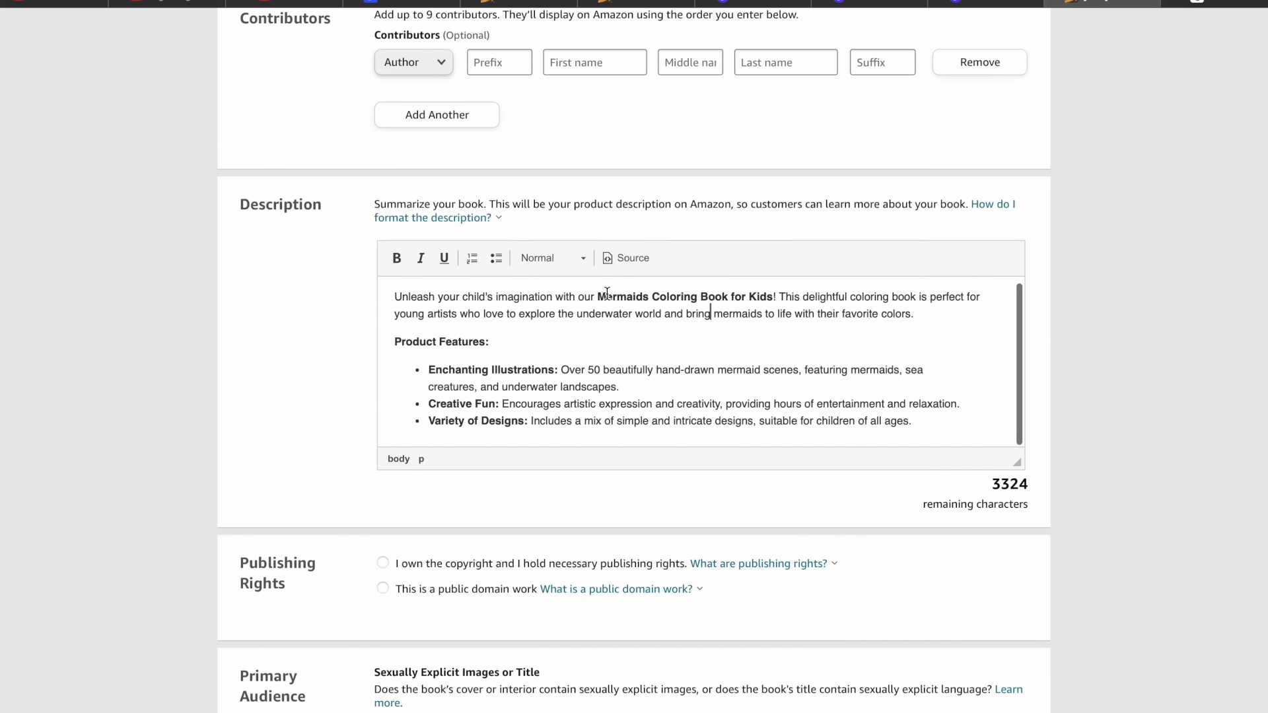
drag(769, 303, 944, 324)
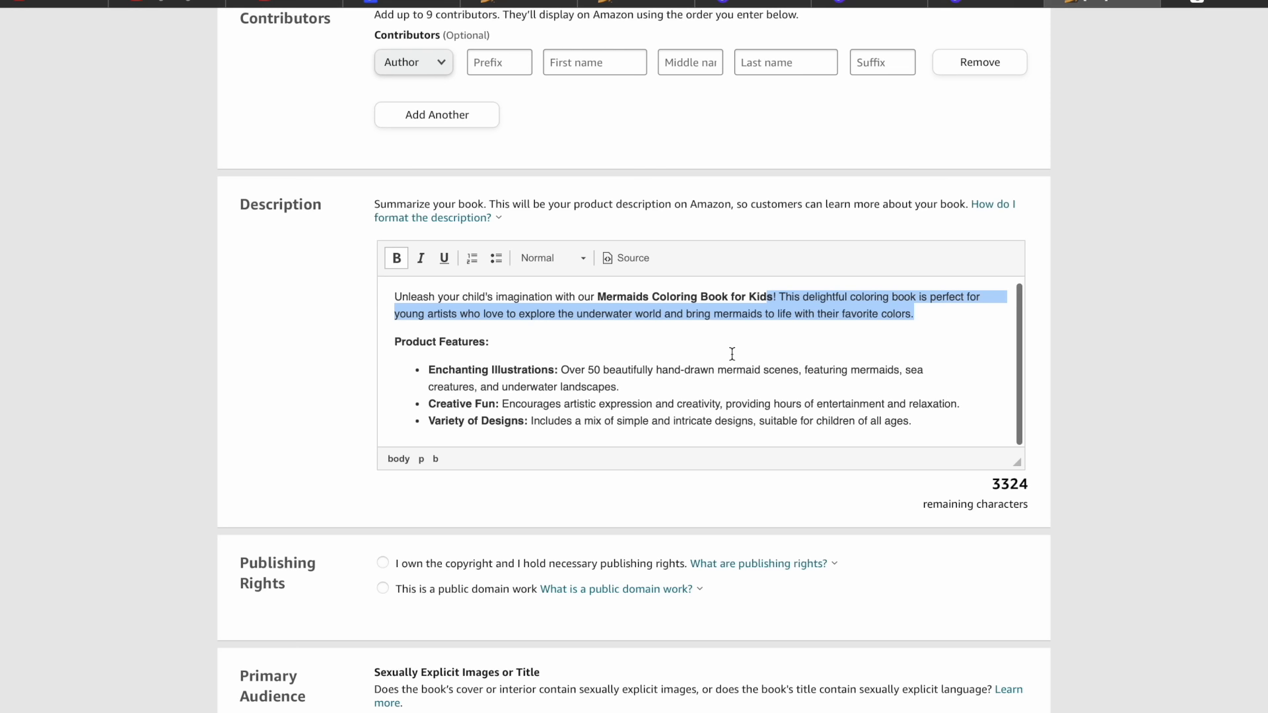
scroll(732, 354, down, 1)
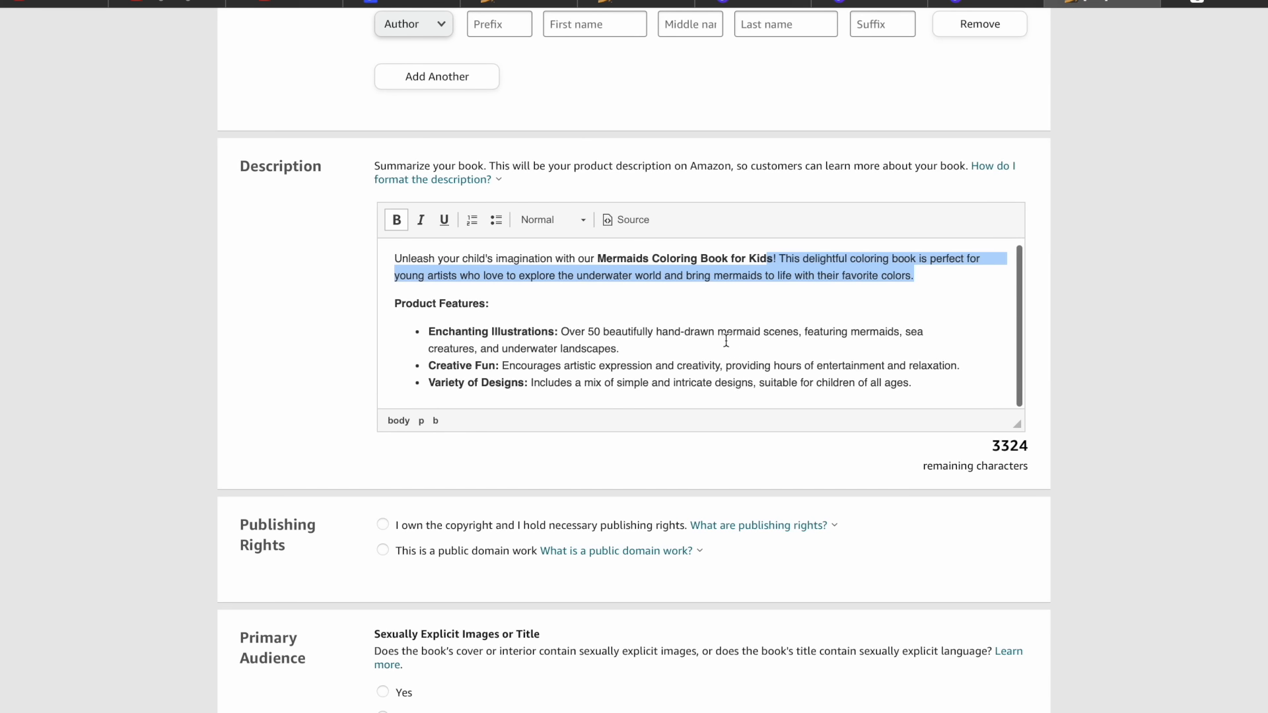
drag(388, 316, 491, 312)
click(491, 311)
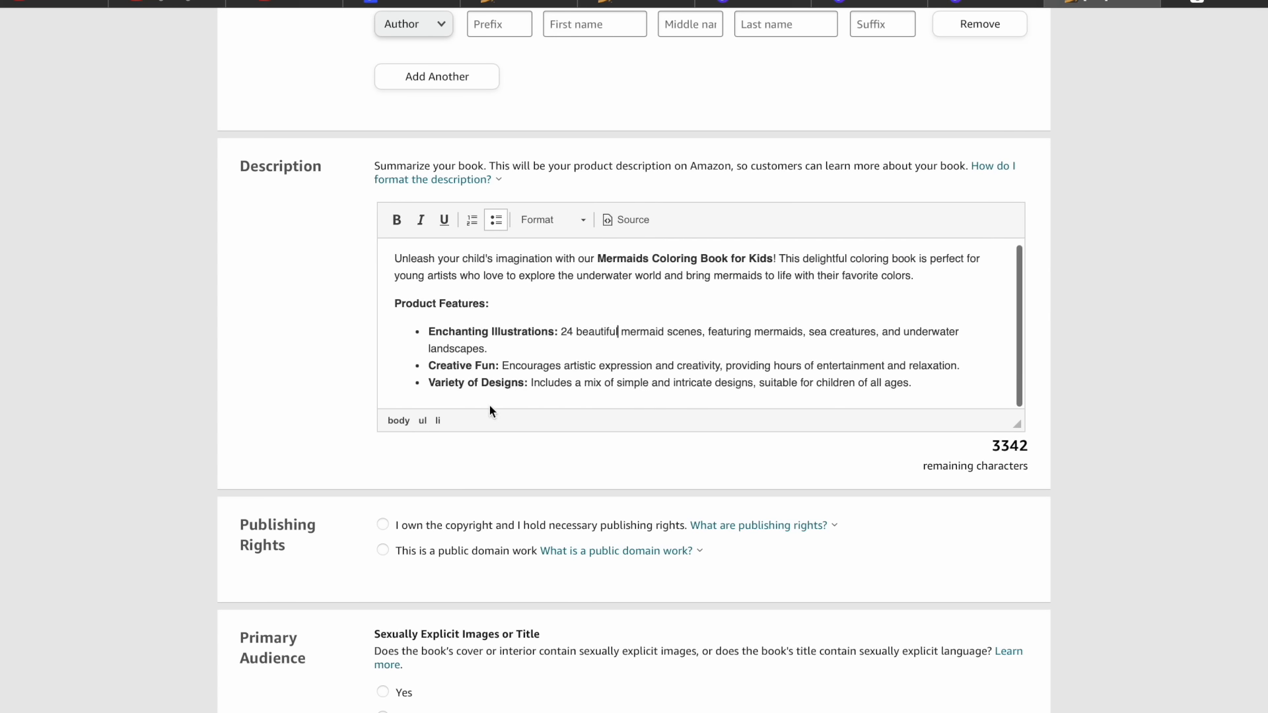
Review the edited description and choose the book's publishing rights declaration
scroll(448, 375, down, 1)
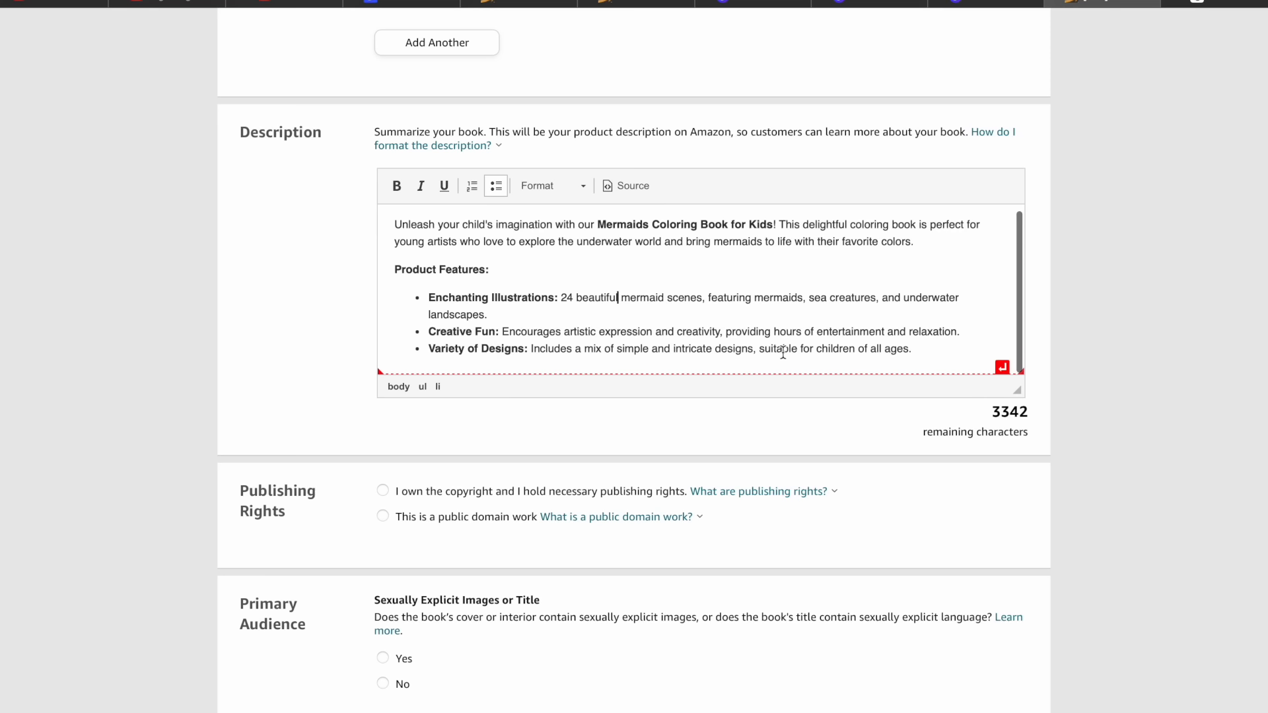
scroll(852, 344, down, 1)
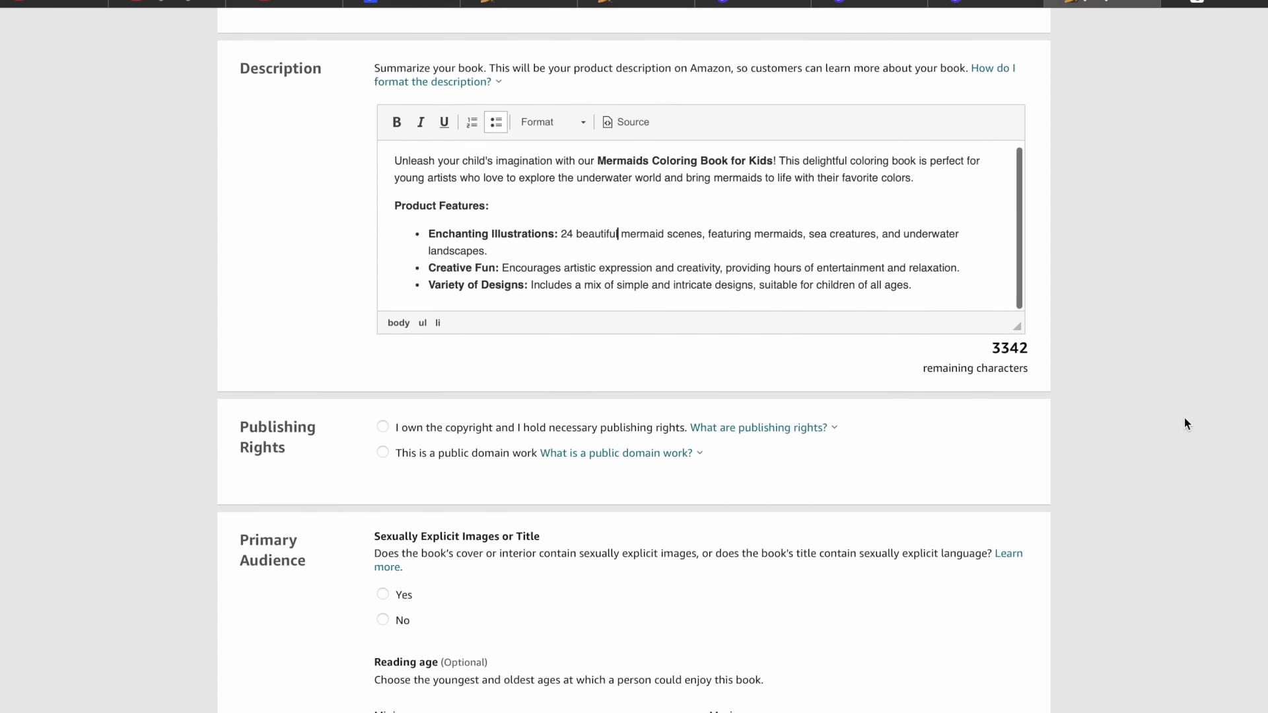
scroll(1184, 417, down, 4)
click(390, 164)
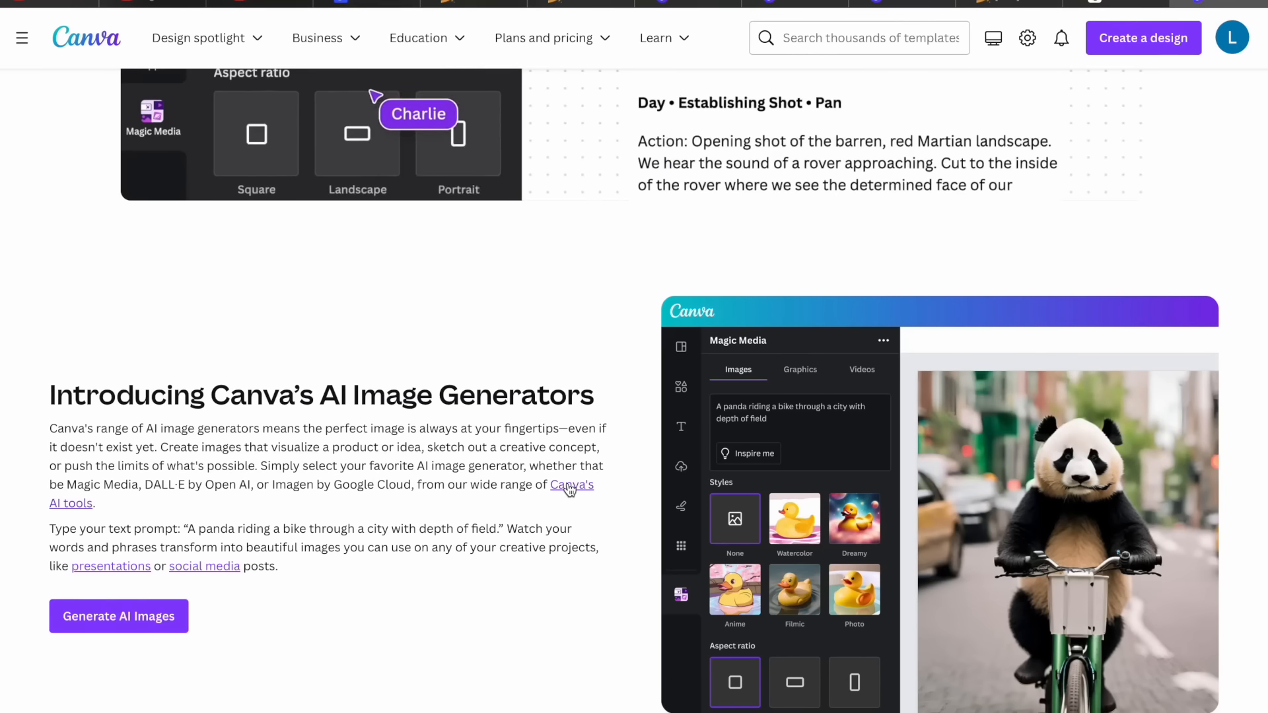
Examine Canva's Magic Studio FAQ on using its features for personal and/or commercial projects
scroll(707, 276, down, 10)
click(569, 489)
scroll(569, 490, down, 10)
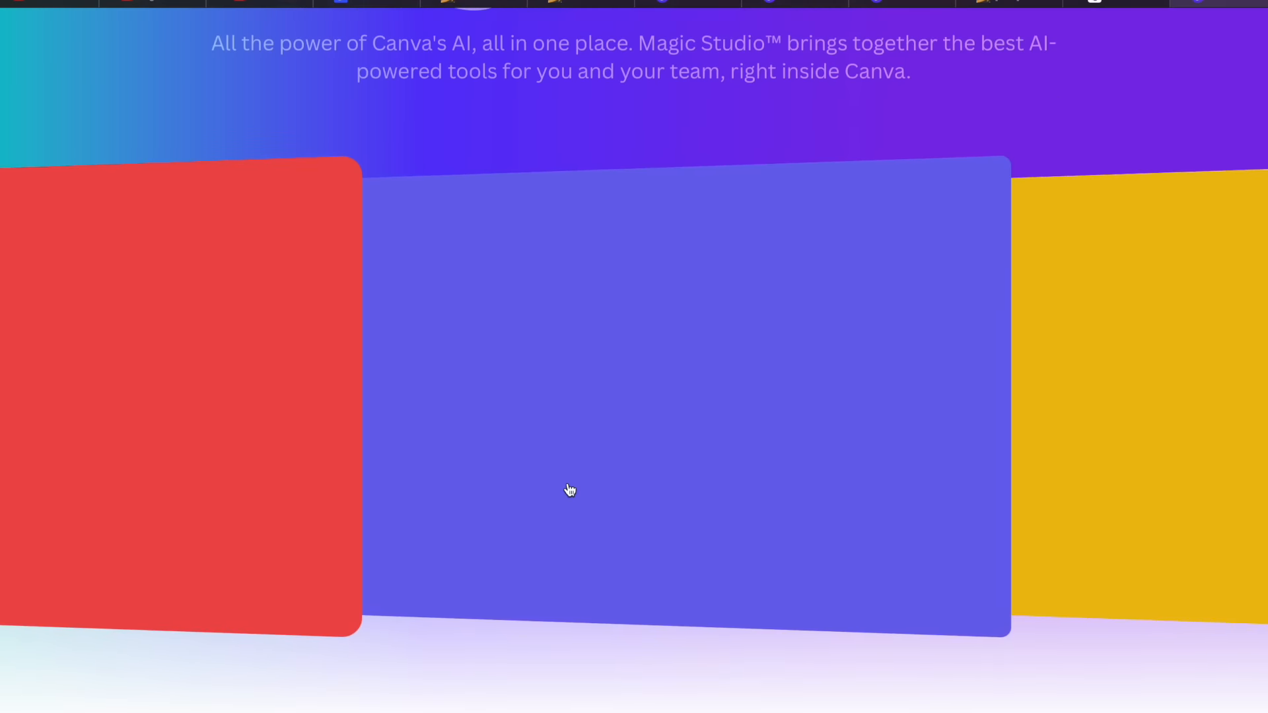
scroll(570, 489, down, 20)
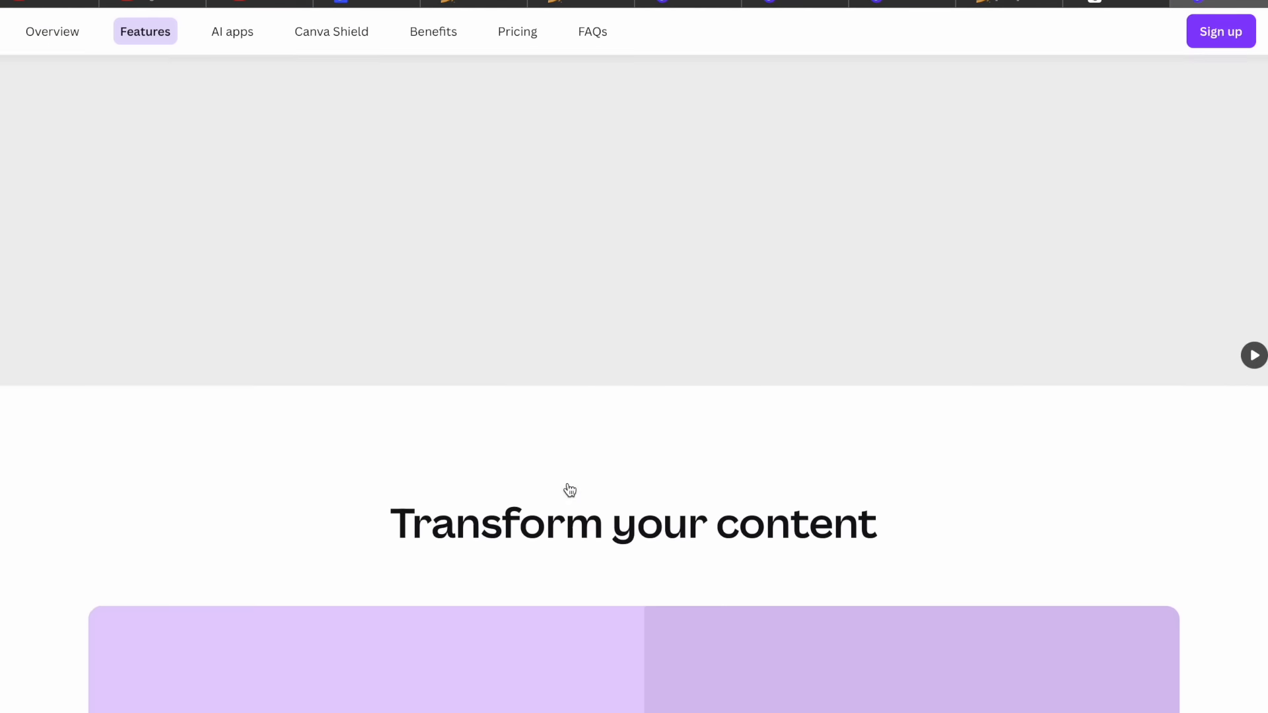
scroll(569, 489, down, 2)
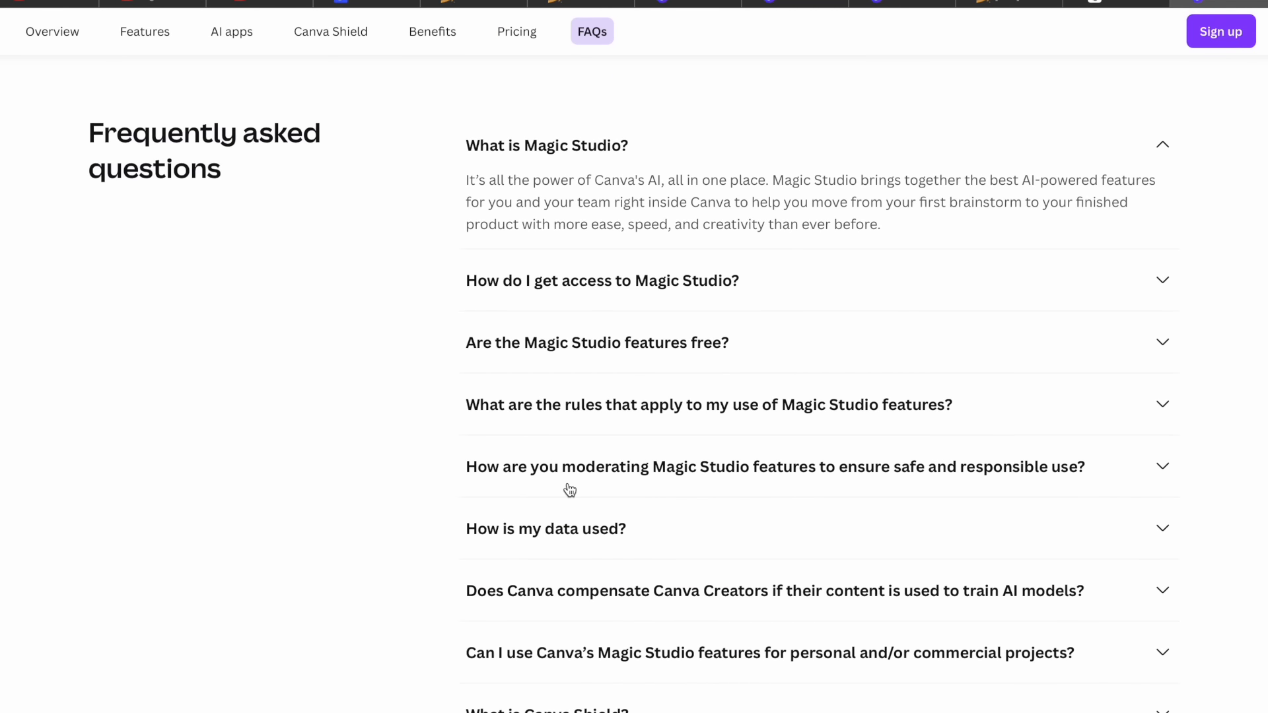
scroll(570, 489, down, 1)
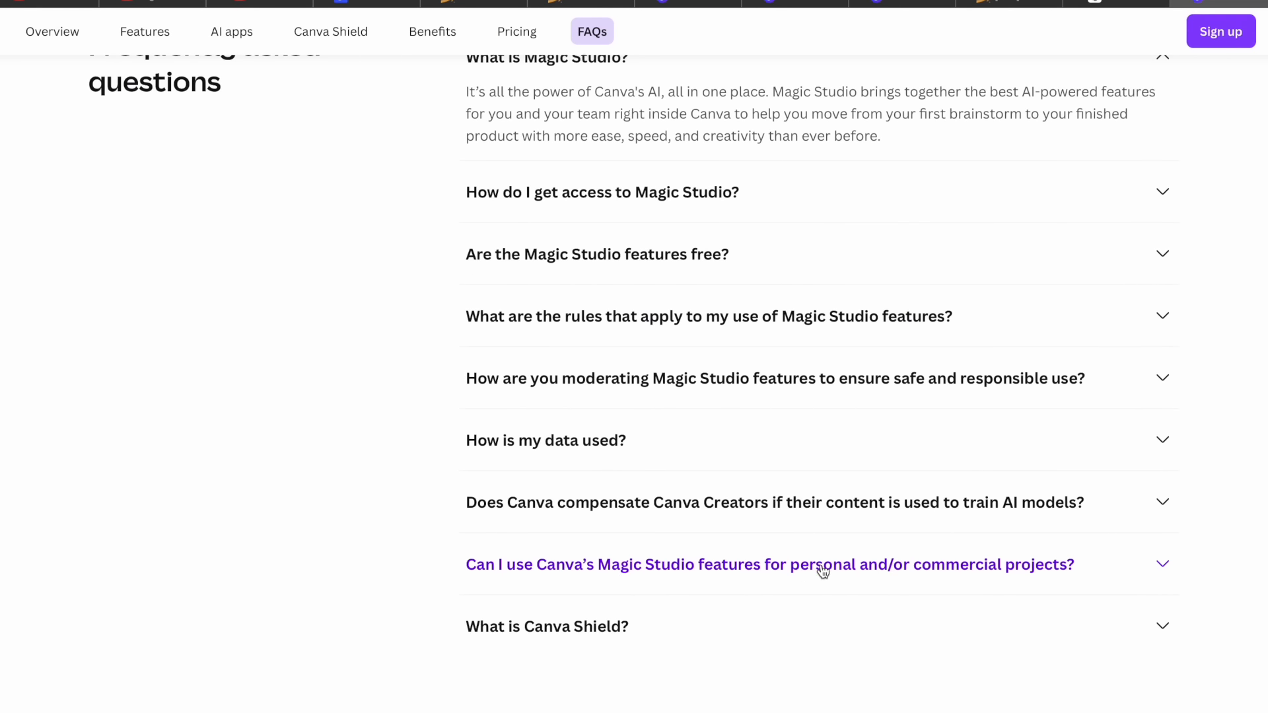
click(874, 573)
scroll(875, 573, down, 3)
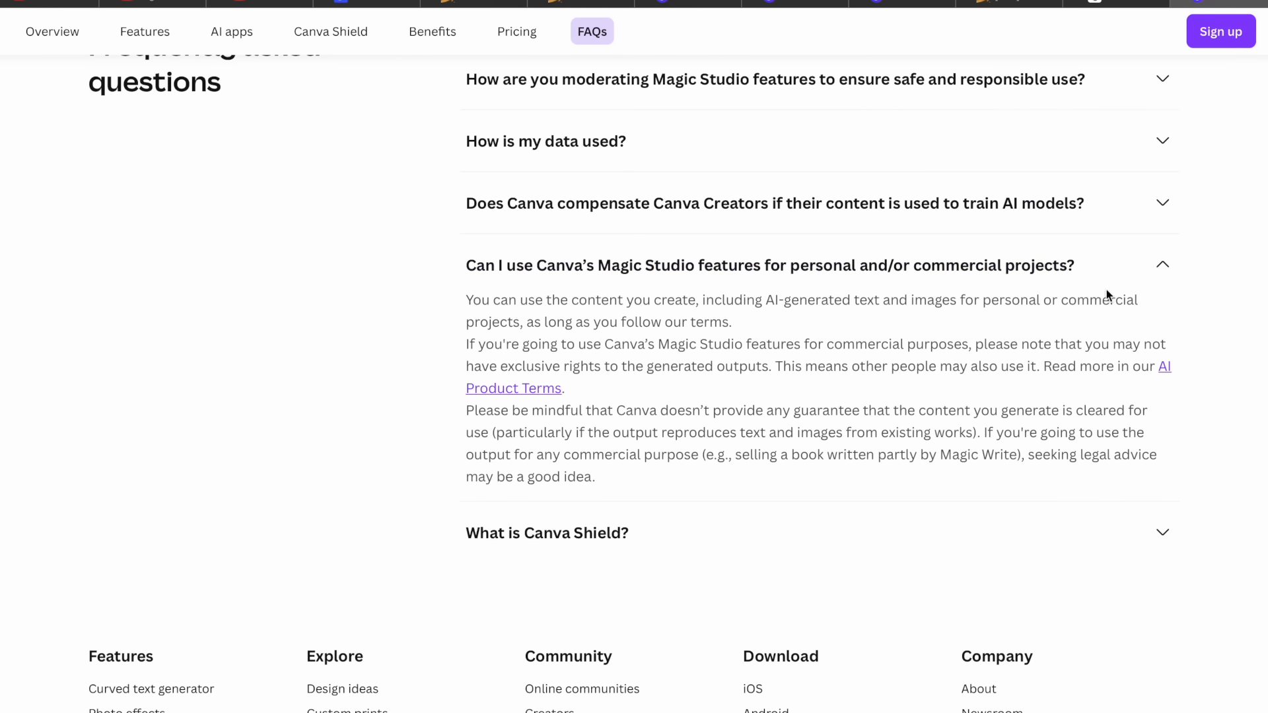
scroll(834, 477, up, 5)
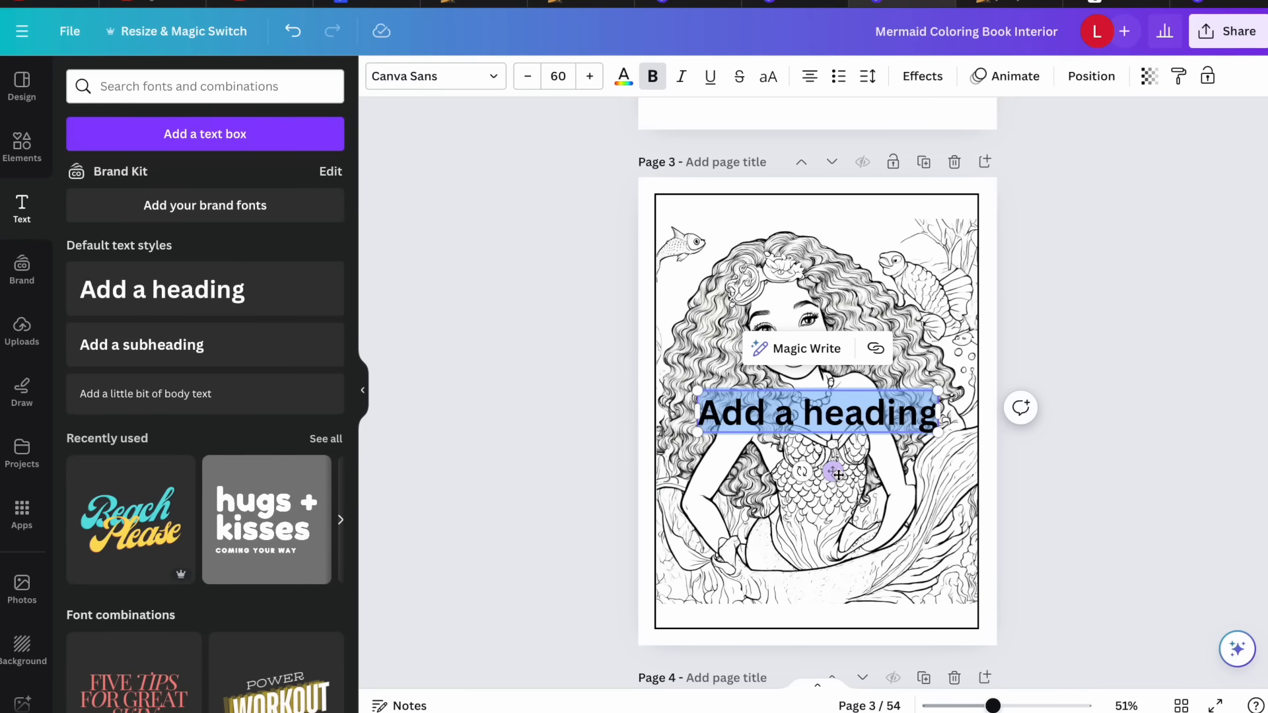
Delete the placeholder heading text from the mermaid picture on page 3
click(842, 411)
key(BackSpace)
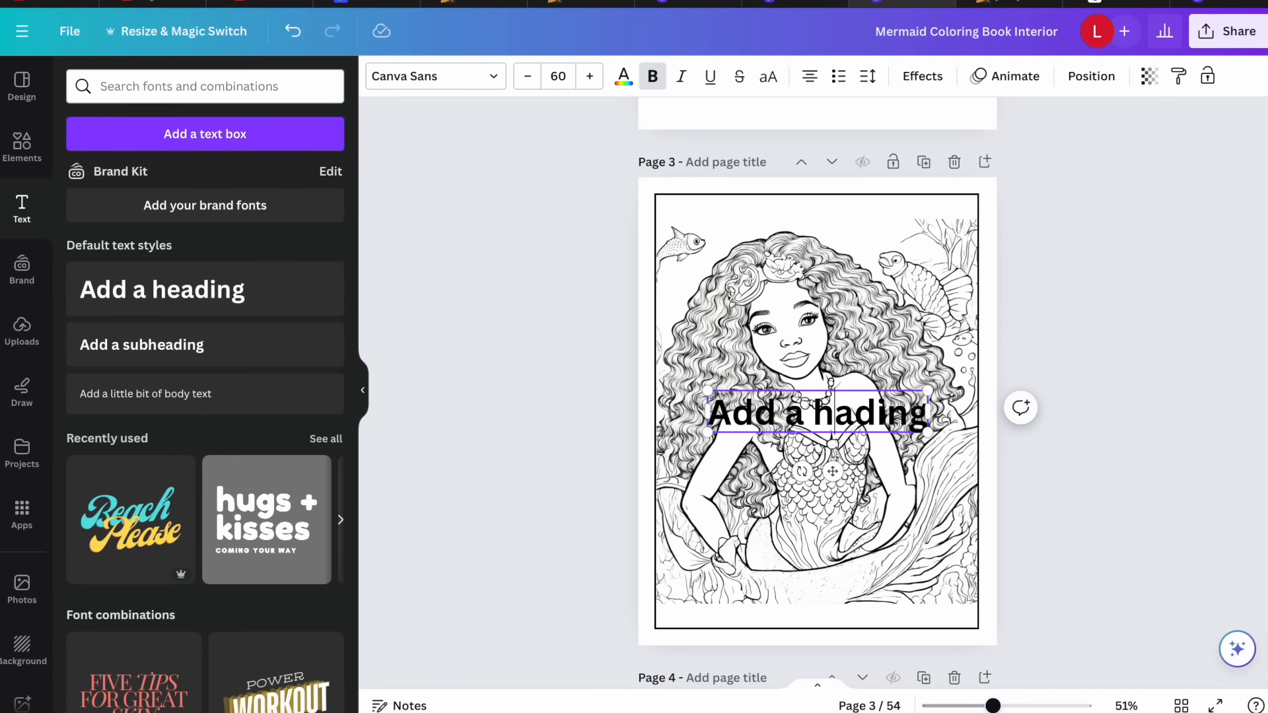
key(BackSpace)
key(BackSpace)
key(BackSpace)
key(BackSpace)
key(BackSpace)
key(BackSpace)
key(BackSpace)
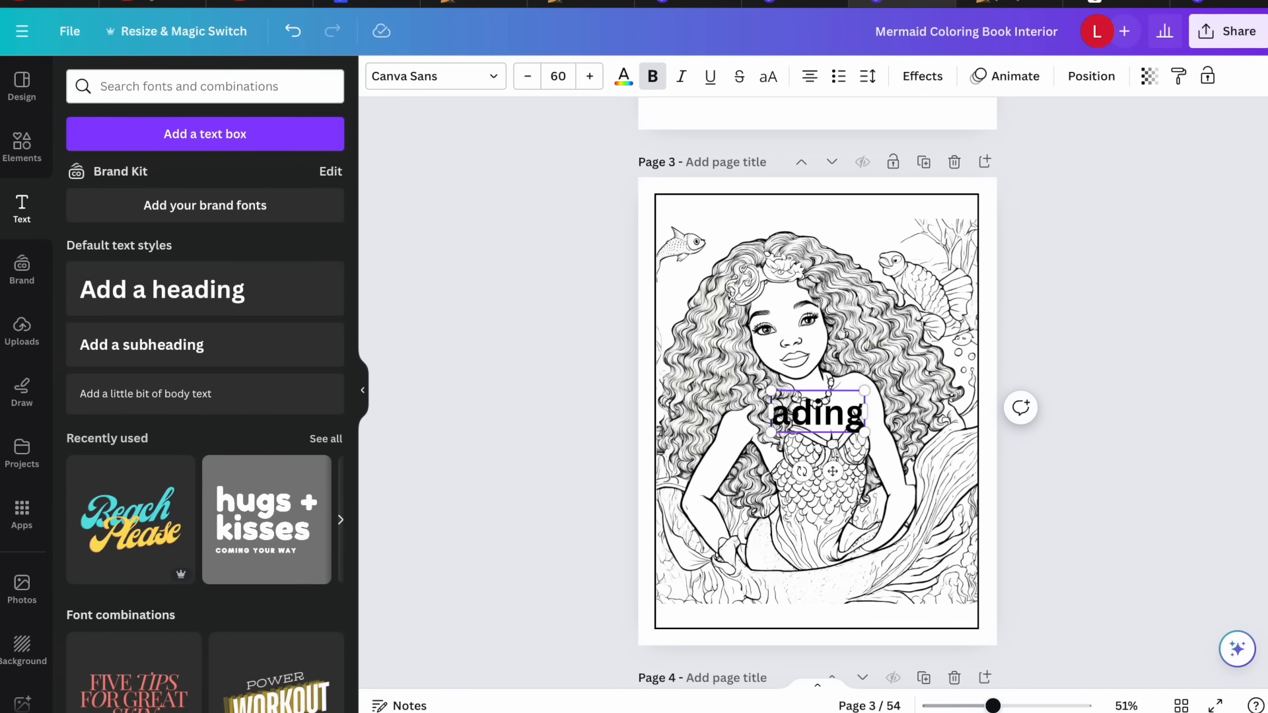
key(Delete)
key(Delete)
key(Delete)
key(Delete)
key(Delete)
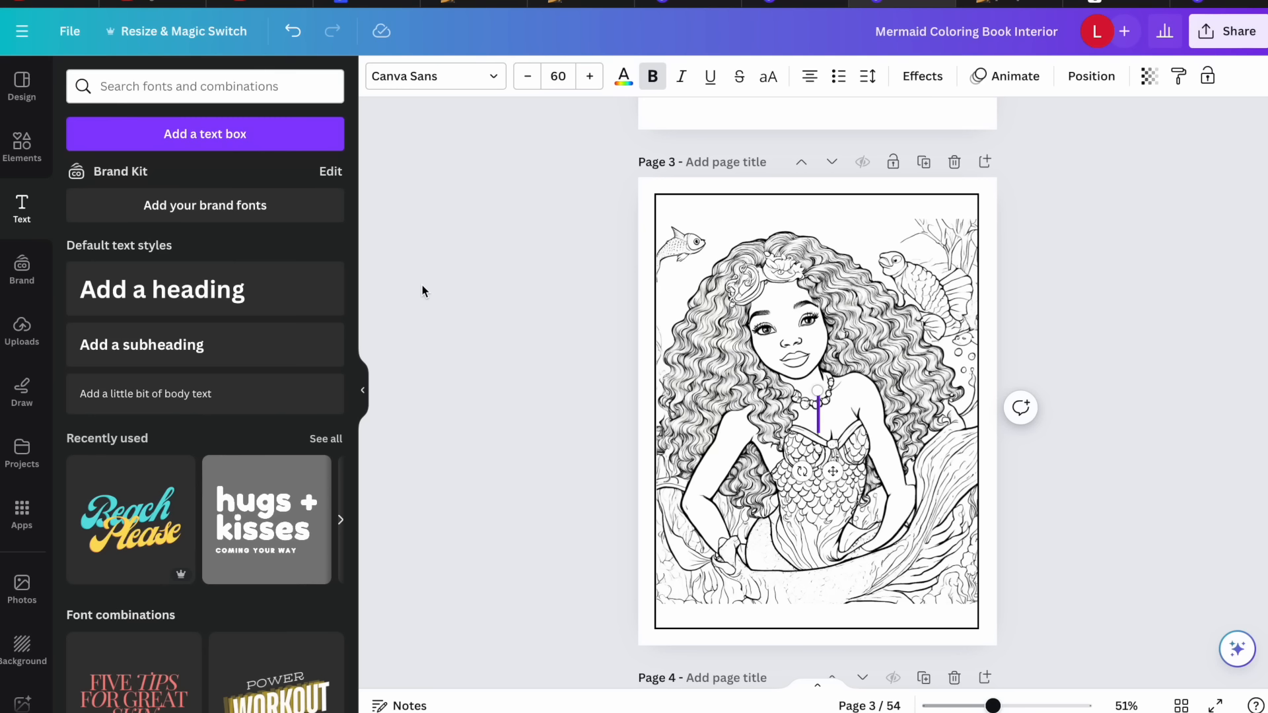
click(854, 413)
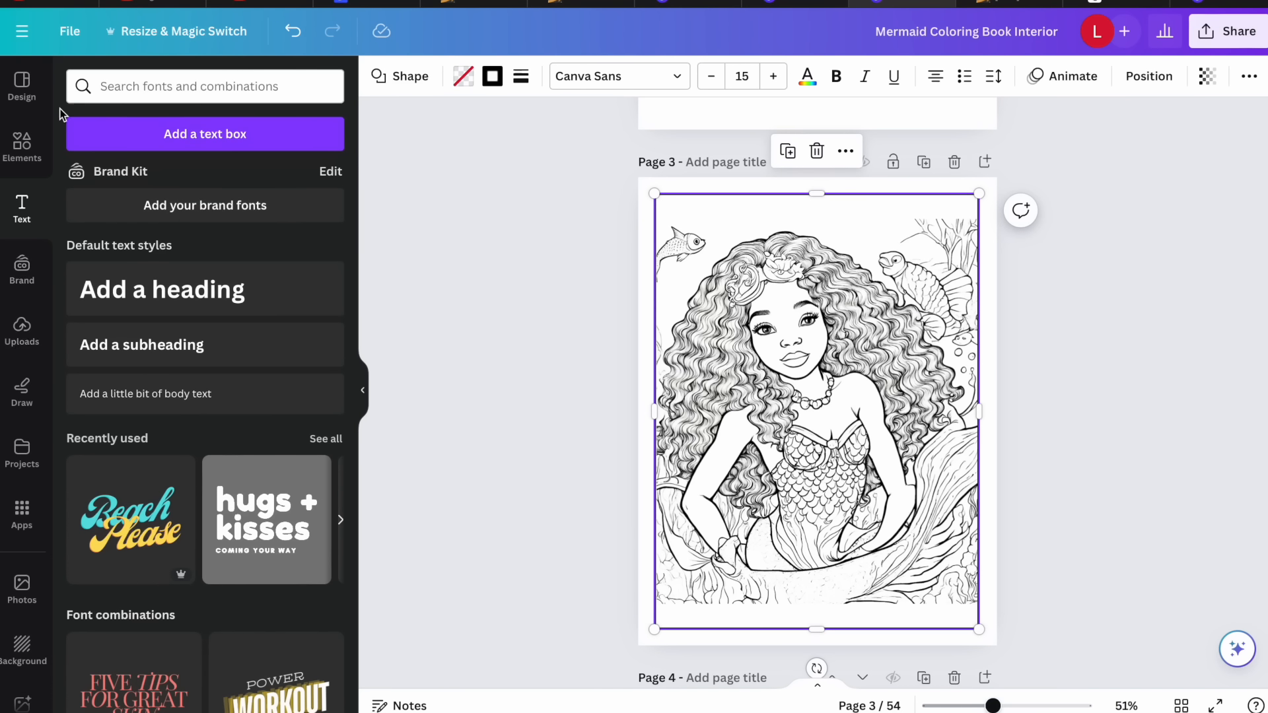
Add the heading "Under the sea" to page 3 with a Hollow effect and move it above the mermaid's head
click(22, 144)
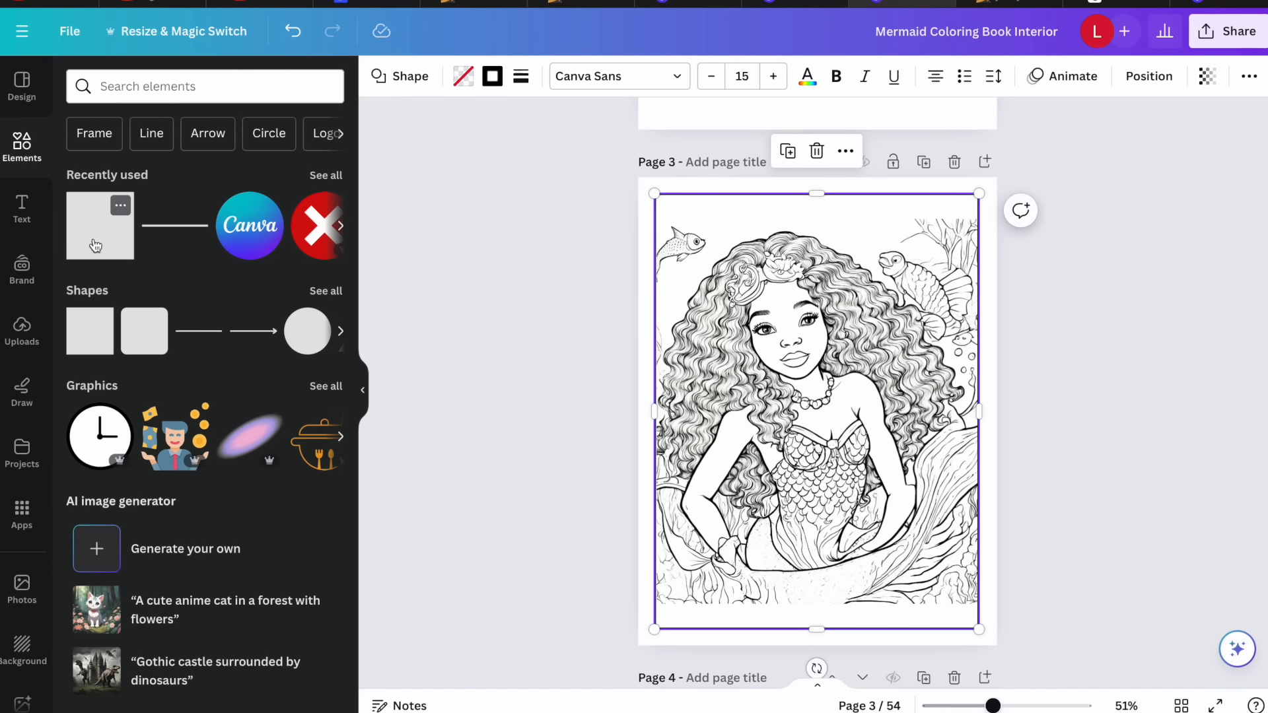
click(22, 209)
click(136, 297)
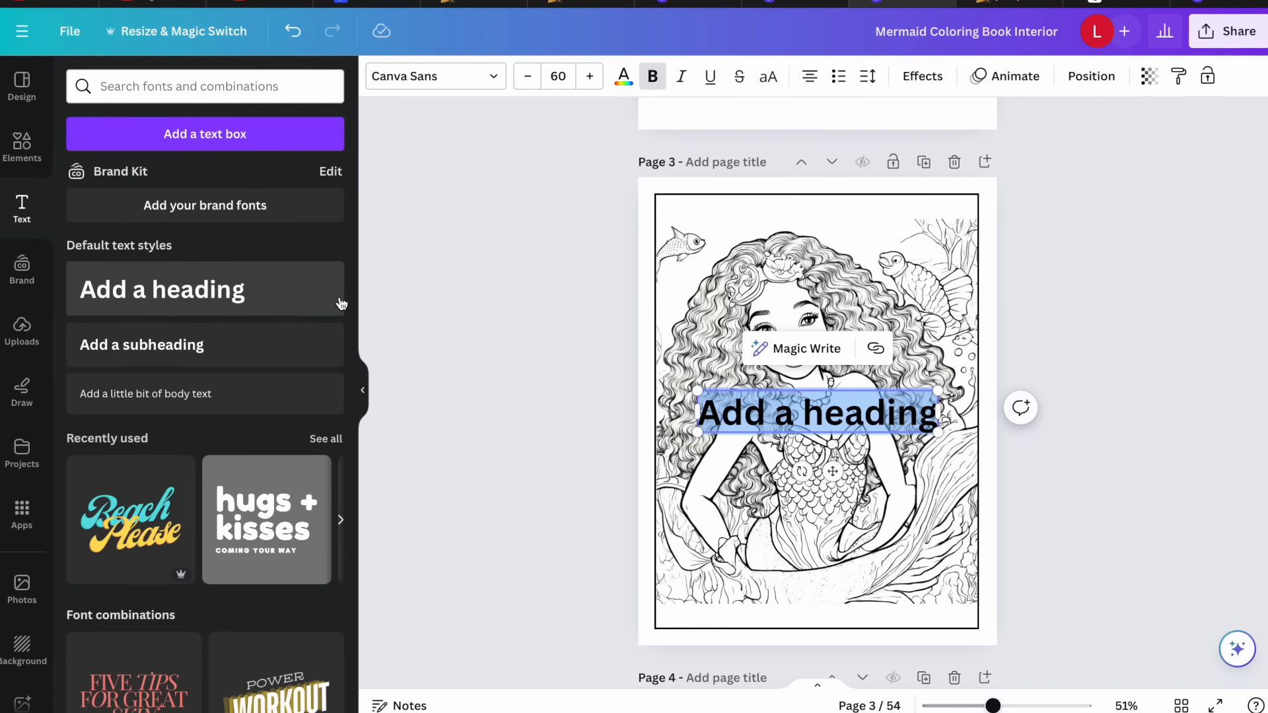
text(Under the s)
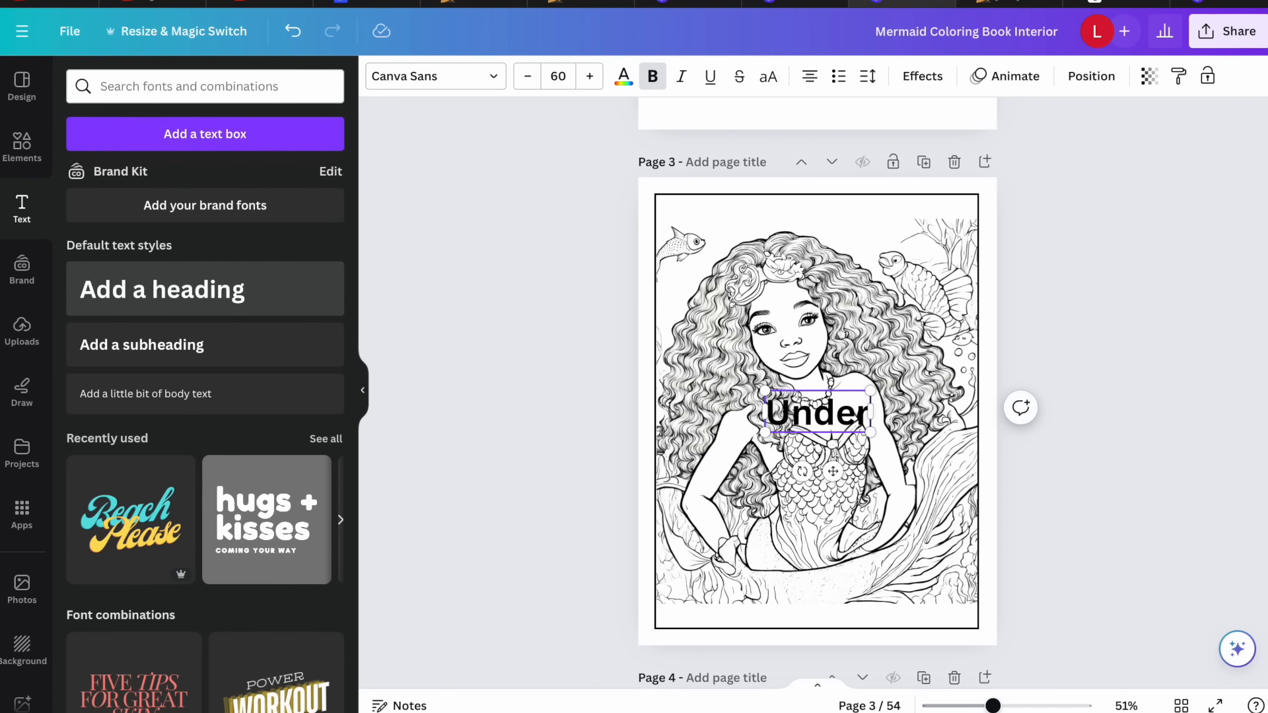
text(ea)
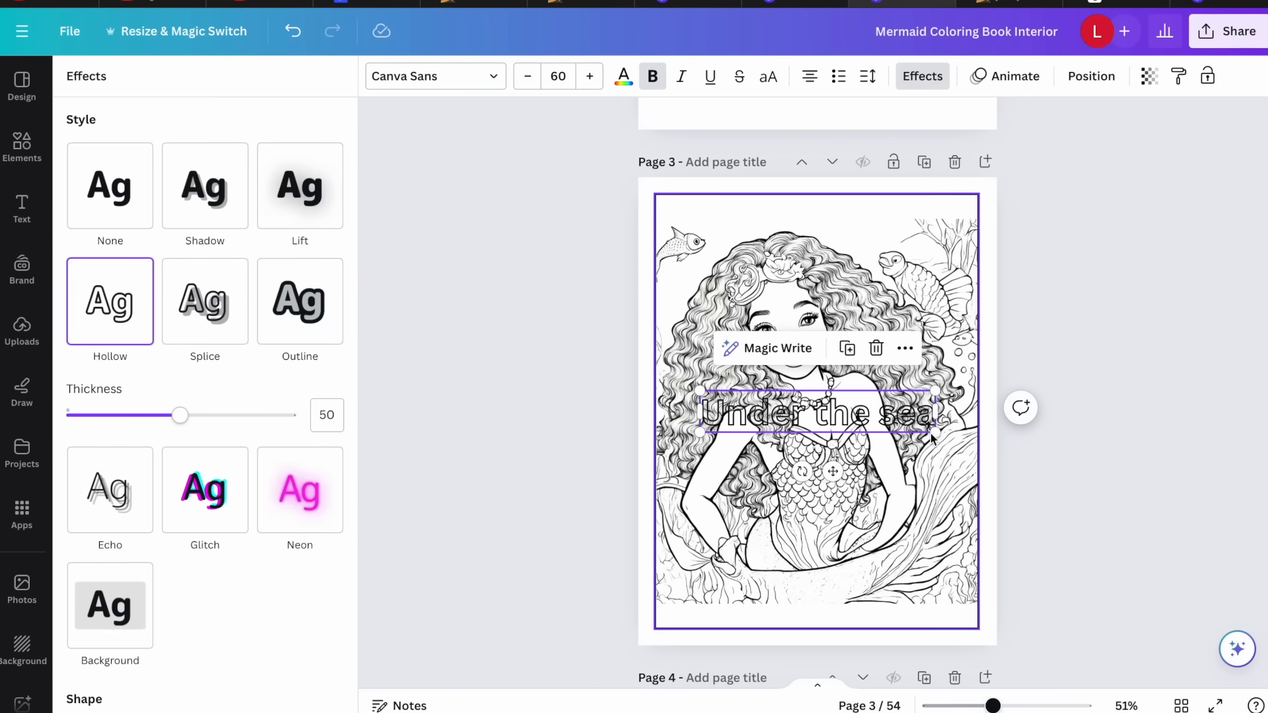
click(1174, 423)
drag(844, 415, 842, 215)
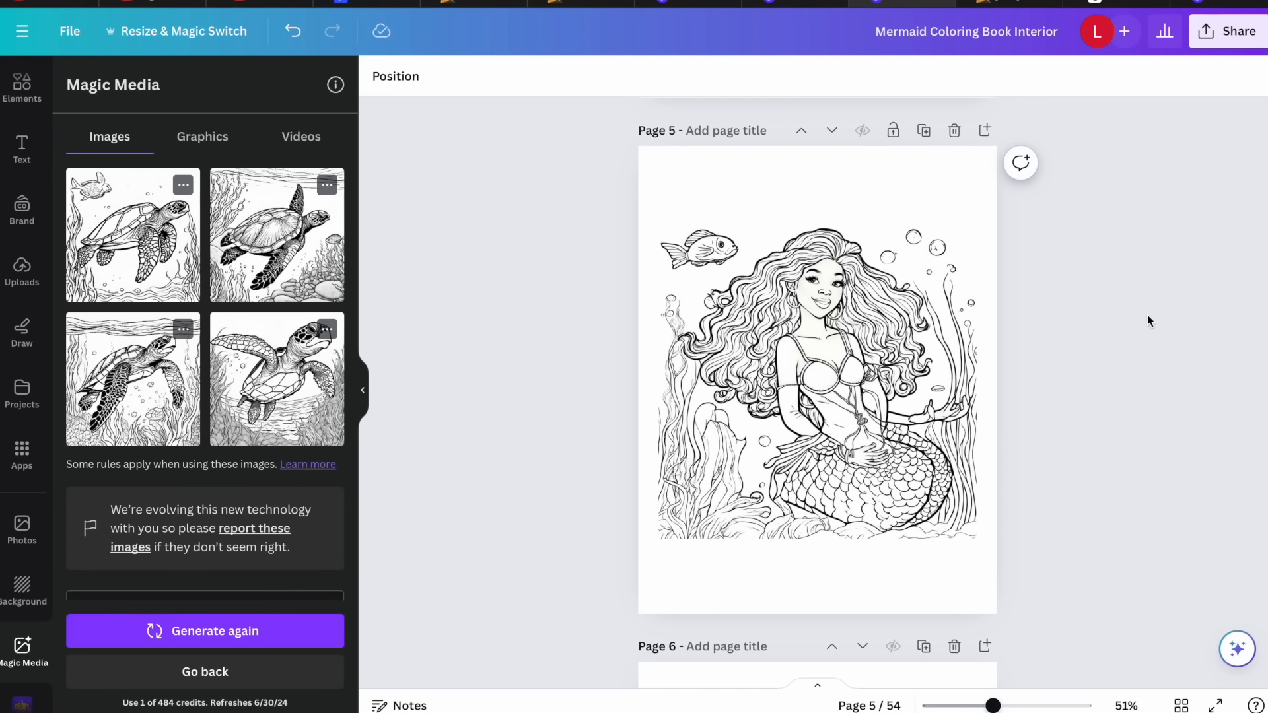
Return to the KDP paperback details and declare No for sexually explicit images or title, leaving the reading age unselected
scroll(1148, 314, up, 3)
scroll(1147, 314, down, 2)
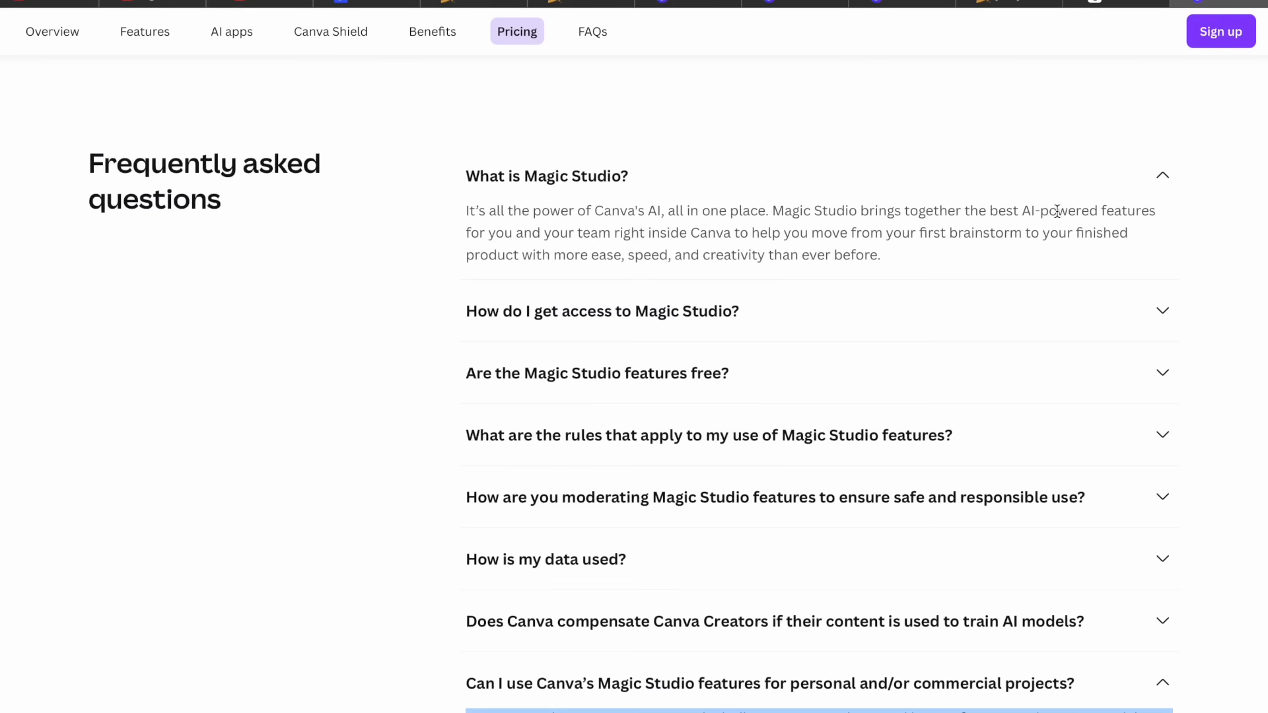
scroll(1057, 211, down, 1)
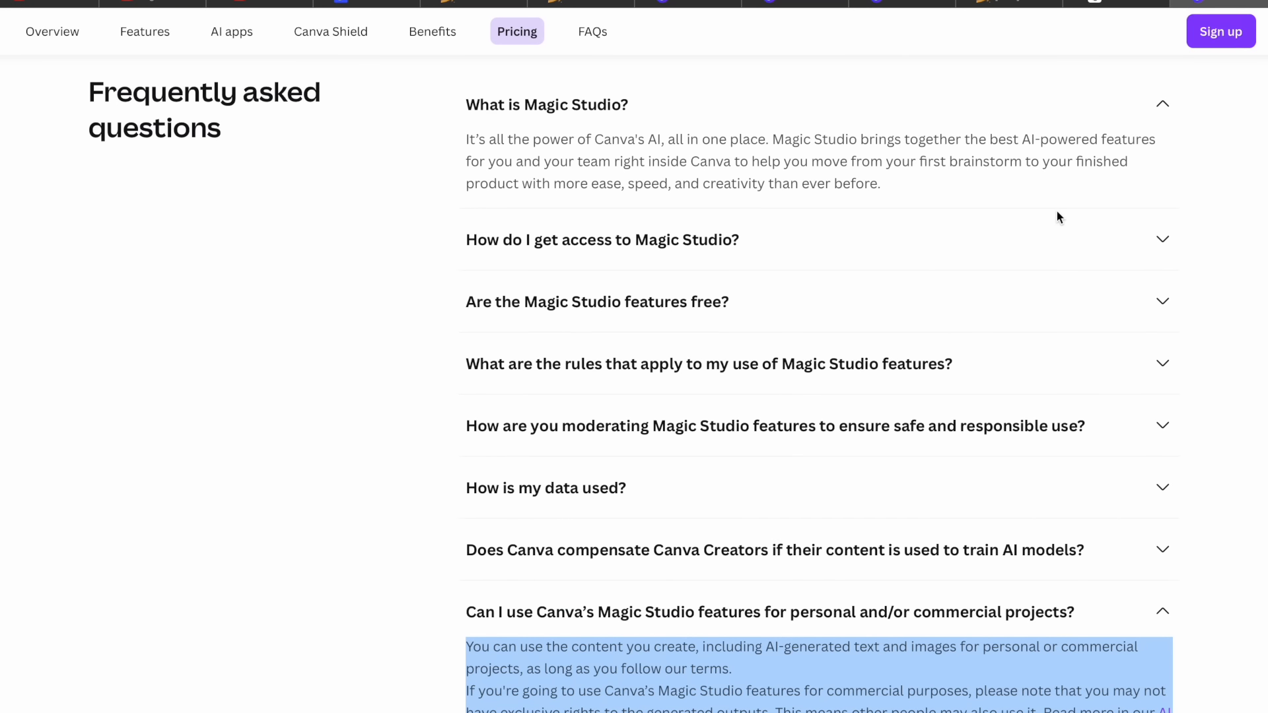
click(994, 4)
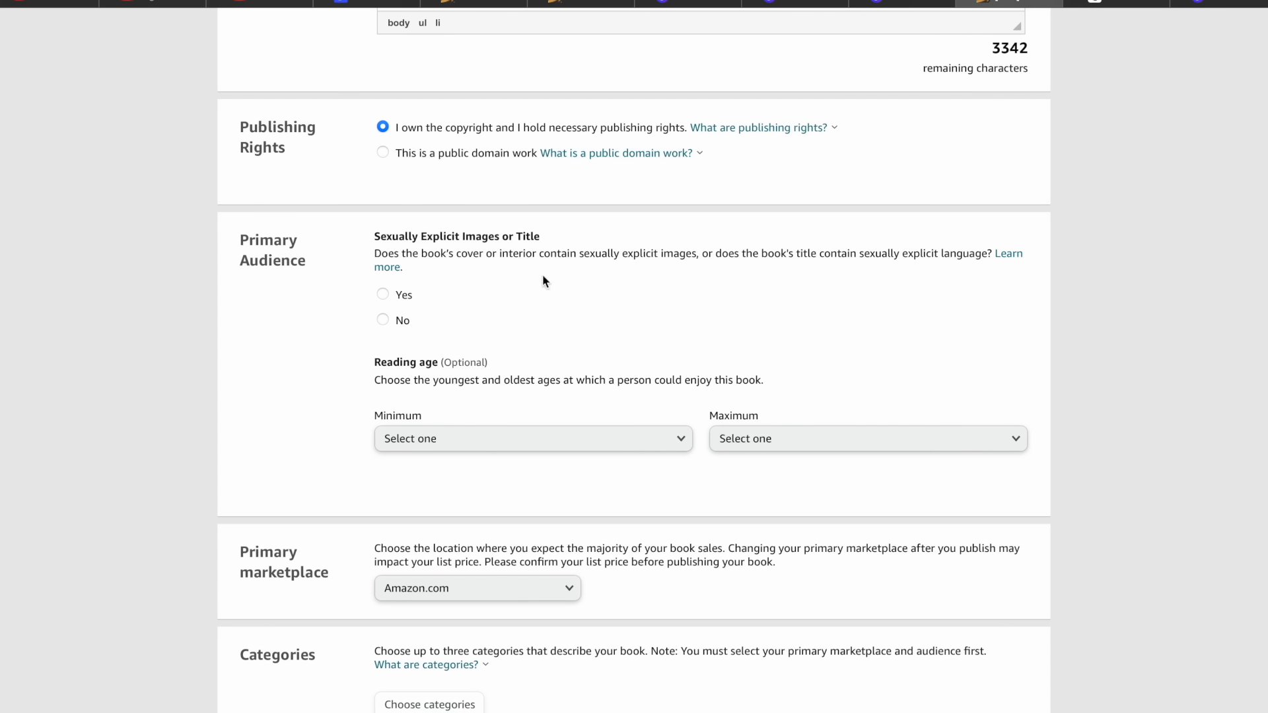
scroll(542, 274, down, 2)
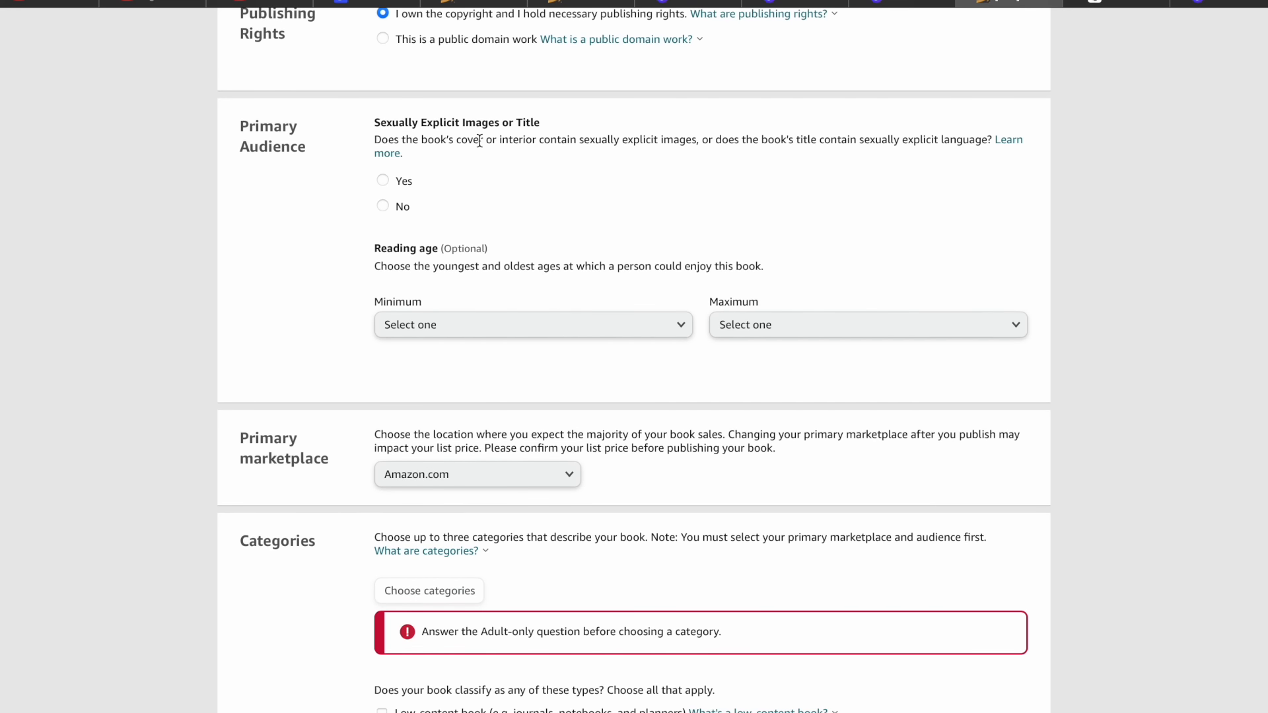
scroll(480, 140, down, 1)
click(386, 179)
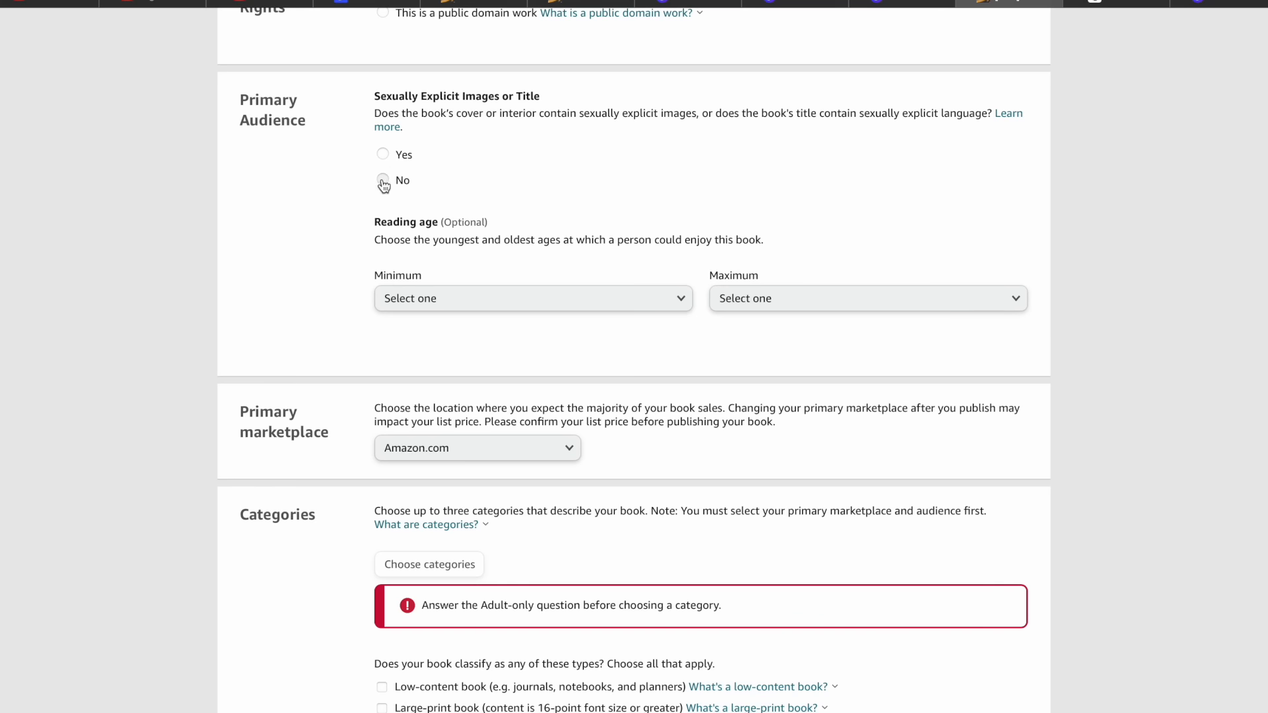
click(457, 305)
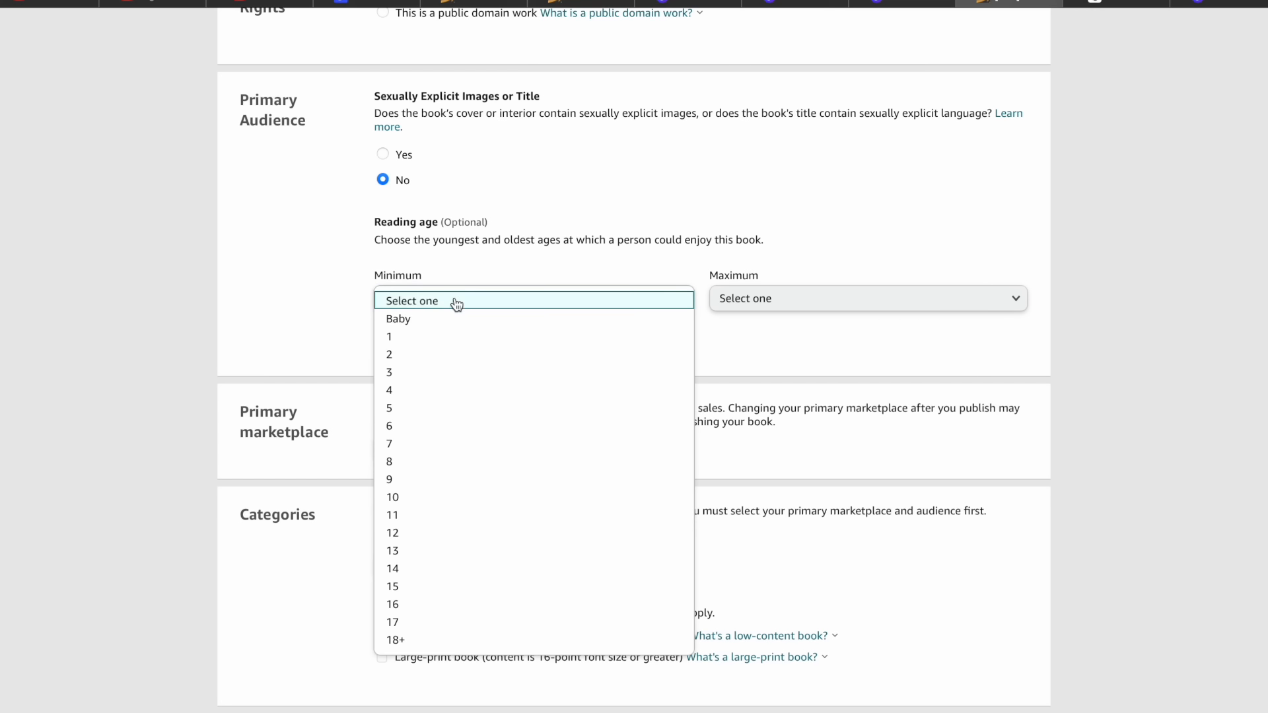
click(510, 267)
Start the book's category selection with Children's Books and the subcategory Activities, Crafts & Games
scroll(510, 267, down, 2)
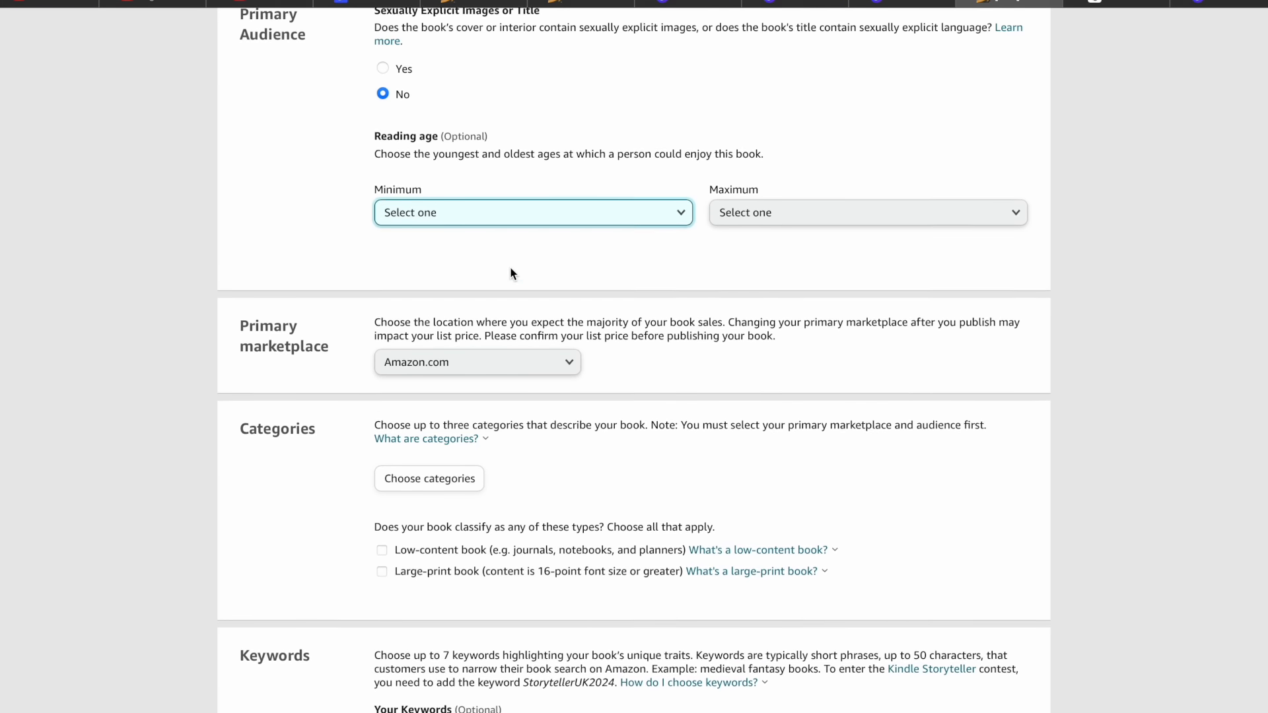
scroll(510, 267, down, 2)
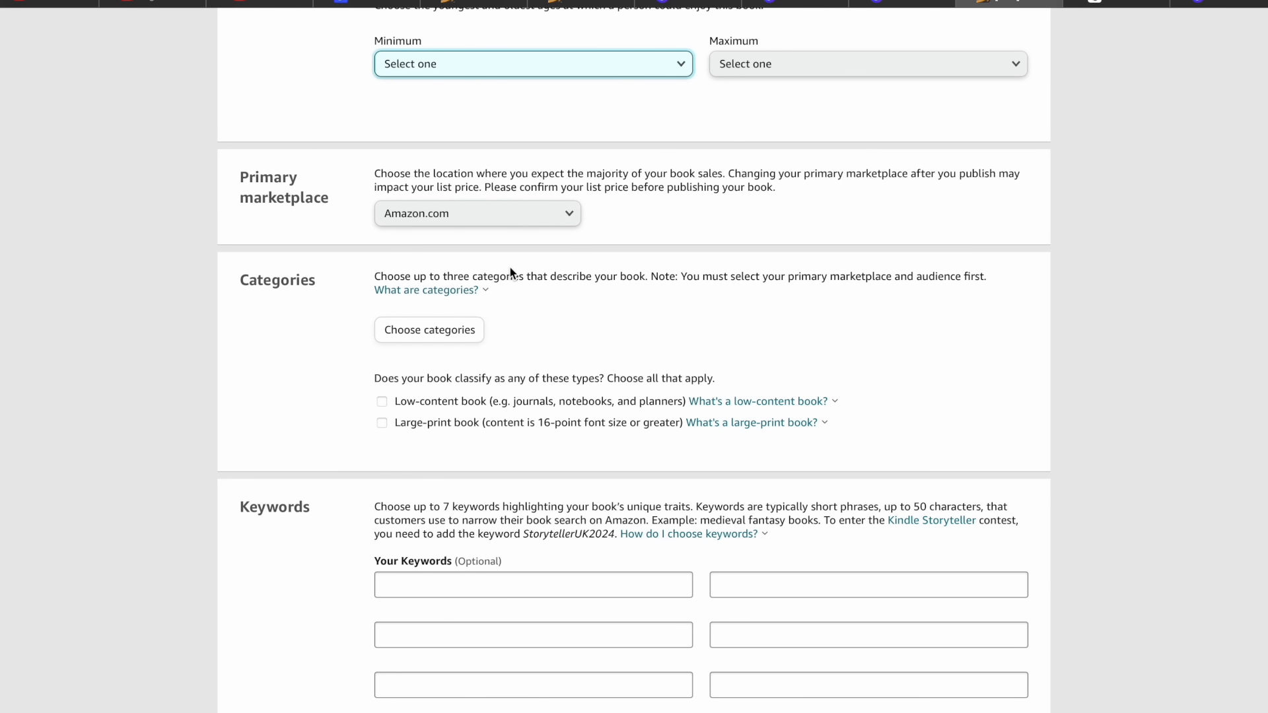
scroll(531, 356, down, 1)
scroll(536, 360, down, 2)
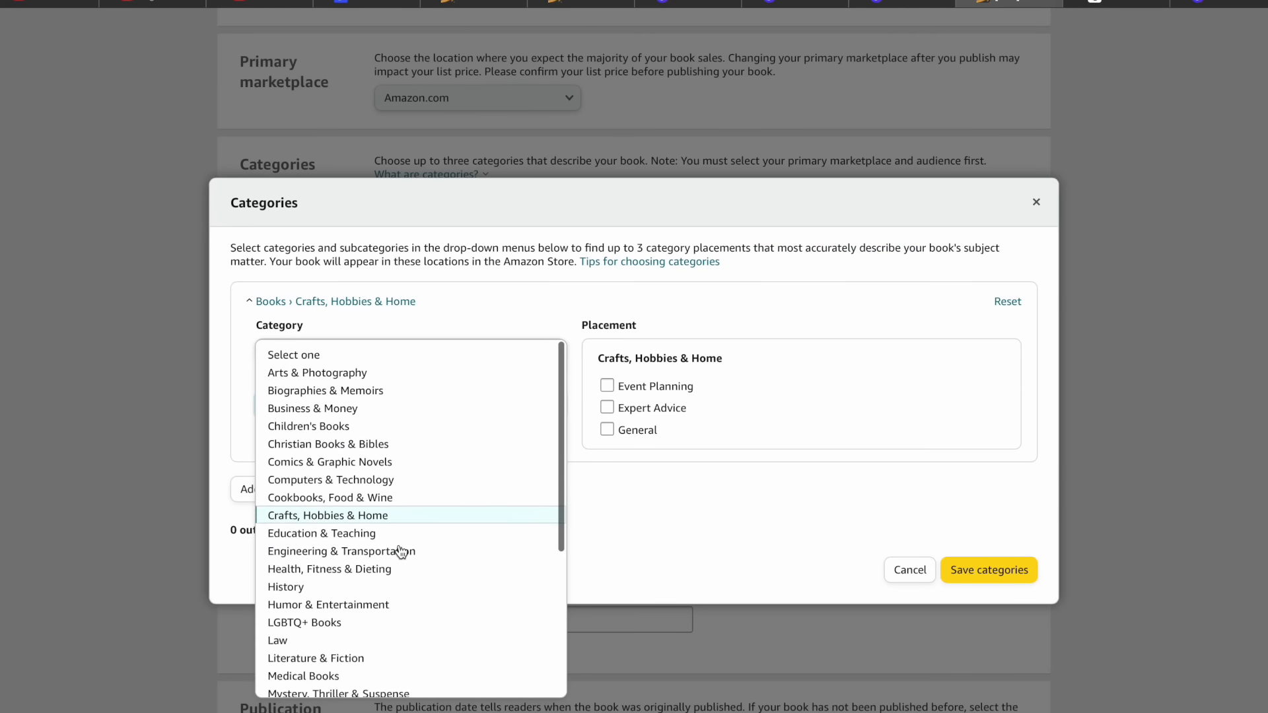
scroll(400, 552, down, 2)
scroll(400, 552, up, 2)
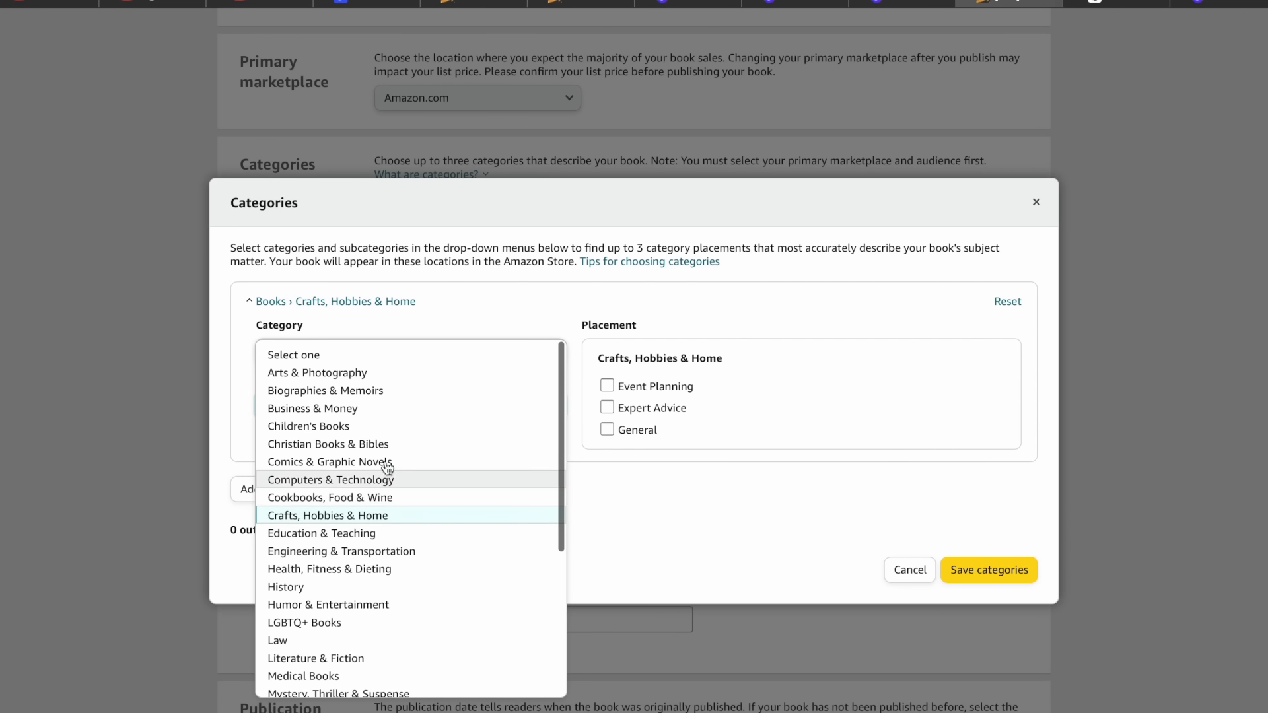
click(386, 429)
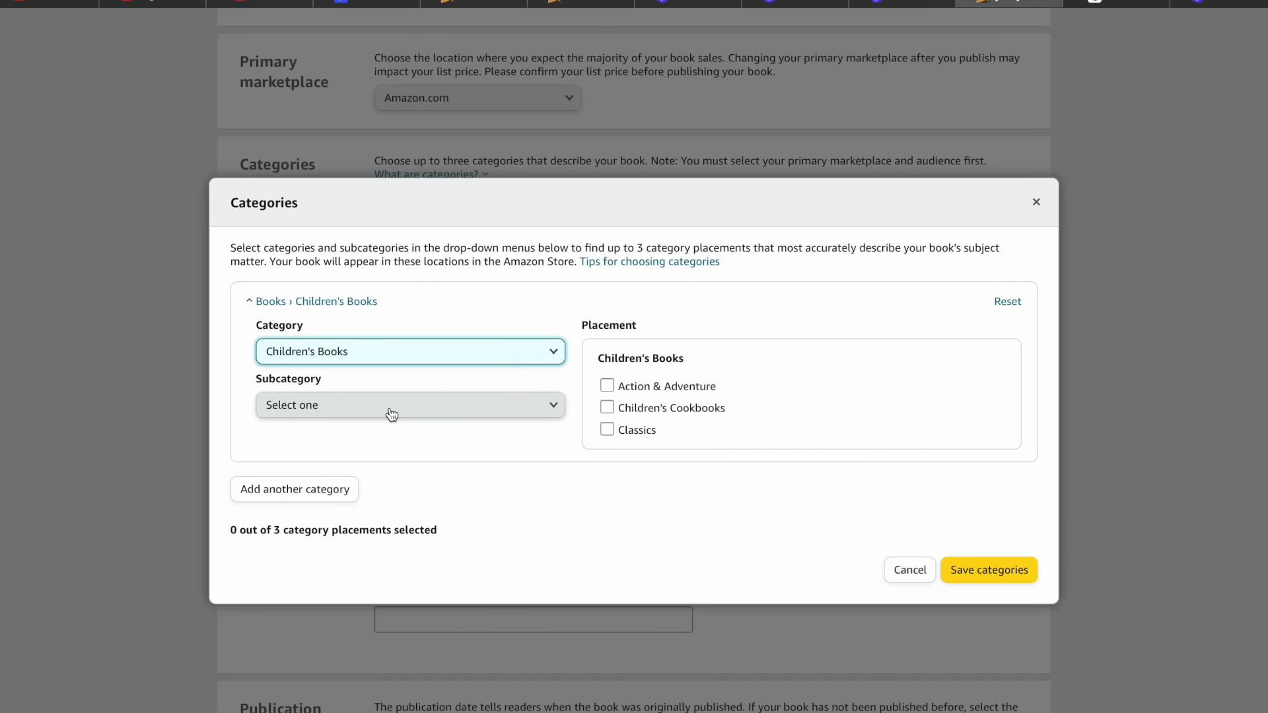
click(392, 407)
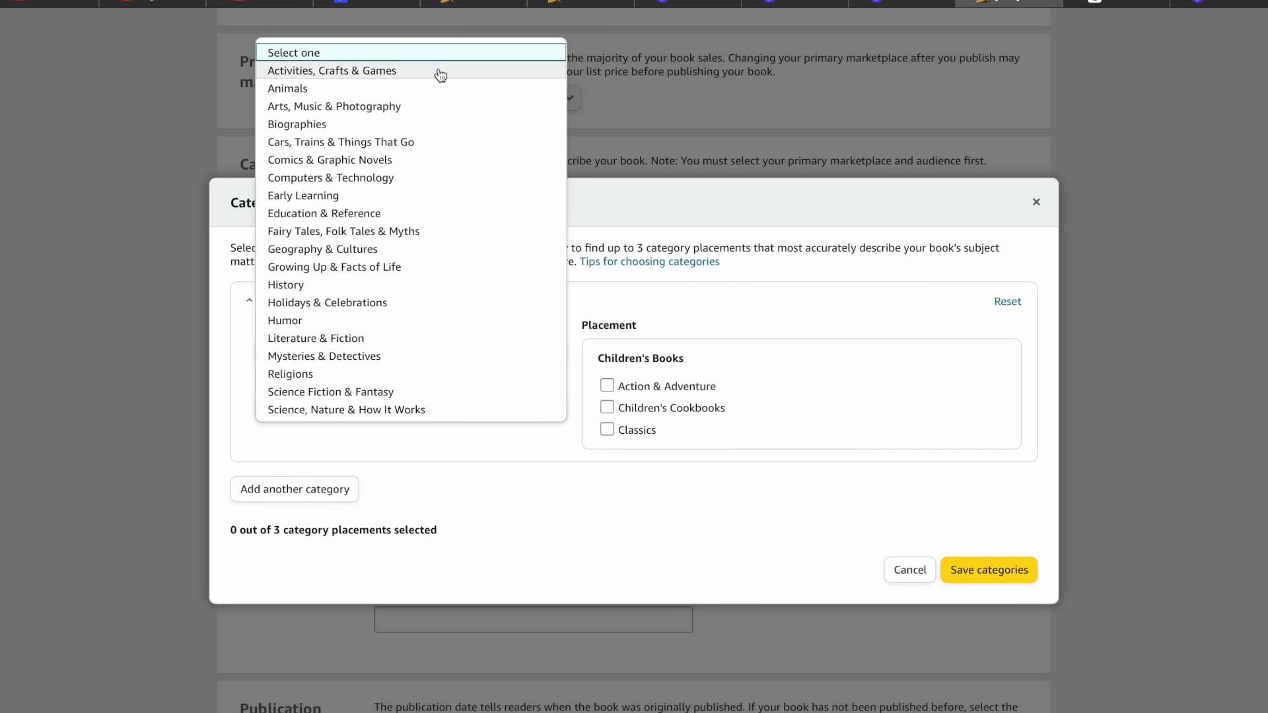
click(440, 71)
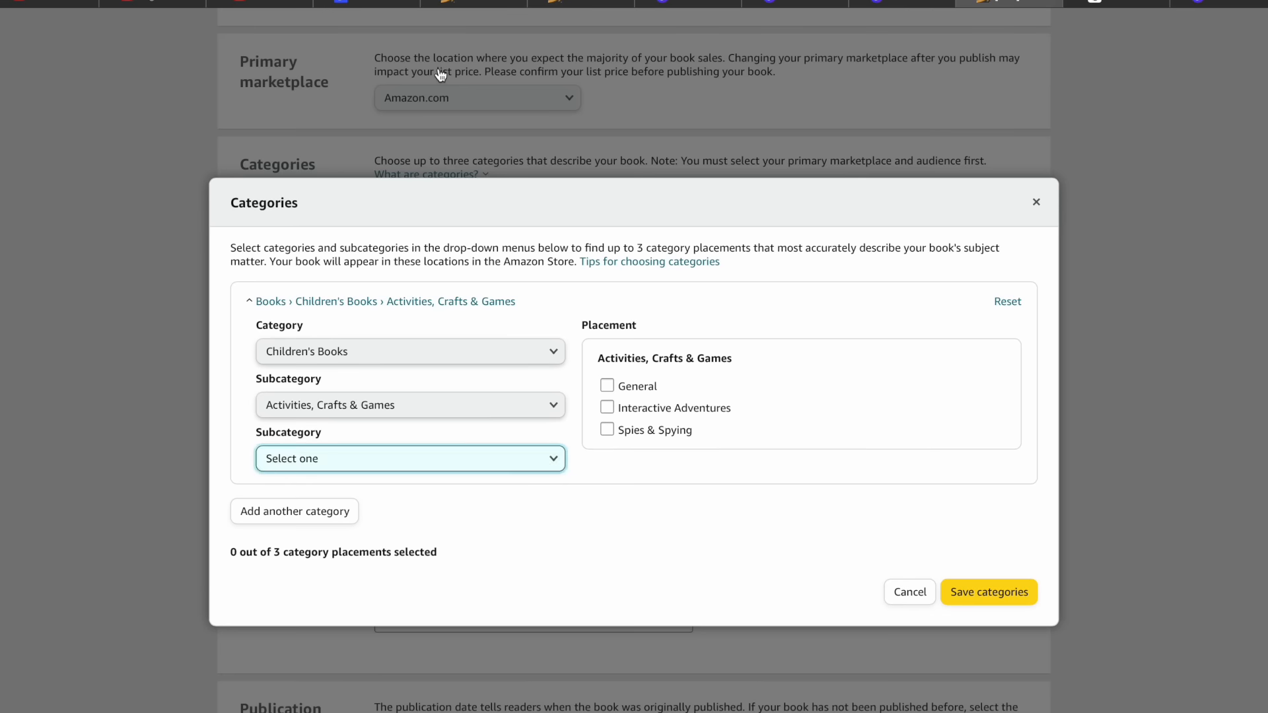
Narrow the category to Activity Books and Coloring Books, choose the Nonfiction placement, and save the categories
click(390, 455)
click(375, 476)
click(366, 513)
click(357, 532)
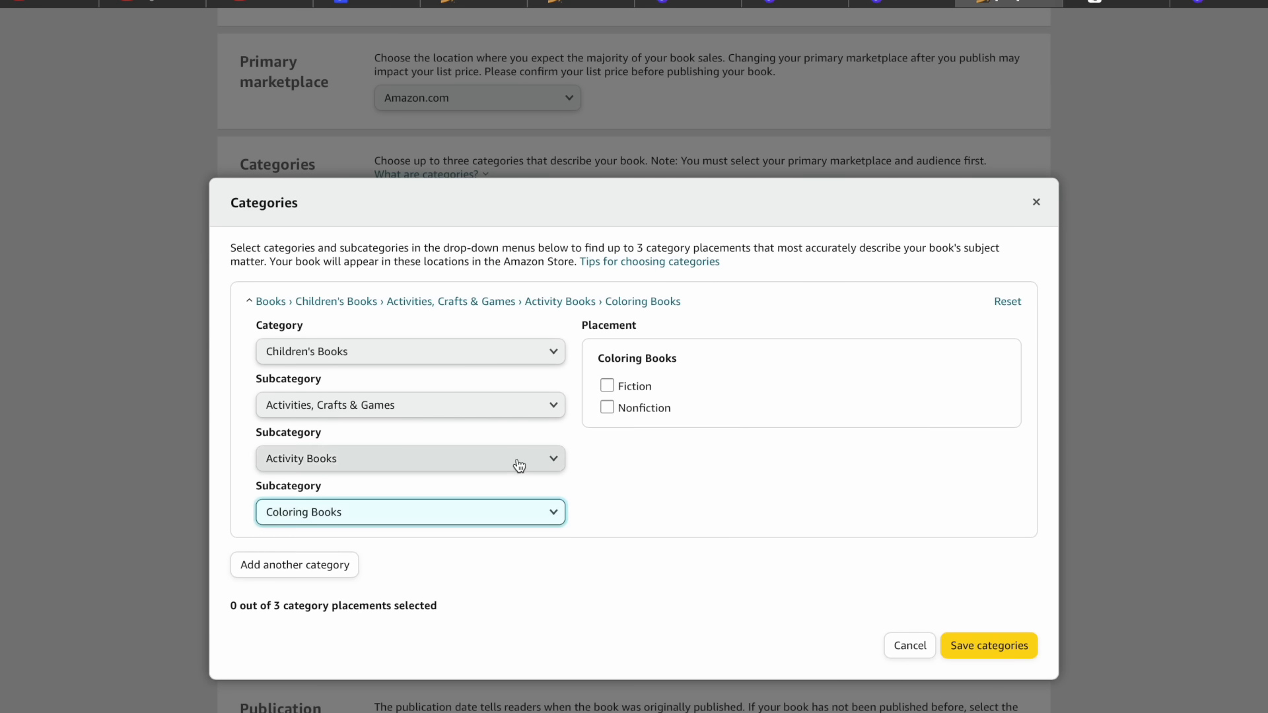
click(607, 407)
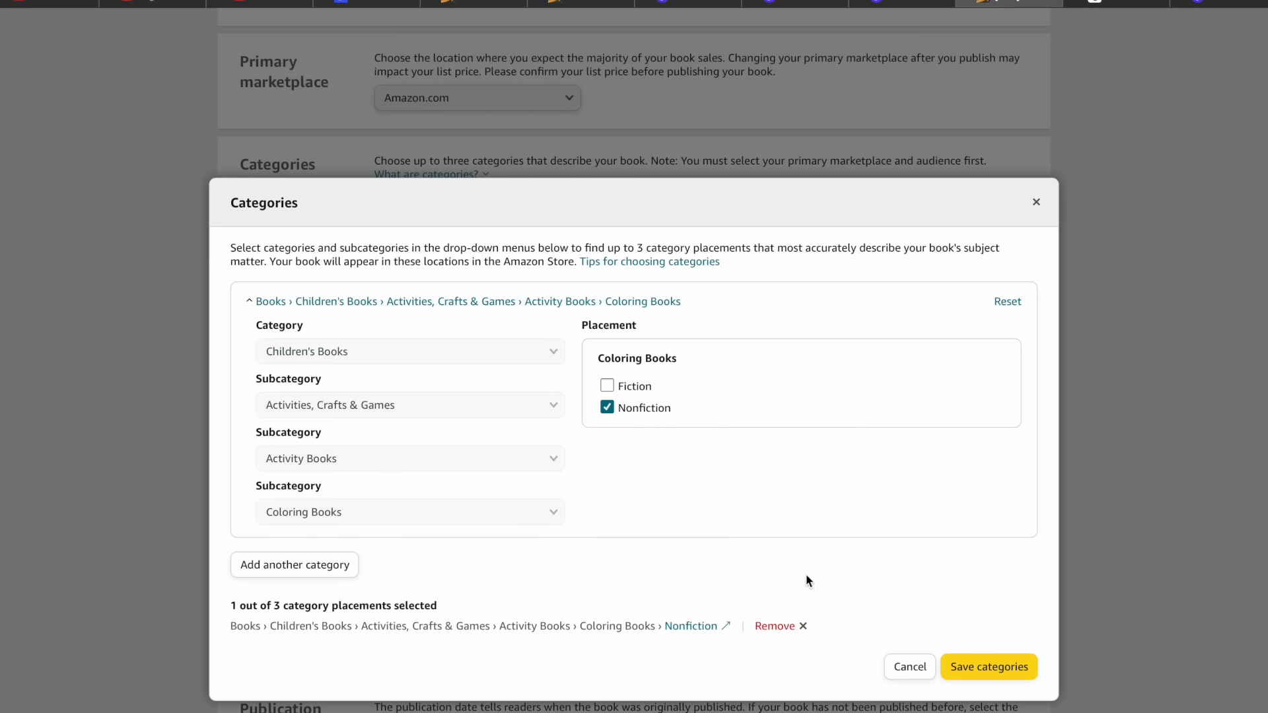
click(994, 675)
Review the saved category selection, the low-content and large-print book options, and the keyword guidance
click(449, 283)
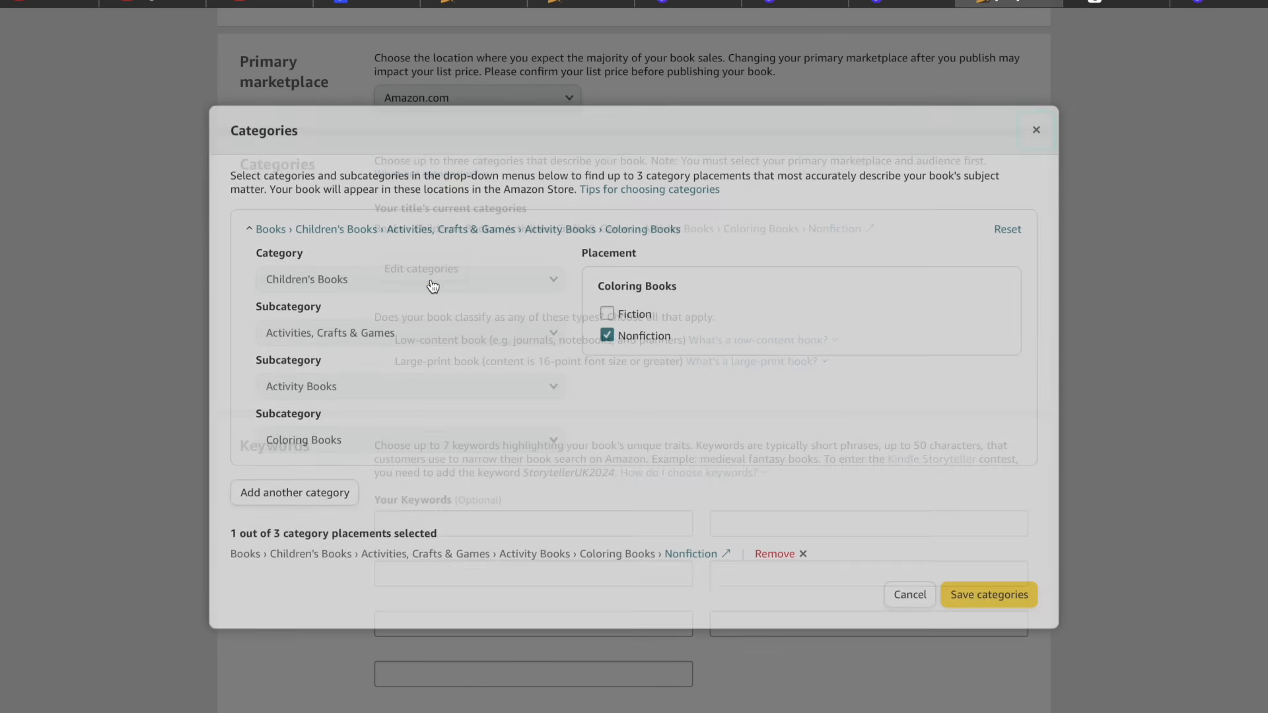
click(1036, 128)
scroll(763, 410, down, 3)
drag(373, 159, 582, 166)
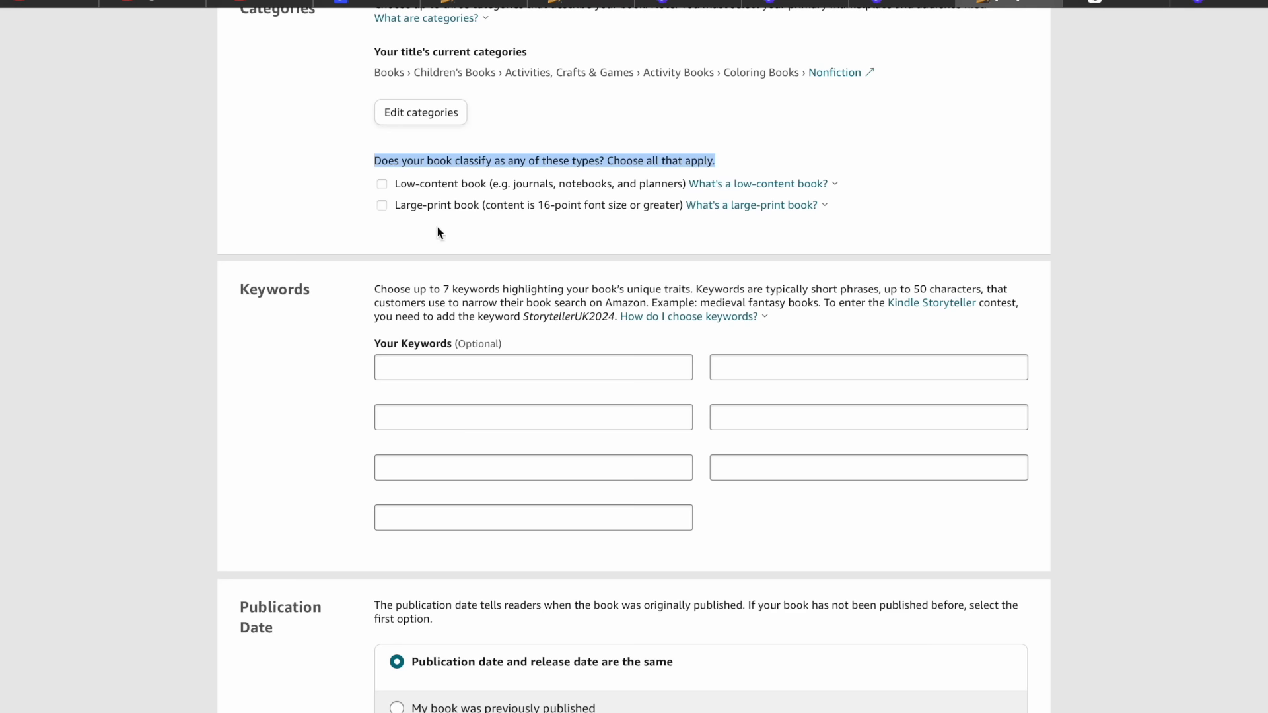
scroll(441, 248, down, 3)
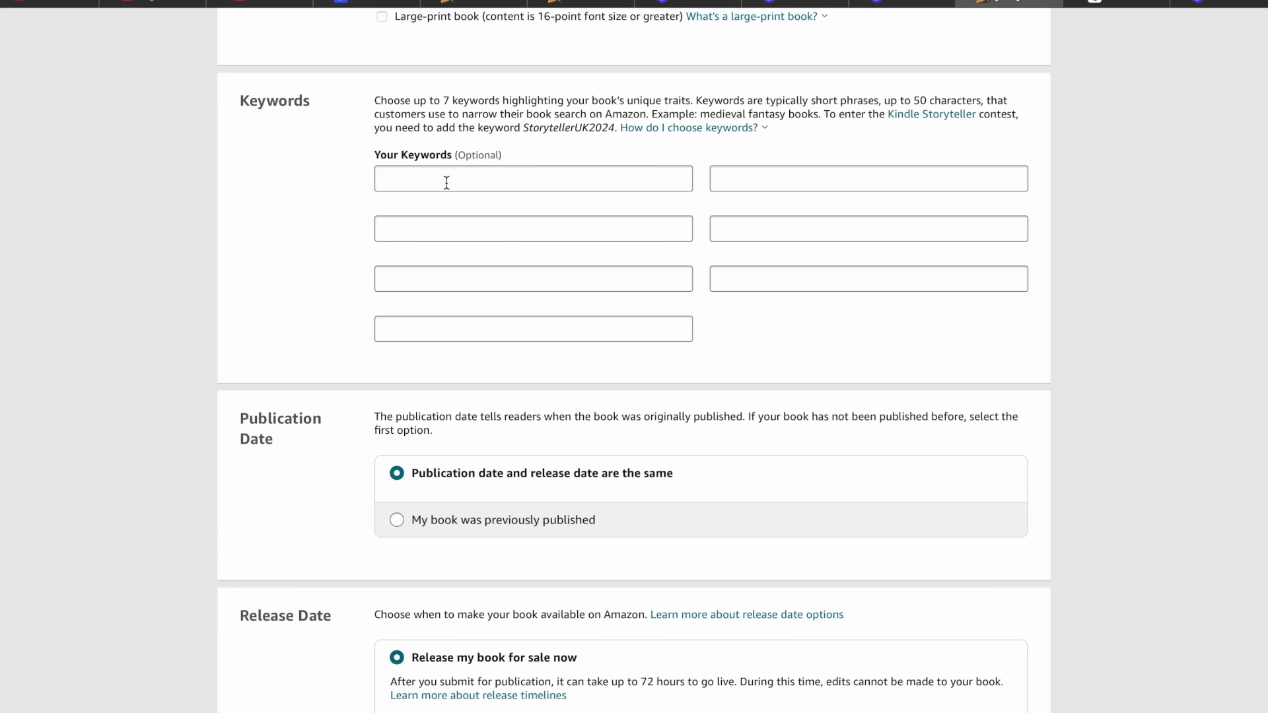
drag(387, 100, 625, 109)
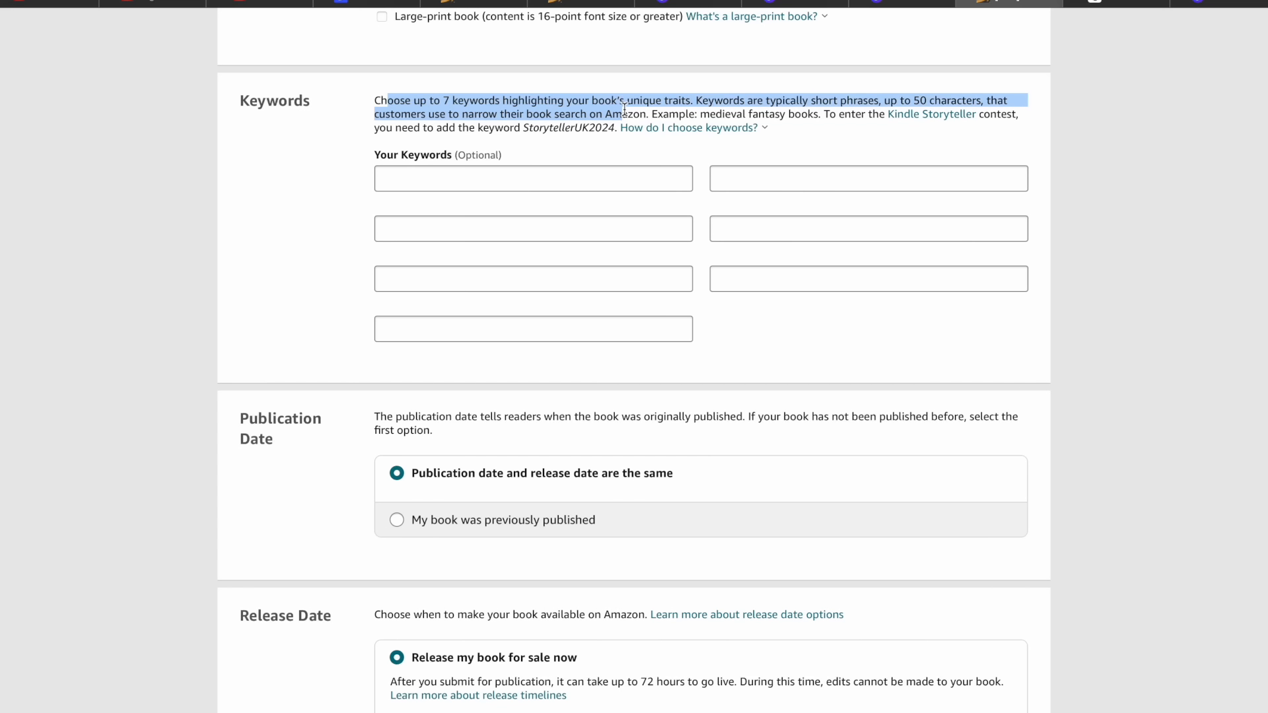
click(862, 109)
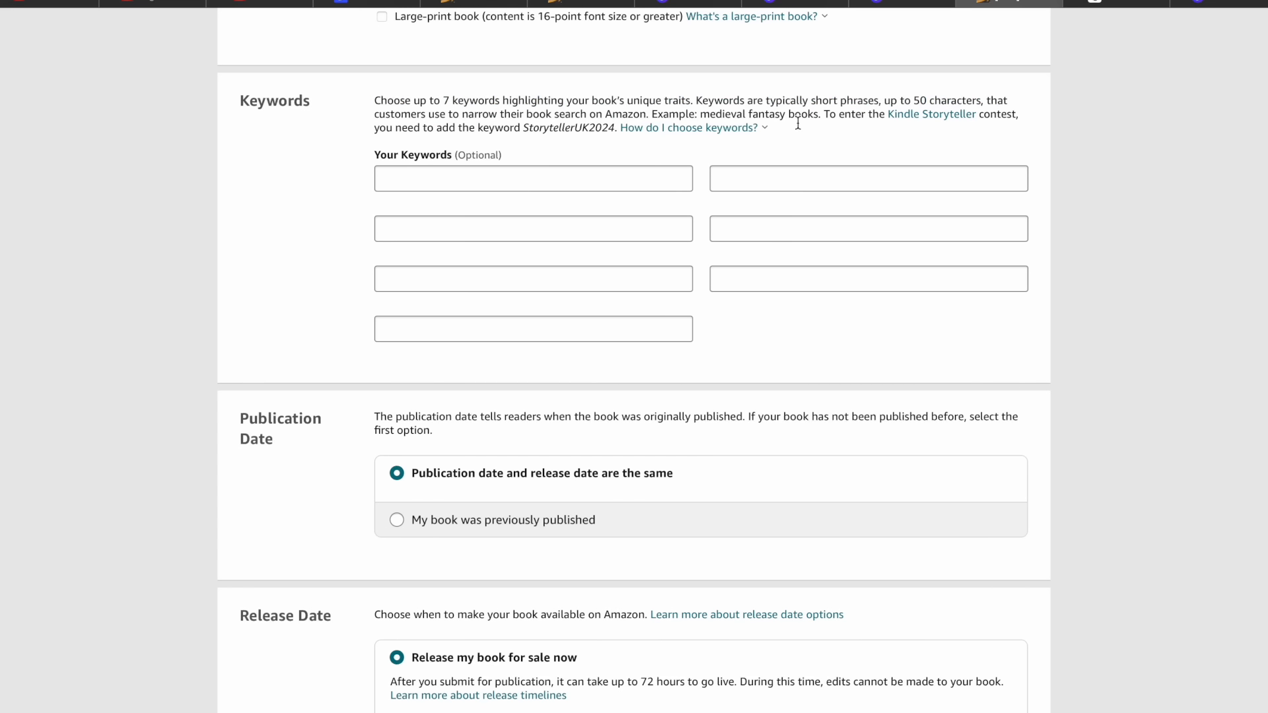
Look up Amazon store search suggestions for "mermaid coloring book", and enter "black mermaid coloring book" as the first KDP keyword
click(613, 180)
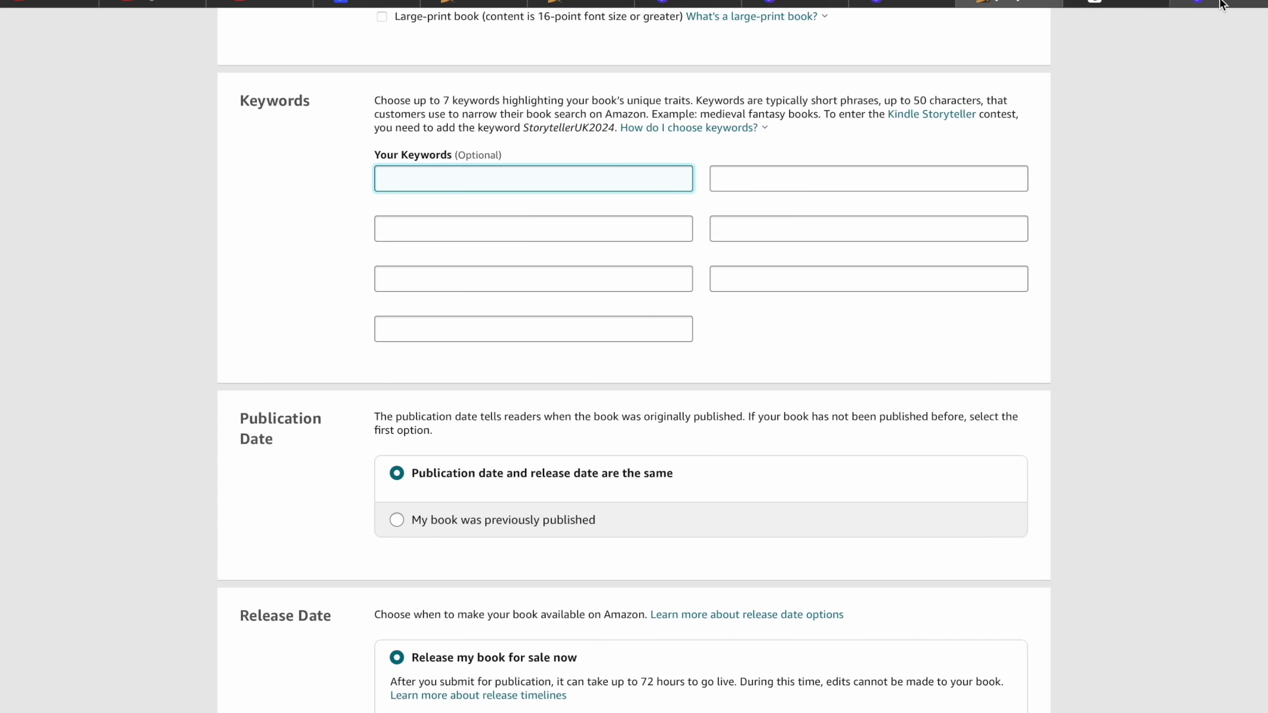
click(1154, 7)
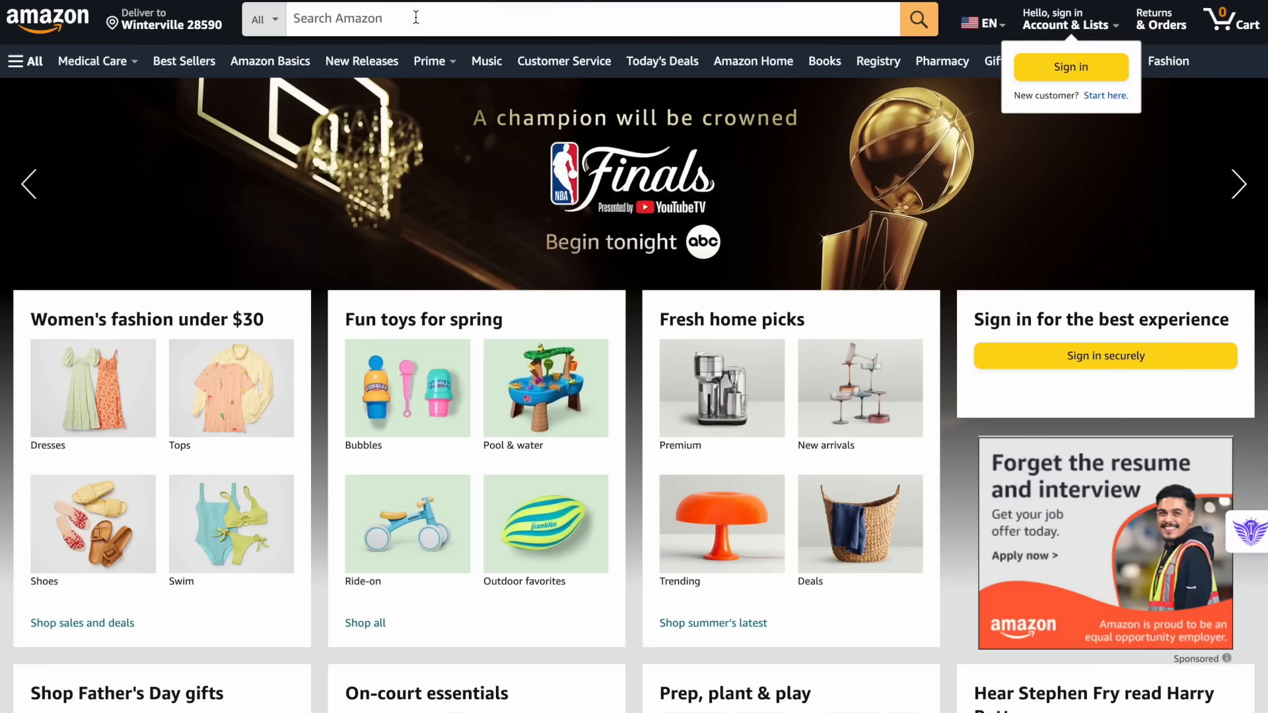
click(416, 18)
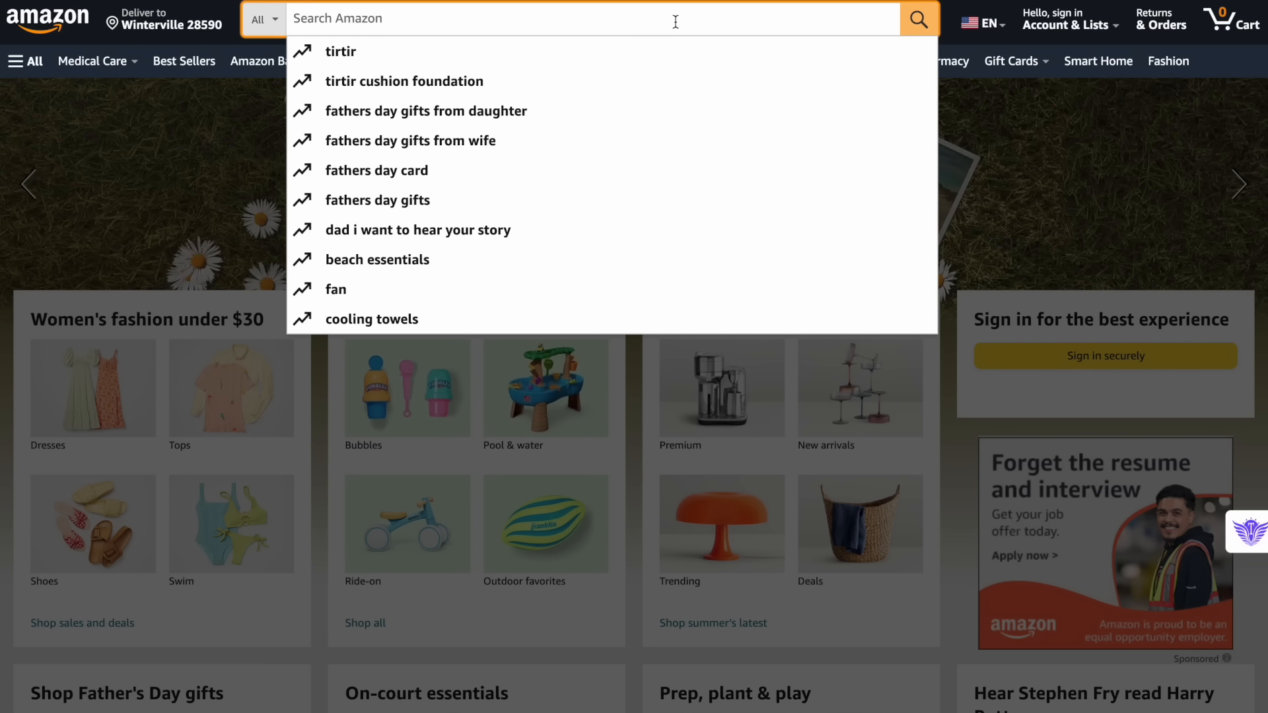
text(m)
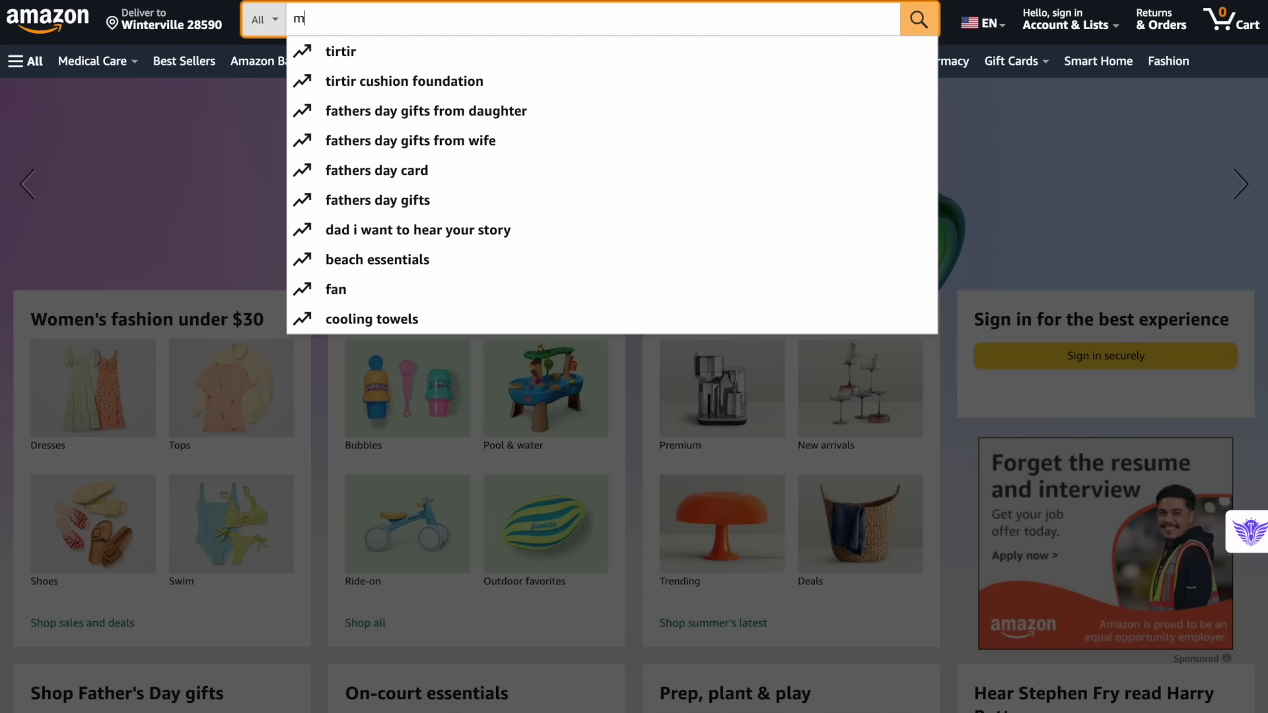
text(ermaid)
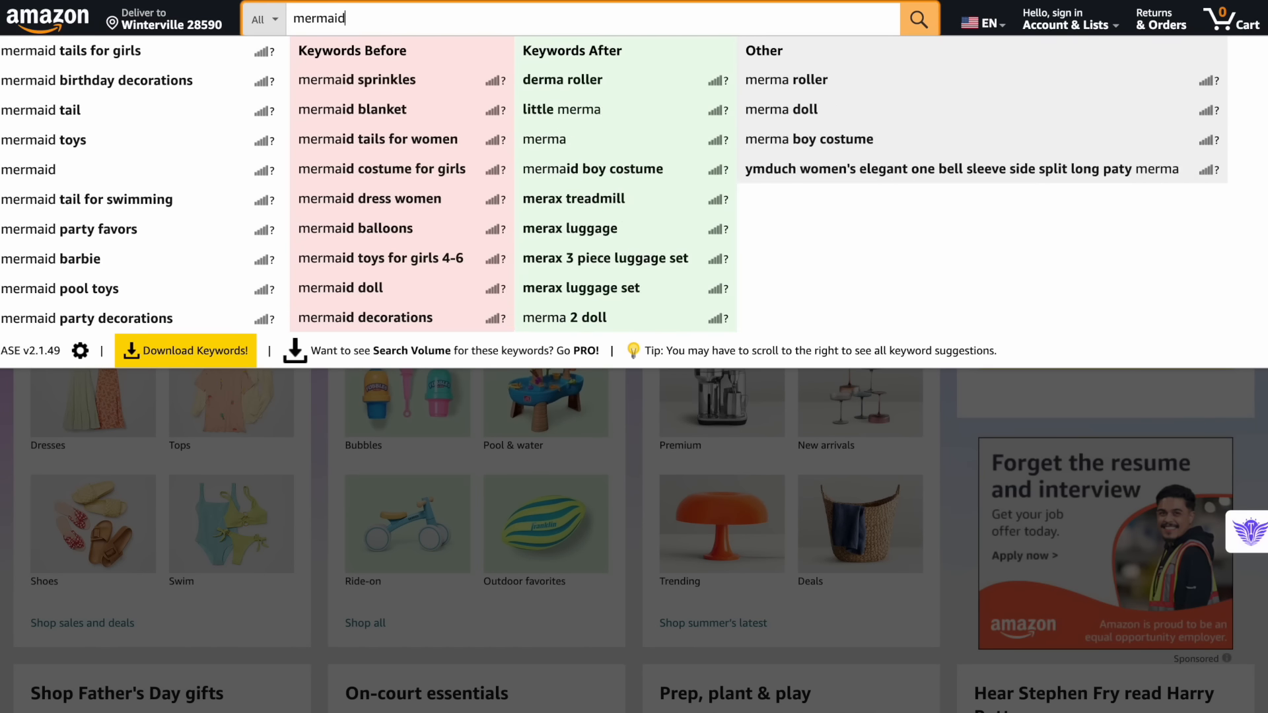
text( c)
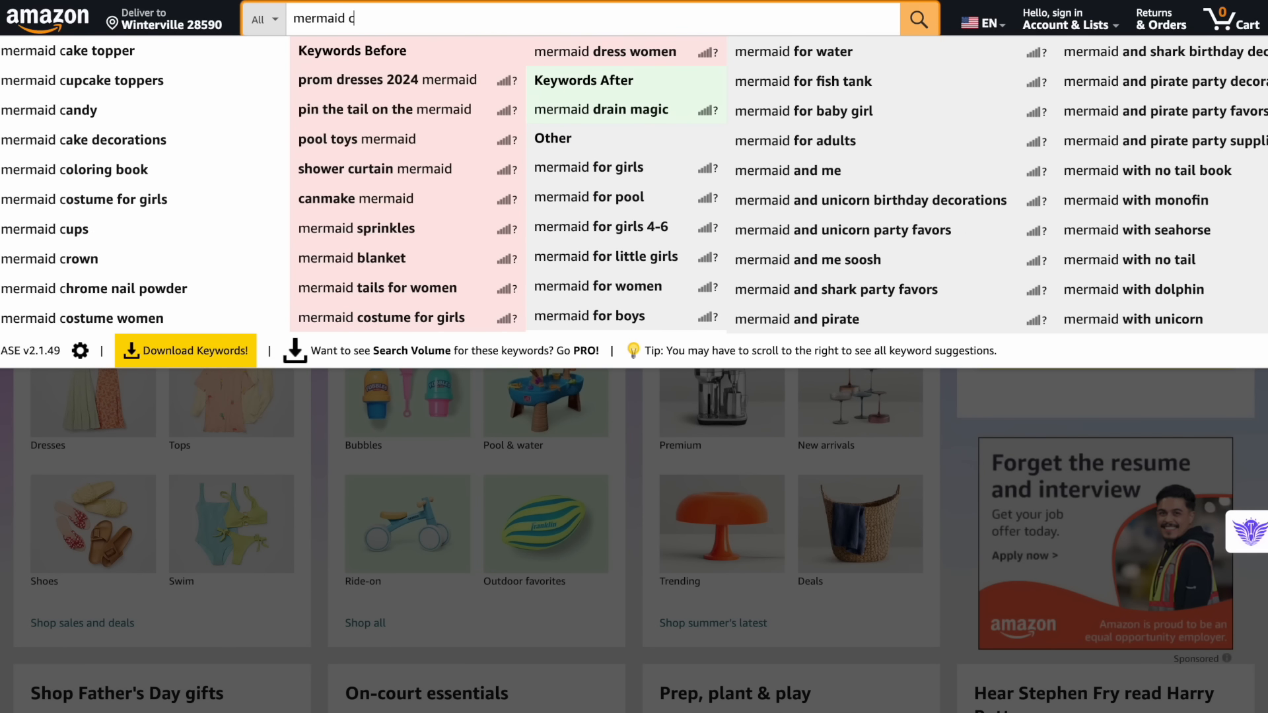
text(ol)
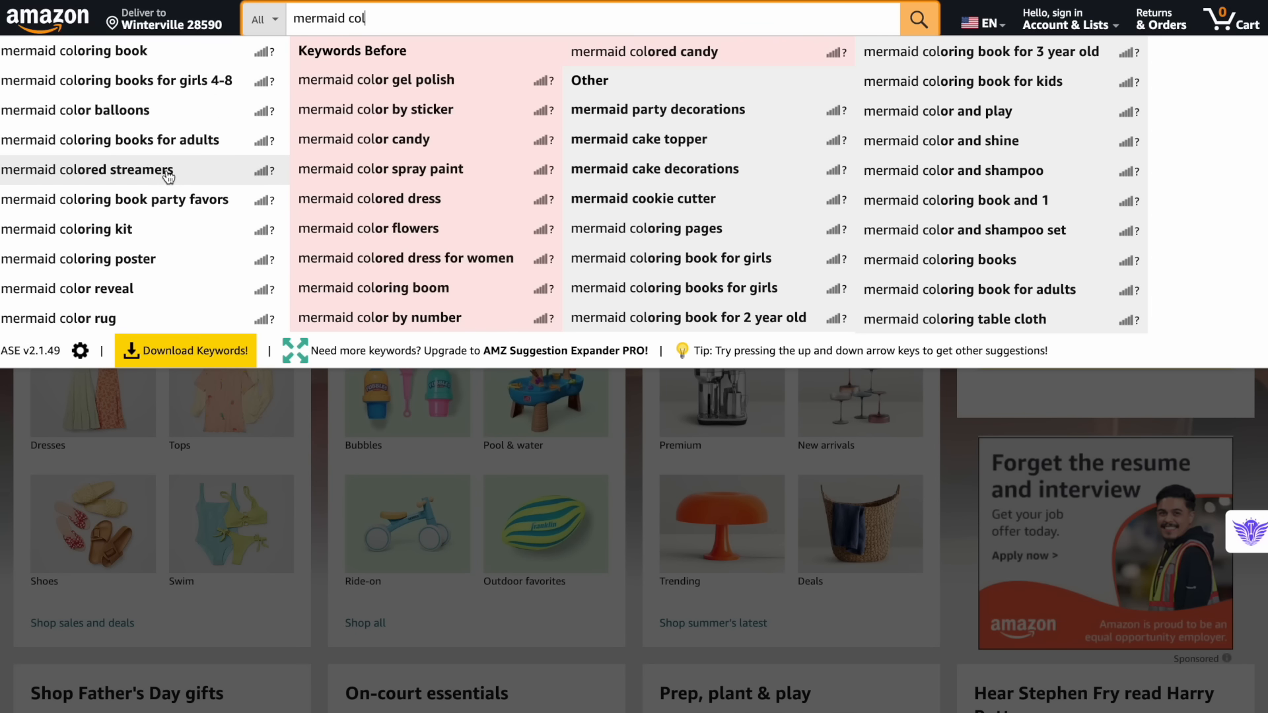
text(oring book)
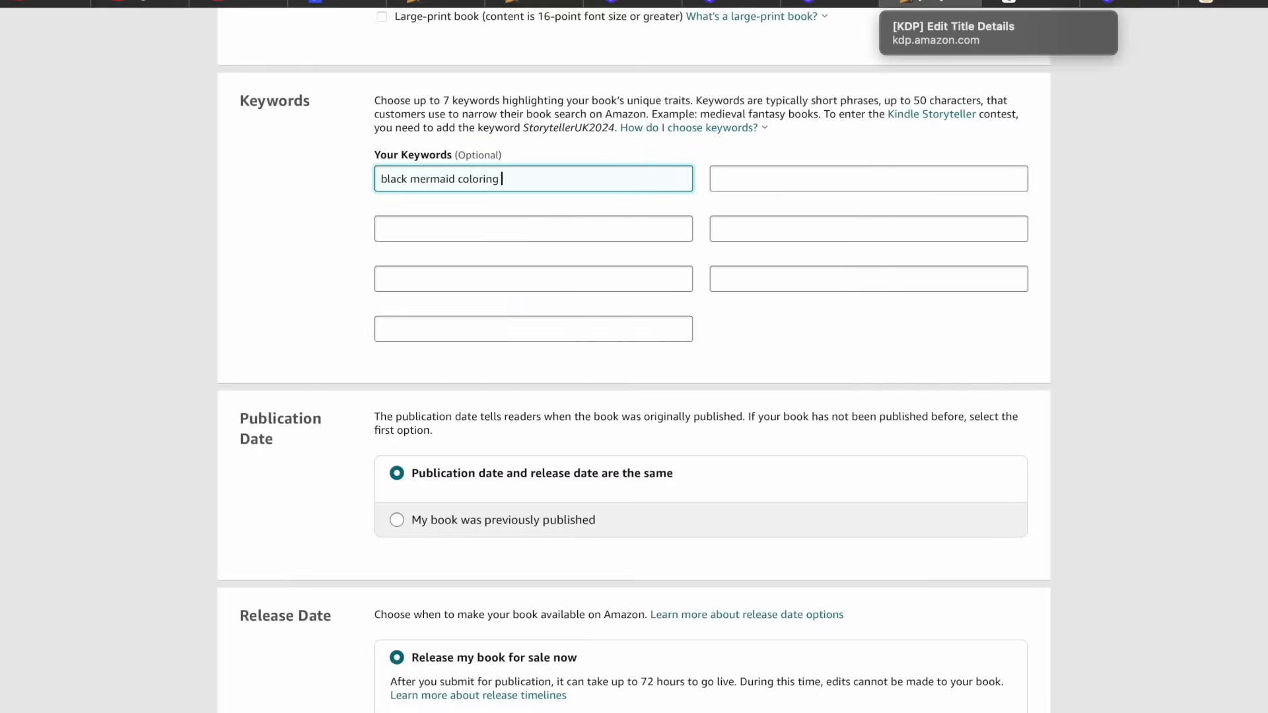
text(bo)
Check the scheduled release option, choose to release the book for sale now, and save the details to continue to the paperback content
scroll(747, 192, down, 3)
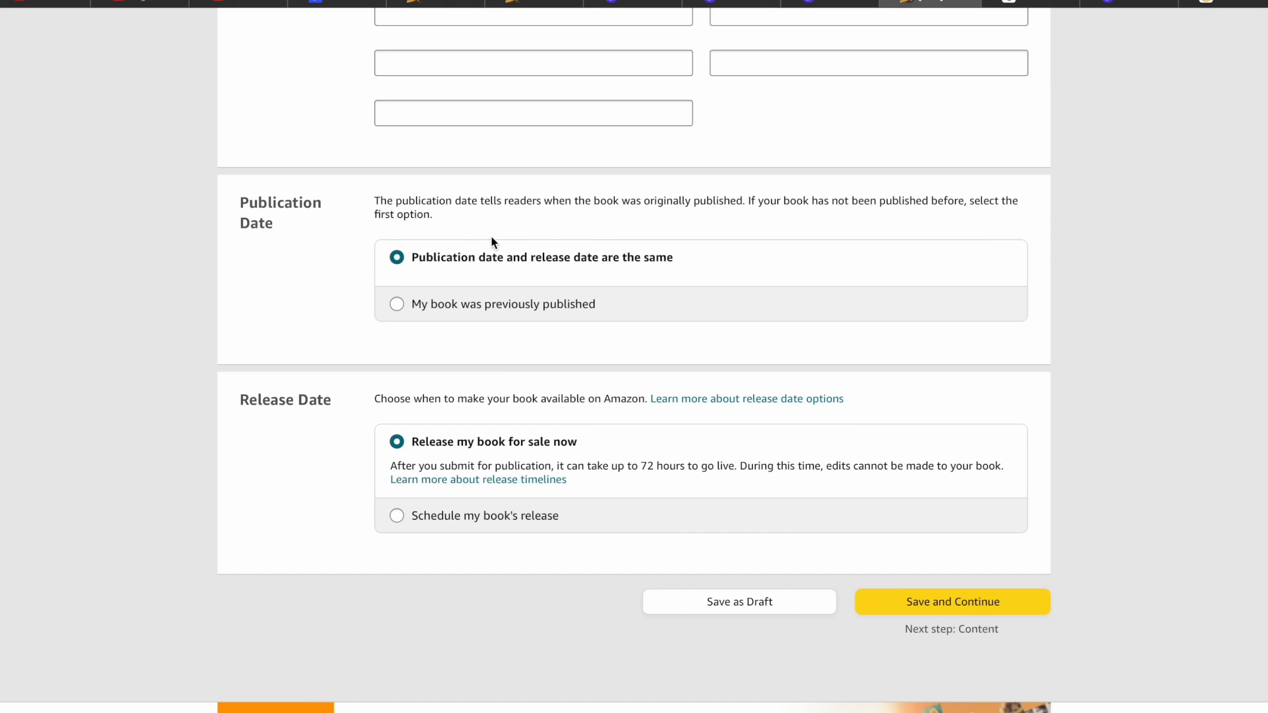
scroll(430, 216, down, 2)
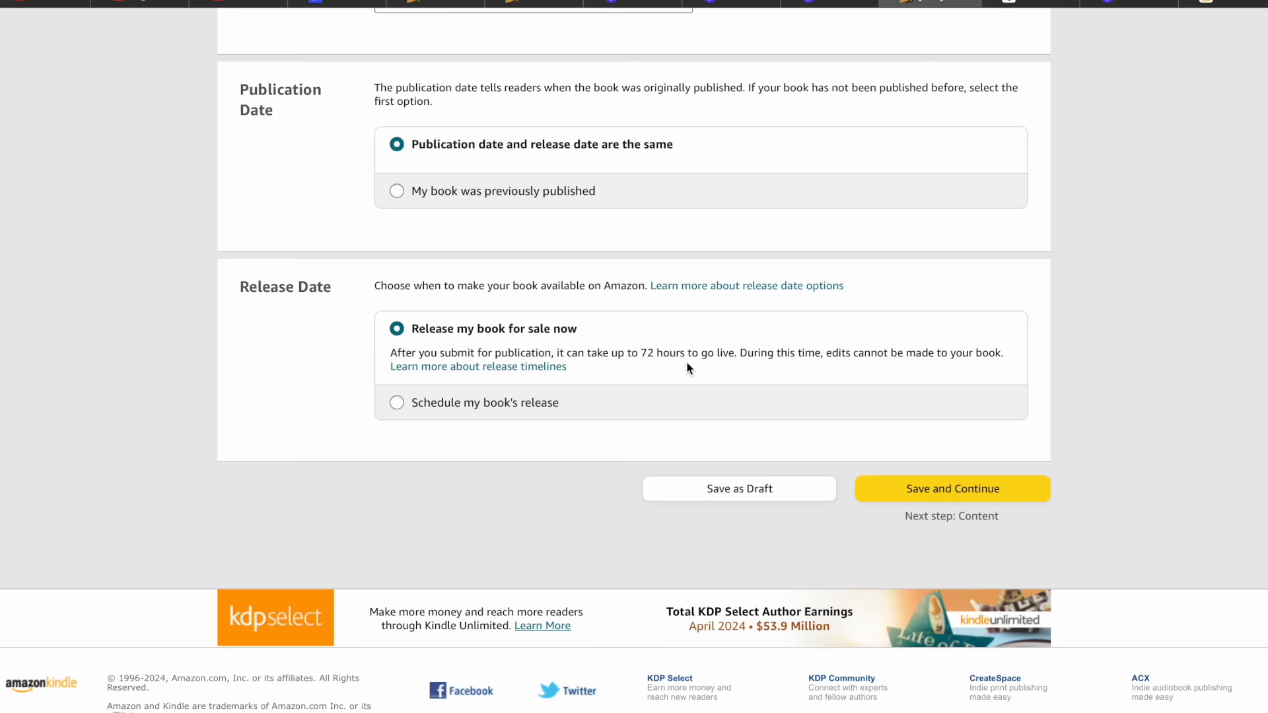
click(397, 404)
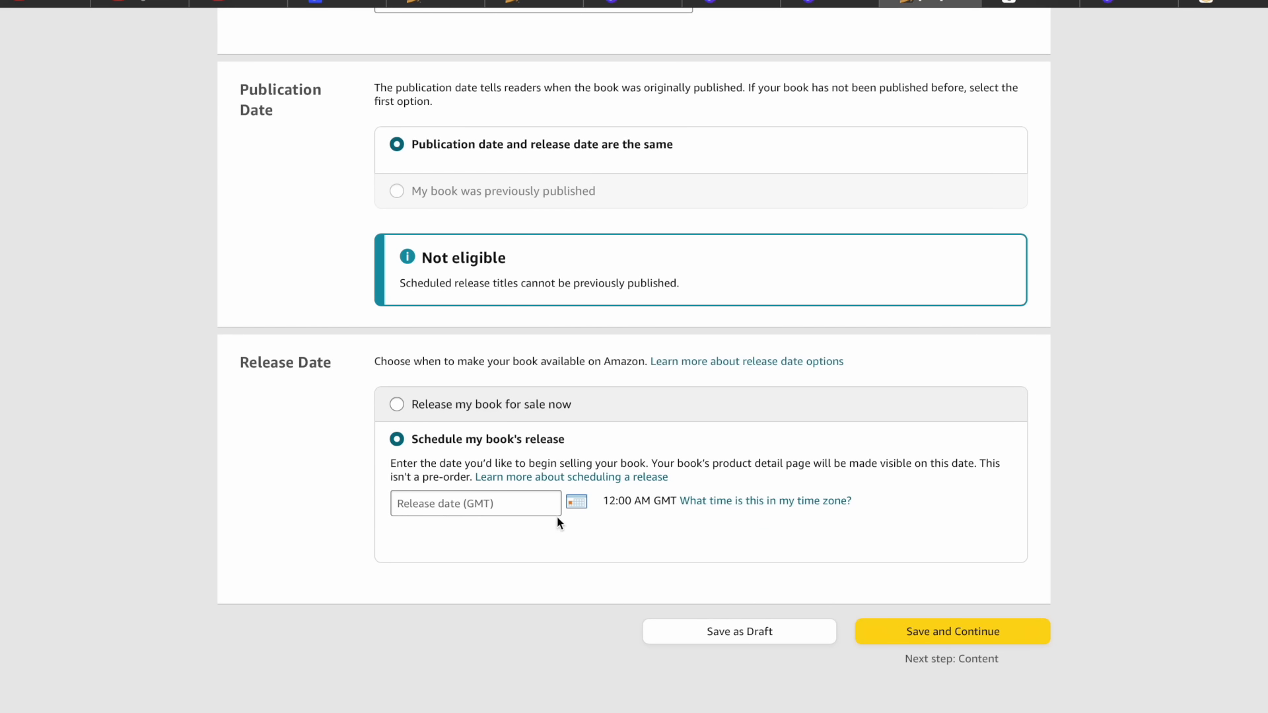
click(409, 413)
click(965, 665)
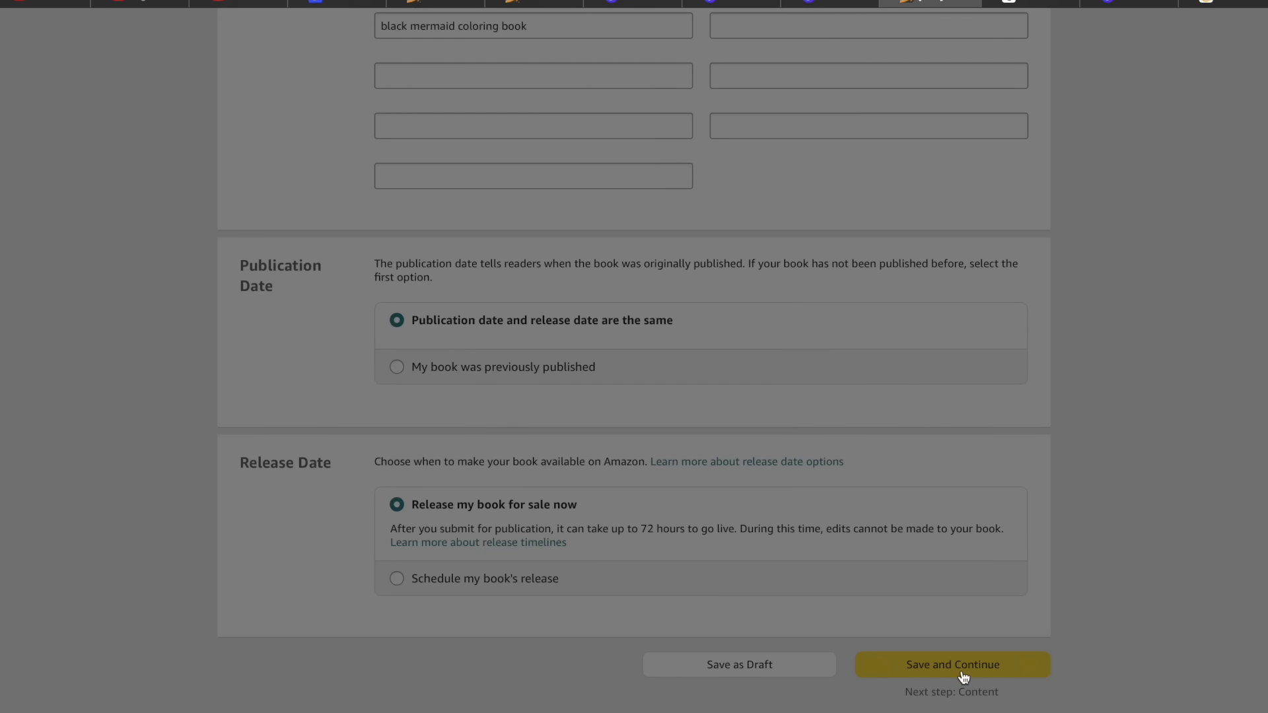
Examine the paperback content page's ISBN, ink and paper, trim size, bleed, cover finish, manuscript and book cover sections
scroll(964, 678, down, 2)
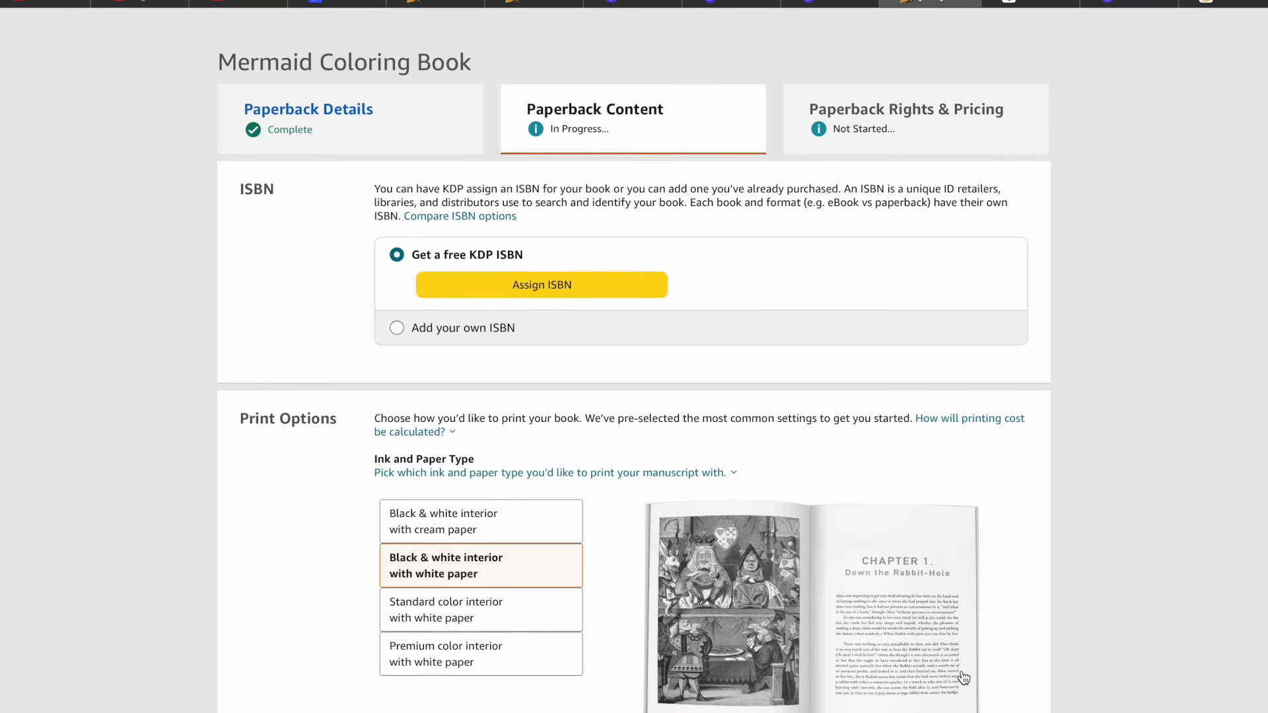
scroll(965, 678, down, 1)
scroll(965, 678, down, 1)
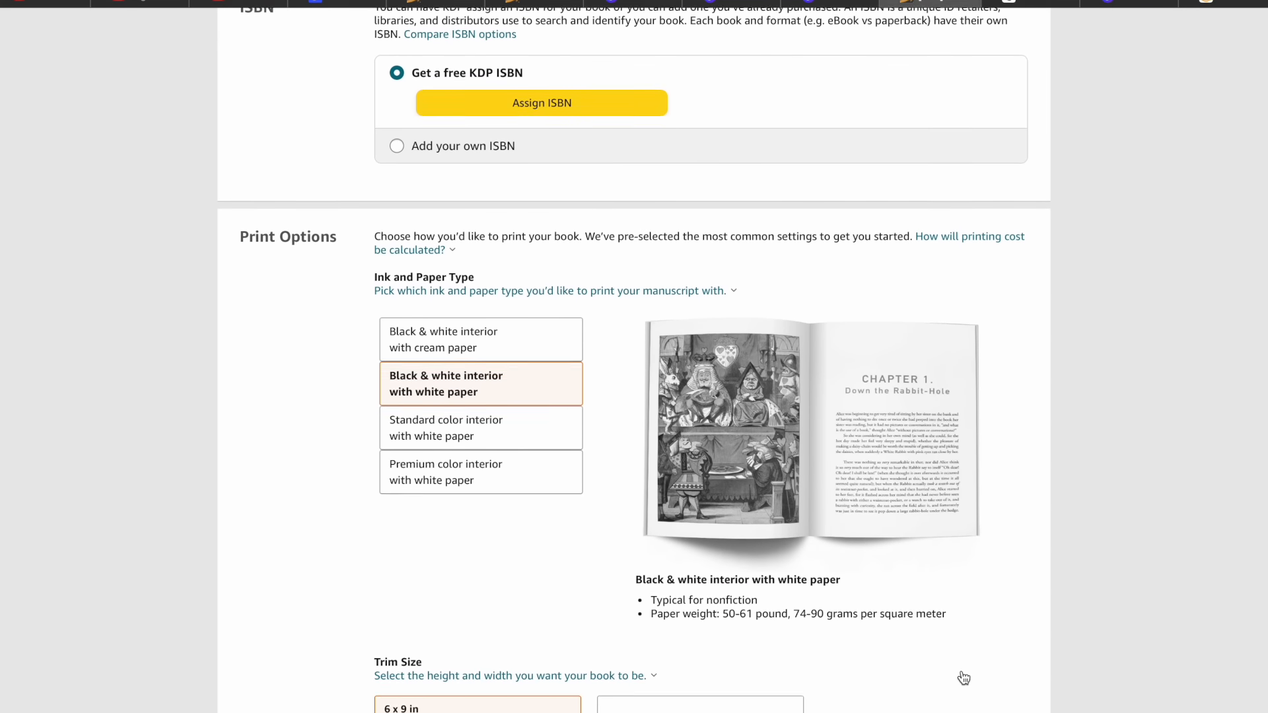
scroll(965, 678, down, 4)
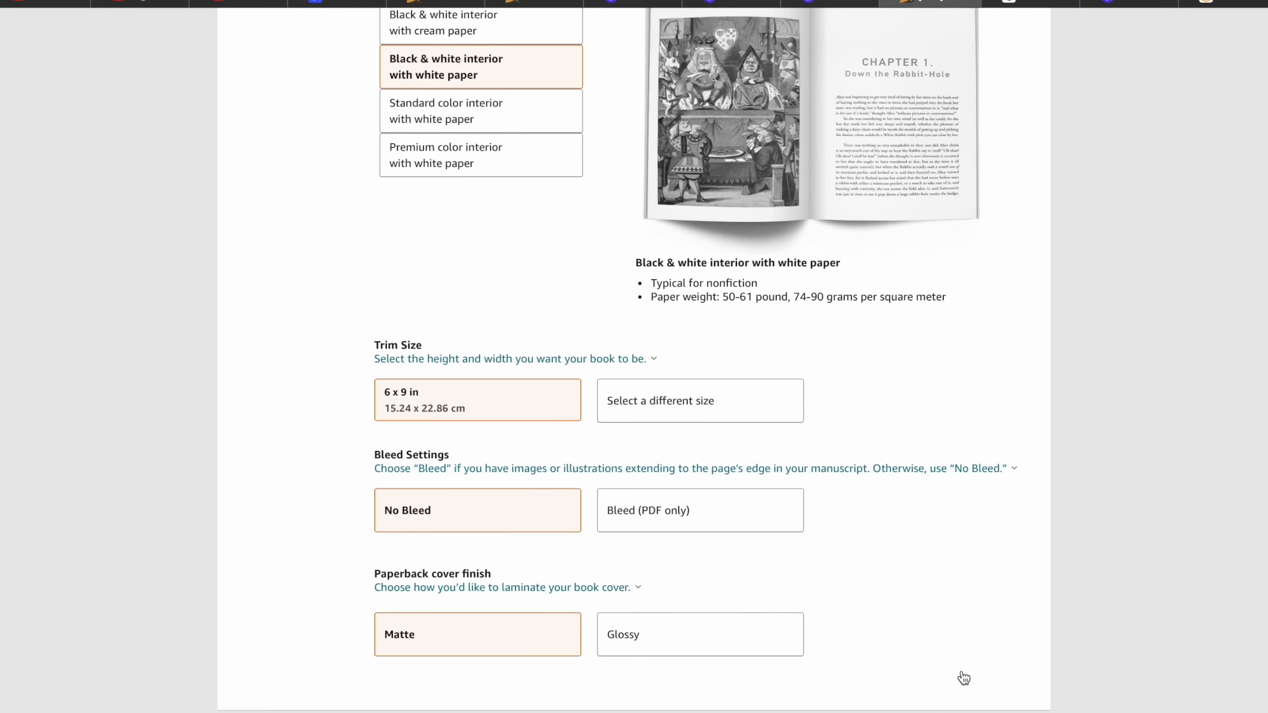
scroll(965, 678, down, 2)
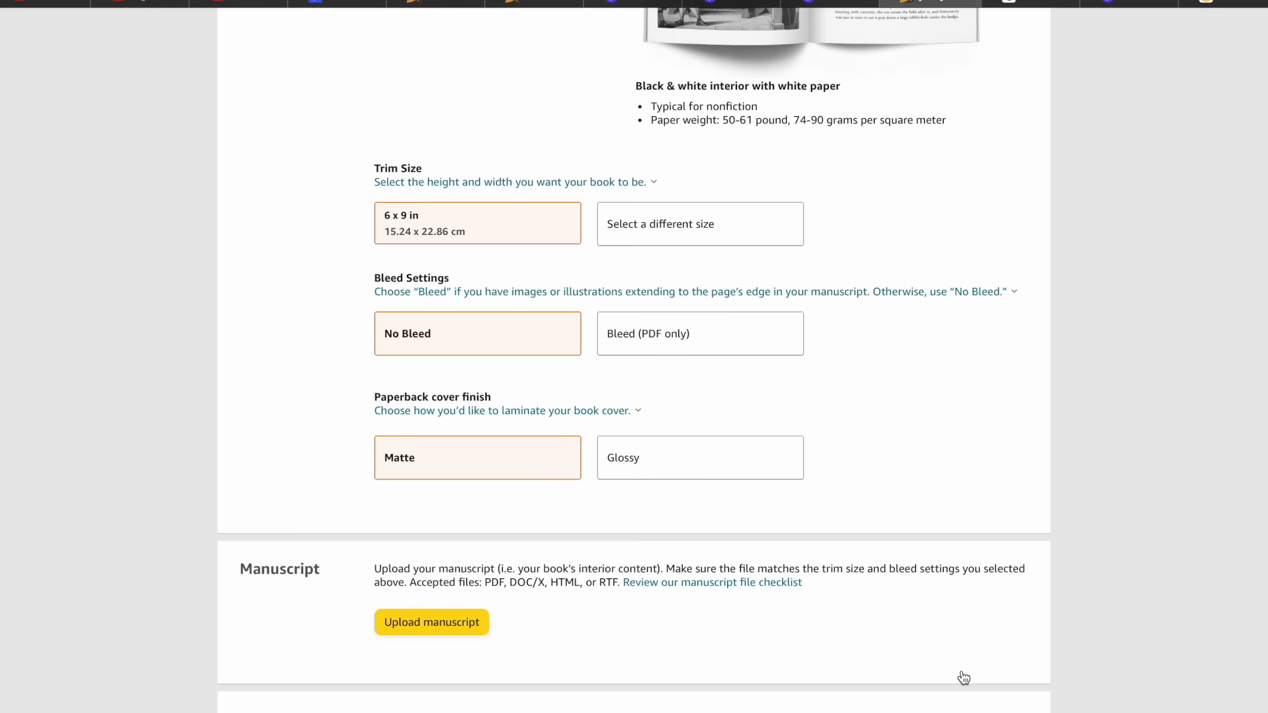
scroll(964, 678, down, 5)
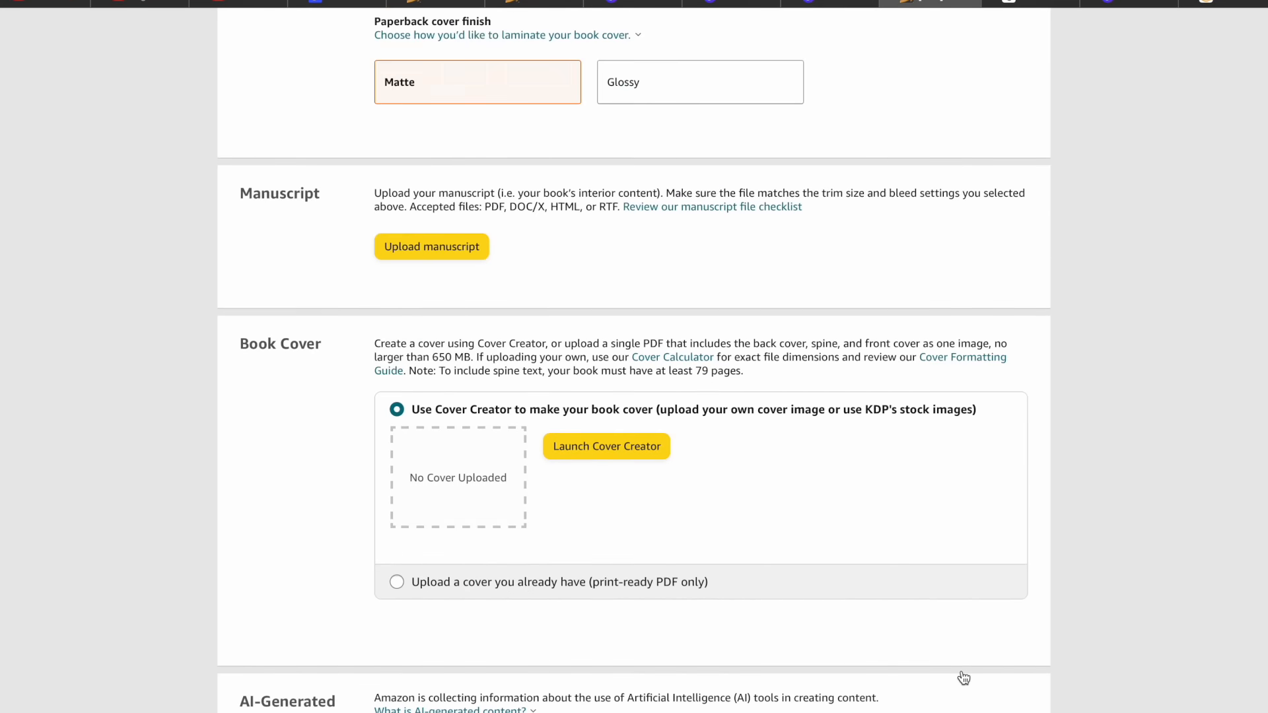
scroll(965, 677, up, 15)
scroll(962, 669, down, 1)
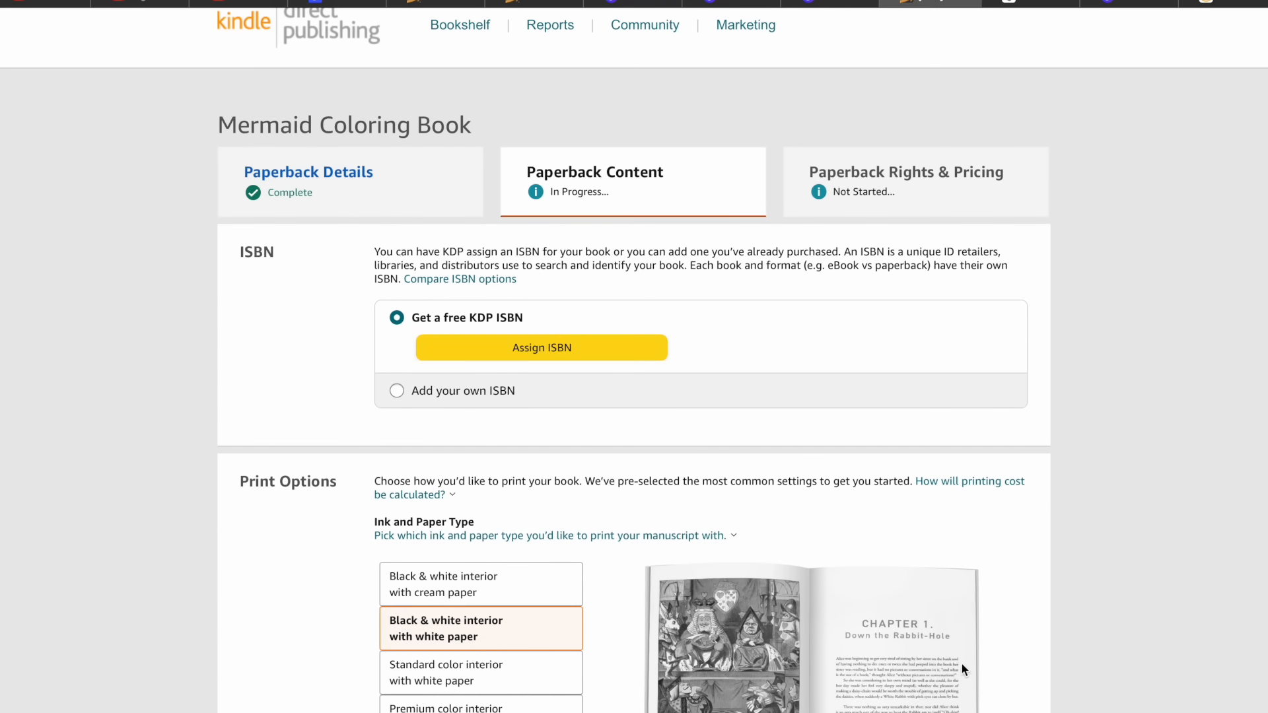
scroll(923, 383, down, 4)
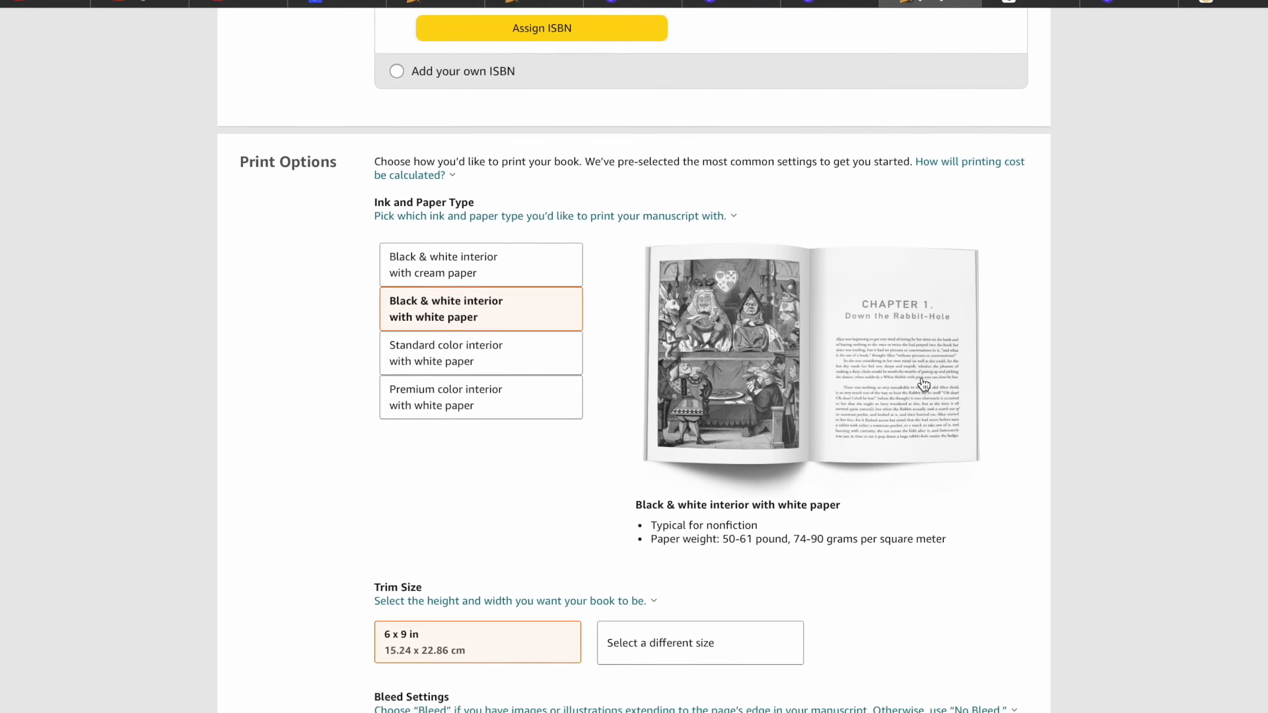
Declare Yes for AI-generated content, choose "Many AI-generated images, with minimal or no editing", and activate the first image tool name field
scroll(923, 384, down, 20)
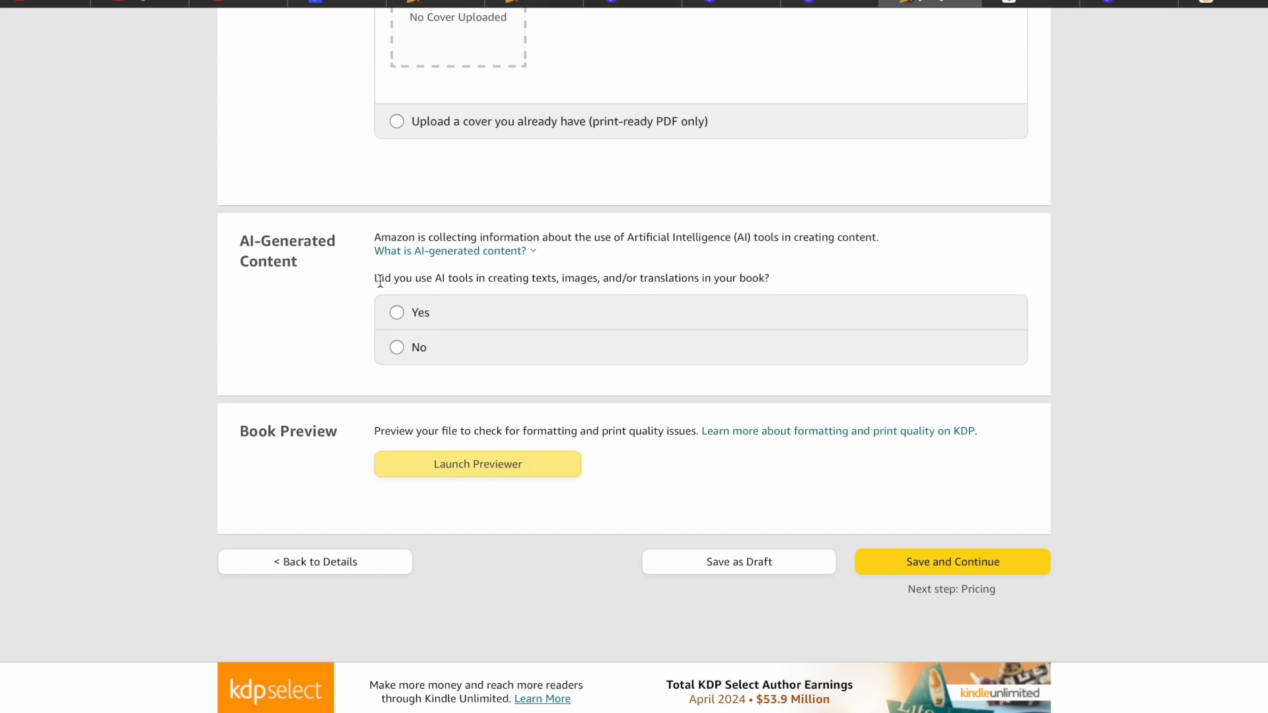
drag(375, 279, 688, 281)
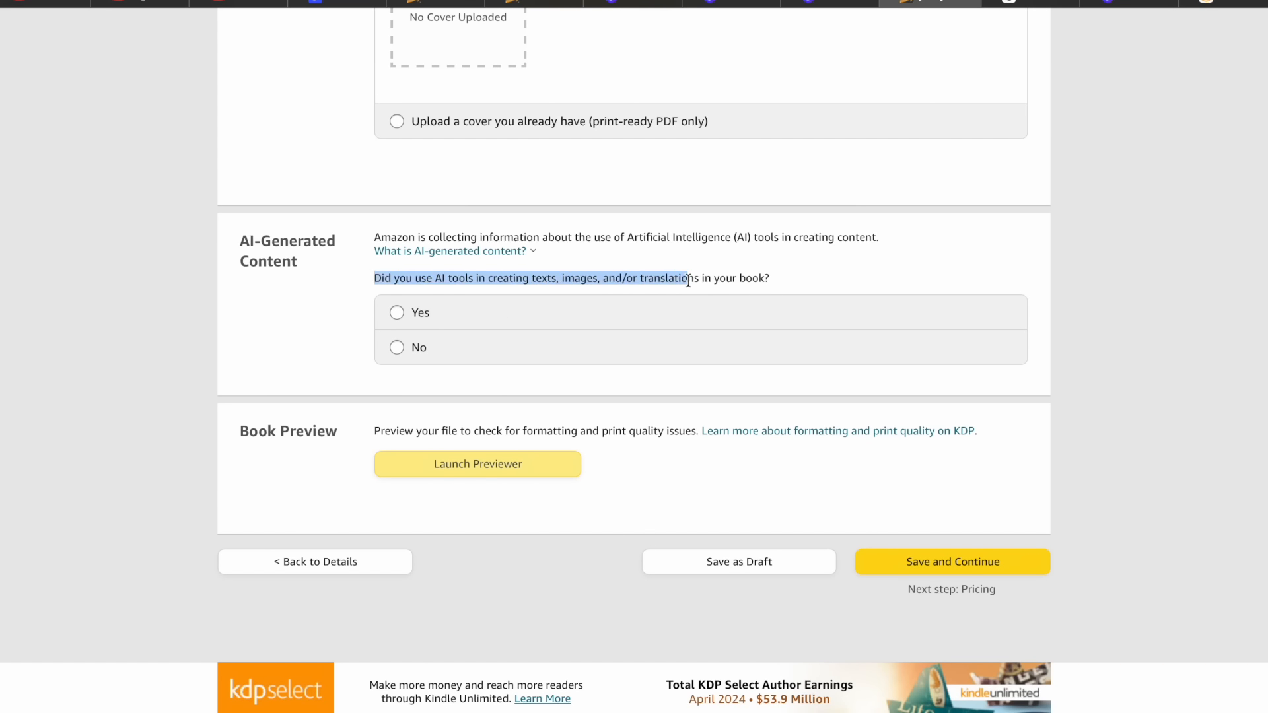
triple_click(372, 276)
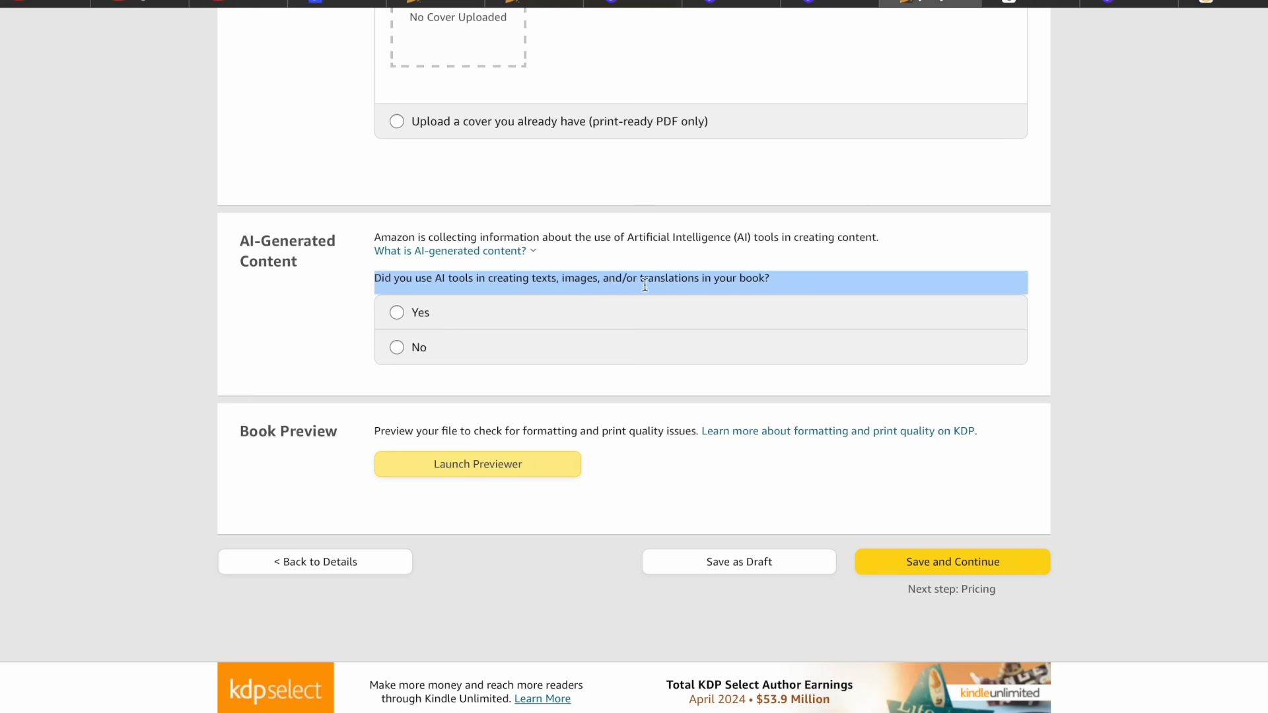
click(395, 314)
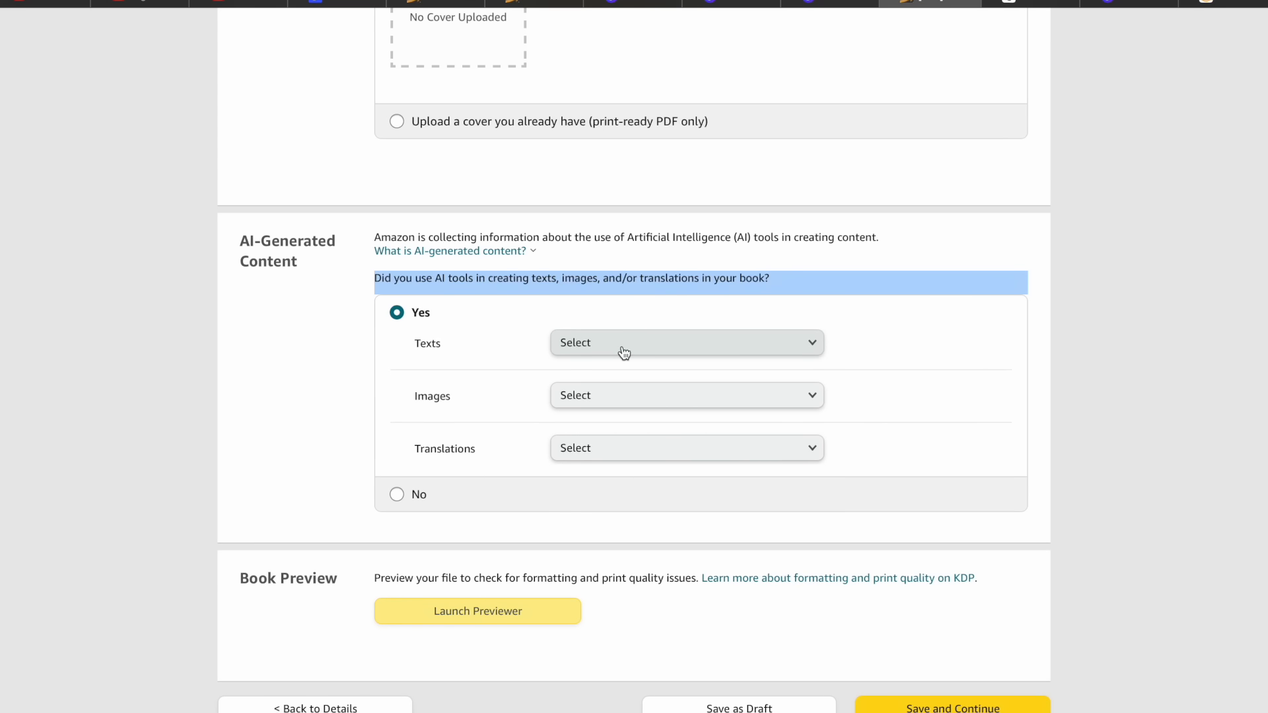
click(598, 404)
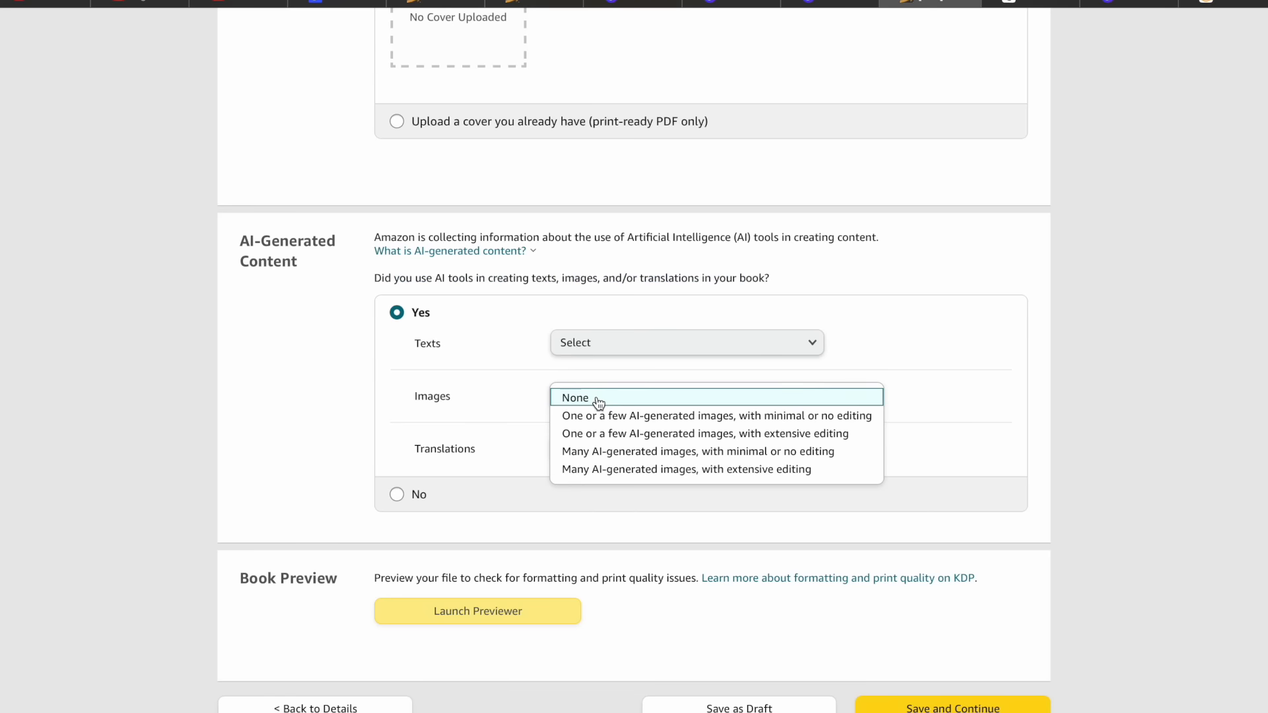
click(581, 452)
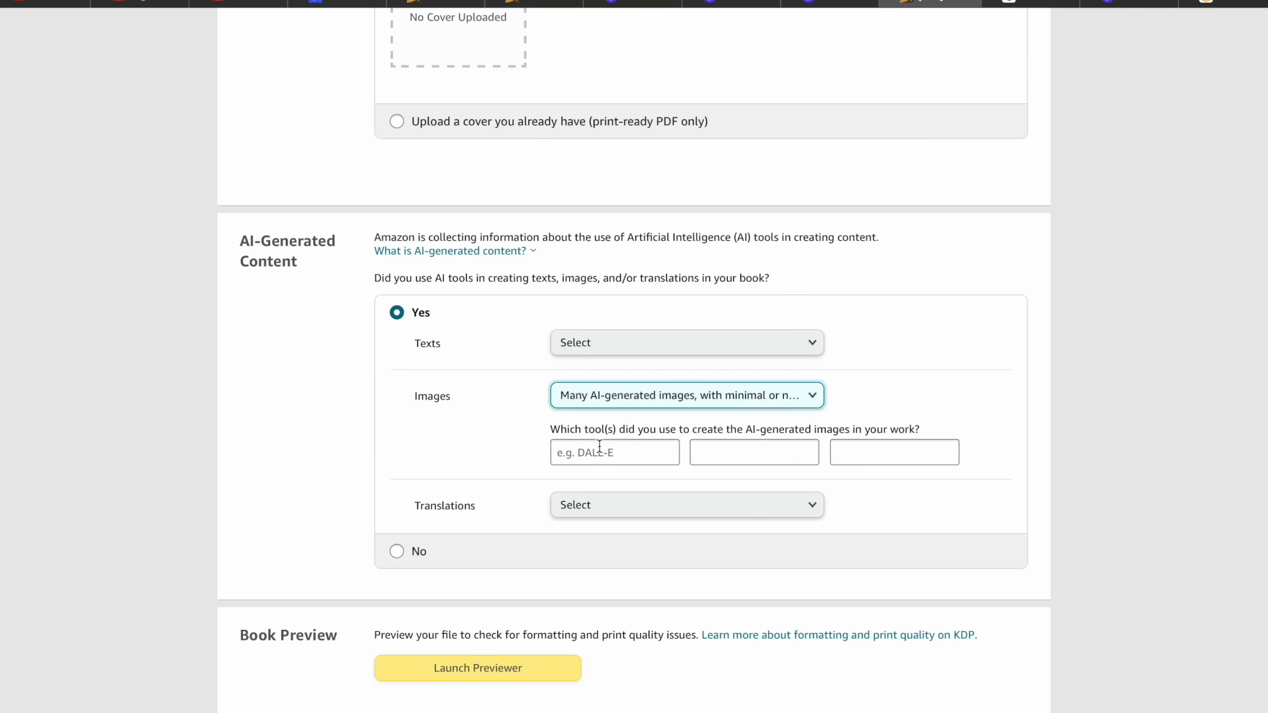
click(599, 451)
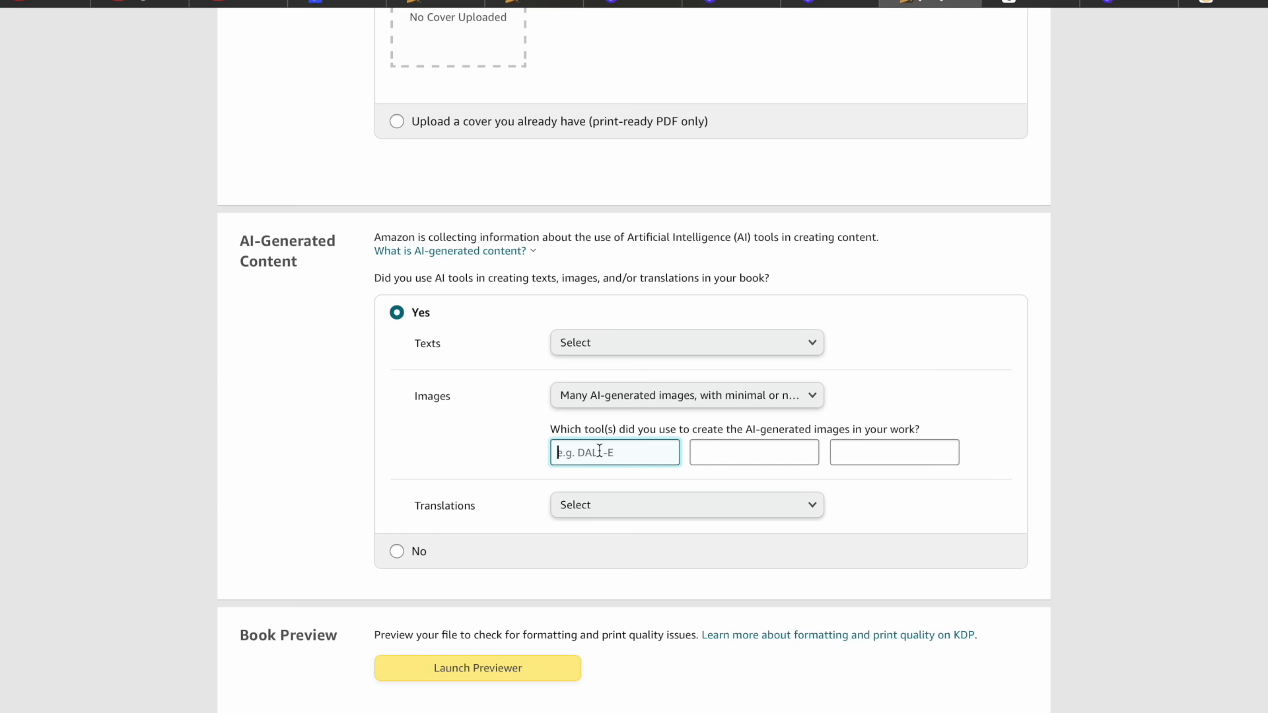
Set the book cover option to uploading an existing print-ready PDF cover
scroll(844, 250, up, 8)
scroll(846, 250, down, 1)
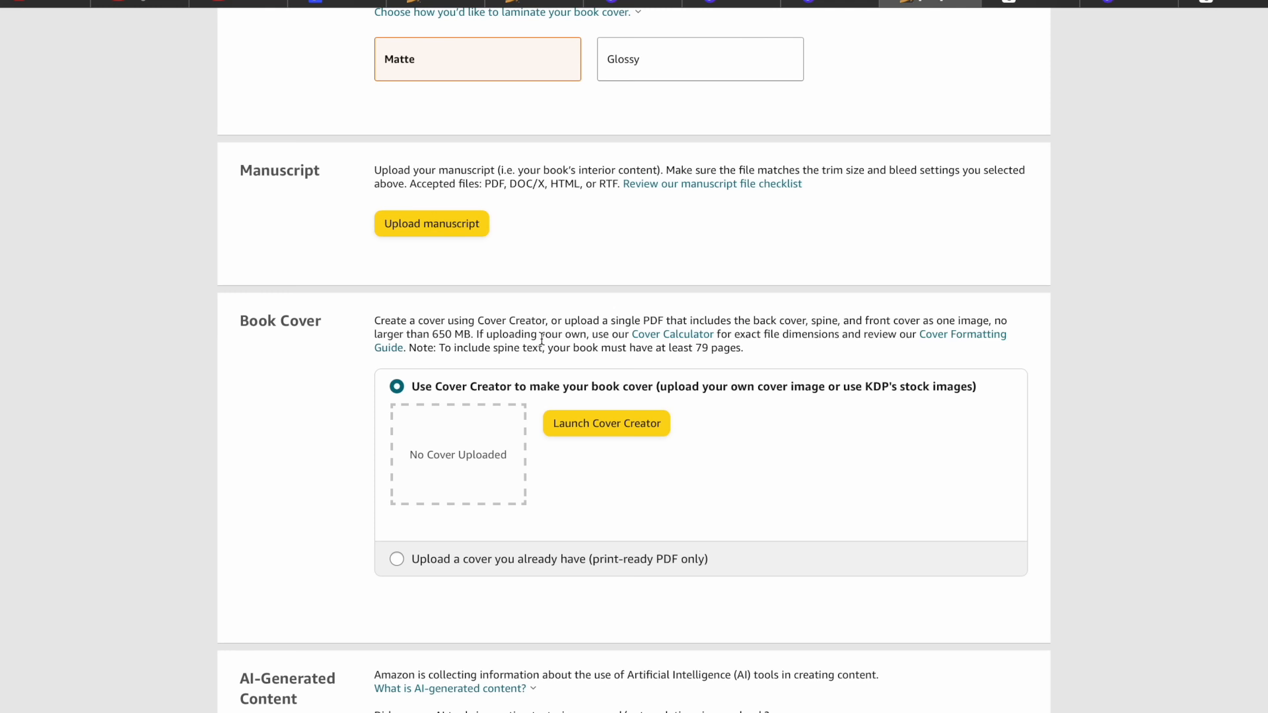
click(396, 559)
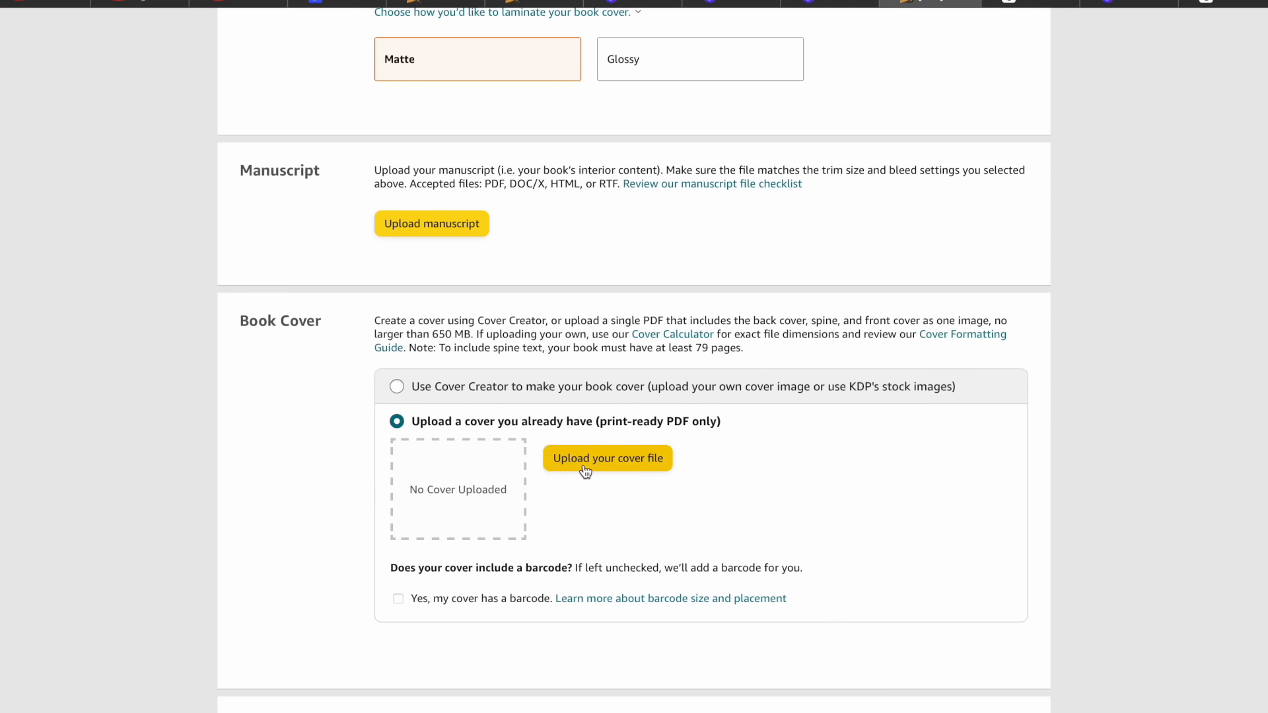
Go back over the content page's settings from the ISBN and print options down through the remaining sections
scroll(600, 466, up, 15)
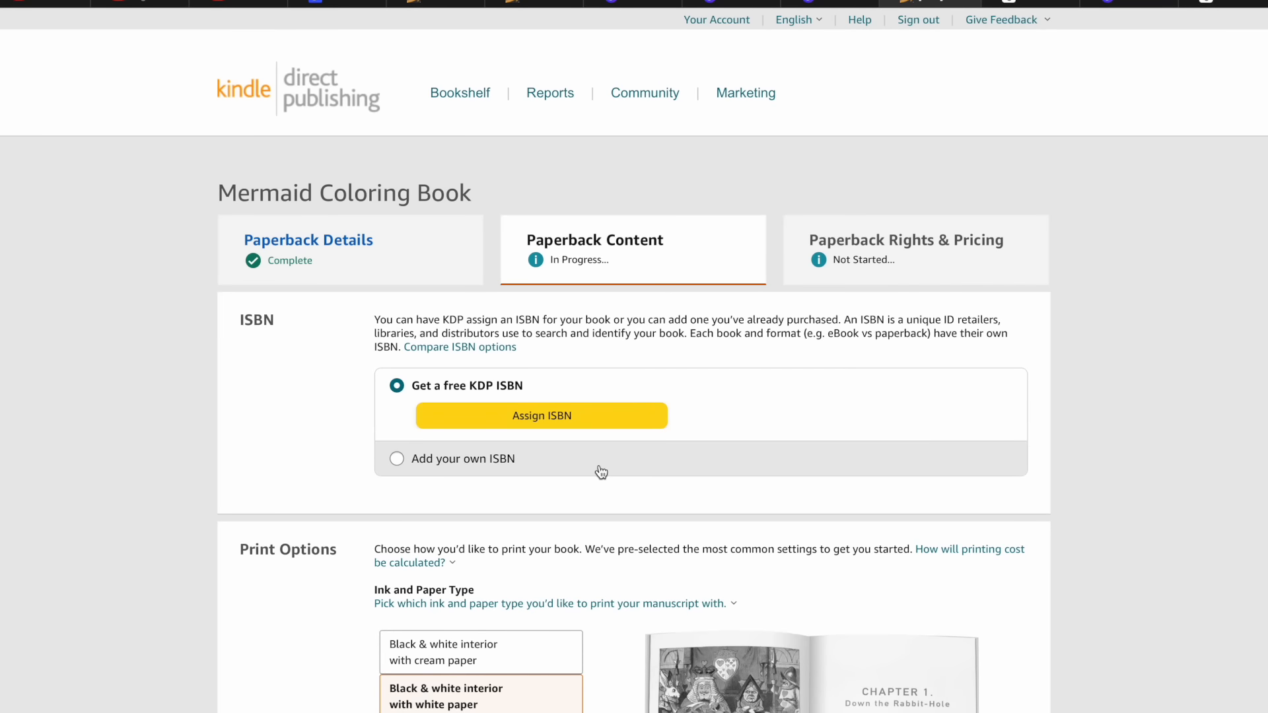
scroll(601, 472, down, 6)
scroll(600, 466, up, 2)
scroll(600, 466, down, 10)
scroll(600, 466, down, 2)
scroll(599, 466, up, 10)
scroll(600, 464, down, 1)
scroll(598, 472, up, 2)
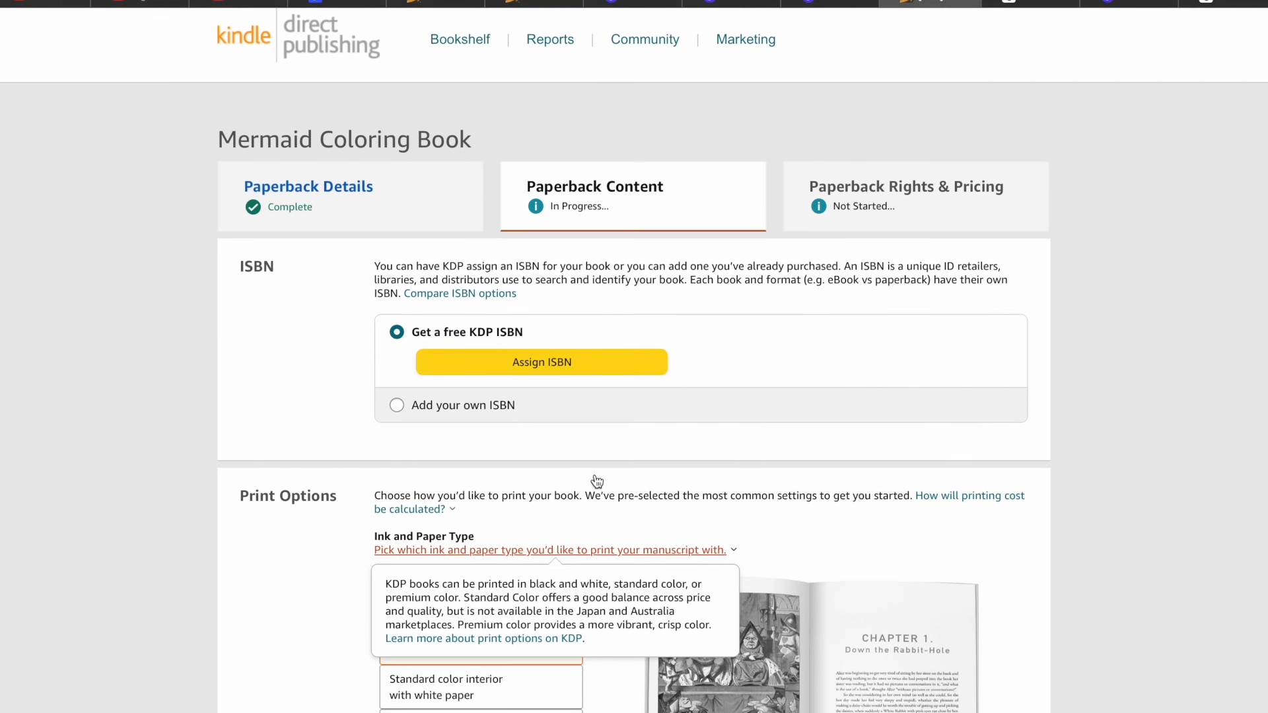
scroll(597, 480, up, 1)
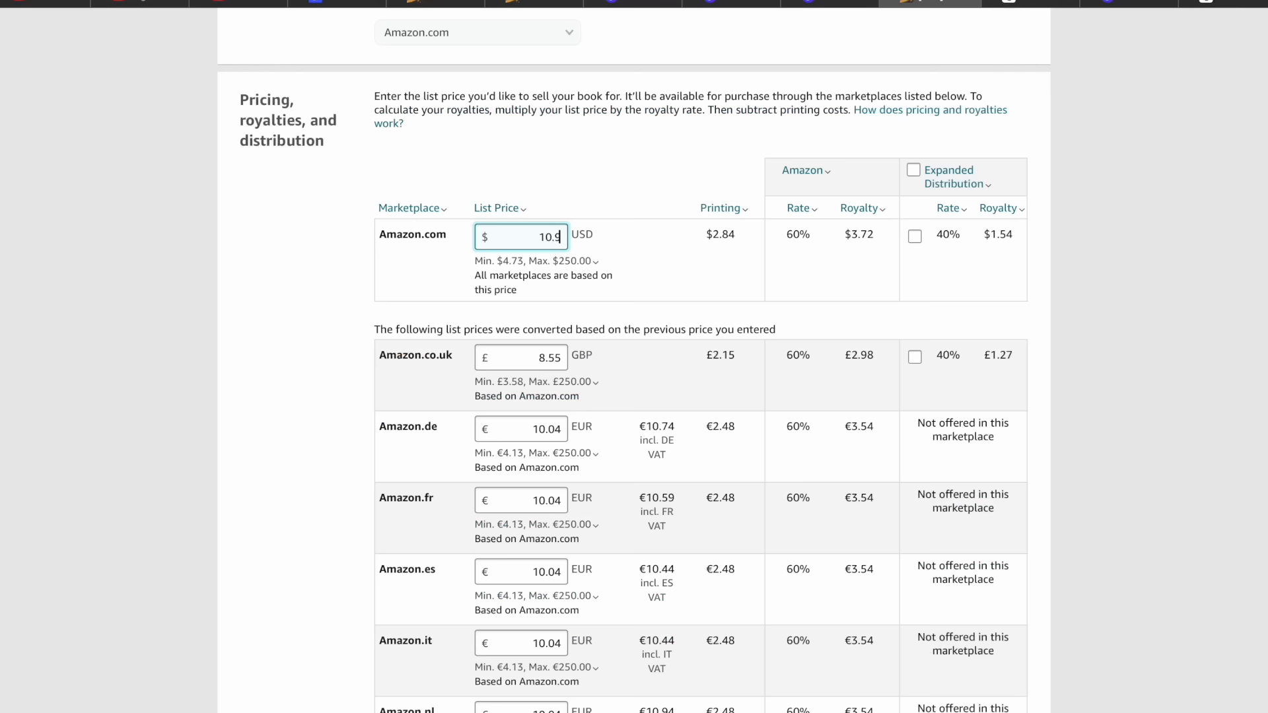
Set the Amazon.com list price to 10.95 USD and review the converted prices for the other marketplaces
text(5)
scroll(1103, 358, down, 14)
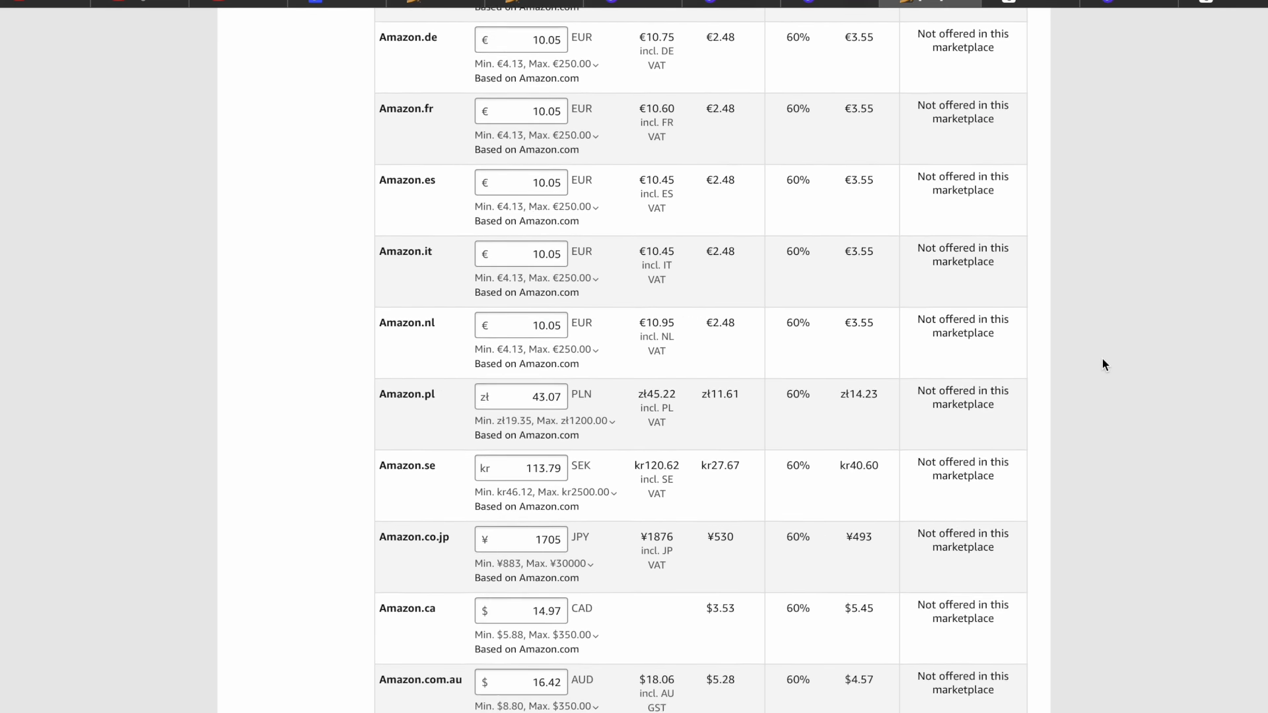